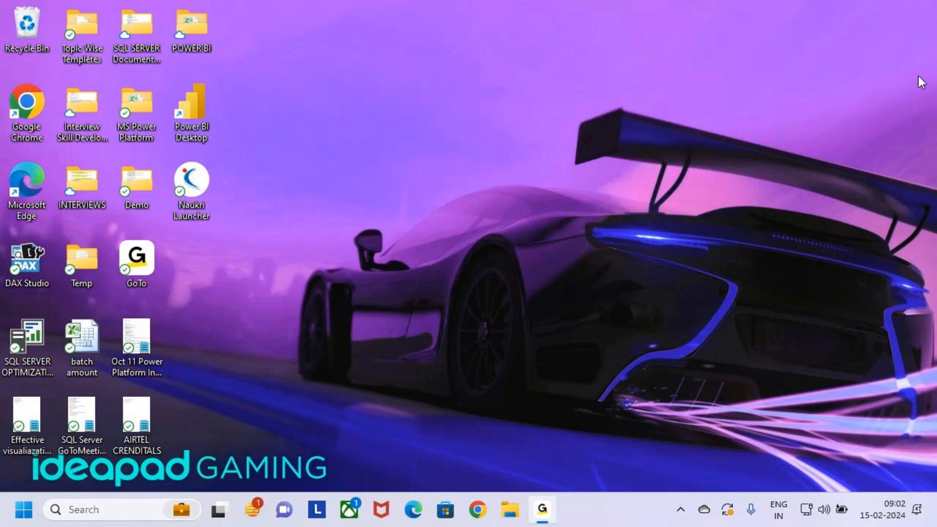
- Check the available sound output devices and close the sound settings
click(824, 510)
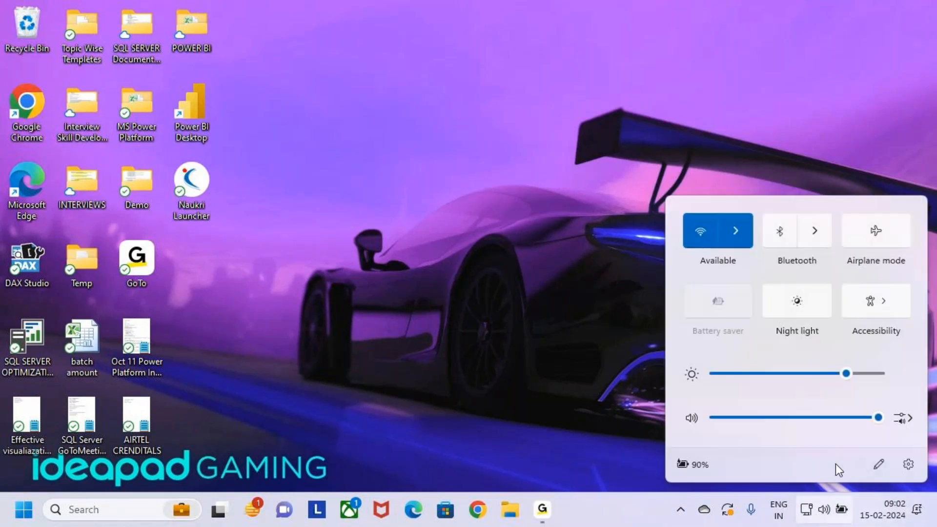
click(910, 419)
click(756, 259)
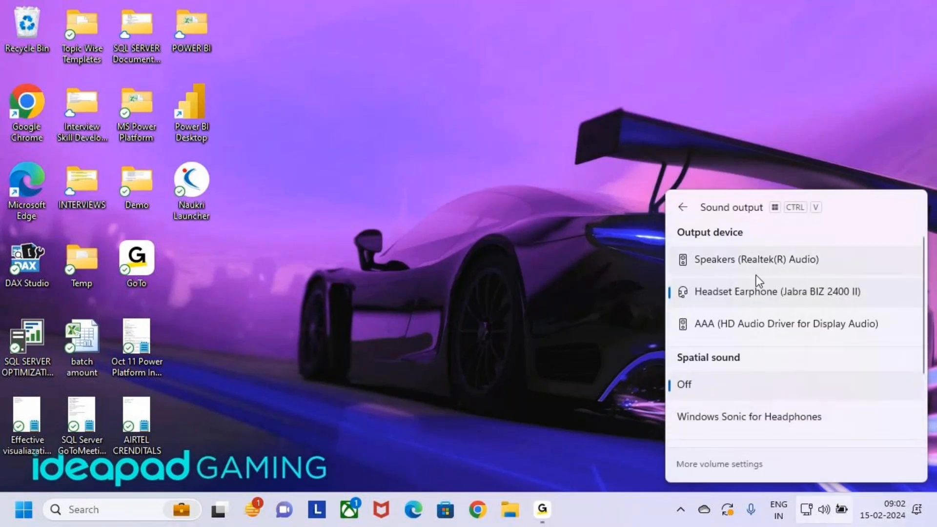
click(680, 209)
click(705, 79)
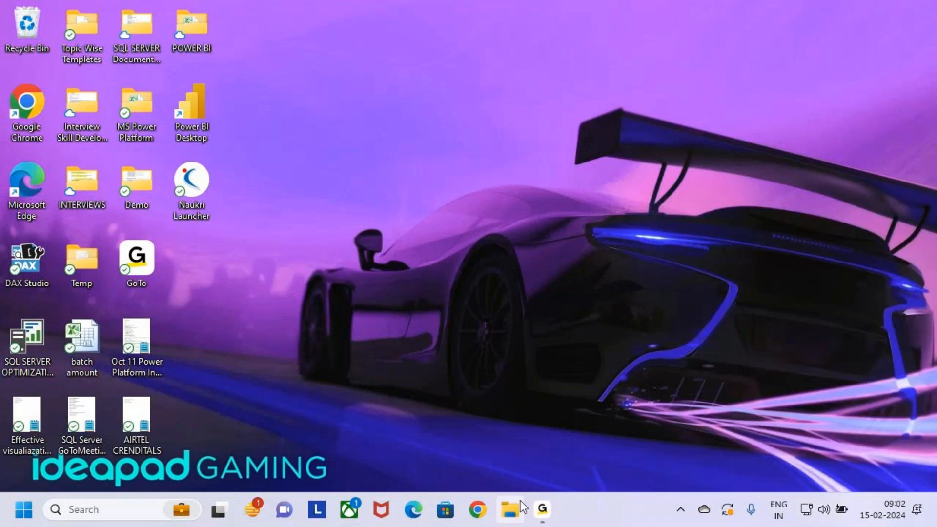
- Switch to File Explorer and open the recent PDF "Power Apps and Power Automate Course Content"
click(513, 521)
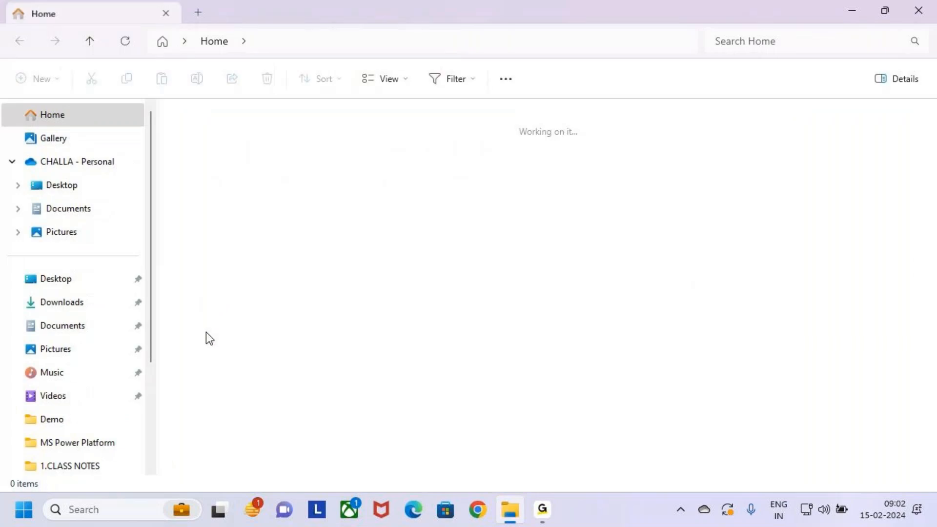
scroll(292, 381, down, 8)
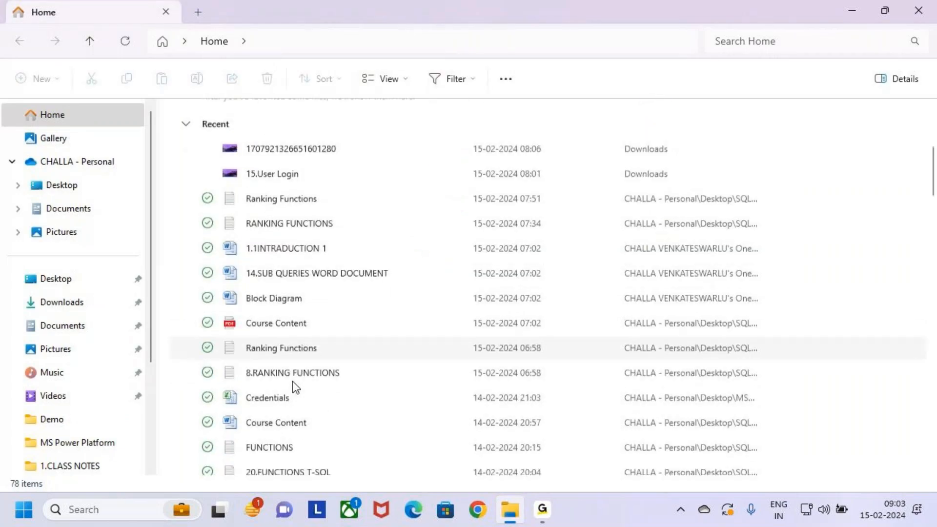
scroll(294, 377, down, 9)
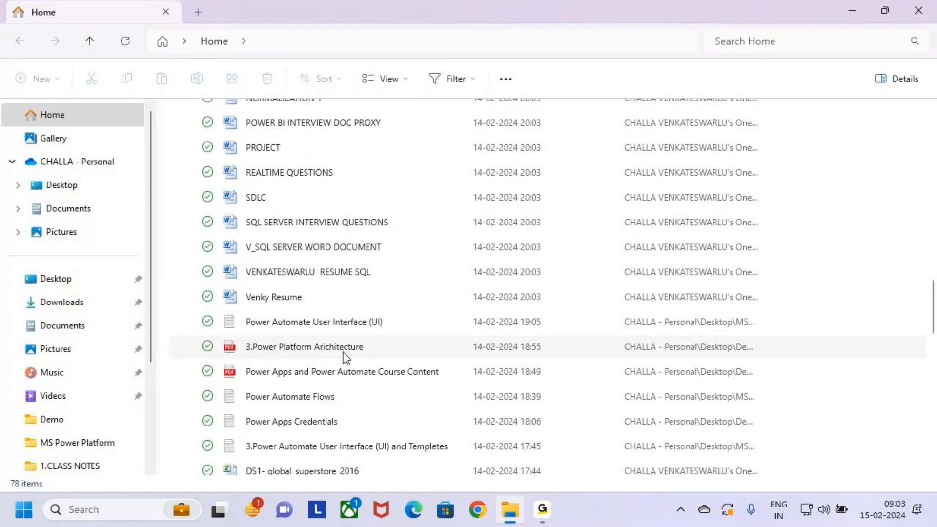
click(370, 371)
double_click(368, 365)
- Examine the User Login Screen topics in the course content PDF, outline them temporarily, and minimize the document
scroll(510, 315, down, 4)
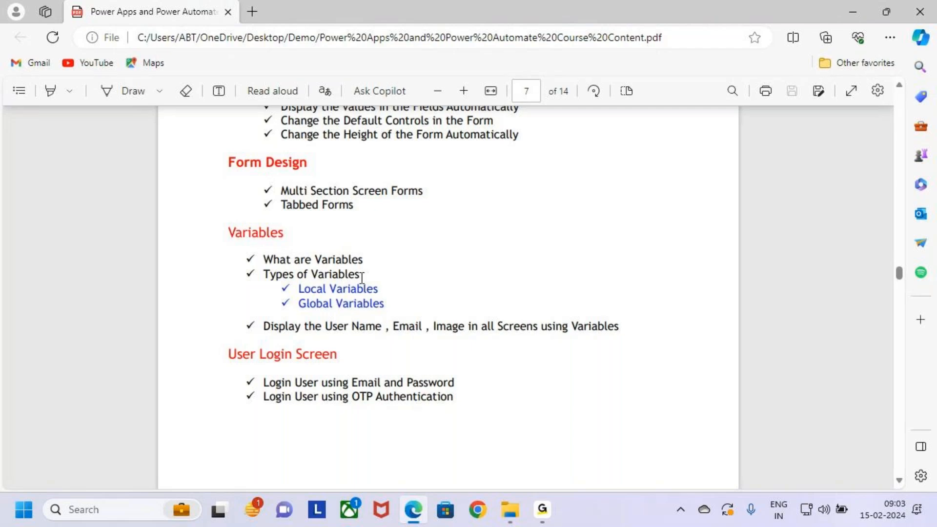
scroll(386, 300, down, 1)
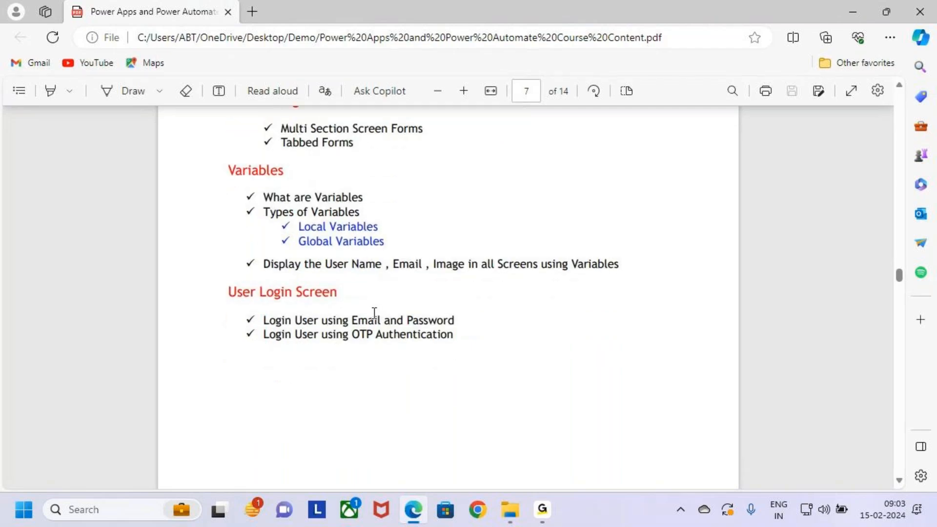
drag(212, 275, 516, 365)
key(Escape)
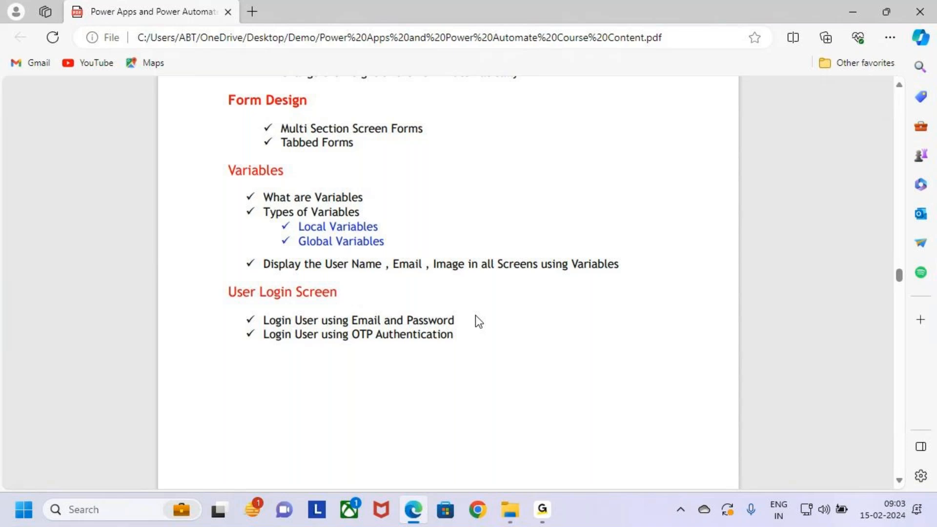
click(852, 12)
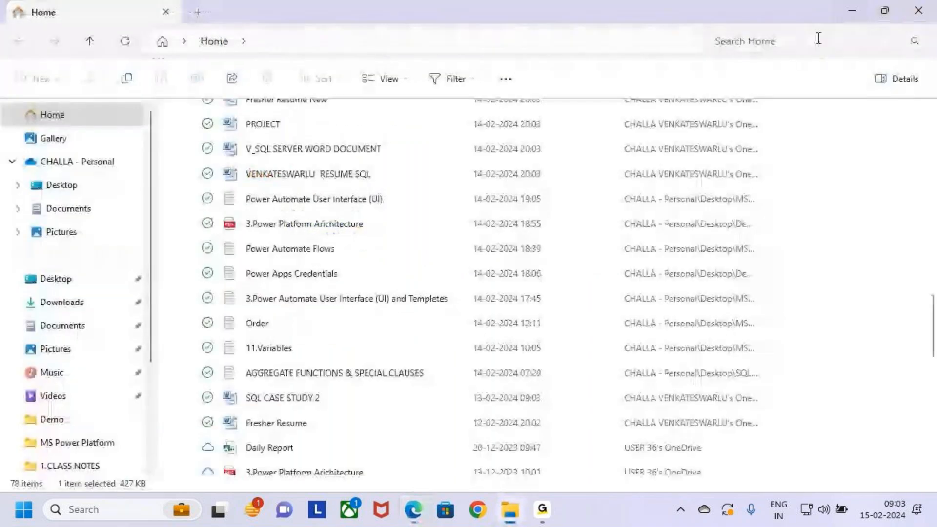
- Open the MS Power Platform folder on the OneDrive Desktop
scroll(324, 301, up, 5)
click(77, 182)
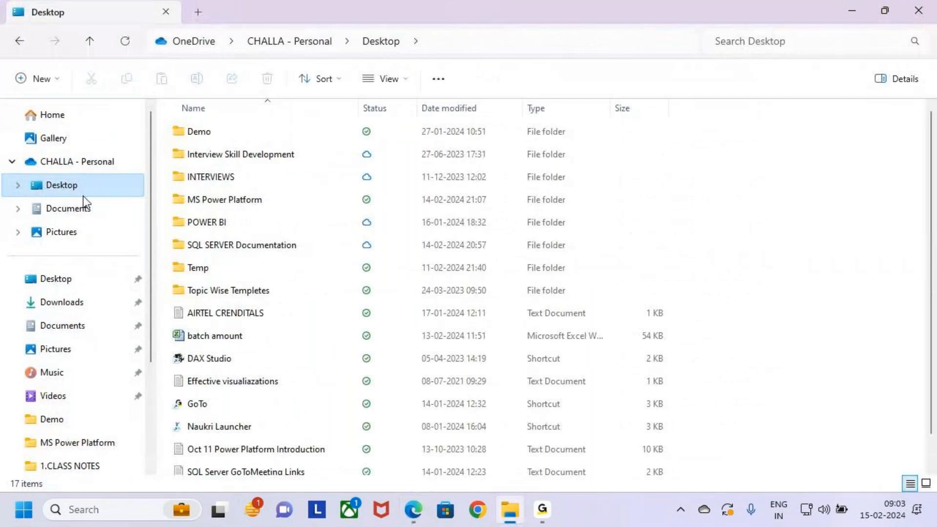
click(80, 164)
click(76, 184)
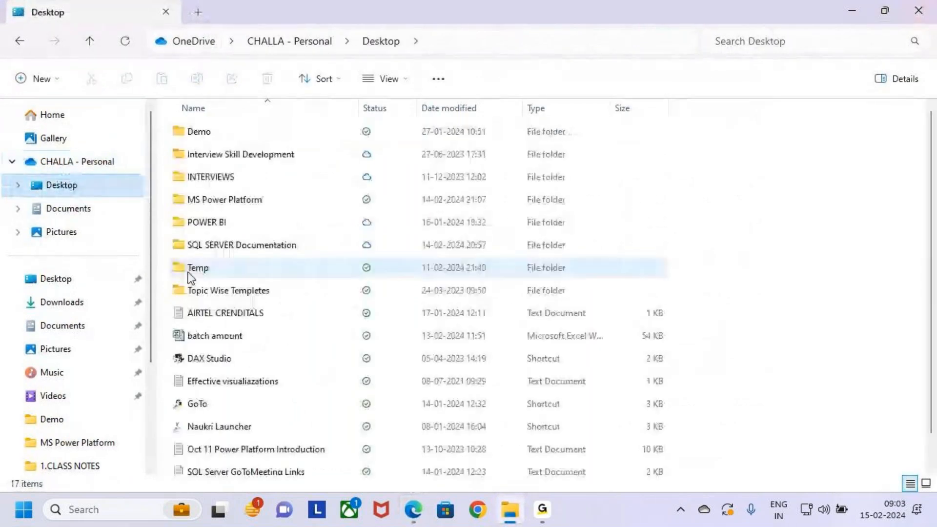
scroll(215, 281, down, 1)
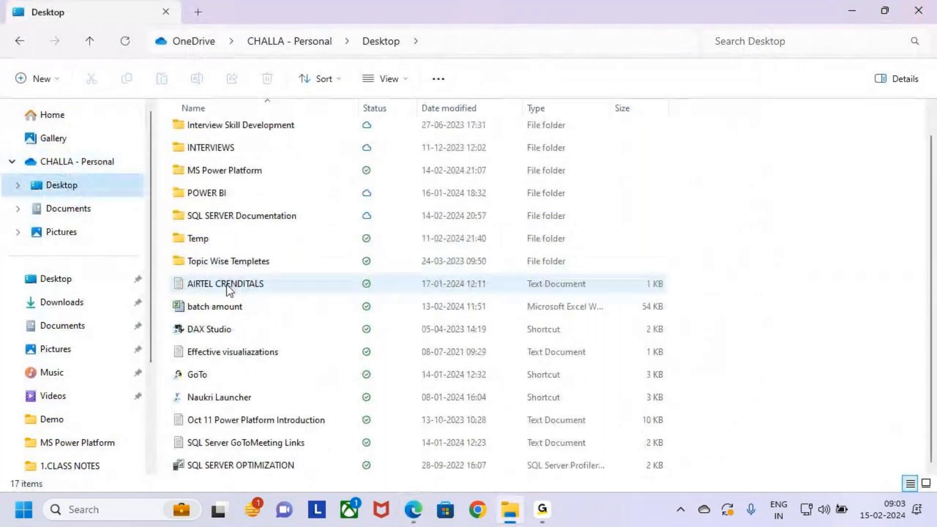
scroll(227, 286, up, 1)
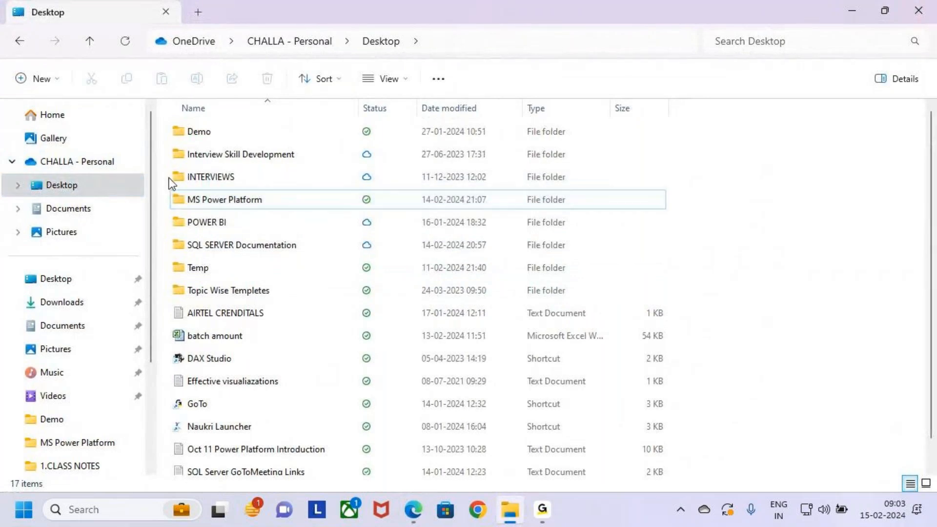
click(200, 196)
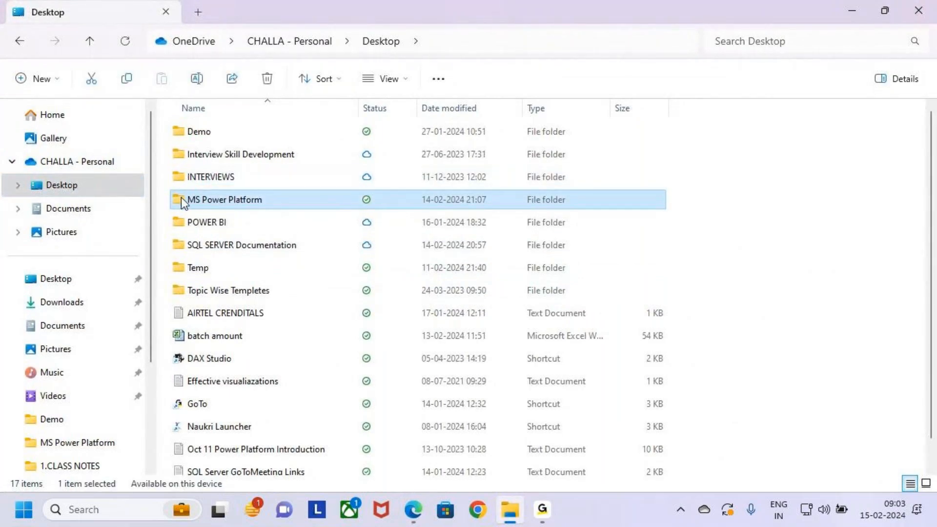
double_click(185, 201)
- Open the Batch 9 AM folder inside Power Apps, 4.Class Notes, 1.Class Notes
click(187, 132)
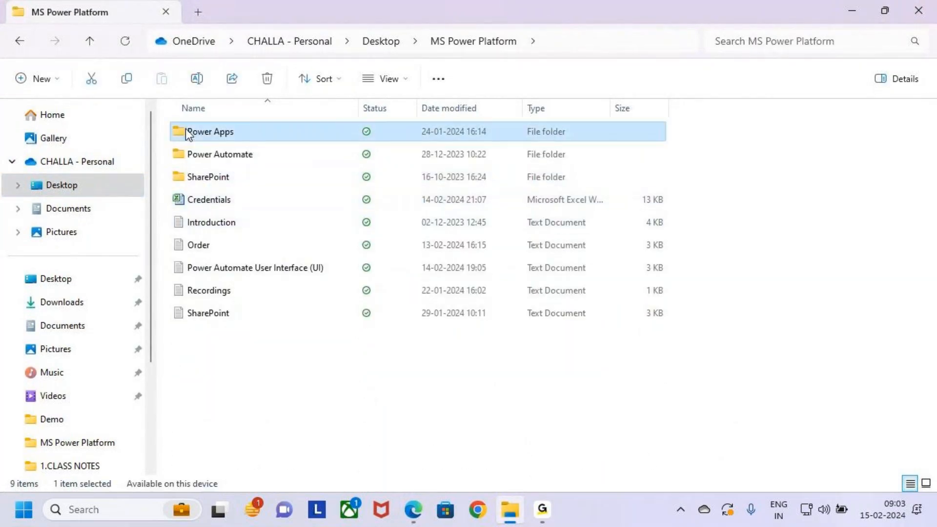
double_click(186, 129)
click(186, 139)
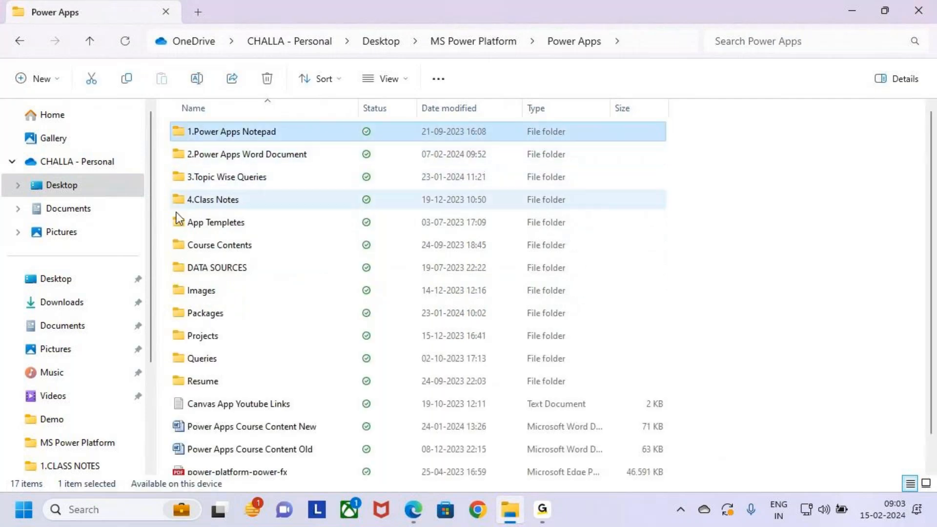
double_click(182, 198)
double_click(186, 132)
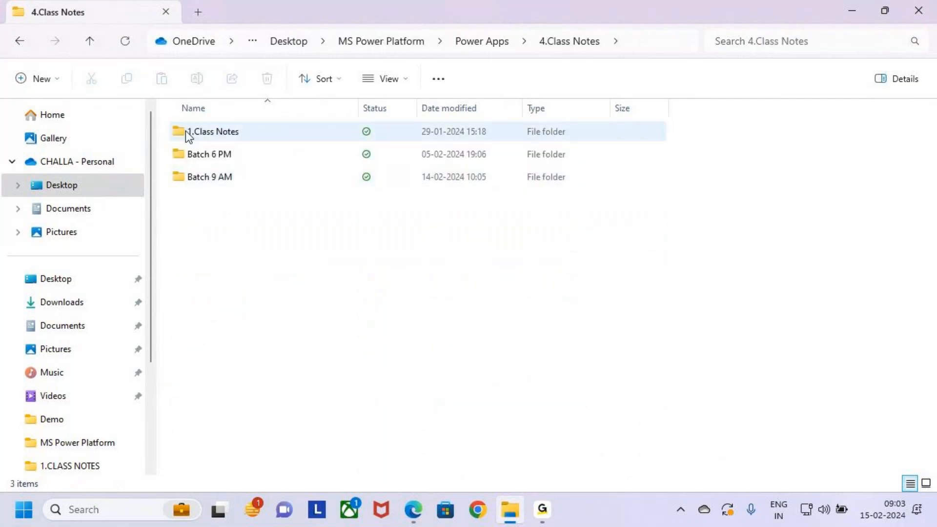
click(205, 155)
double_click(193, 133)
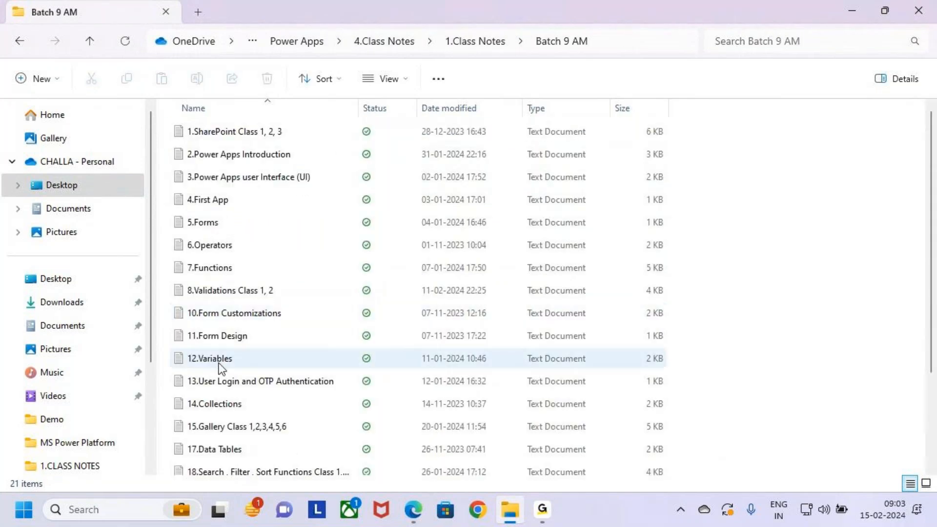
- Copy the file 13.User Login and OTP Authentication into the Batch 9 AM folder directly under 4.Class Notes
click(220, 365)
click(282, 387)
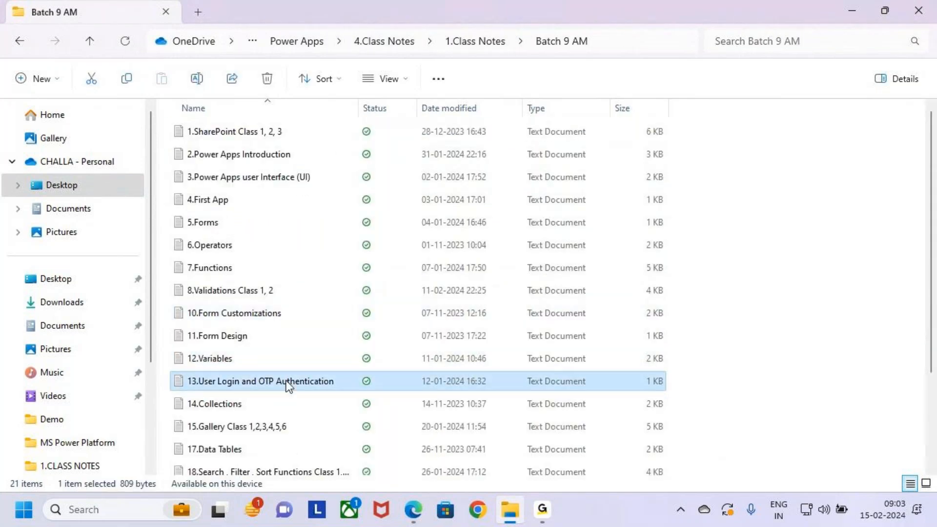
key(alt+Left)
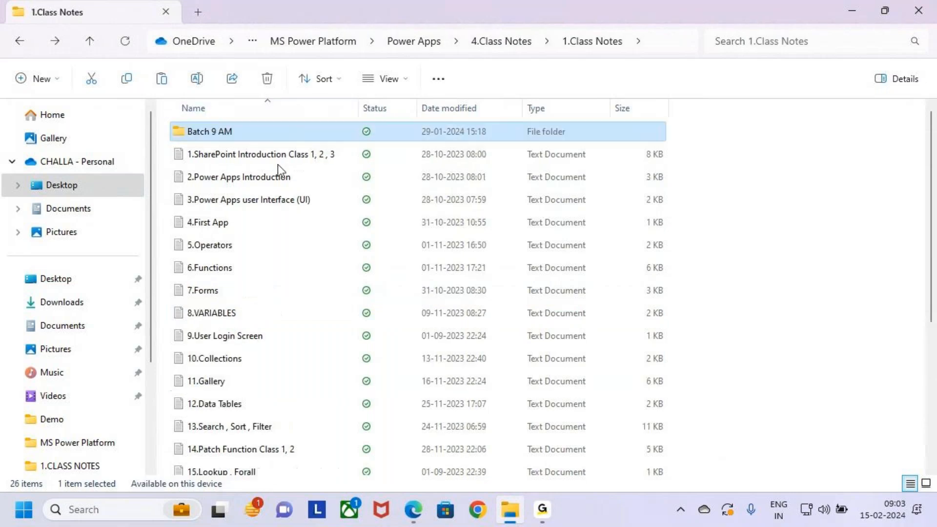
key(alt+Left)
key(Down)
key(Down)
key(Return)
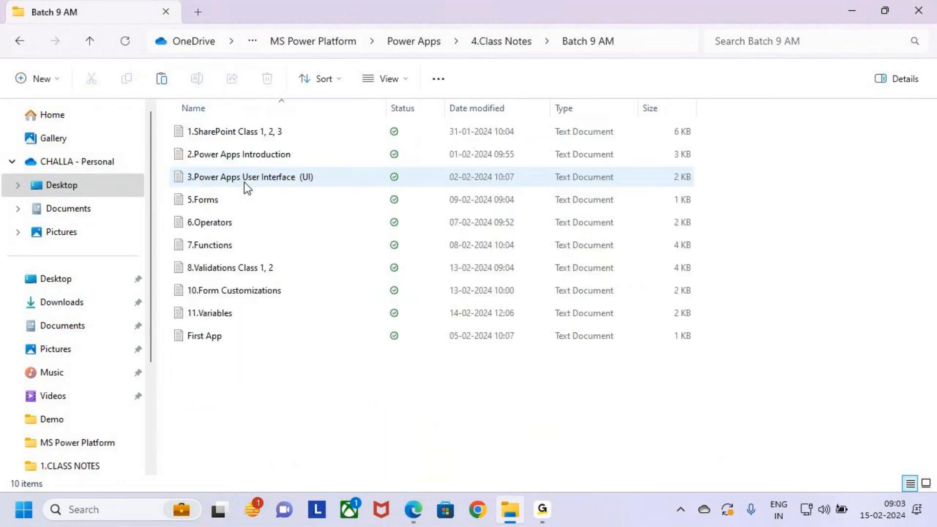
key(ctrl+v)
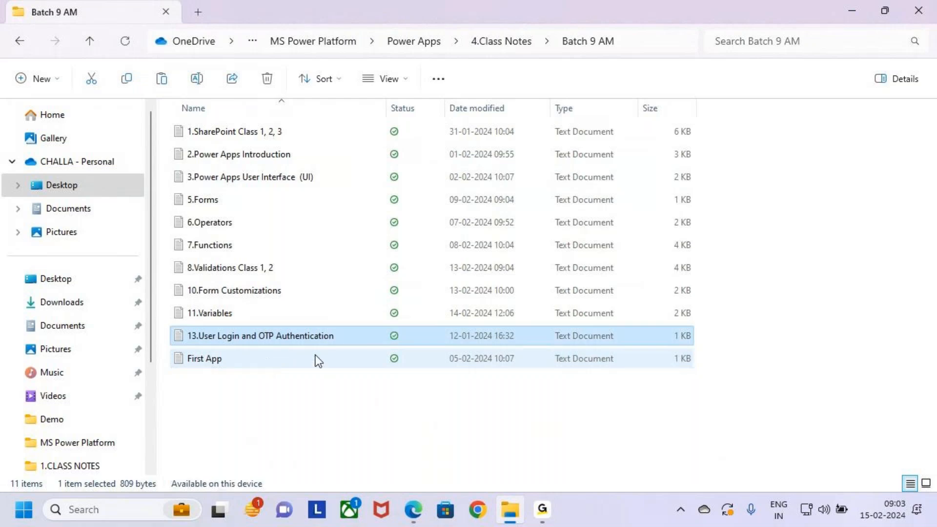
- Open the copied 13.User Login and OTP Authentication notes in Notepad and maximize the window
double_click(306, 336)
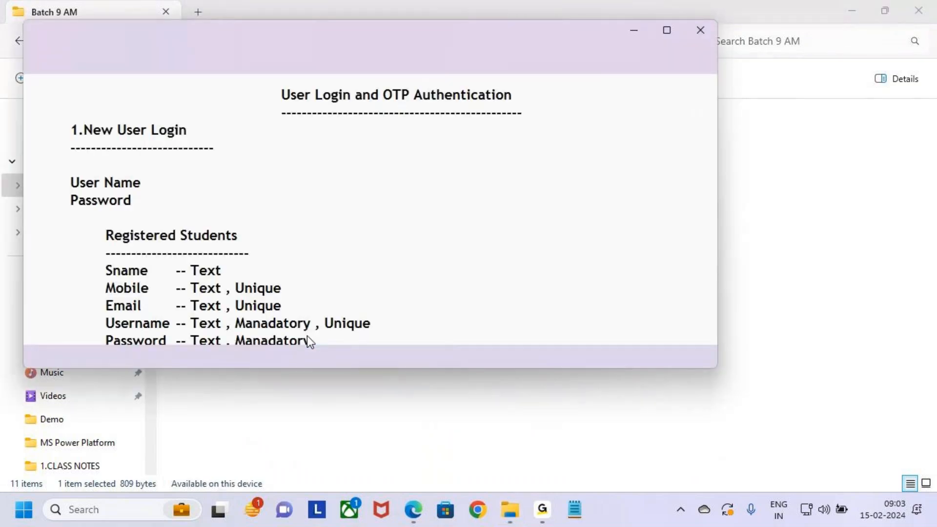
click(667, 30)
click(358, 109)
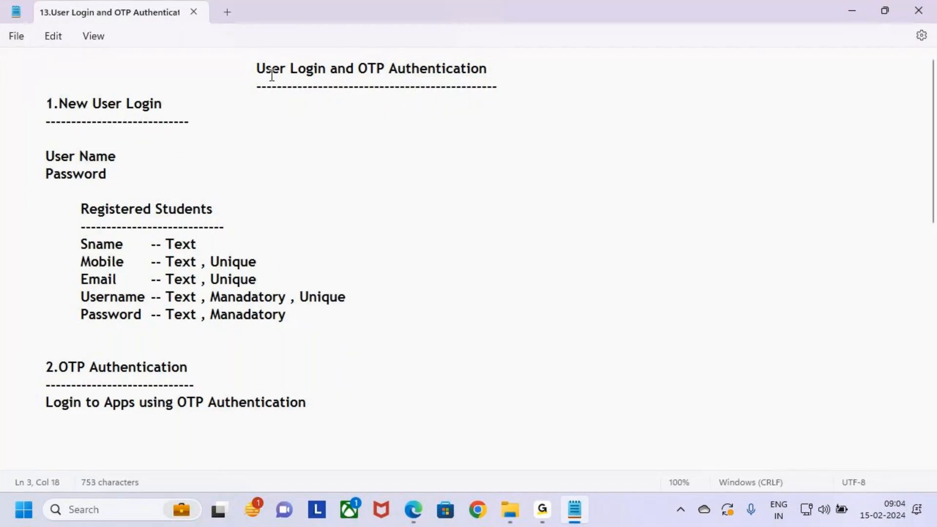
- Draw a temporary box around the title User Login and OTP Authentication, and clear it
key(ctrl+2)
mouse_move(246, 58)
mouse_down()
mouse_move(331, 82)
mouse_move(489, 79)
mouse_up()
key(Escape)
click(508, 86)
- Sketch a tall red screen rectangle beside the notes, label it Login inside, and underline the label
key(ctrl+2)
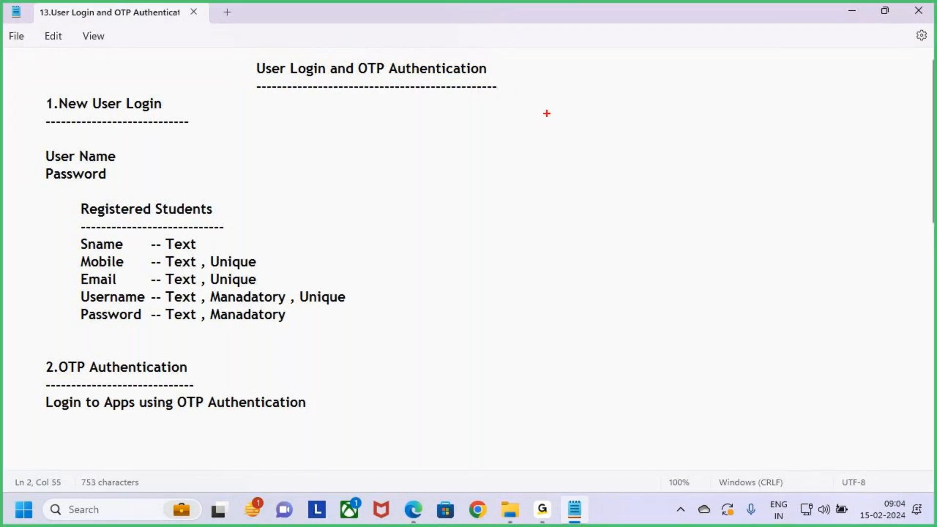
mouse_move(547, 103)
mouse_down()
mouse_move(626, 234)
mouse_move(694, 286)
mouse_move(696, 353)
mouse_up()
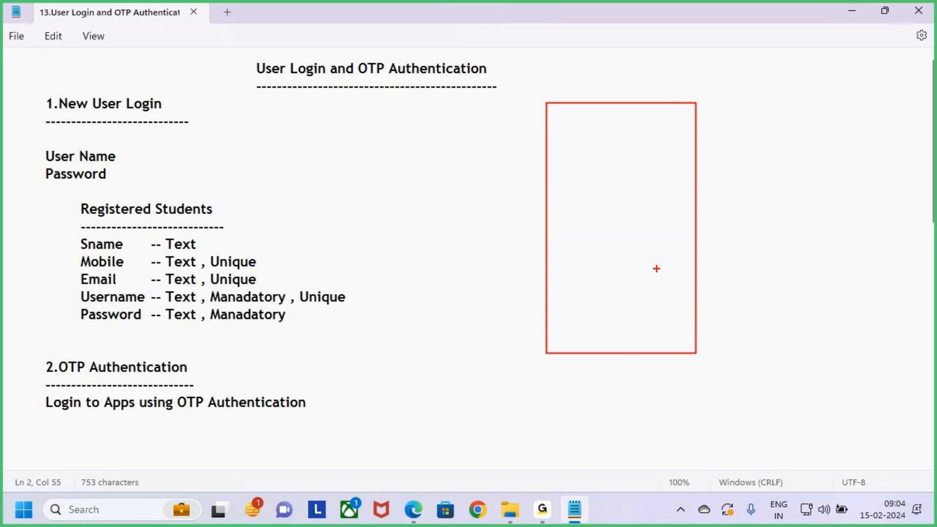
key(Caps_Lock)
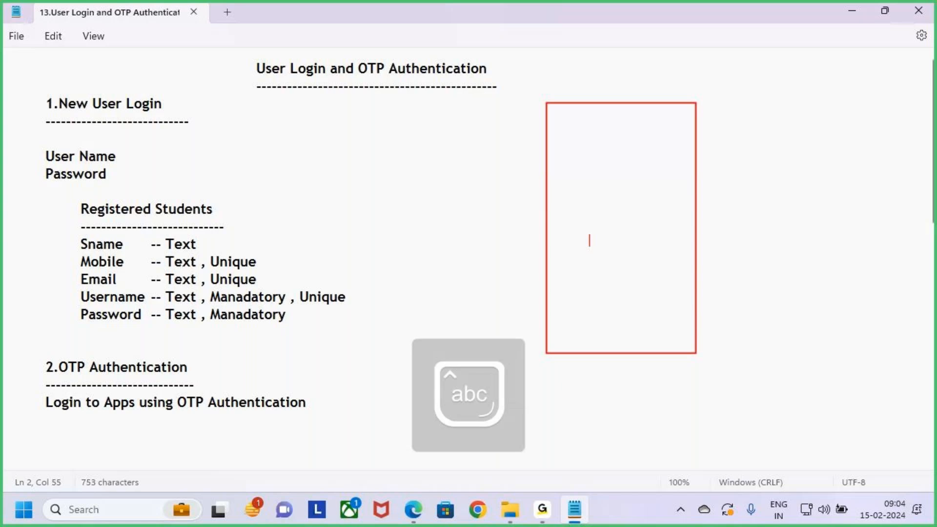
text(ohin)
key(BackSpace)
key(BackSpace)
key(BackSpace)
text(gin)
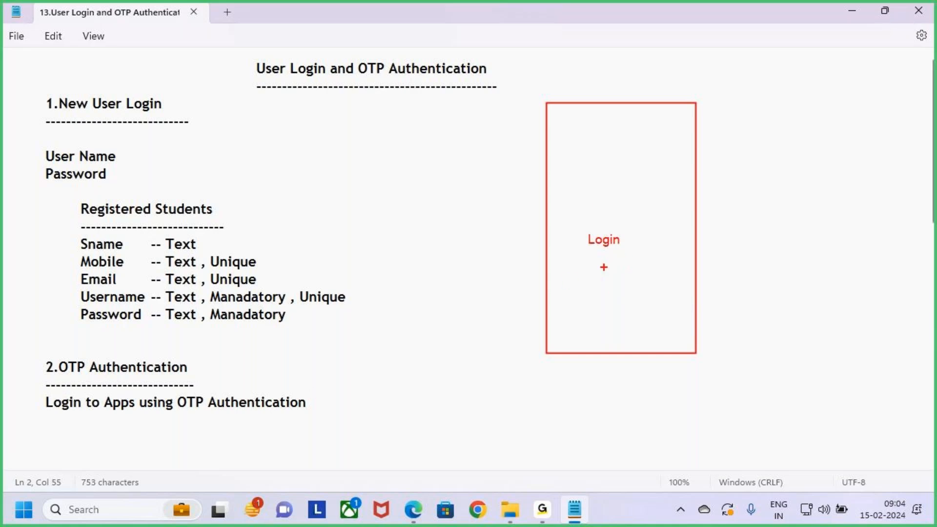
drag(589, 254, 643, 254)
- Box and tick the User Name and Password lines and the 2.OTP Authentication heading, and clear all annotations
drag(37, 145, 141, 187)
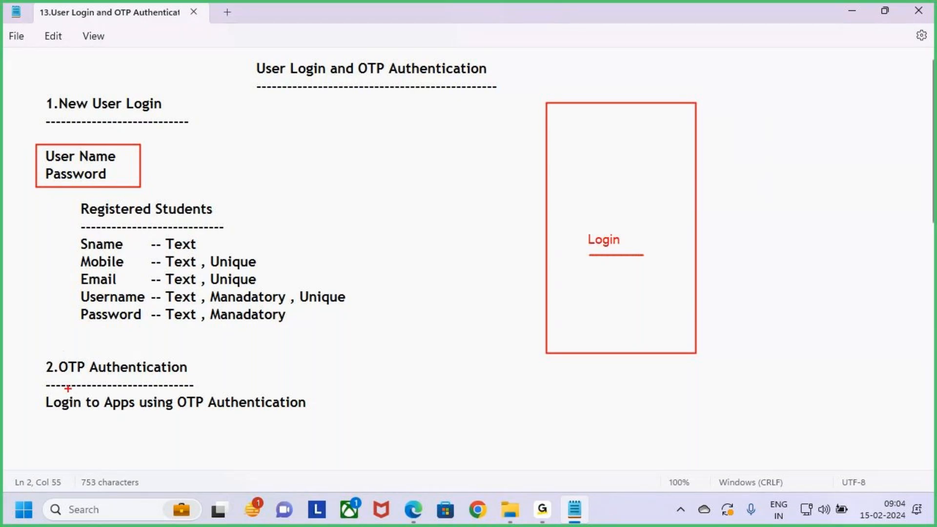
drag(43, 352, 216, 386)
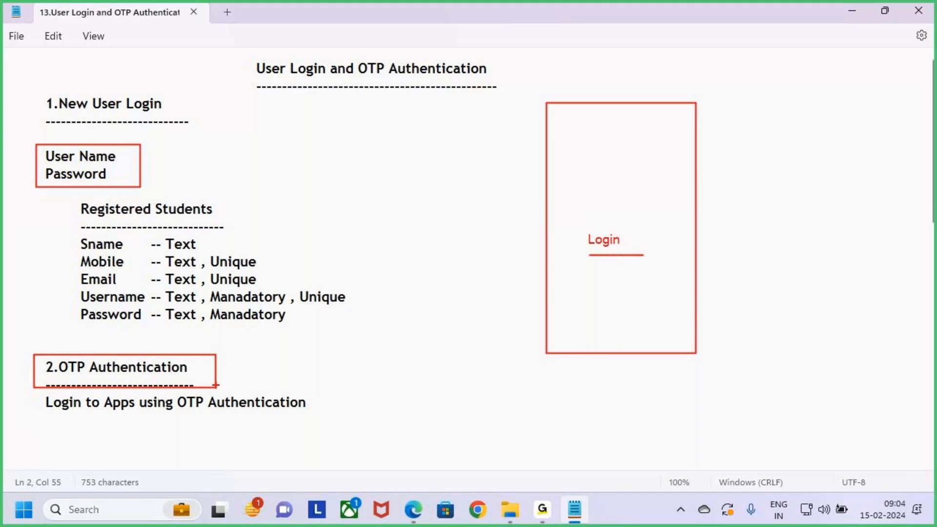
drag(137, 163, 170, 143)
drag(215, 375, 250, 336)
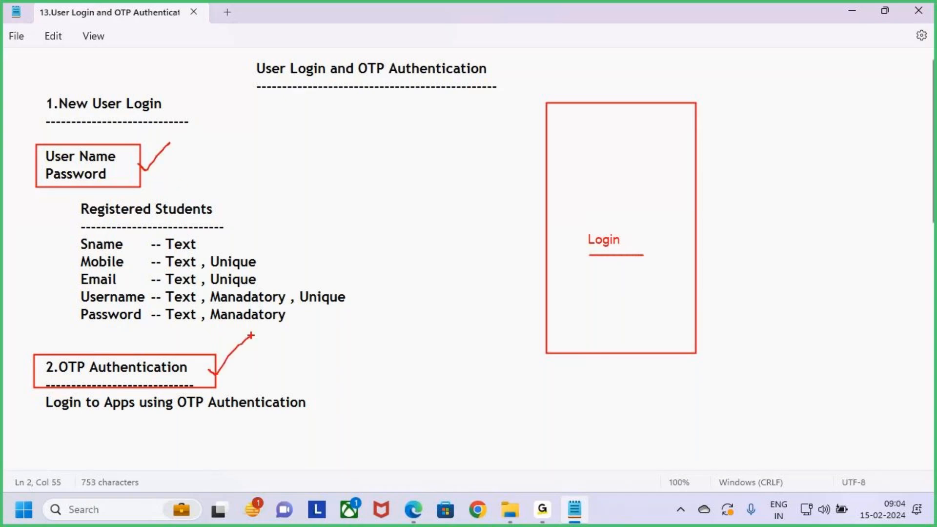
key(Escape)
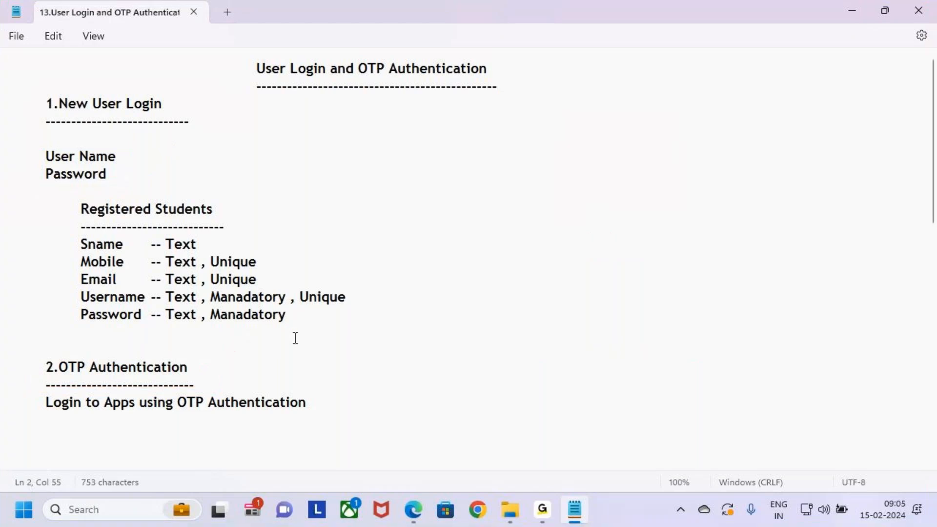
- Examine the New User Login fields for registered students and the OTP Authentication section of the notes
mouse_move(307, 318)
mouse_down()
mouse_move(42, 210)
mouse_move(2, 100)
mouse_move(27, 161)
mouse_up()
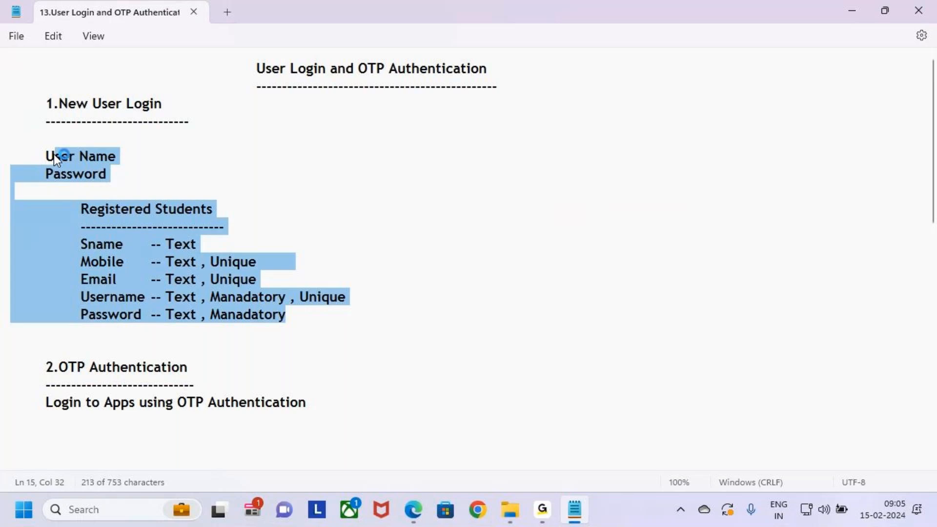
drag(20, 367, 368, 408)
click(378, 402)
key(Up)
key(Up)
key(Up)
key(Down)
key(Down)
key(Down)
click(251, 97)
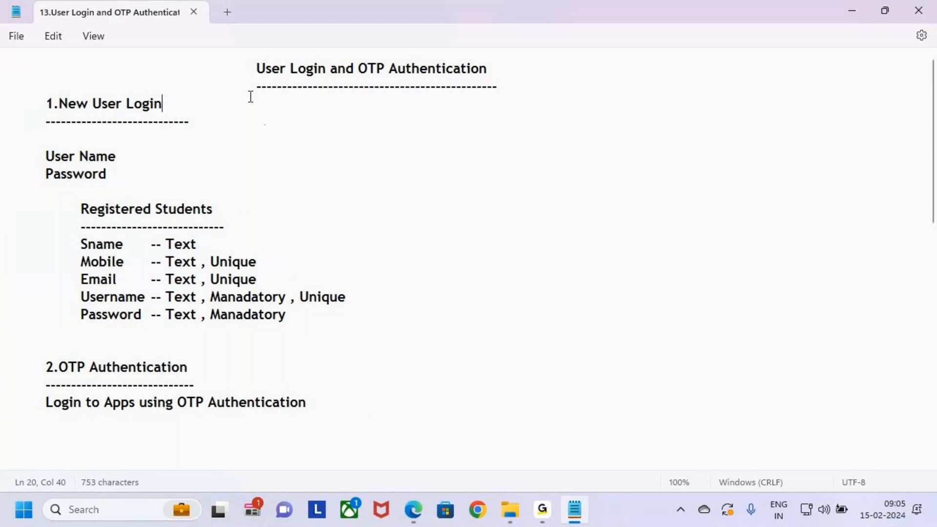
- Highlight the 1.New User Login heading, the User Name line and the Password line of the notes in turn
drag(45, 104, 222, 120)
click(225, 122)
click(43, 102)
click(7, 104)
drag(7, 104, 251, 130)
click(251, 130)
drag(40, 161, 151, 164)
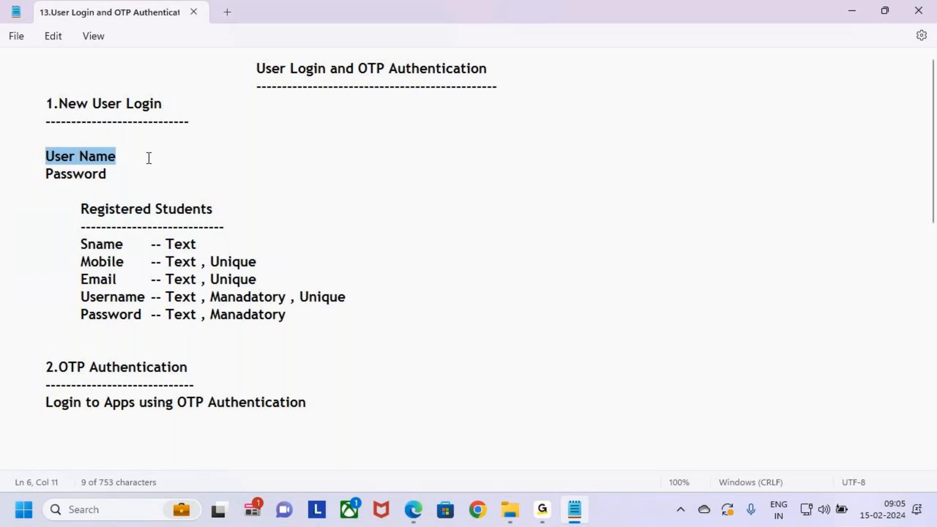
drag(44, 174, 111, 171)
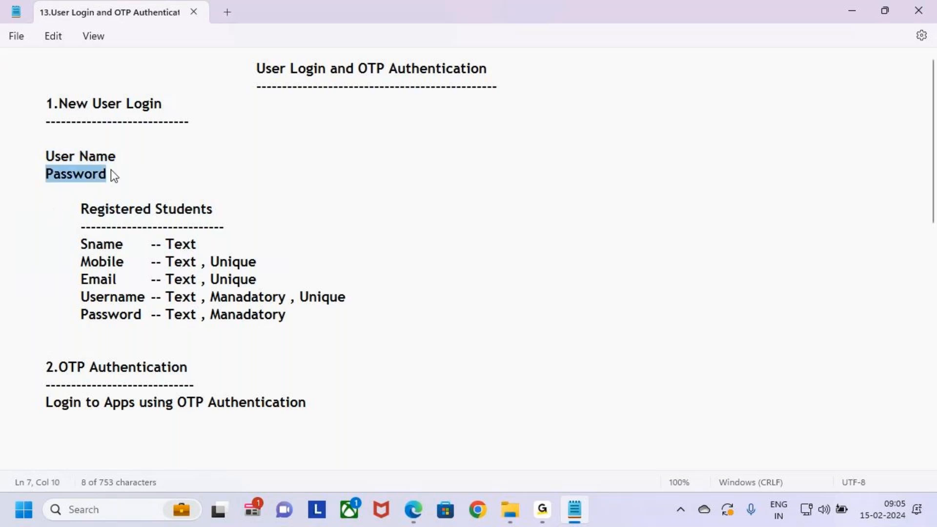
click(151, 173)
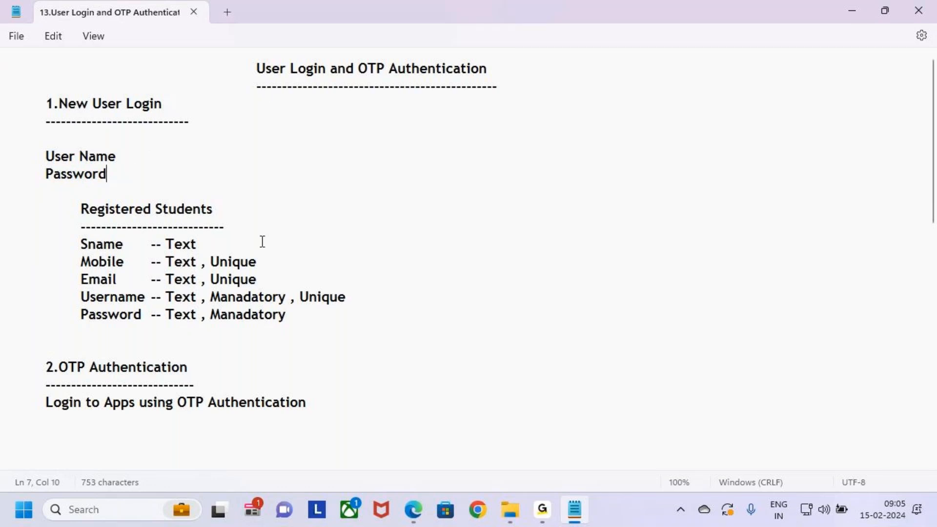
- Highlight the Registered Students heading and its Sname, Mobile, Email and Username lines one after another
drag(81, 209, 223, 218)
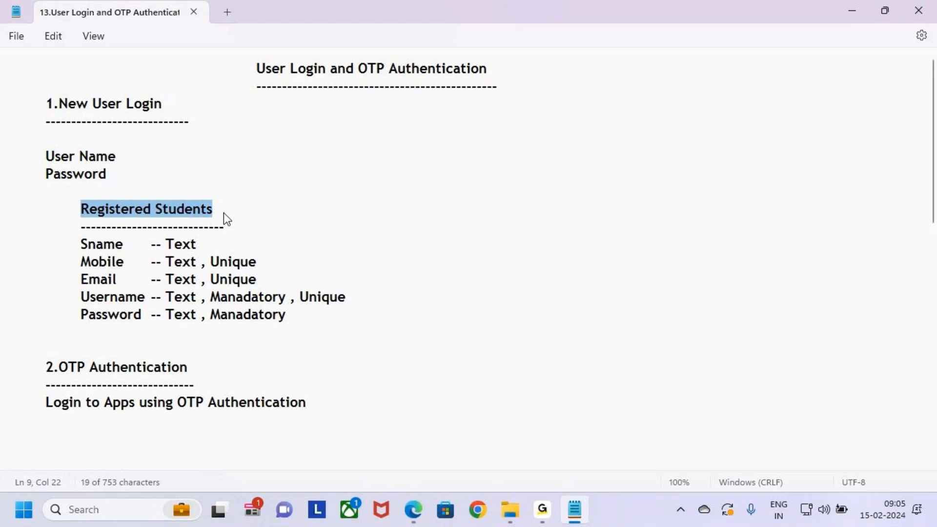
click(221, 213)
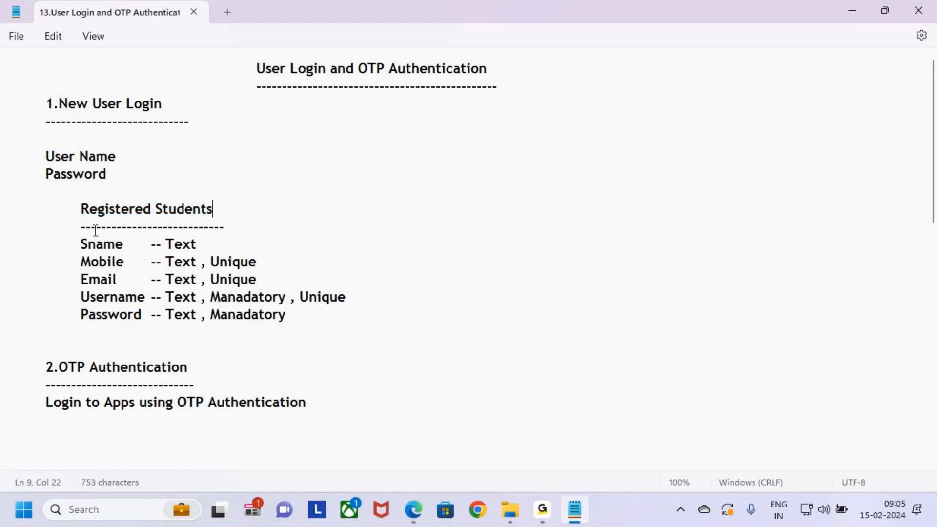
drag(80, 209, 243, 215)
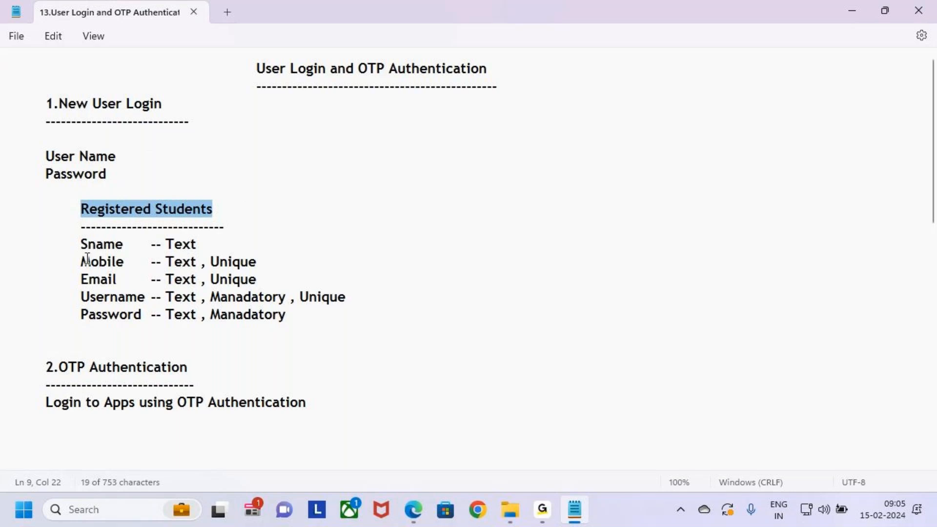
drag(81, 244, 204, 248)
drag(81, 262, 282, 264)
drag(73, 276, 364, 285)
drag(72, 299, 359, 307)
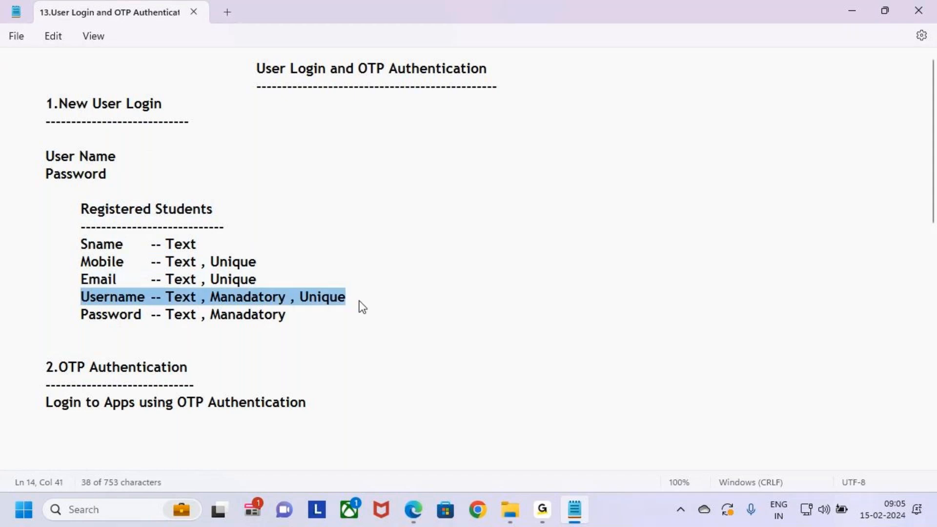
- Examine the whole Registered Students block down to its Password line, and compare it with the User Name and Password lines above
click(77, 315)
drag(77, 315, 1, 215)
click(318, 318)
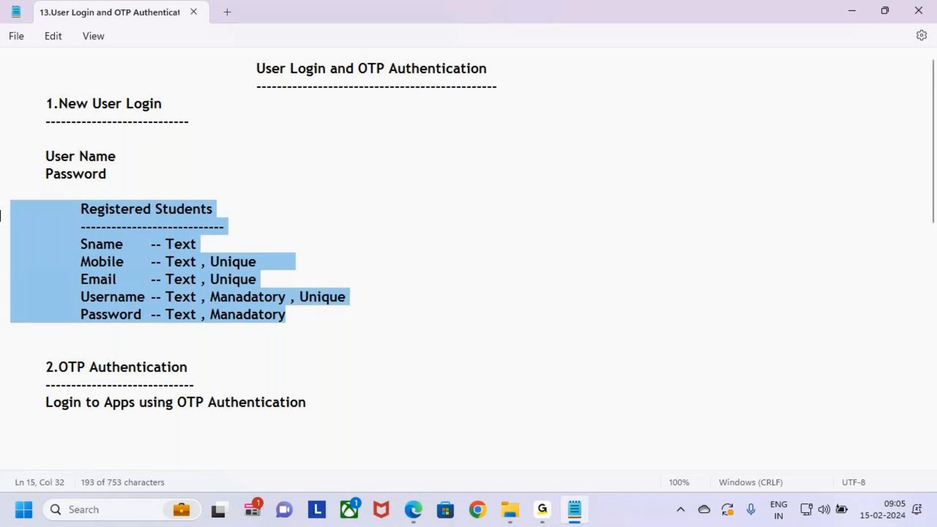
click(317, 323)
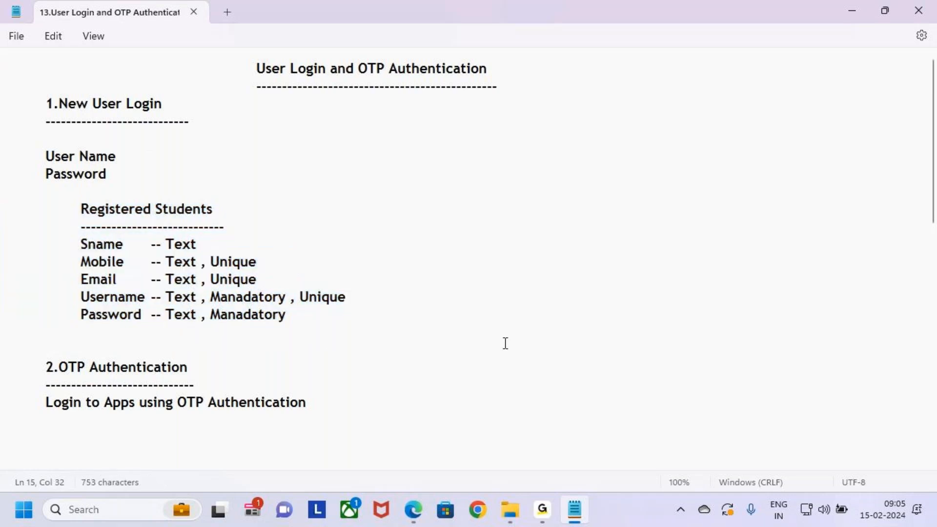
drag(303, 316, 1, 213)
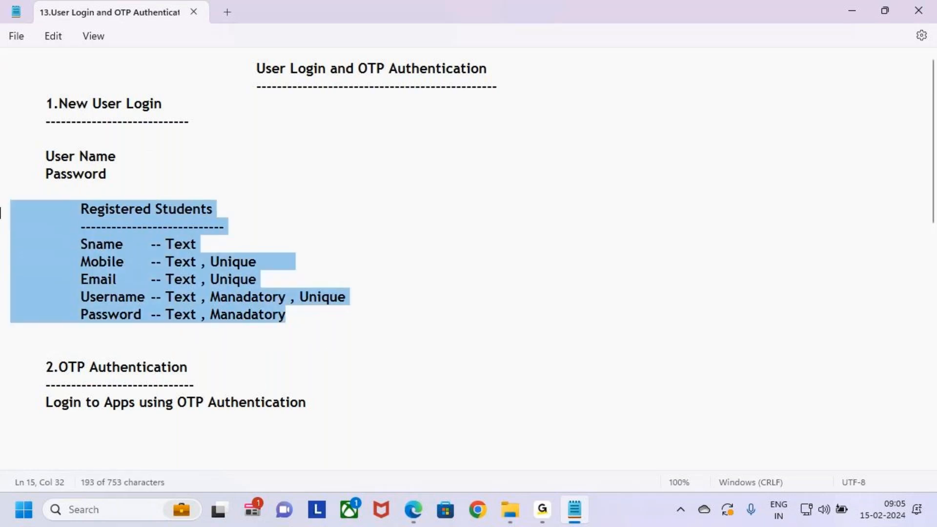
click(310, 317)
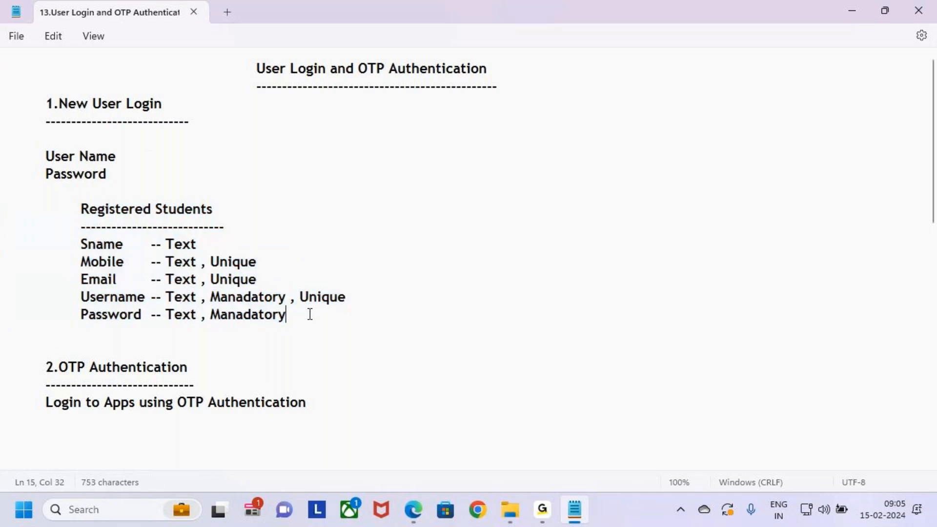
drag(308, 318, 2, 217)
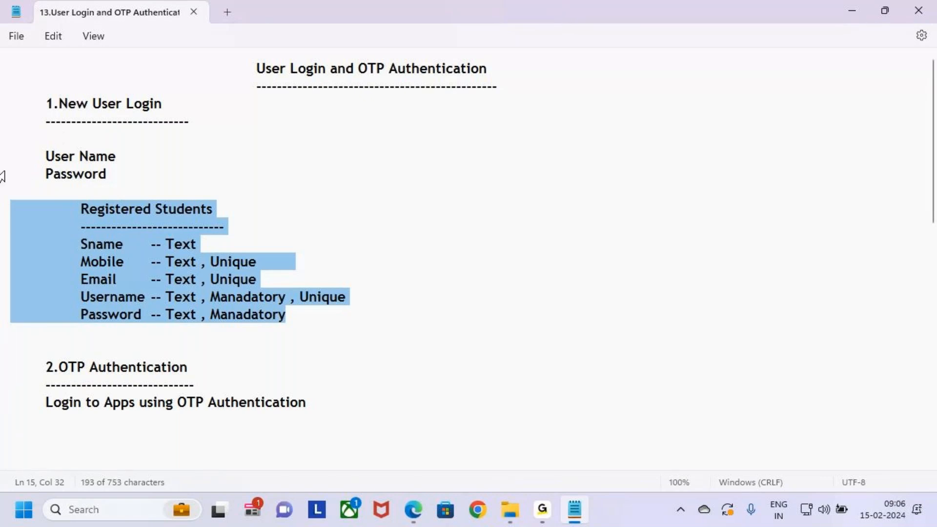
drag(3, 157, 115, 187)
click(115, 177)
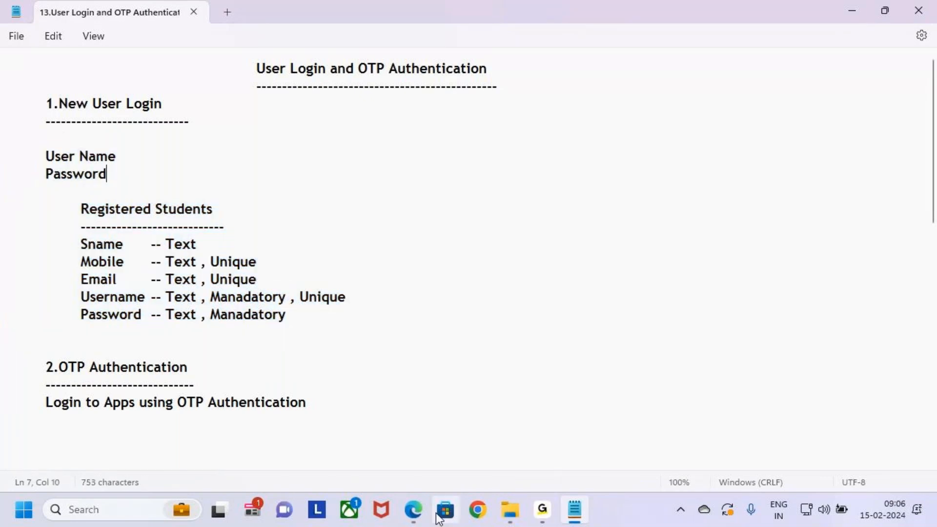
- Switch to the Edge browser, open make.powerapps.com in a new tab, and close the course content PDF tab
mouse_move(419, 518)
click(419, 519)
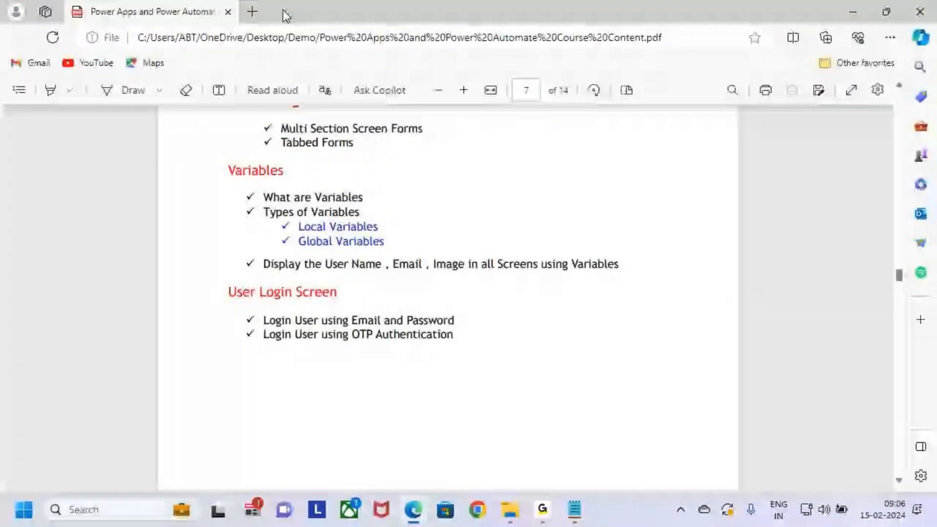
click(249, 10)
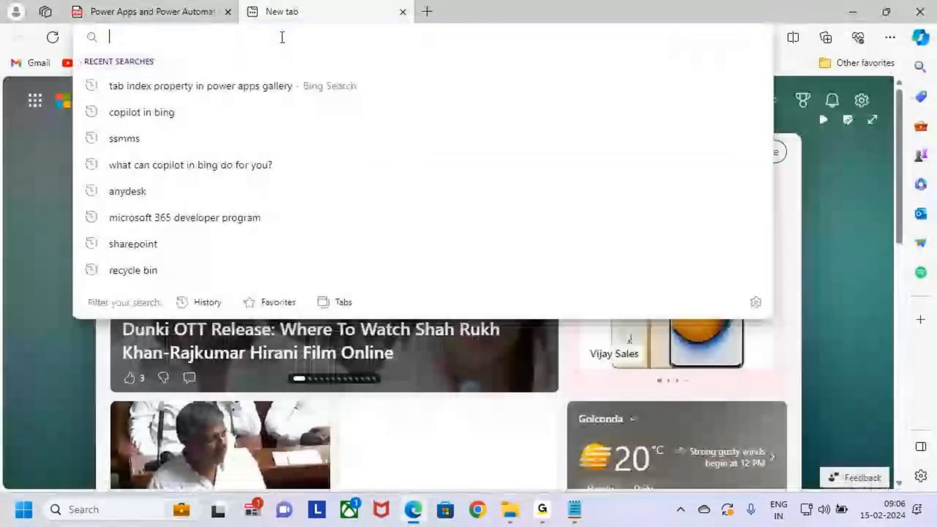
text(mak)
key(Right)
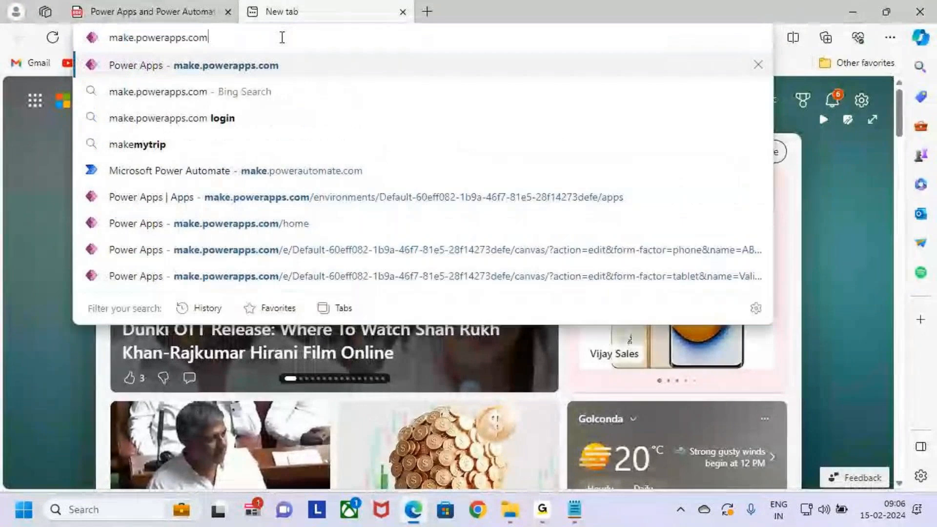
key(Return)
click(157, 10)
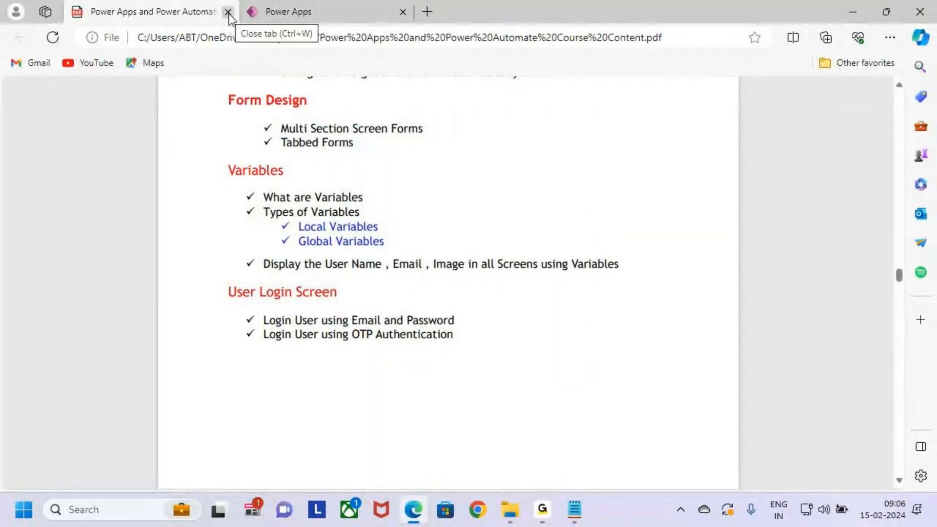
click(229, 12)
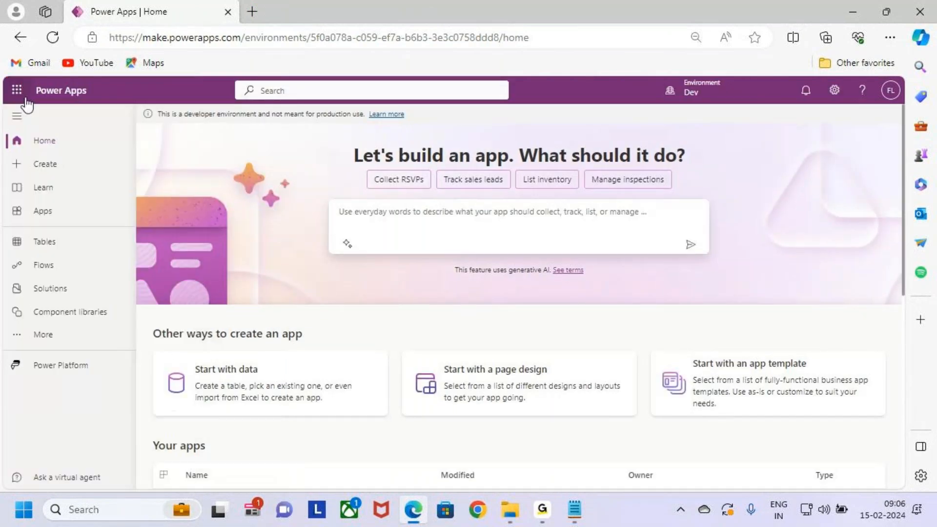
- Open SharePoint from the Microsoft 365 apps and go to the Forms site
click(17, 91)
click(22, 95)
click(30, 95)
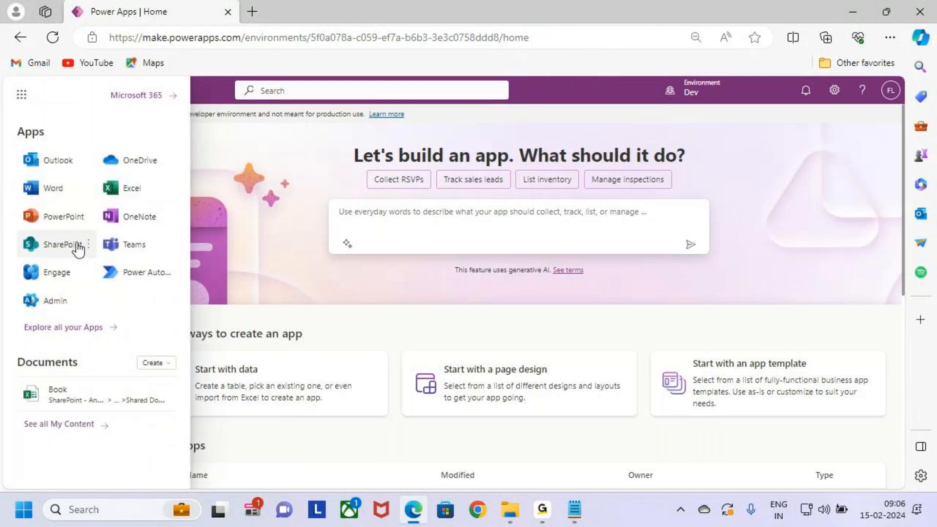
click(62, 247)
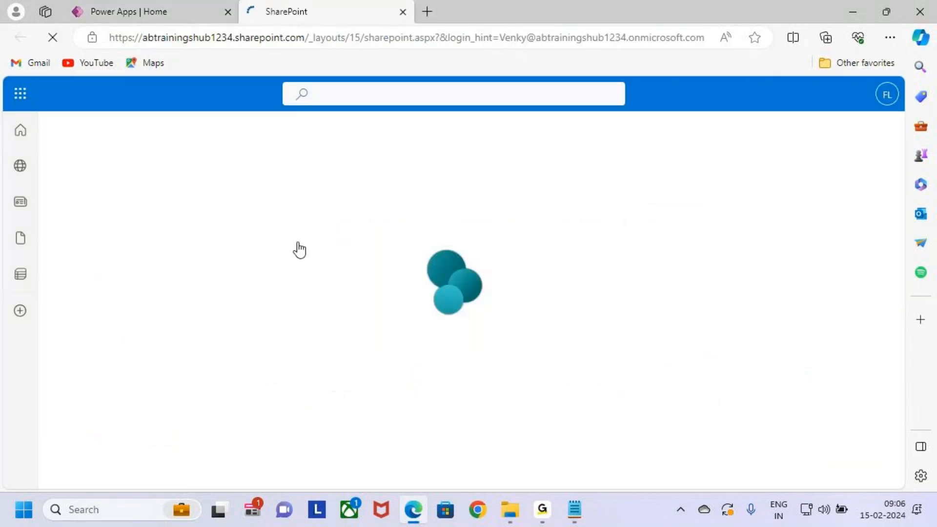
key(ctrl+2)
drag(265, 179, 444, 426)
key(Escape)
click(361, 255)
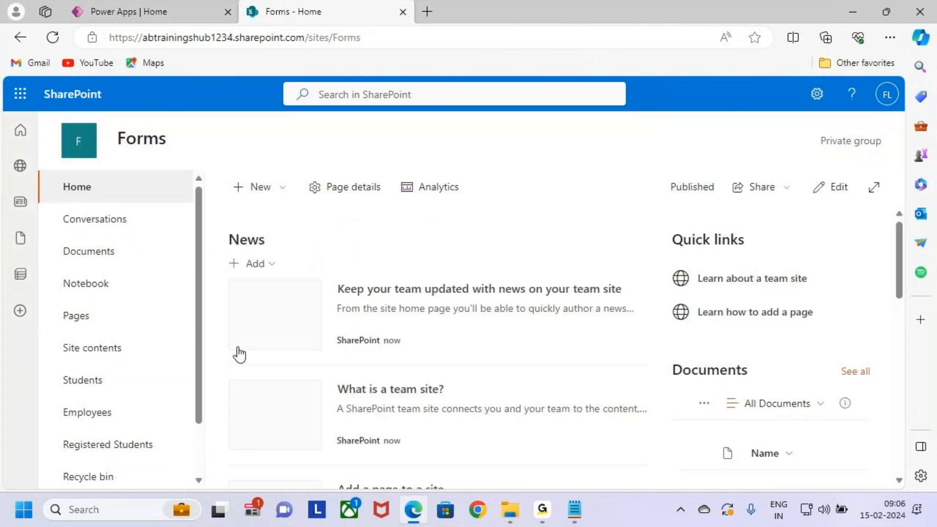
- Box and tick the Registered Students entry in the site navigation, and clear the annotations
scroll(103, 368, down, 2)
key(ctrl+2)
mouse_move(59, 388)
mouse_down()
mouse_move(179, 410)
mouse_move(260, 303)
mouse_up()
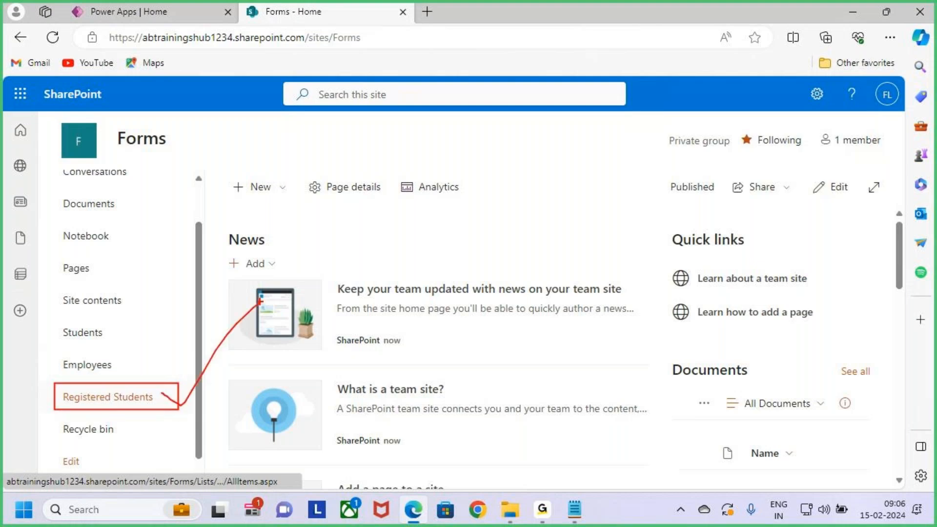
key(Escape)
- Open the Registered Students list of the Forms site
scroll(131, 348, down, 1)
click(139, 316)
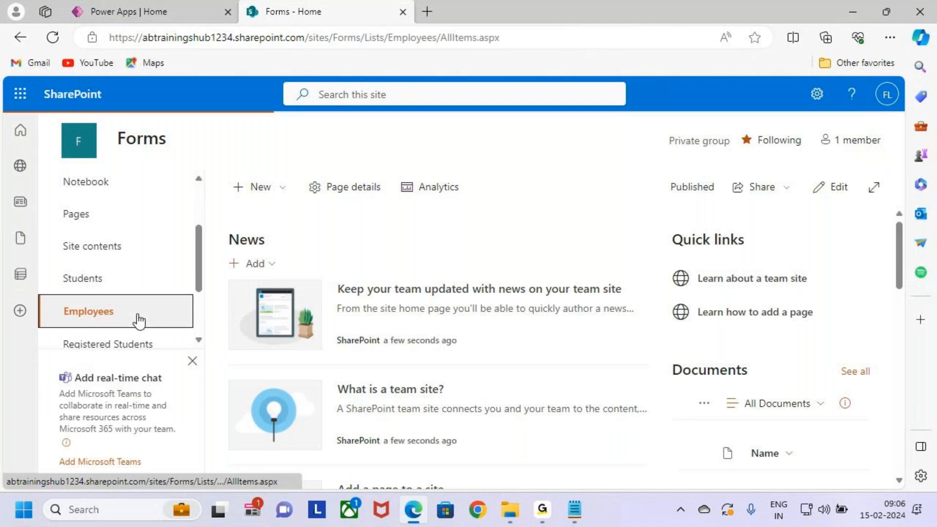
click(143, 436)
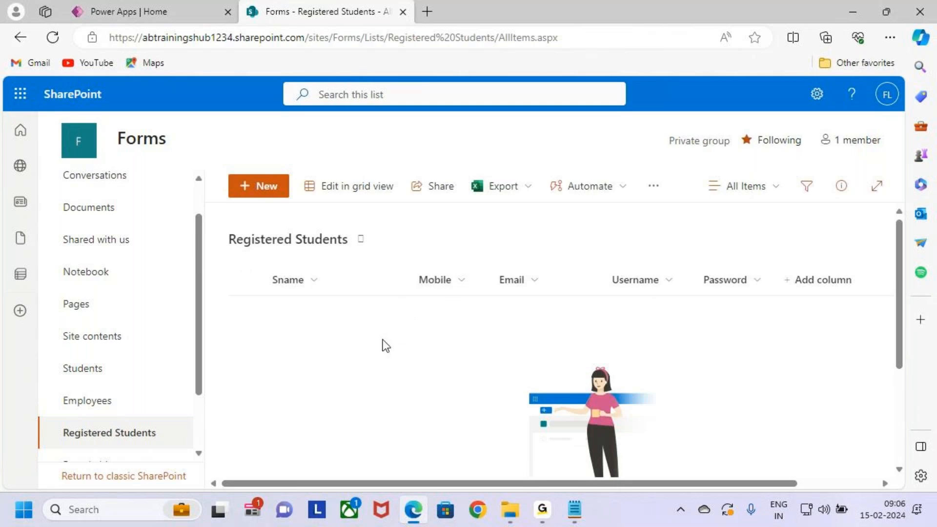
- Draw a red box around the Sname to Password columns, point an arrow at it, and mark the individual column headers
key(ctrl+2)
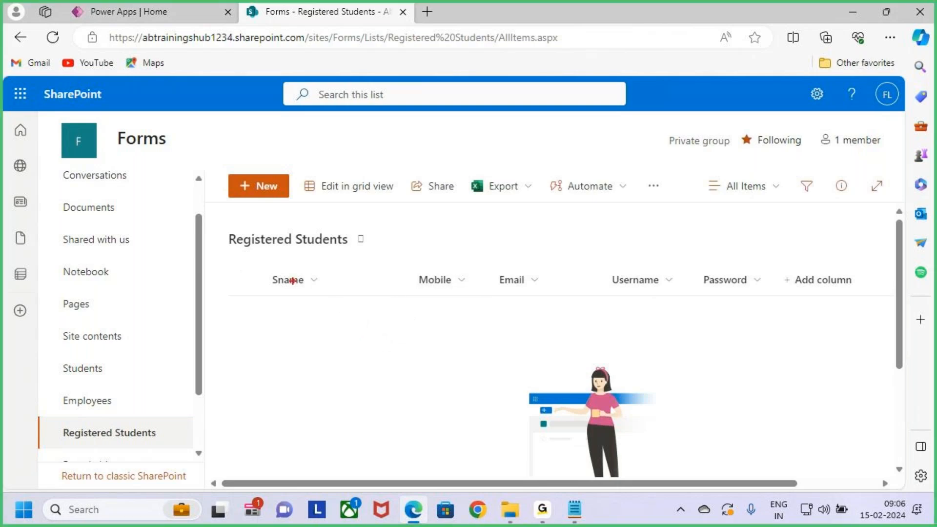
mouse_move(268, 269)
mouse_down()
mouse_move(364, 301)
mouse_move(752, 327)
mouse_move(768, 340)
mouse_move(771, 412)
mouse_up()
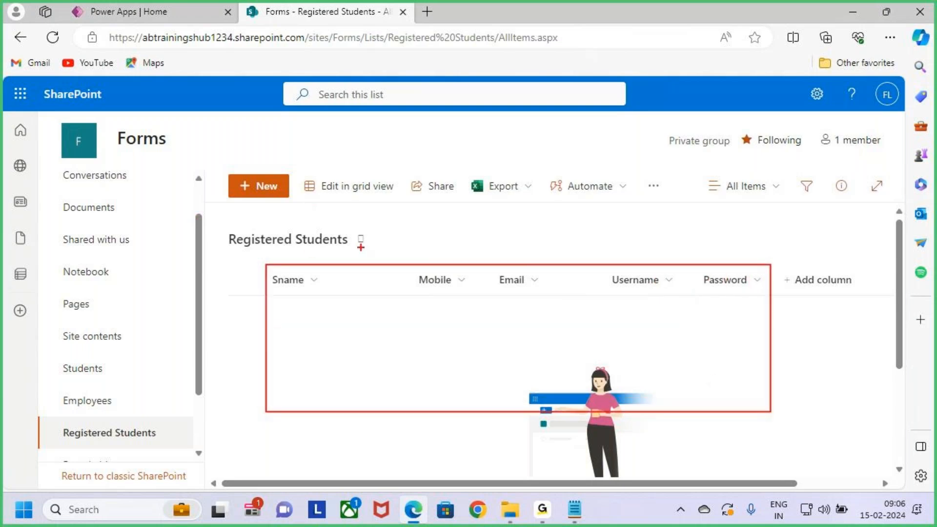
drag(511, 254, 516, 260)
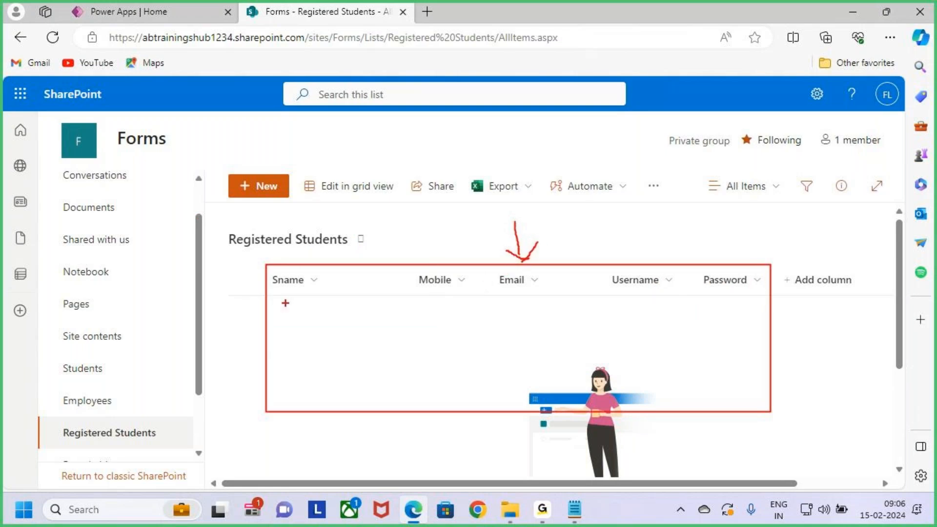
drag(275, 302, 309, 308)
drag(511, 308, 550, 312)
drag(638, 296, 668, 301)
drag(733, 303, 756, 303)
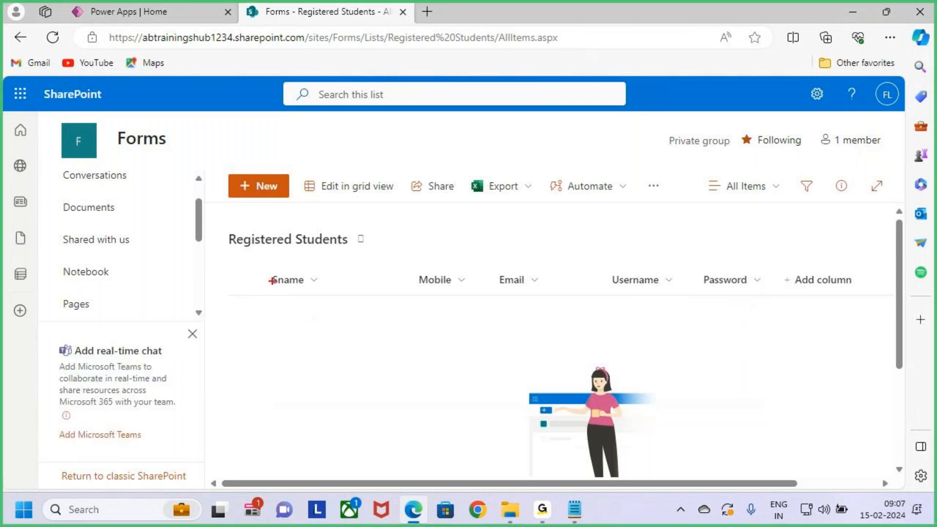
- Box the list's columns again, underline the Username and Password headers, and clear the annotations
mouse_move(262, 266)
mouse_down()
mouse_move(303, 298)
mouse_move(700, 384)
mouse_move(777, 389)
mouse_move(767, 398)
mouse_up()
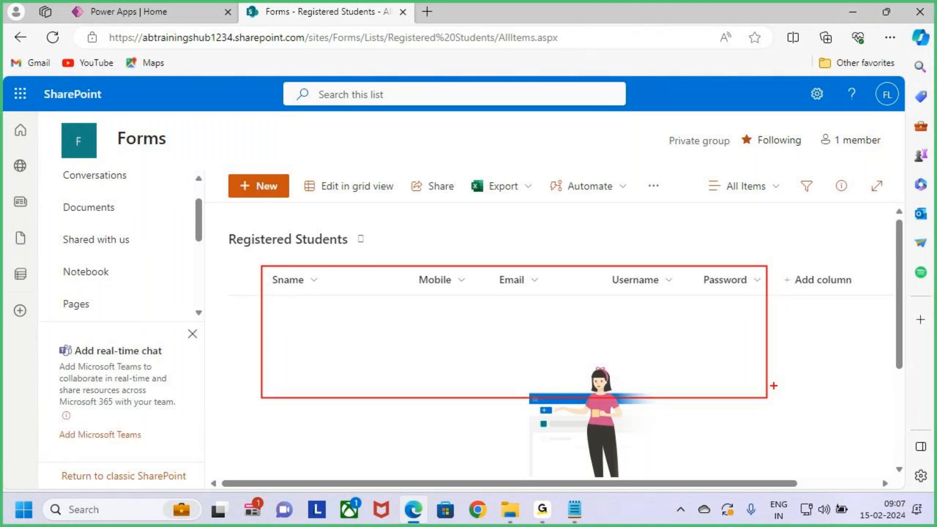
drag(623, 295, 766, 301)
key(Escape)
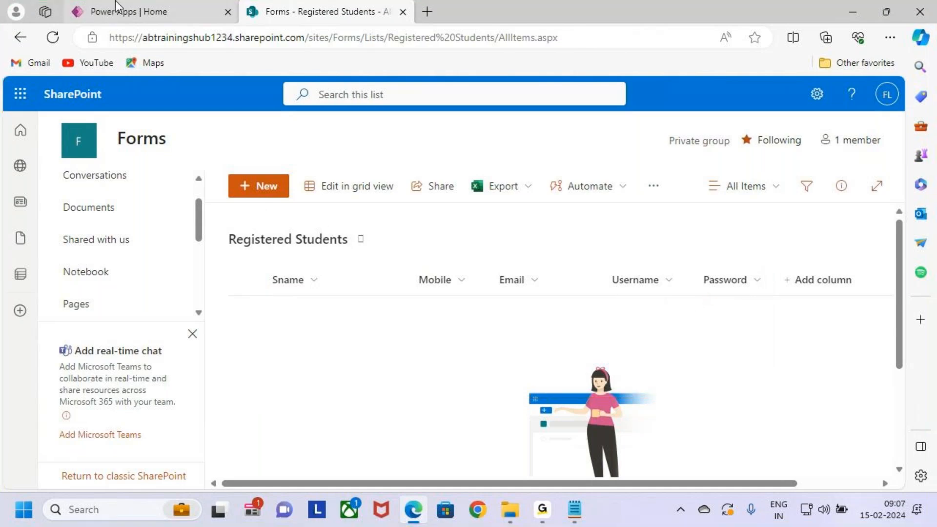
- Return to Power Apps, change the environment to Analytics Benchmark (default), and open its list of apps
click(102, 11)
click(689, 89)
click(766, 293)
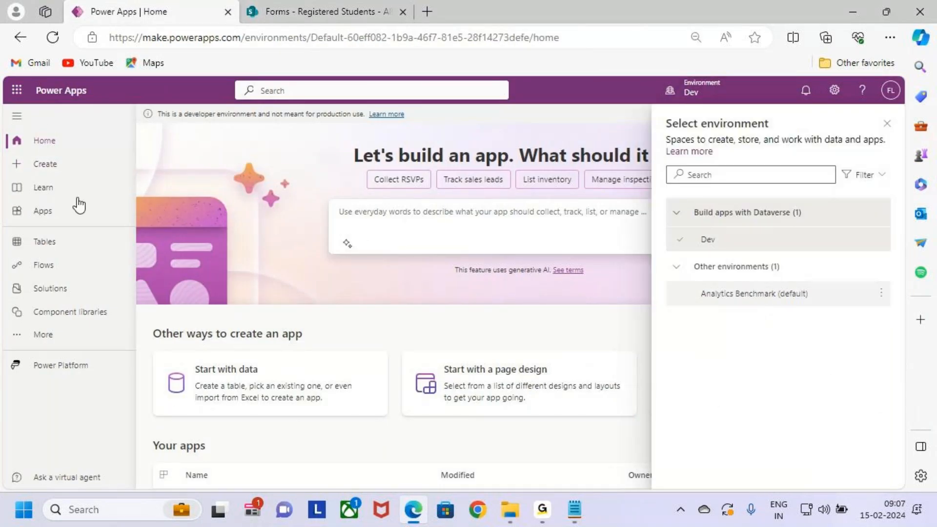
click(67, 214)
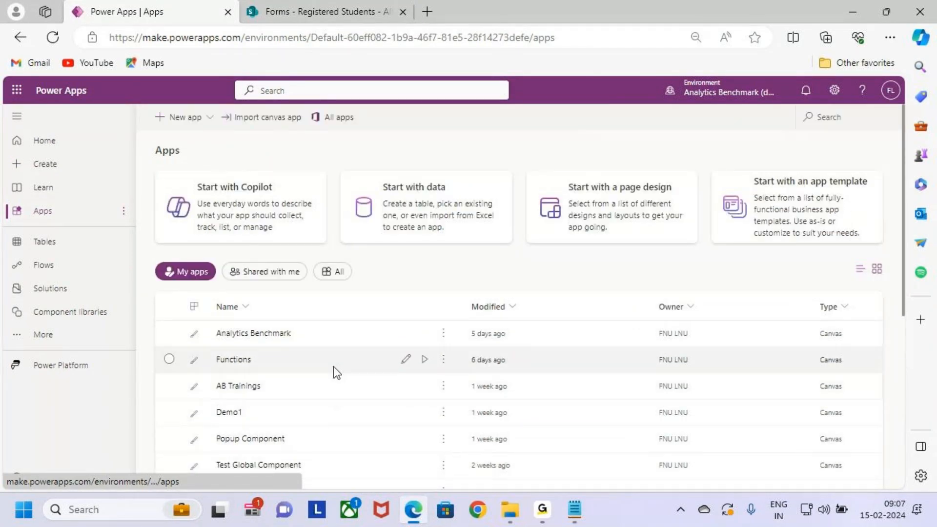
- Find the AB_Trainings app in the list of apps and open it for editing
scroll(334, 367, down, 5)
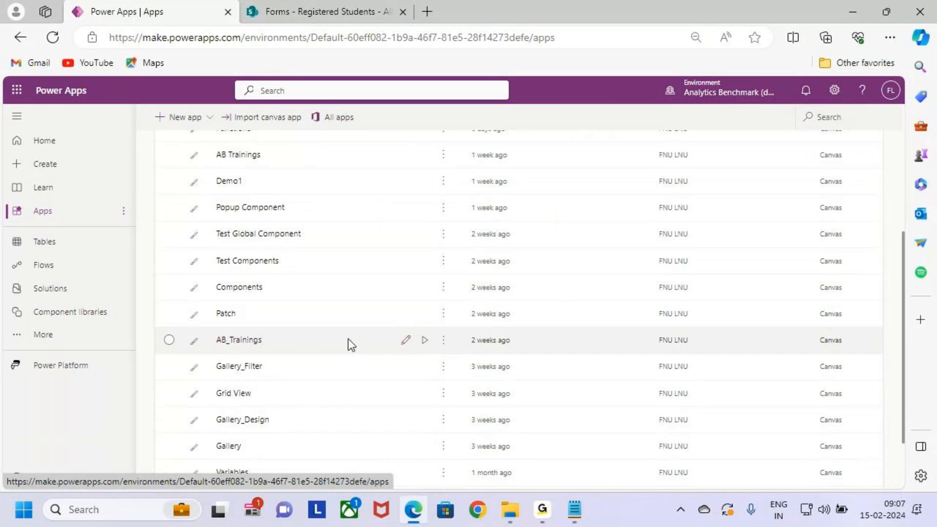
scroll(349, 337, up, 5)
scroll(355, 326, down, 2)
scroll(360, 328, down, 1)
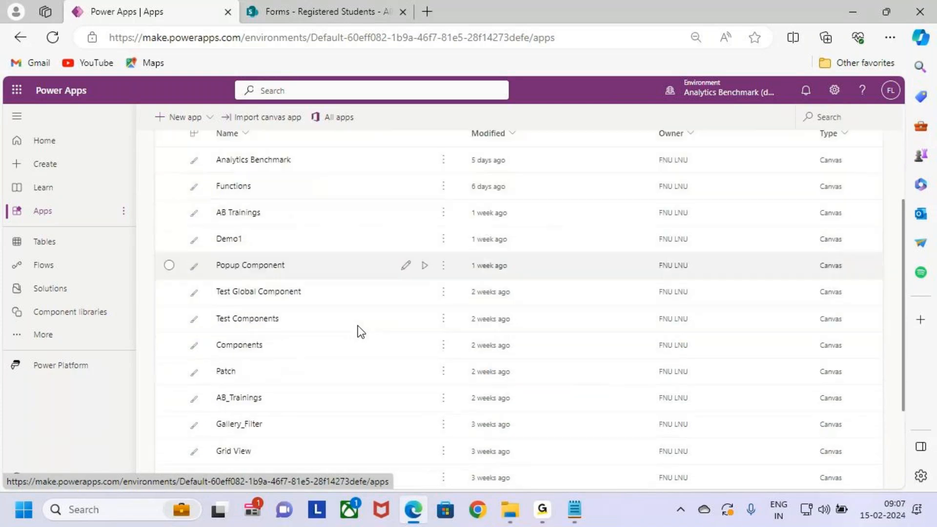
scroll(280, 344, down, 1)
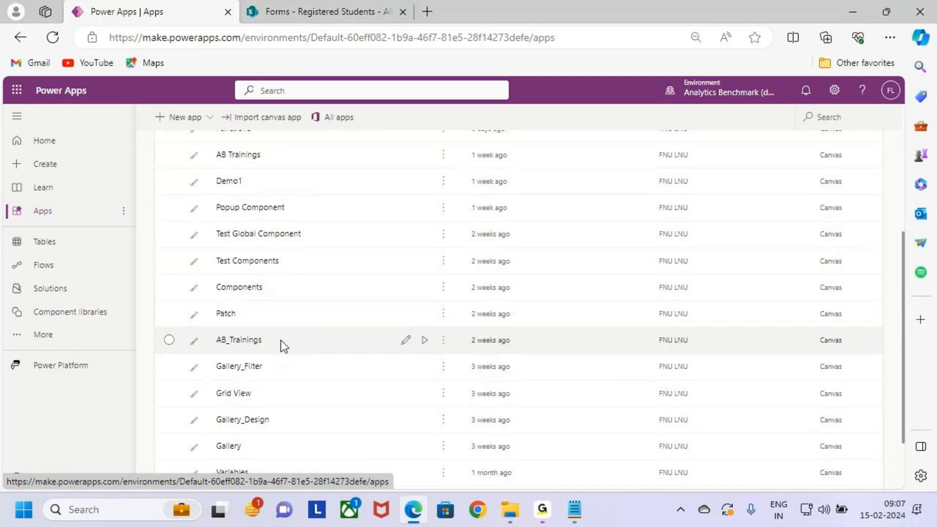
click(406, 341)
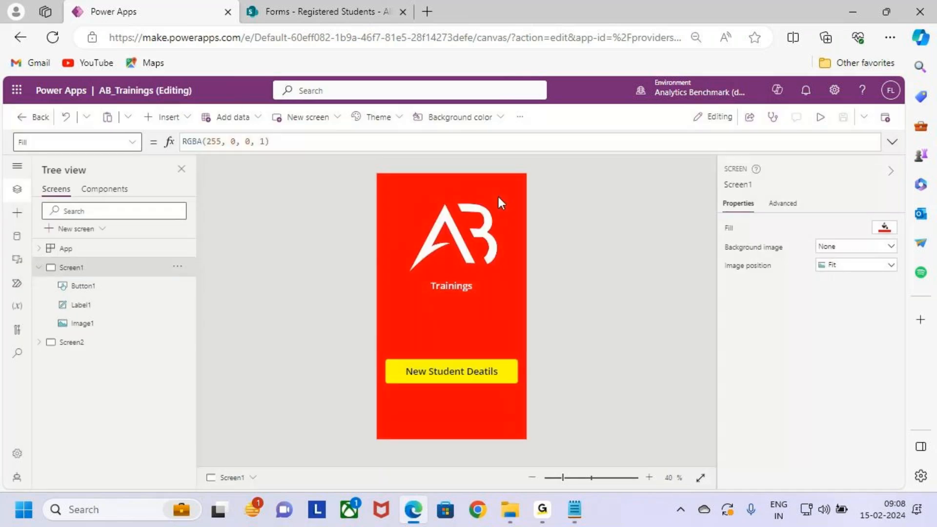
- Review Screen1 and Screen2 of the app and inspect the OnSelect formula of the Submit button
click(93, 342)
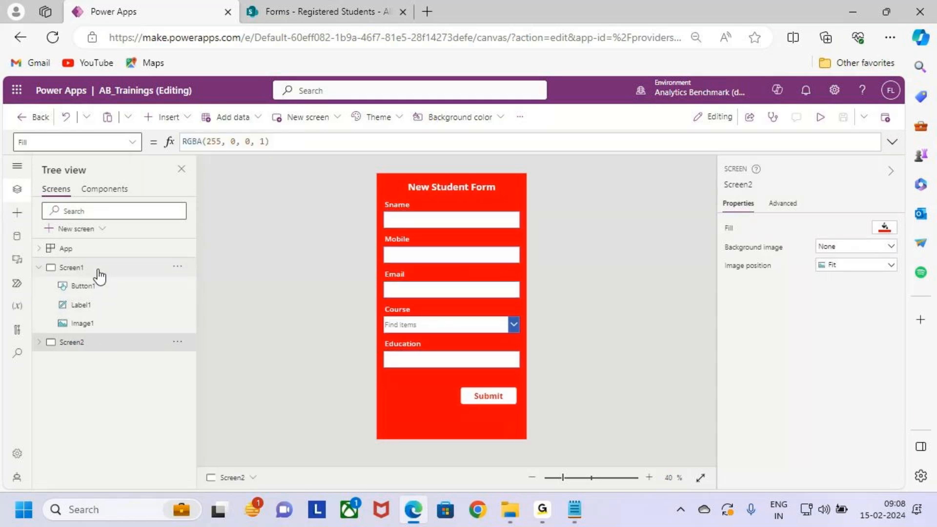
click(98, 269)
click(107, 344)
click(482, 397)
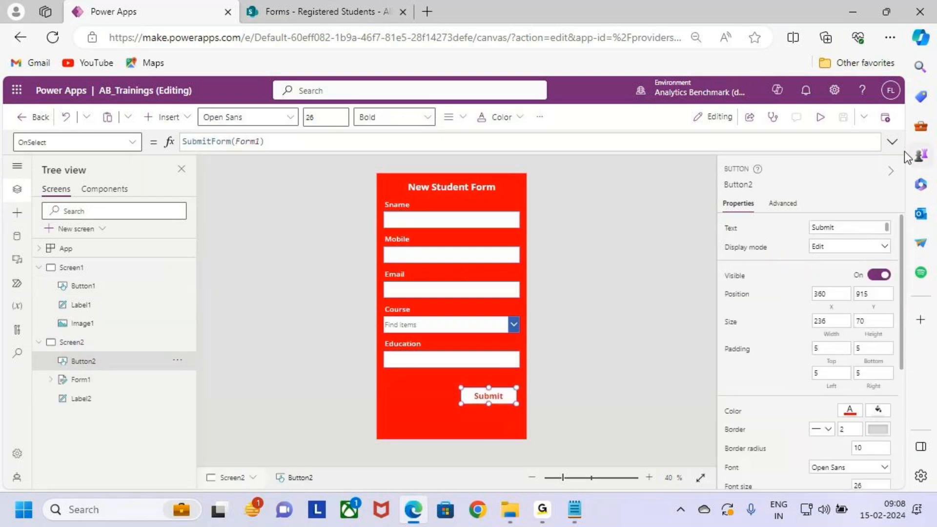
click(893, 145)
click(265, 142)
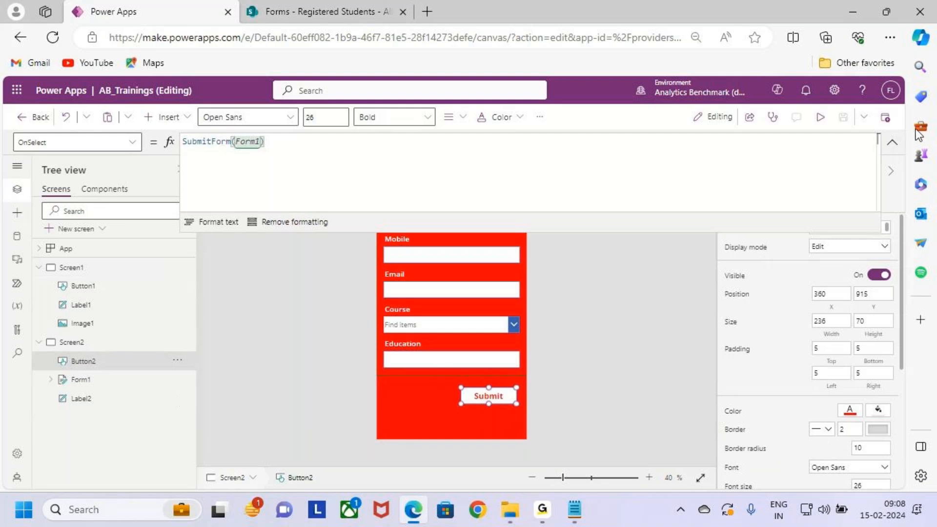
click(893, 142)
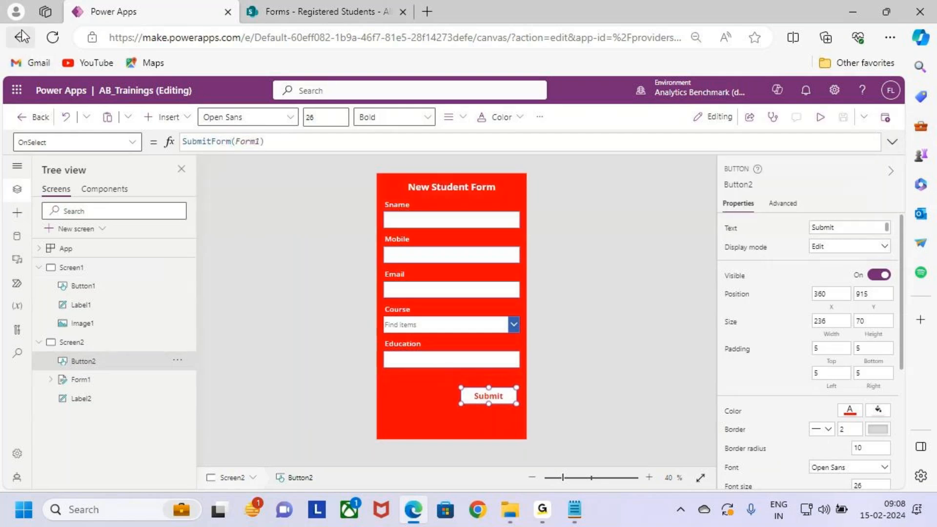
- Leave the AB_Trainings app, mark the AB Trainings app in the list, and open it for editing
click(37, 116)
click(488, 330)
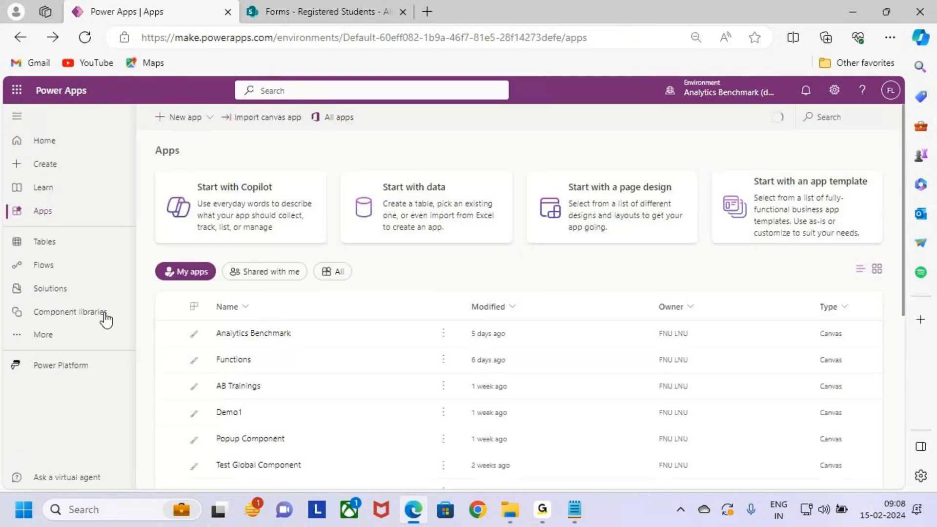
scroll(304, 377, down, 3)
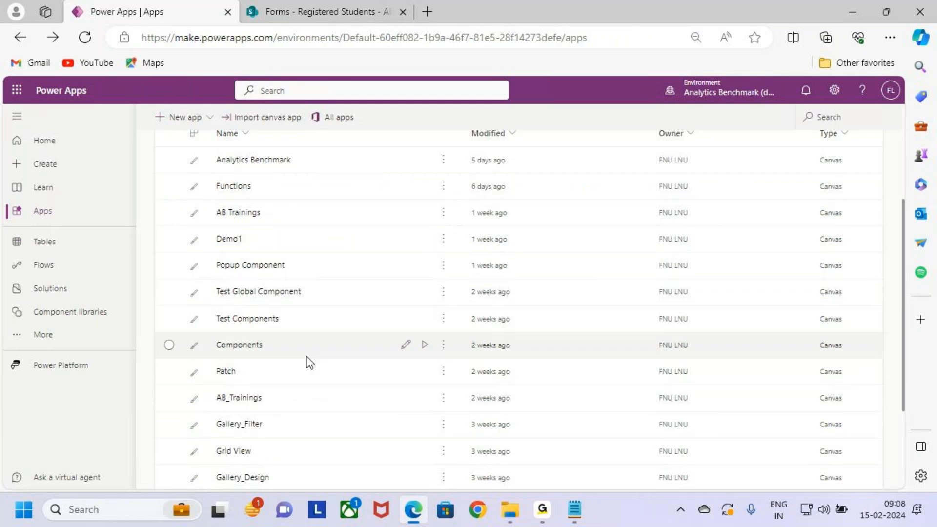
key(ctrl+2)
drag(202, 198, 515, 222)
key(Escape)
click(407, 213)
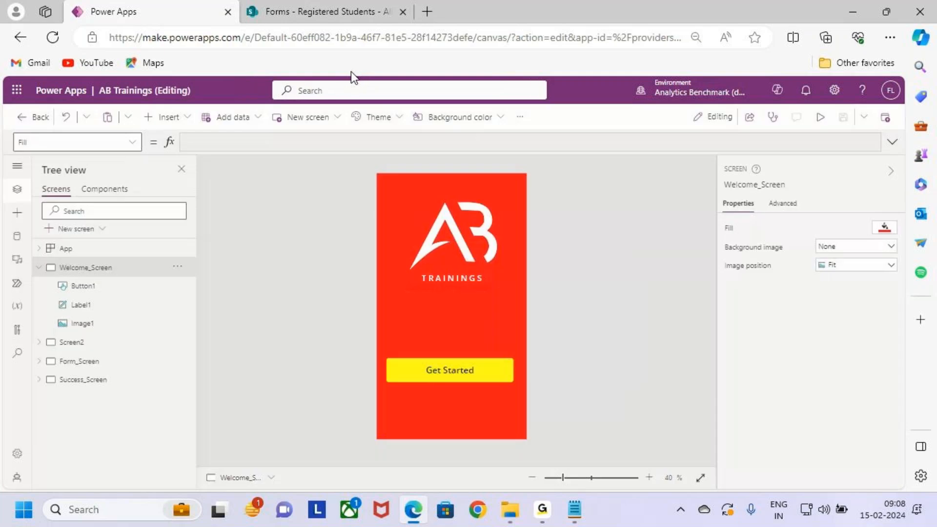
- Collapse Welcome_Screen and inspect the New Student Registration button on Screen2
click(39, 267)
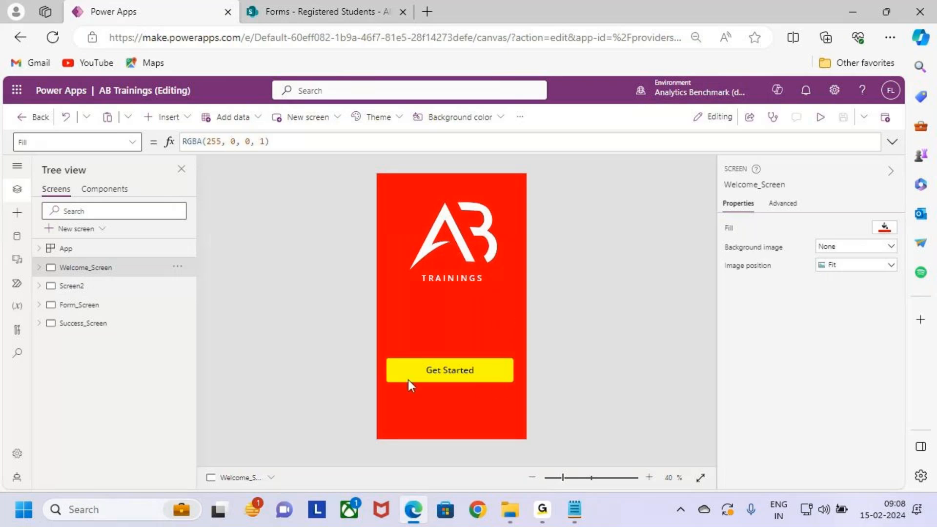
click(54, 286)
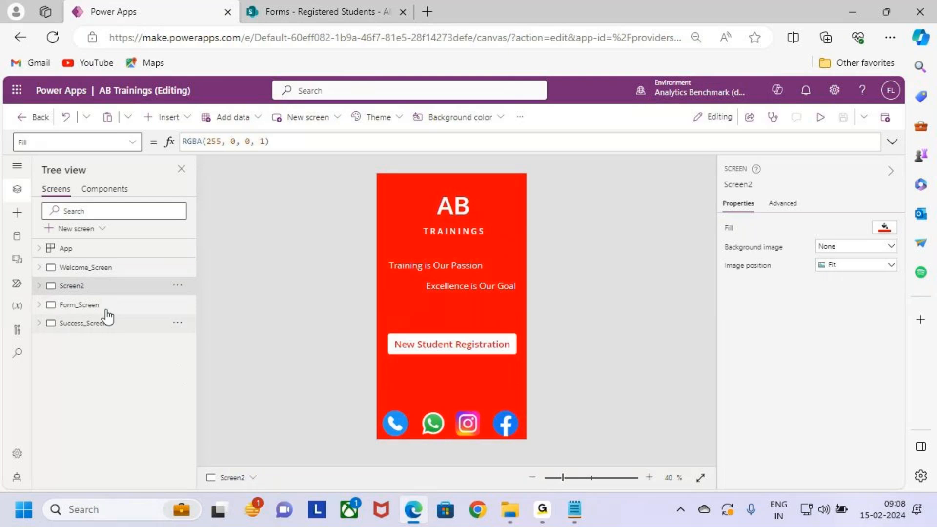
click(461, 350)
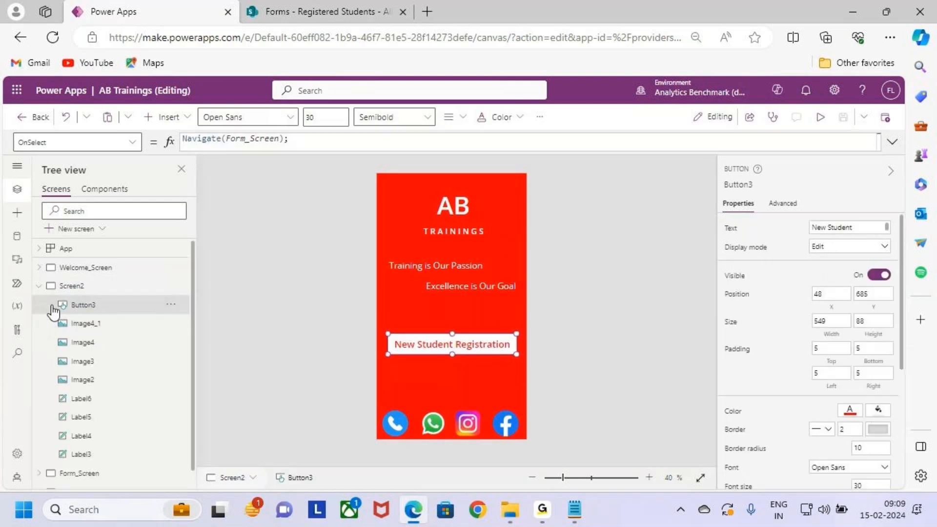
- Show Form_Screen, mark its Submit and Reset buttons with boxes and ticks, and clear the annotations
click(92, 307)
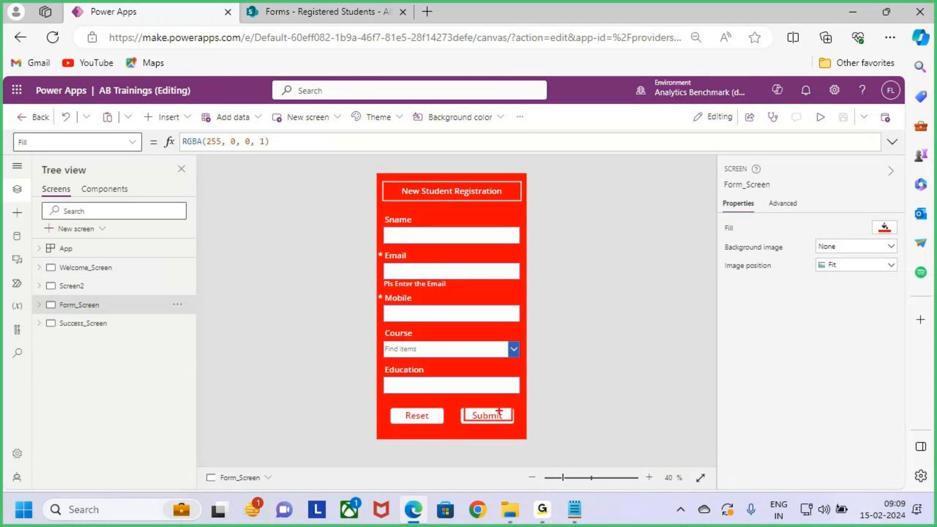
drag(508, 420, 590, 365)
mouse_move(403, 407)
mouse_down()
mouse_move(445, 422)
mouse_move(481, 384)
mouse_up()
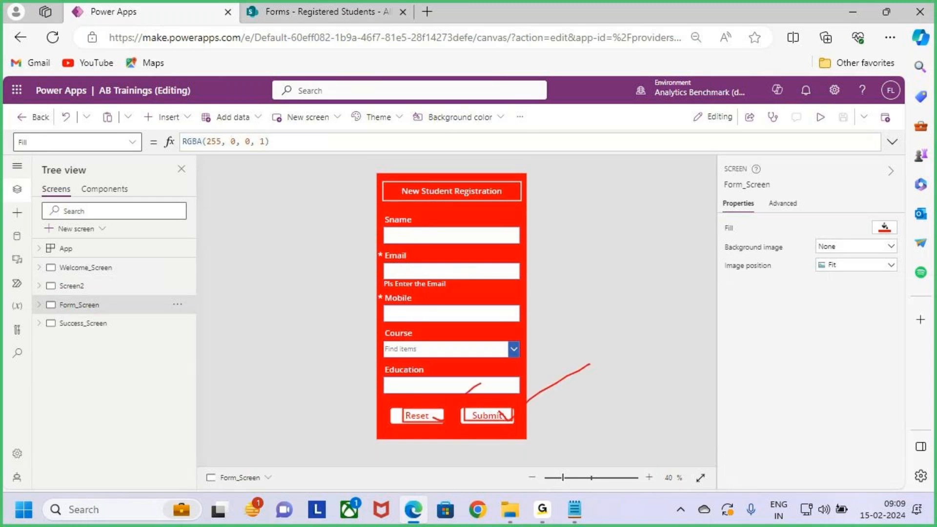
key(Escape)
key(ctrl+2)
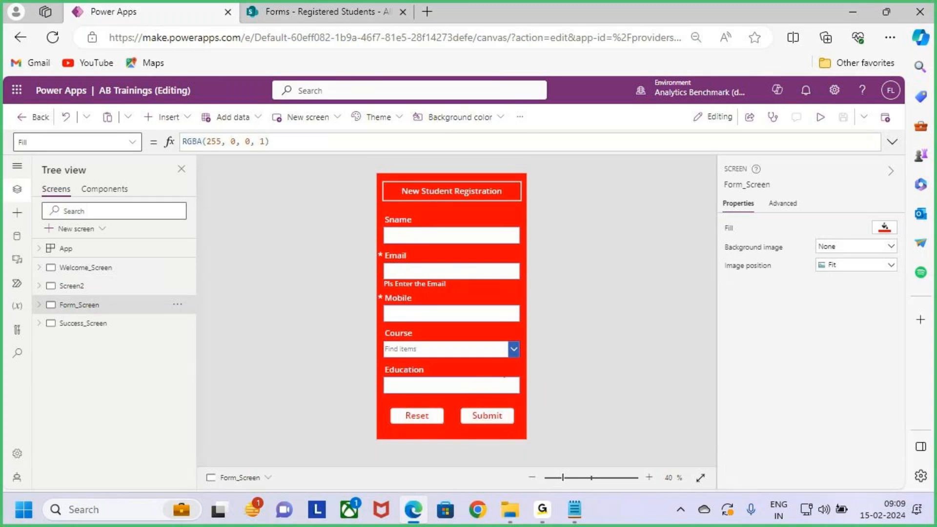
drag(479, 423, 521, 393)
drag(409, 419, 455, 387)
key(Escape)
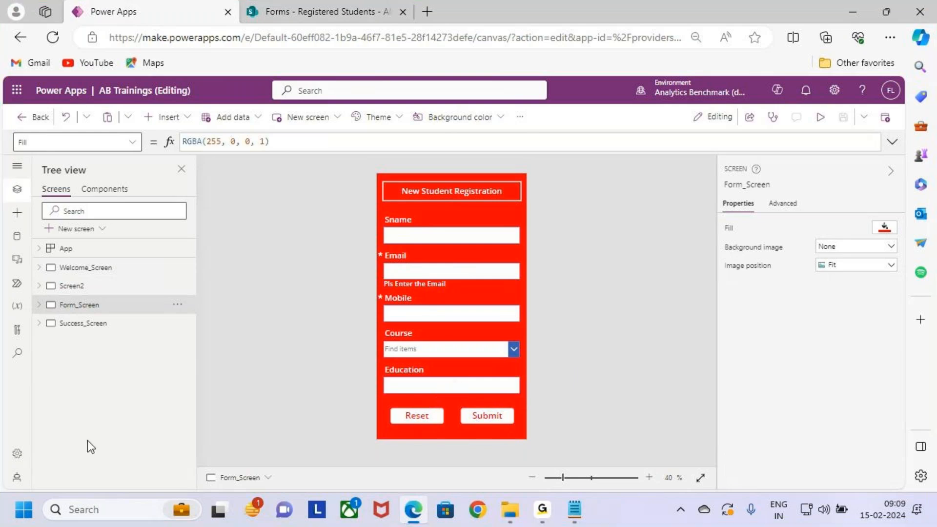
- Show Success_Screen and examine its registration completed and thank-you labels
click(105, 325)
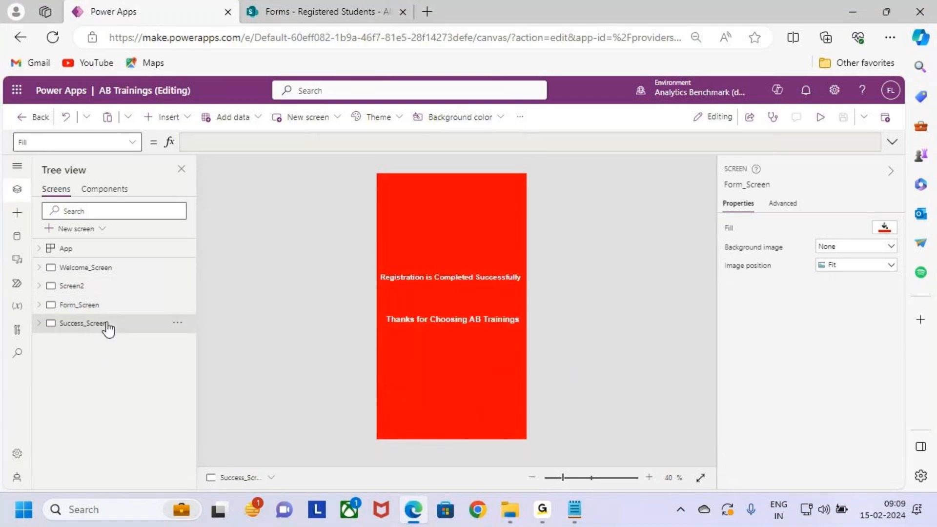
click(452, 279)
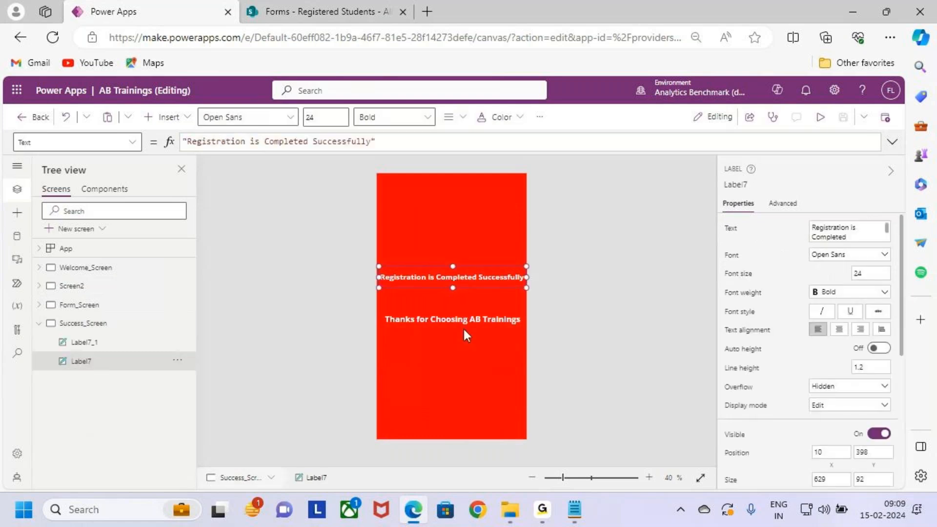
click(473, 319)
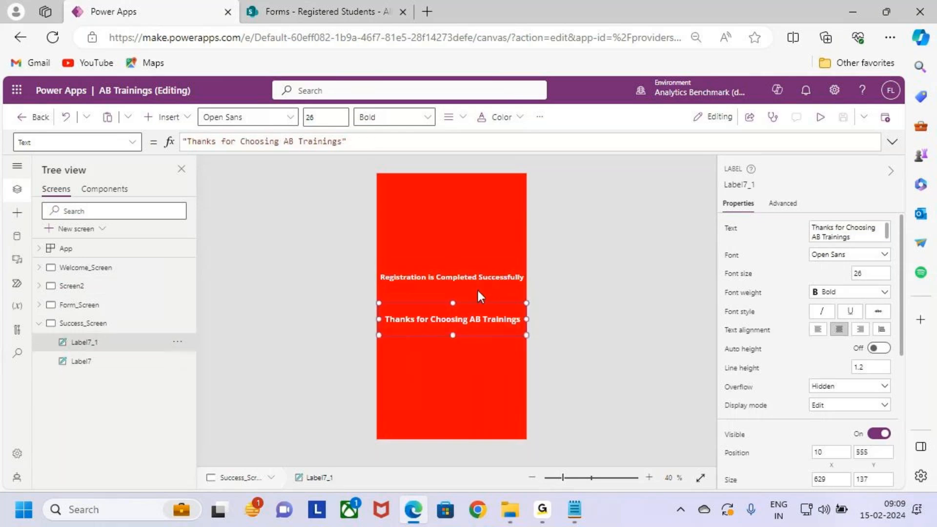
click(479, 385)
- Preview the app from Welcome_Screen, going through Get Started and New Student Registration to the form
click(105, 269)
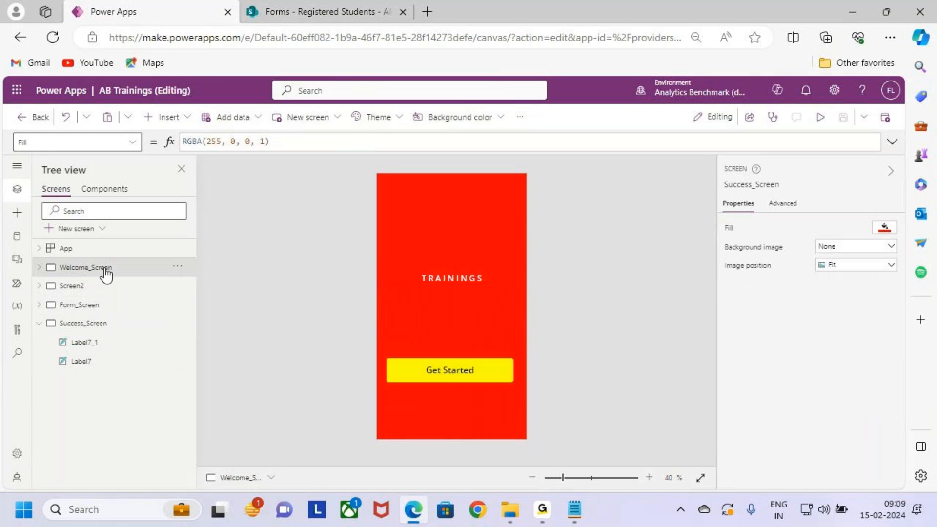
click(821, 117)
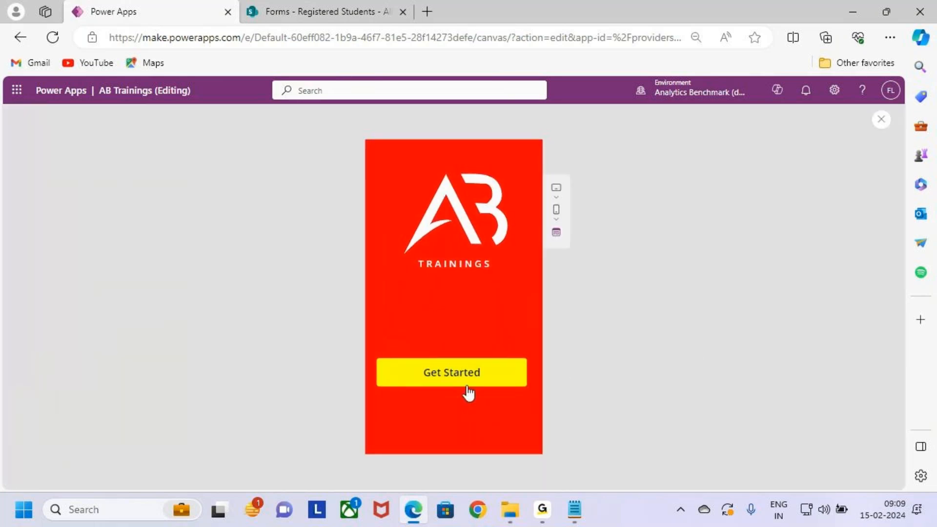
click(491, 382)
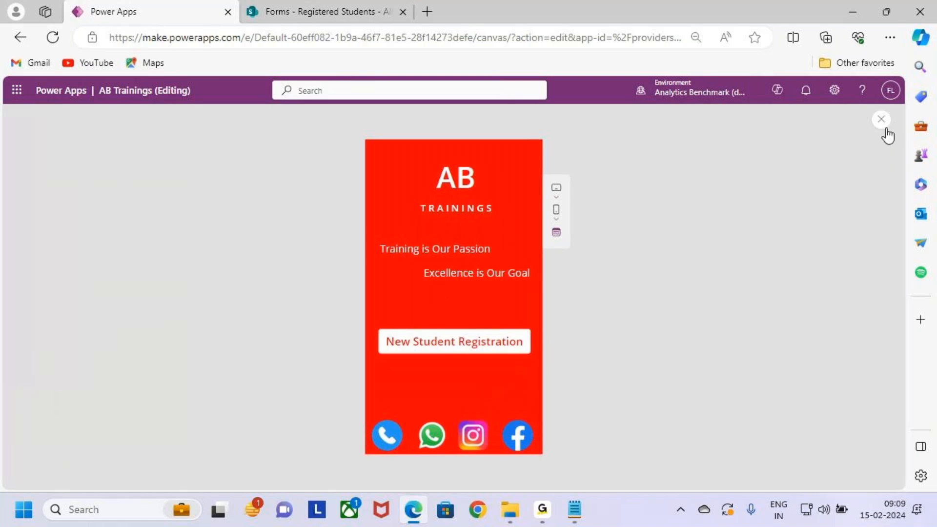
click(514, 345)
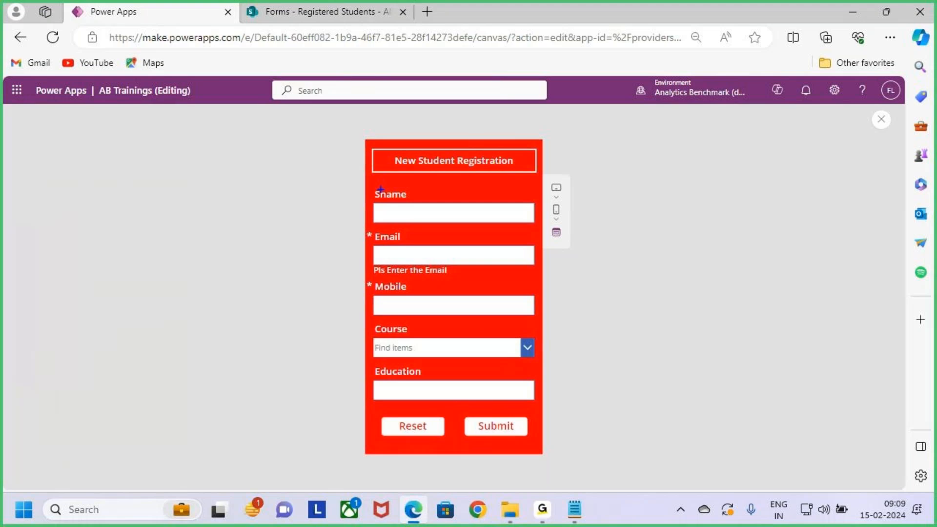
- Draw a blue box and a tick over the Sname to Education fields, clear the annotations, and close the preview
mouse_move(377, 186)
mouse_down()
mouse_move(396, 247)
mouse_move(473, 376)
mouse_move(539, 404)
mouse_up()
drag(441, 291, 506, 238)
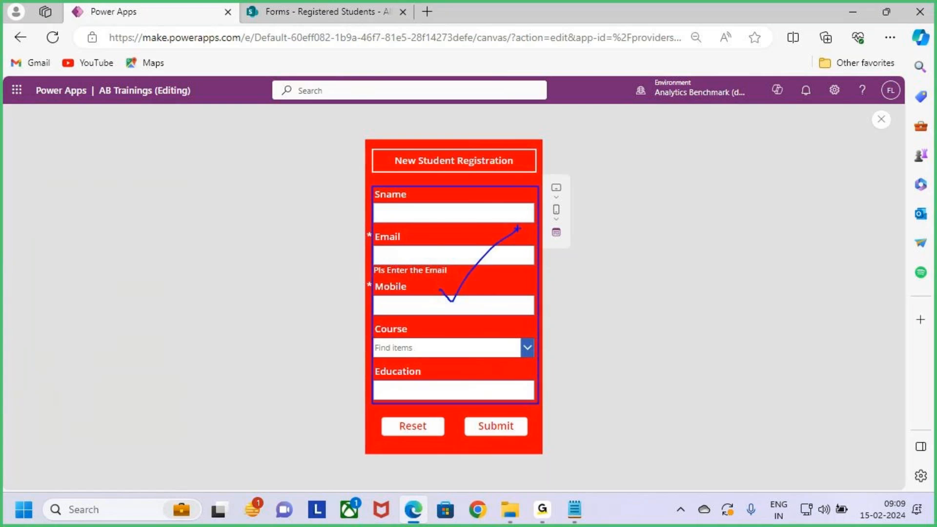
key(Escape)
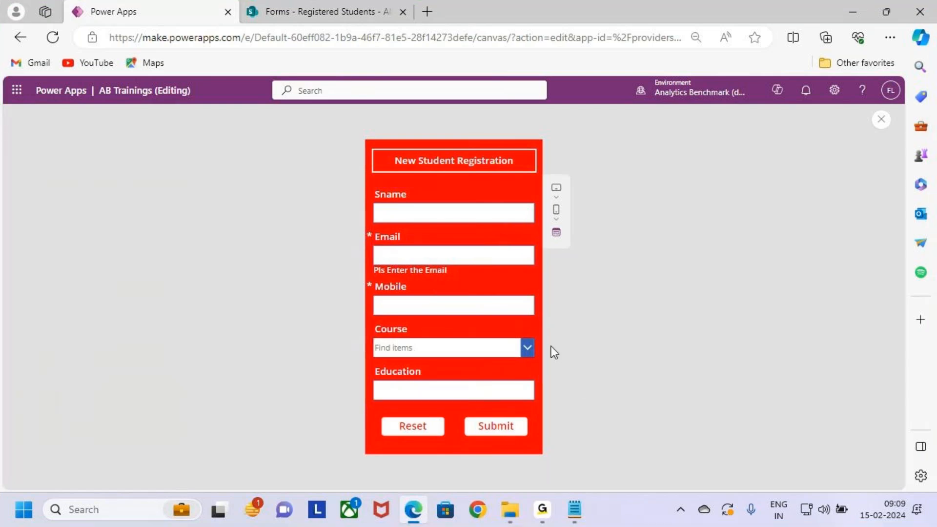
click(882, 121)
click(561, 339)
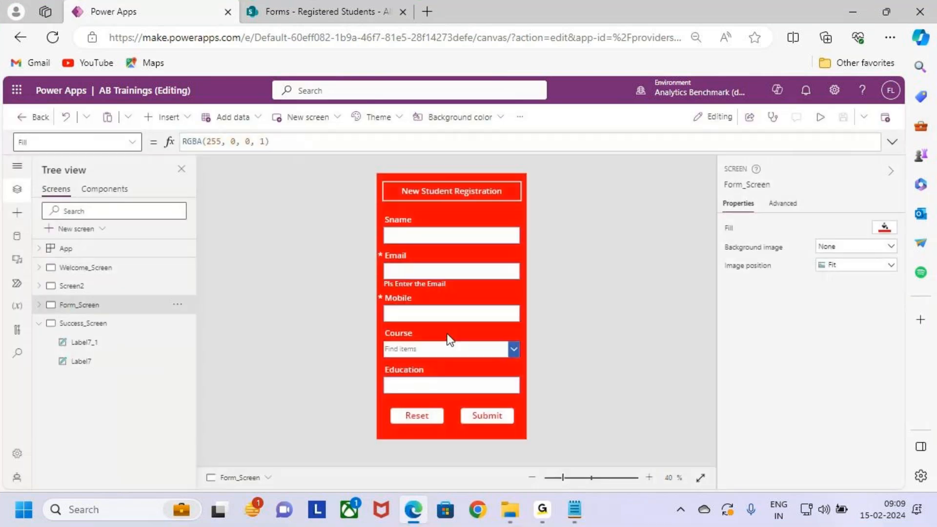
- Change the heading label on Form_Screen to "New Student Enquery"
click(447, 336)
click(497, 190)
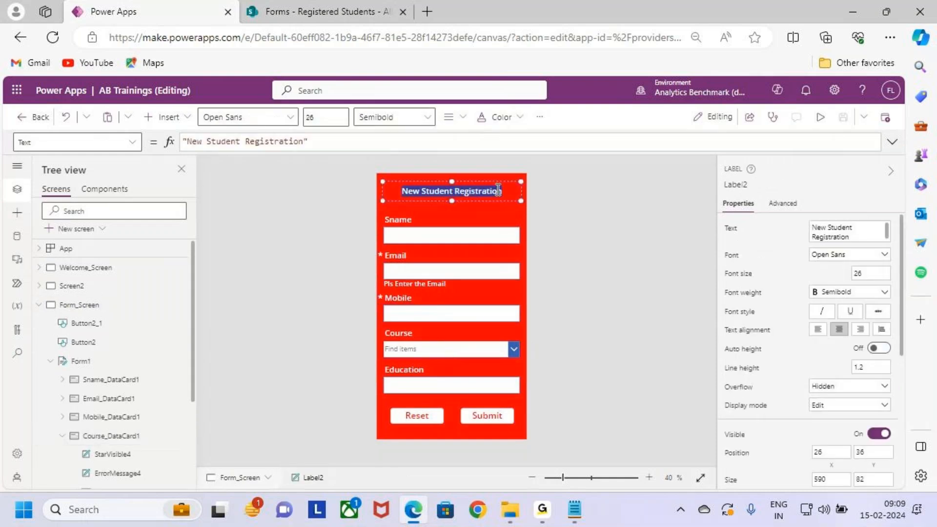
click(322, 142)
double_click(274, 142)
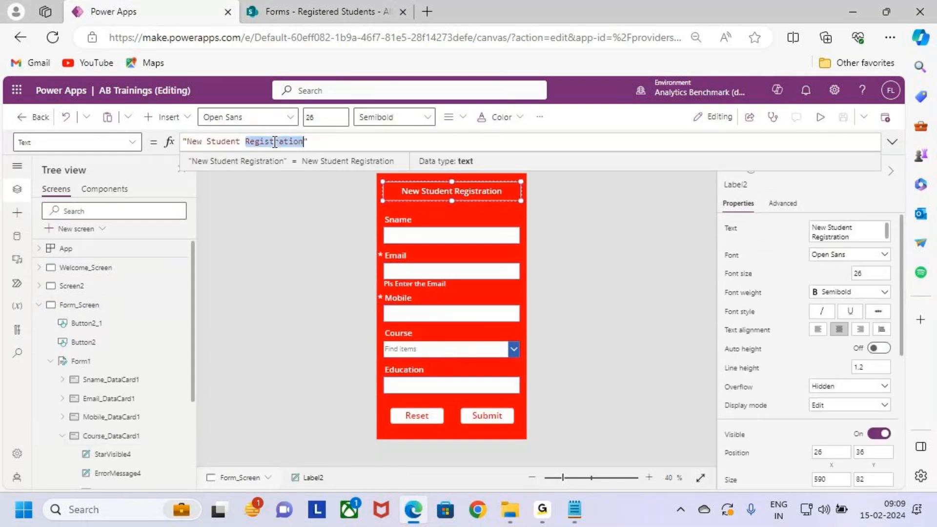
key(BackSpace)
key(BackSpace)
text(Enquery)
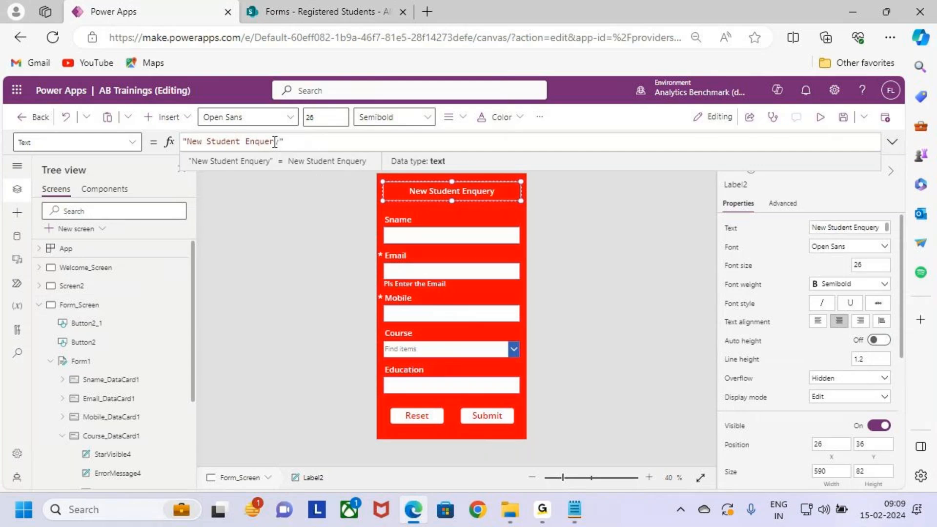
click(600, 256)
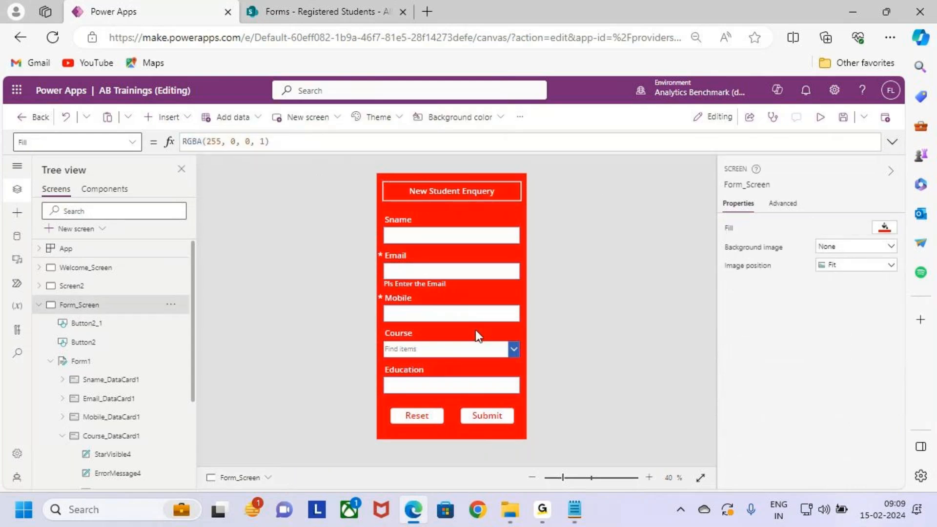
- Mark the enquiry form with a box and tick, then box the columns of the SharePoint Registered Students list and clear the annotations
drag(379, 174, 518, 418)
drag(473, 311, 604, 220)
click(311, 4)
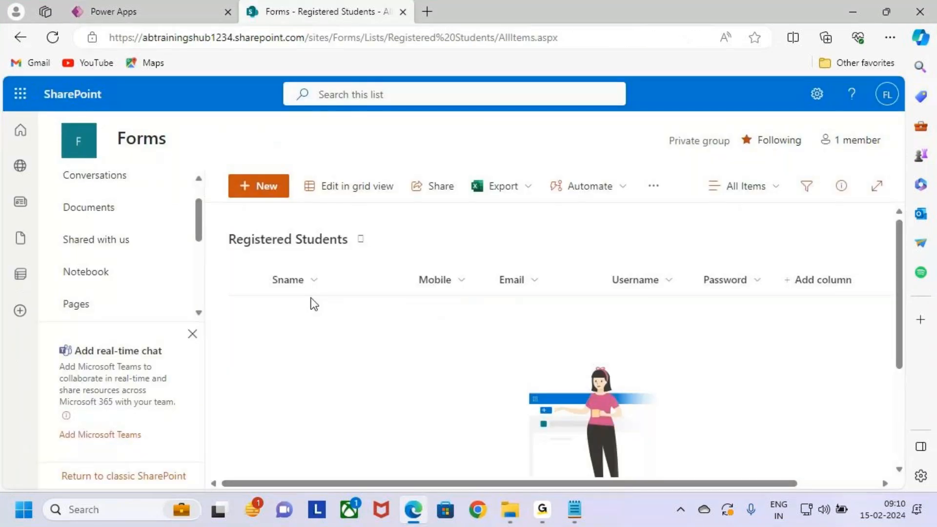
mouse_move(224, 225)
mouse_down()
mouse_move(420, 310)
mouse_move(861, 361)
mouse_up()
key(Escape)
- Return to the AB Trainings app in Power Apps and collapse Form_Screen in the screen tree
click(169, 7)
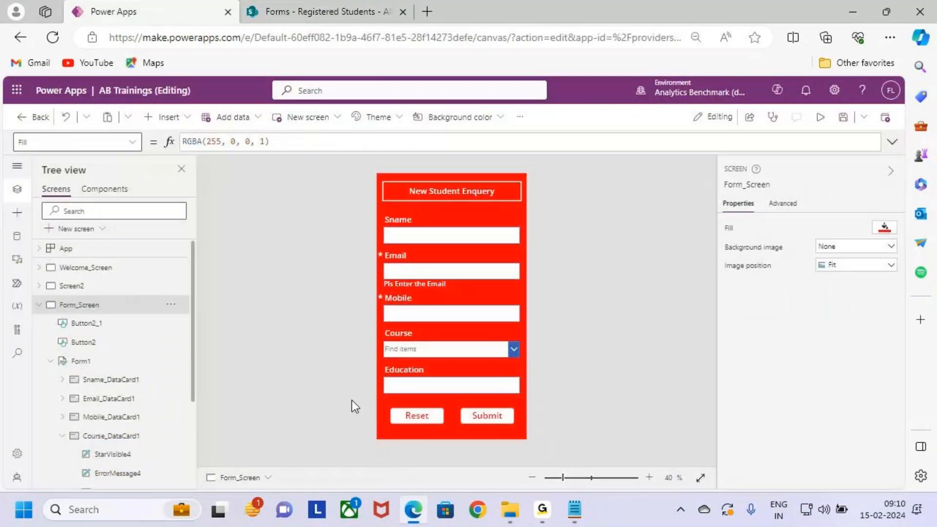
click(47, 305)
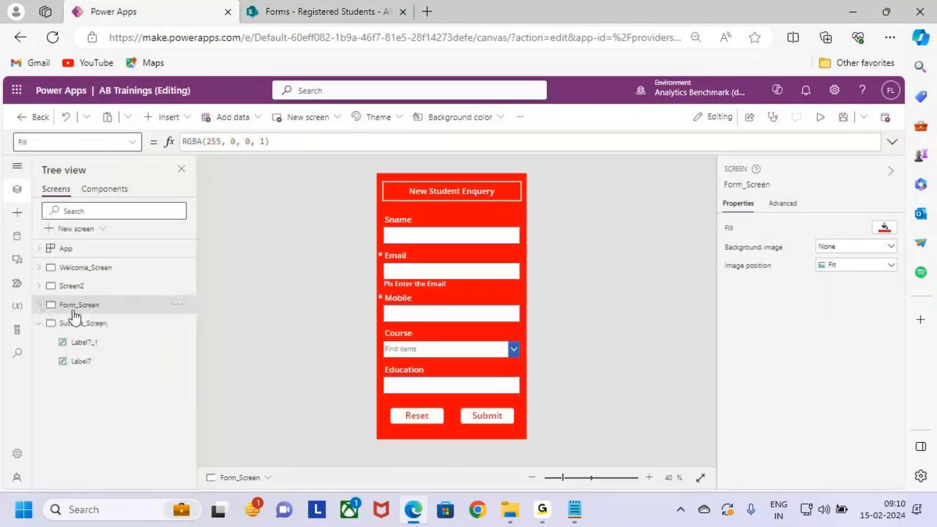
- Mark Form_Screen in the screen tree with a box, clear it, then duplicate the screen and collapse the copy
click(88, 293)
click(101, 307)
key(ctrl+2)
mouse_move(46, 295)
mouse_down()
mouse_move(110, 314)
mouse_move(186, 315)
mouse_up()
key(Escape)
click(184, 307)
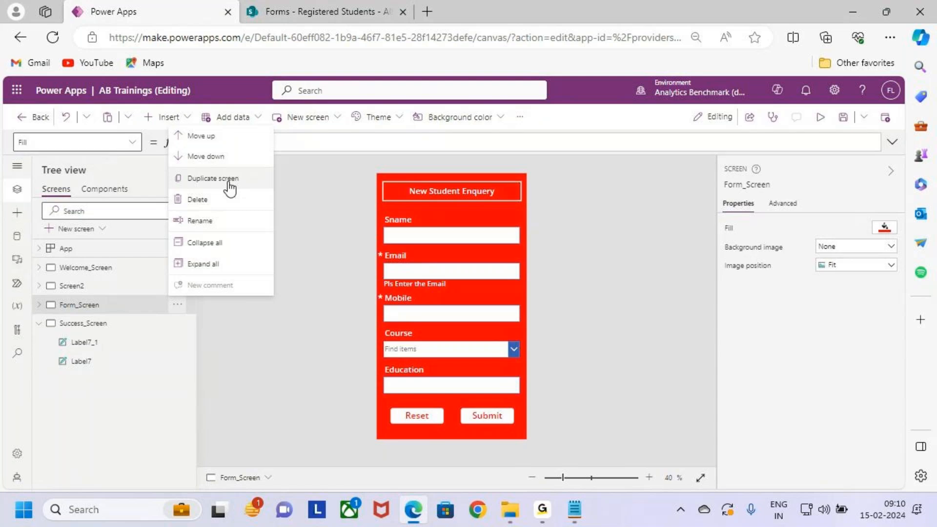
click(239, 182)
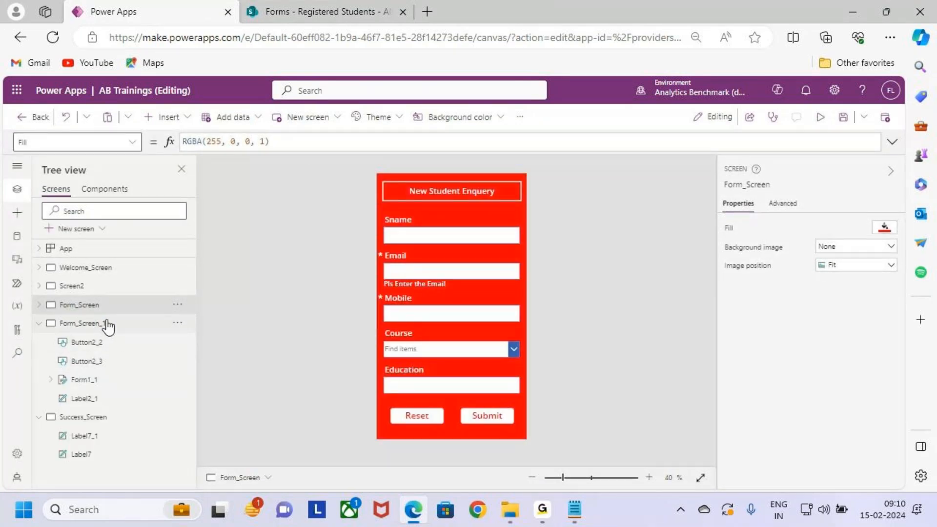
click(116, 323)
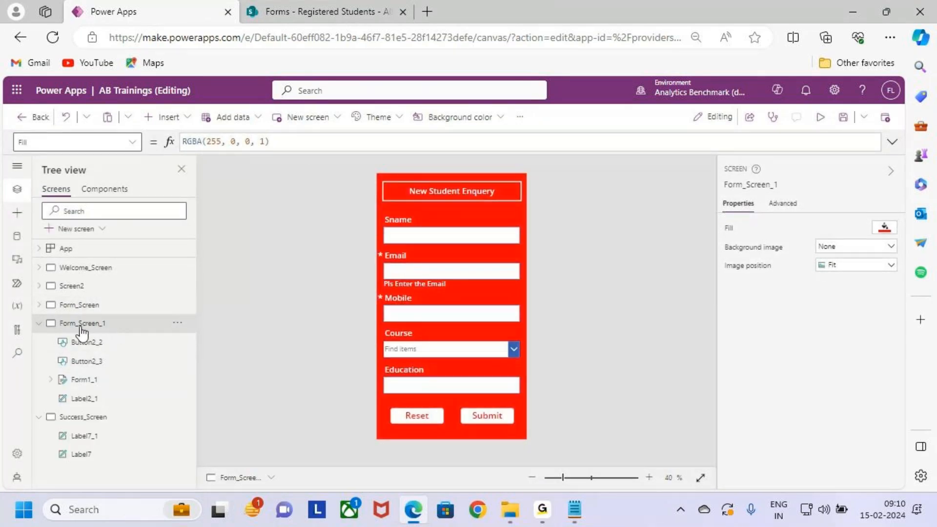
click(39, 323)
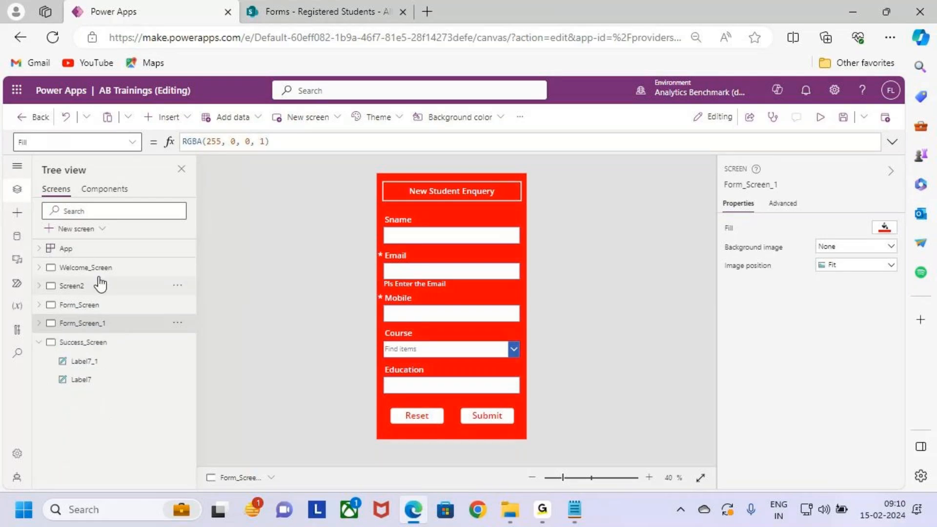
- Move the Form_Screen copy up above Form_Screen in the screen order, and view Welcome_Screen and Screen2
click(179, 327)
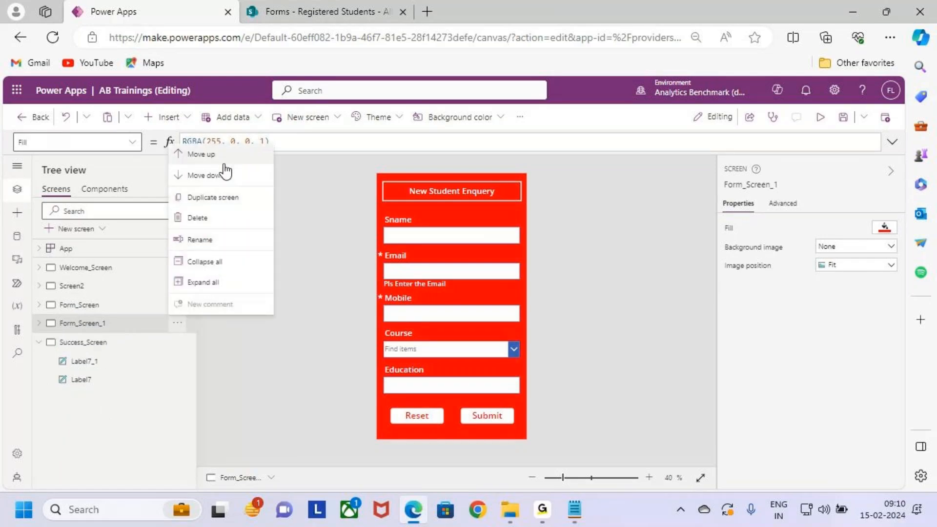
key(Escape)
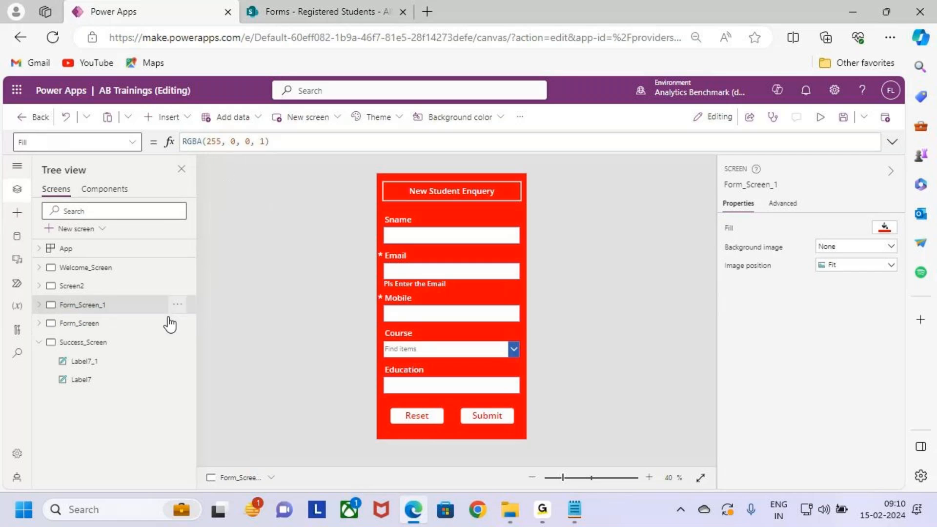
click(104, 275)
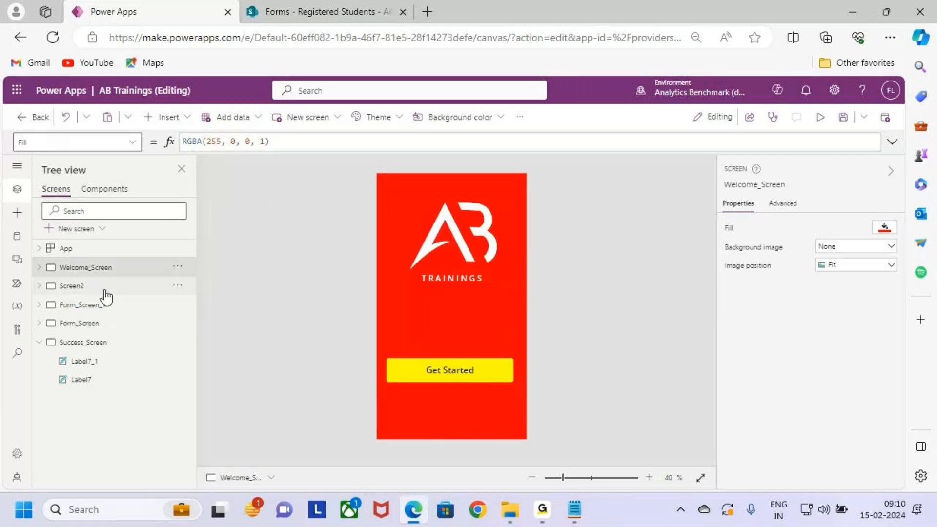
click(101, 290)
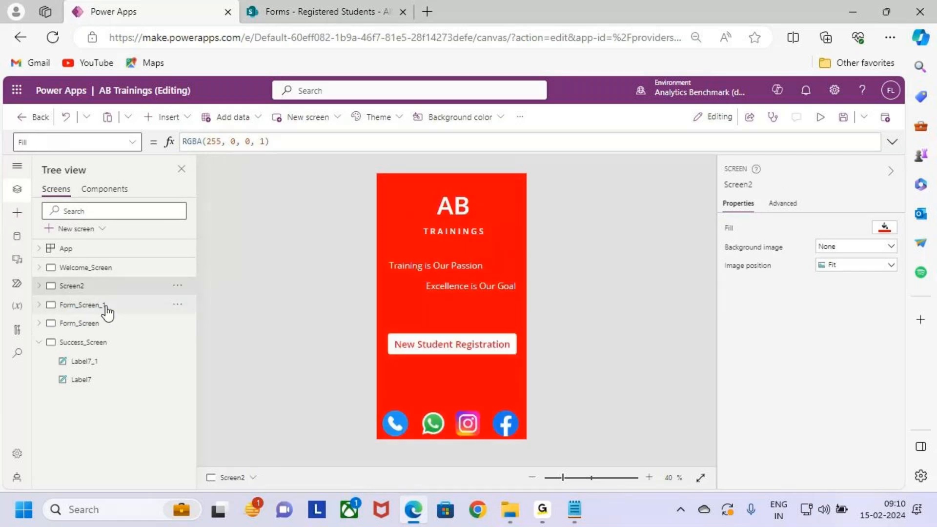
- Rename the copied form screen as Signup_Screen
click(104, 307)
double_click(98, 305)
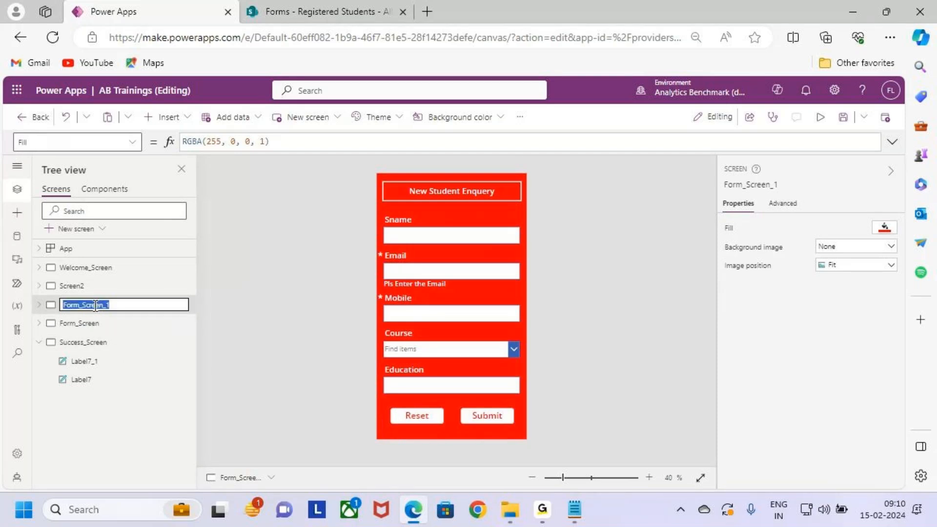
text(Signup)
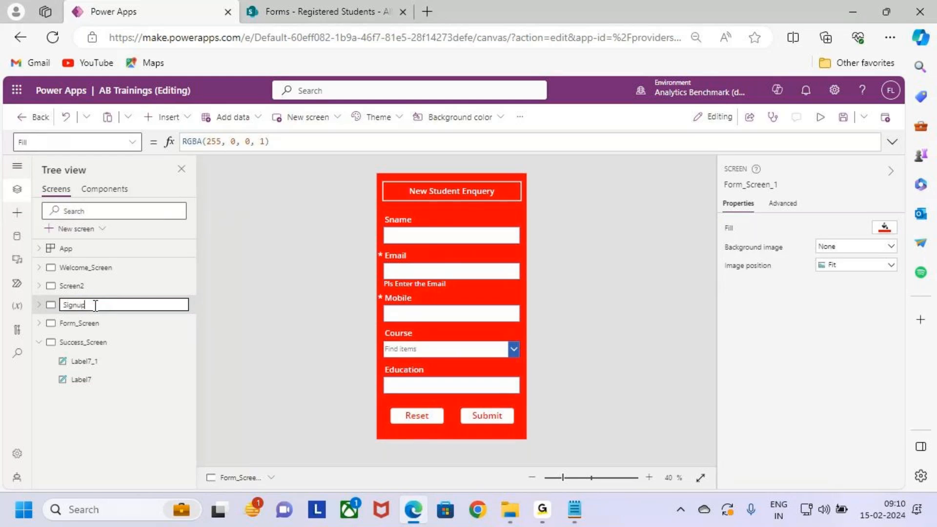
text(_Screen)
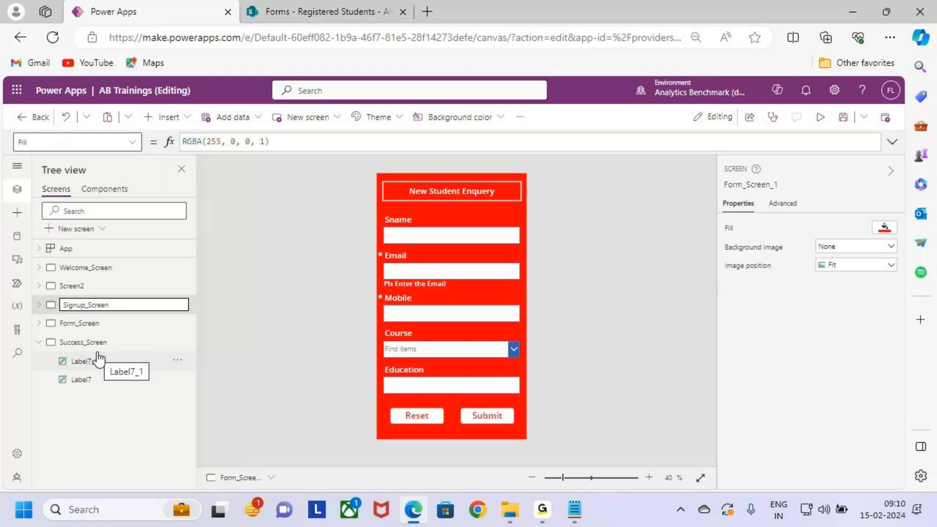
key(Return)
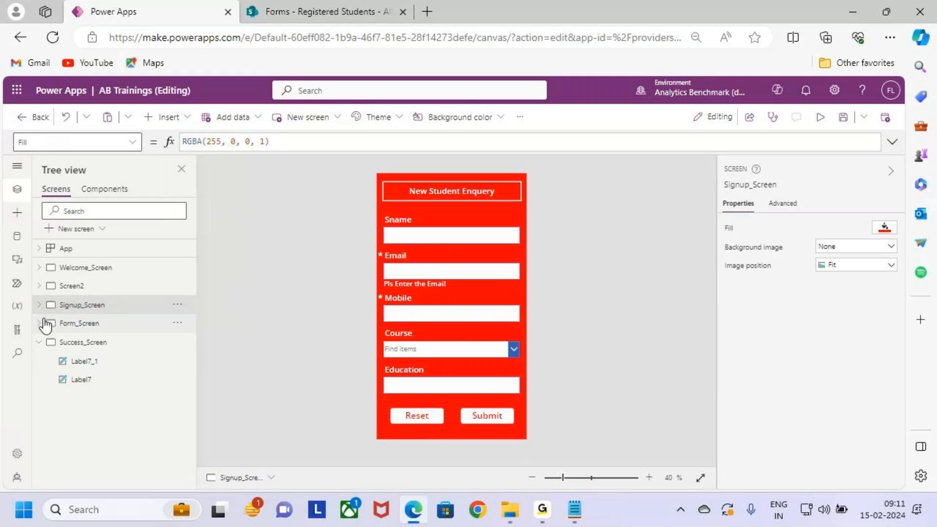
- Expand Signup_Screen, select its form Form1_1, and mark the form's data source setting before clearing the annotations
click(39, 306)
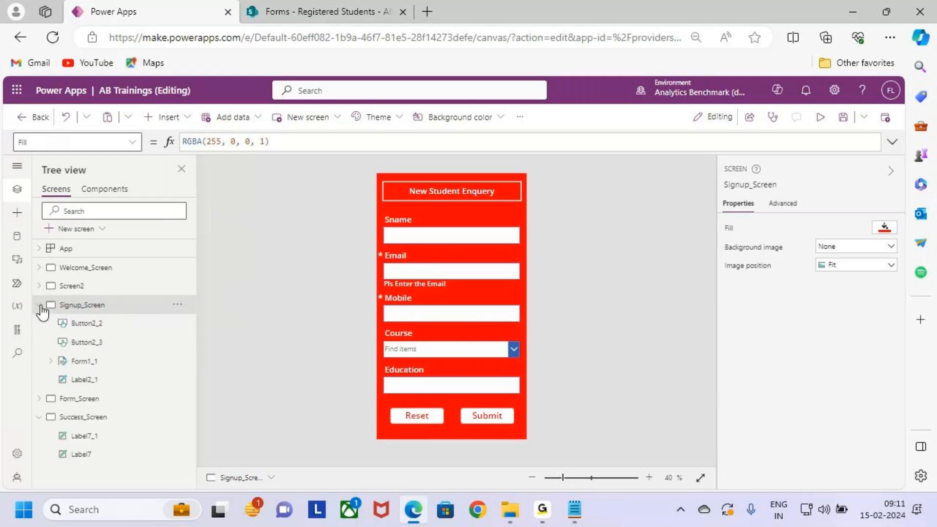
click(109, 366)
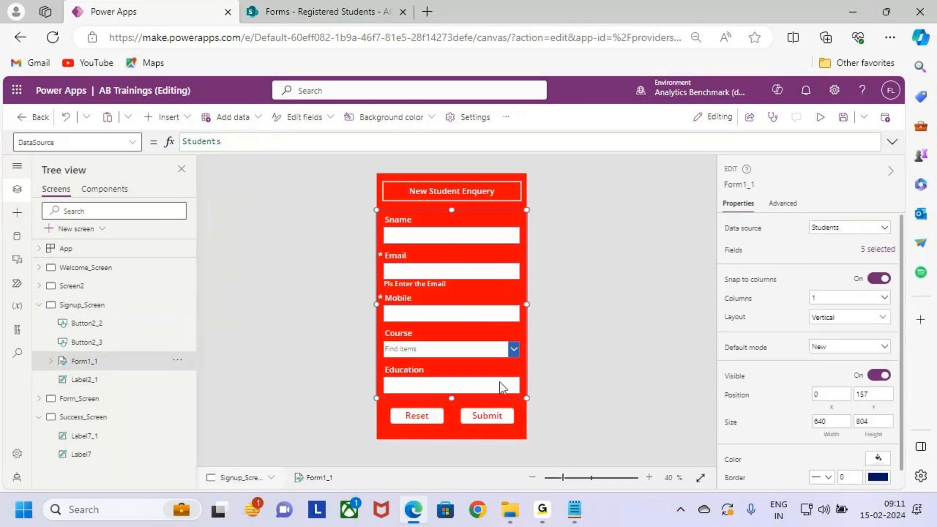
key(ctrl+2)
drag(801, 216, 874, 243)
drag(843, 232, 922, 182)
key(Escape)
- Switch to SharePoint, box the Registered Students list, clear the annotation, and return to the app in Power Apps
click(374, 2)
key(ctrl+2)
drag(224, 221, 372, 262)
key(Escape)
click(215, 11)
key(ctrl+2)
click(18, 236)
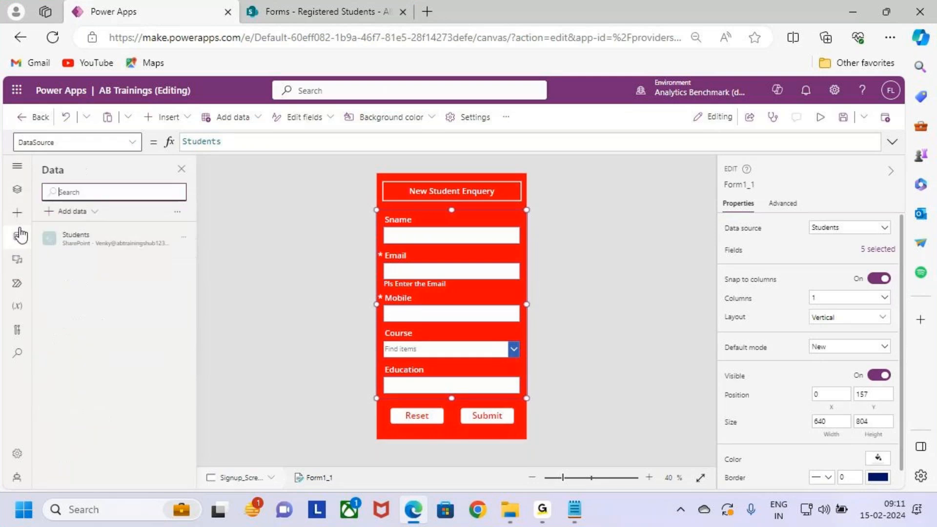
click(72, 211)
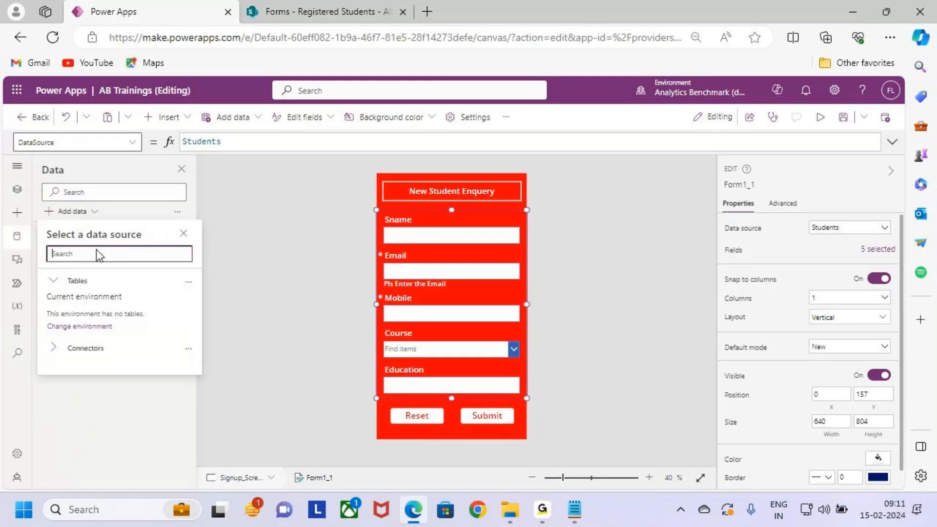
click(110, 346)
click(91, 454)
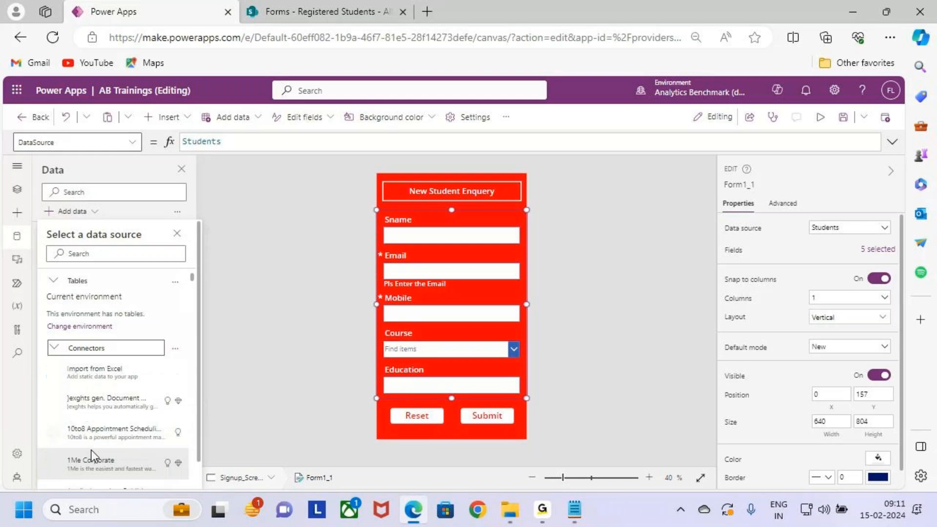
click(125, 254)
text(share)
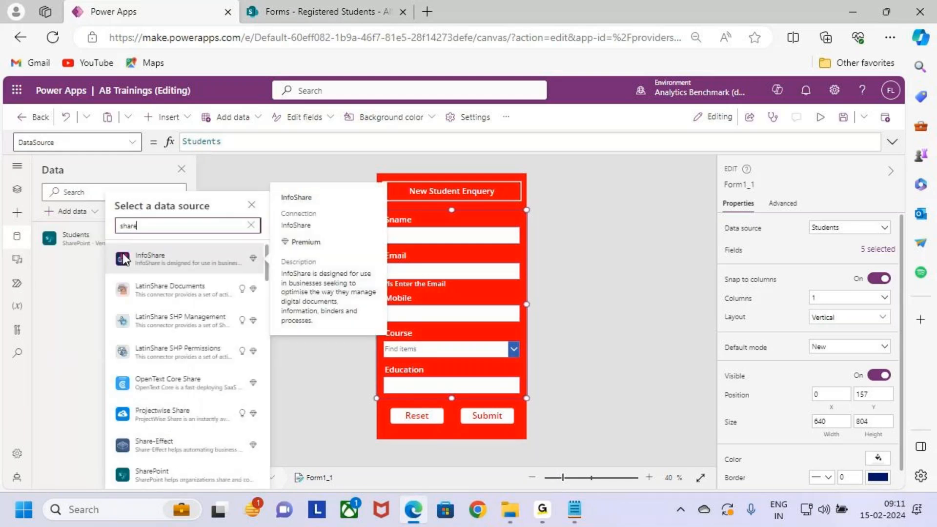
text(Point)
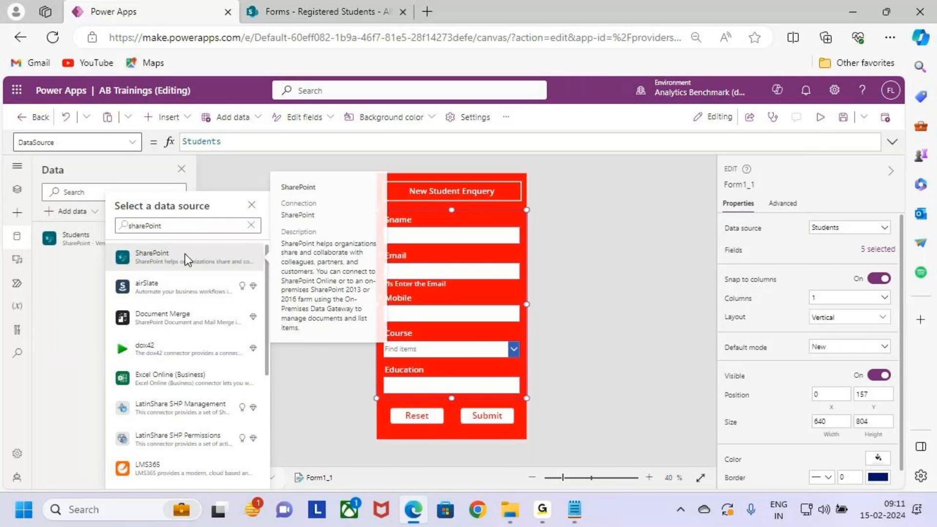
click(186, 254)
click(178, 267)
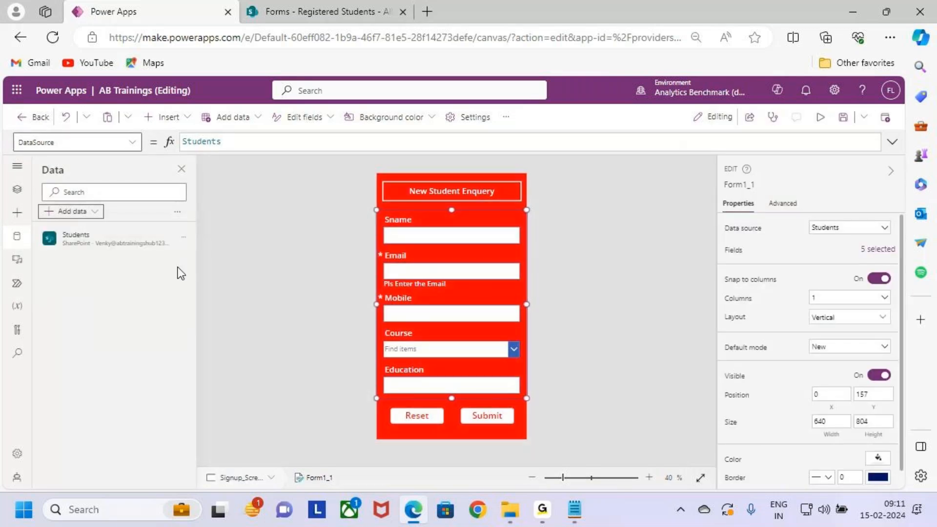
click(73, 213)
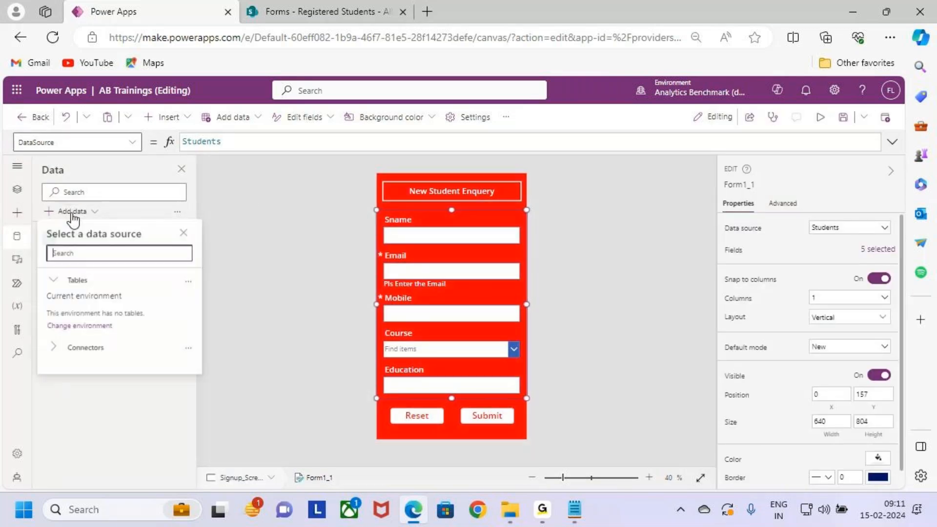
text(shgar)
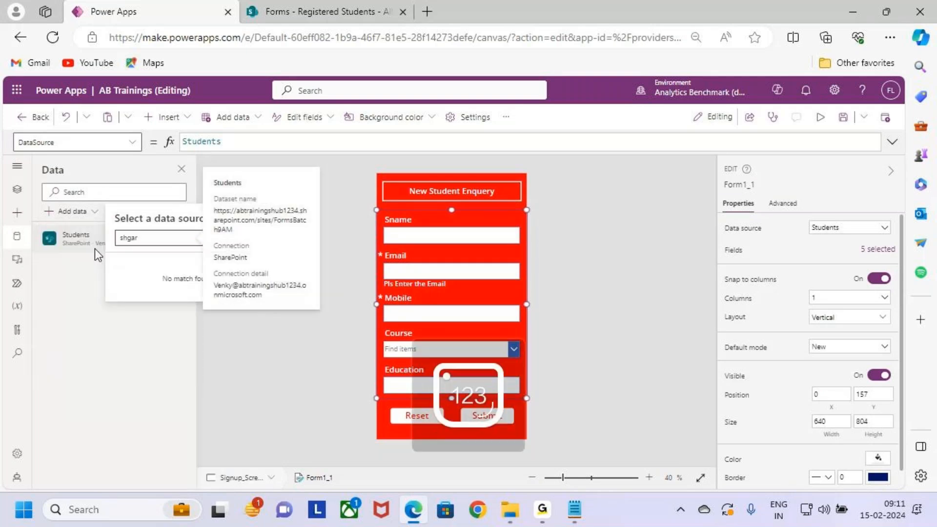
key(BackSpace)
key(BackSpace)
key(BackSpace)
key(BackSpace)
key(BackSpace)
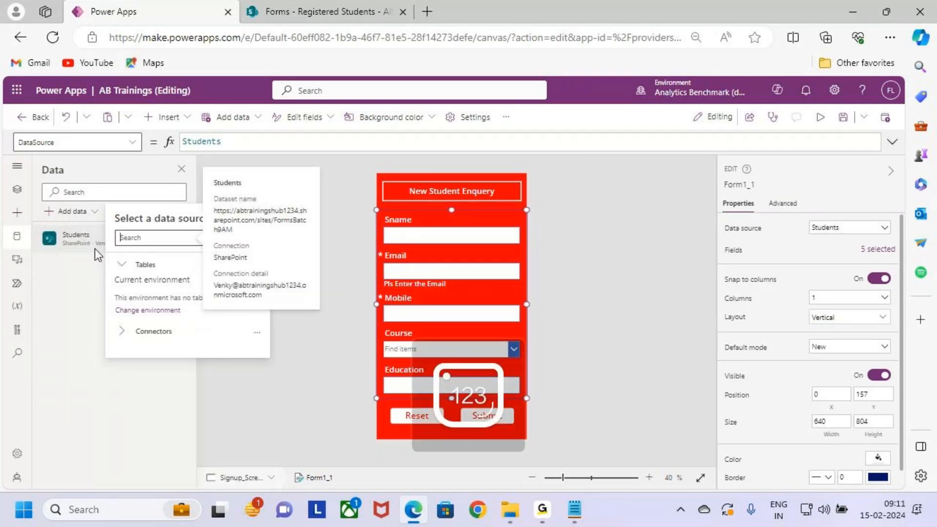
text(sharePoint)
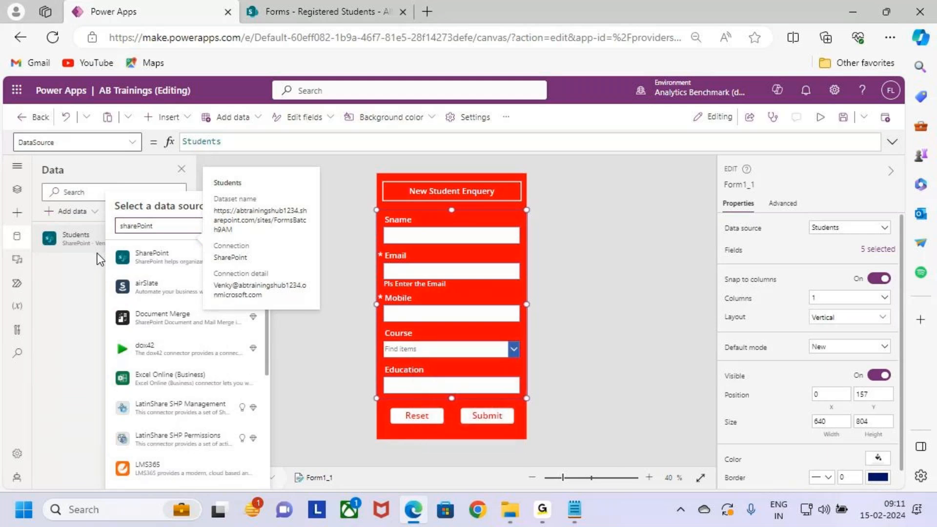
click(153, 250)
click(179, 266)
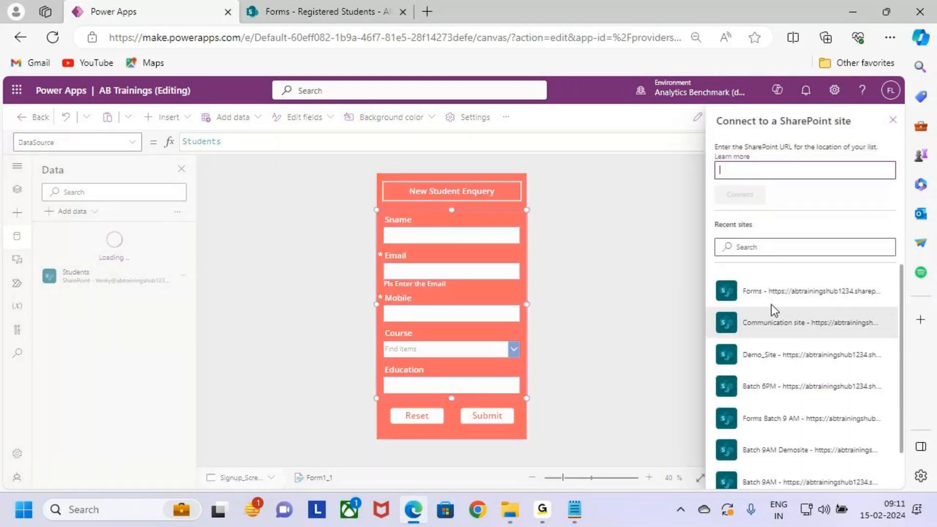
click(805, 294)
drag(830, 289, 864, 245)
key(Escape)
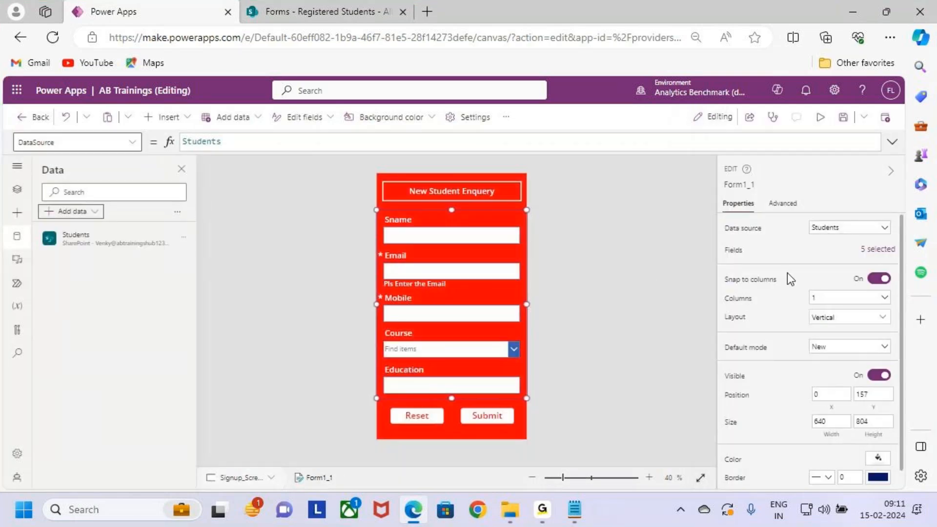
- Add the Registered Students list from the Forms SharePoint site as a data source of the app
click(19, 239)
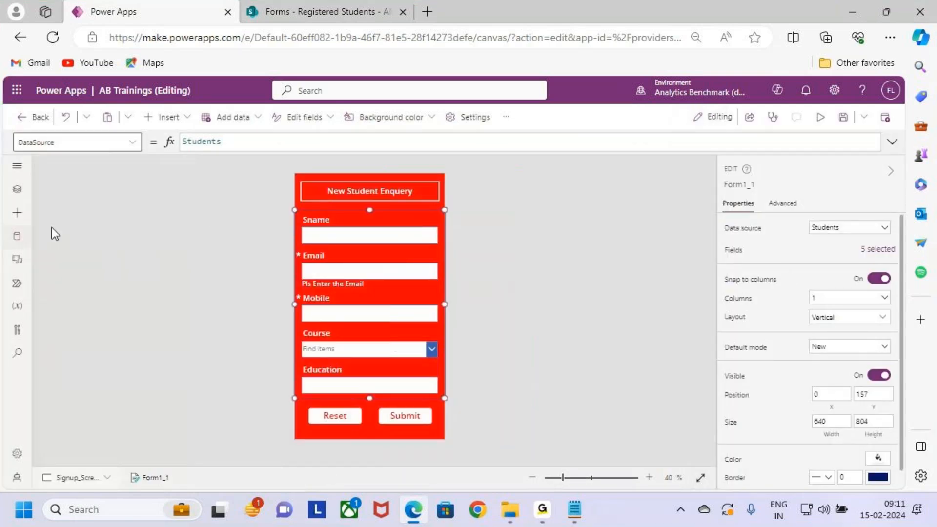
click(18, 240)
click(91, 212)
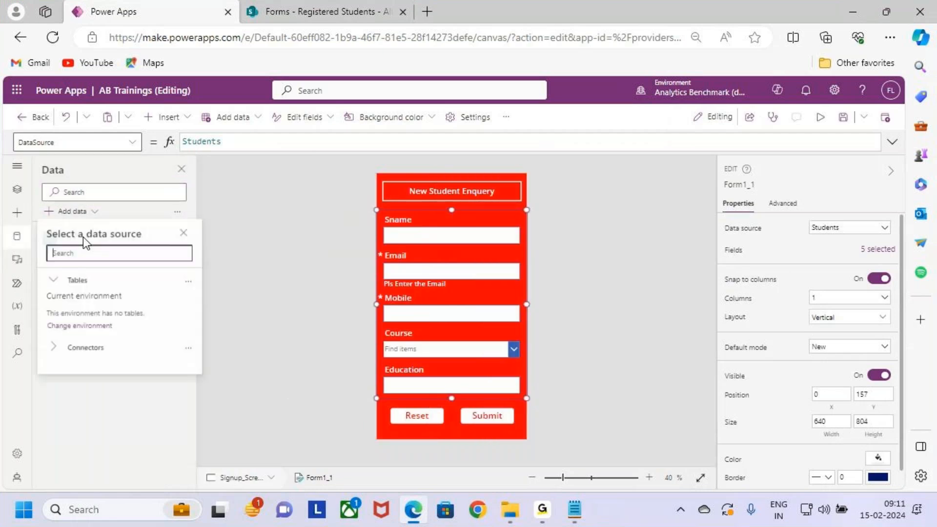
text(sha)
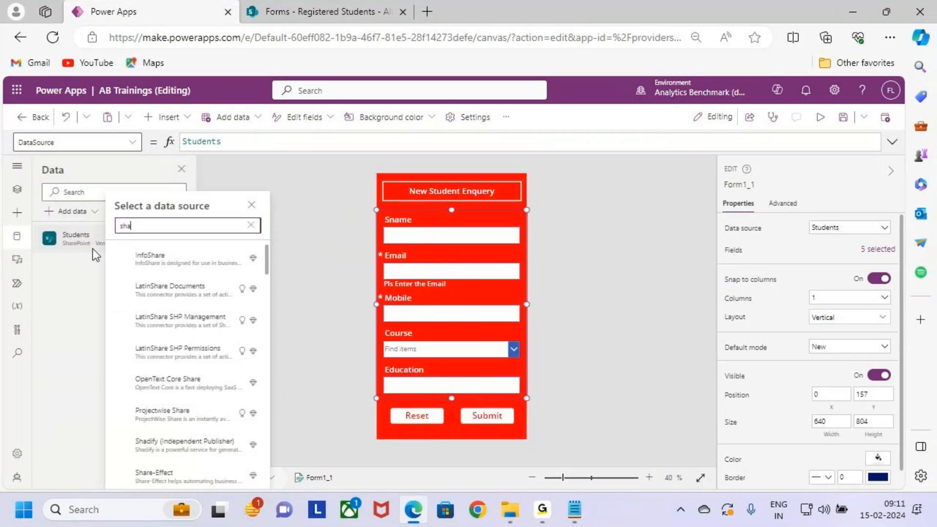
text(repoint)
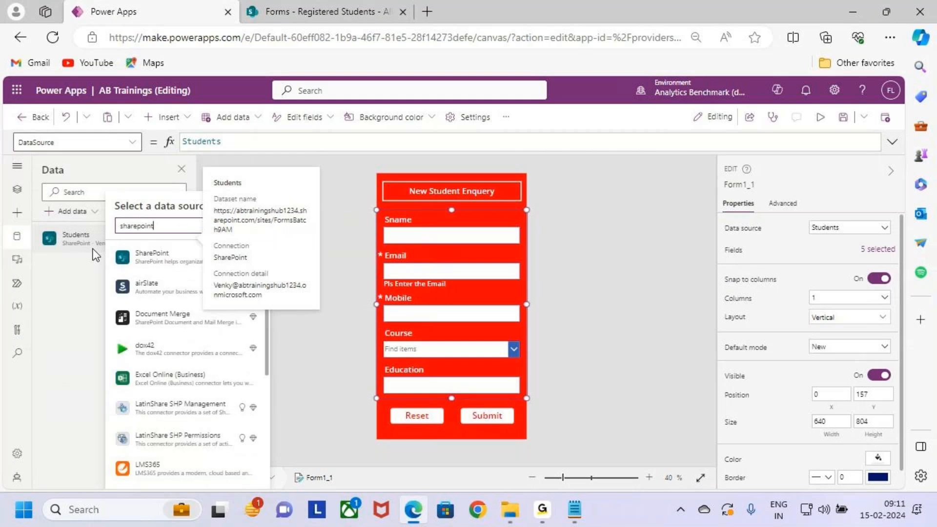
click(153, 256)
click(153, 256)
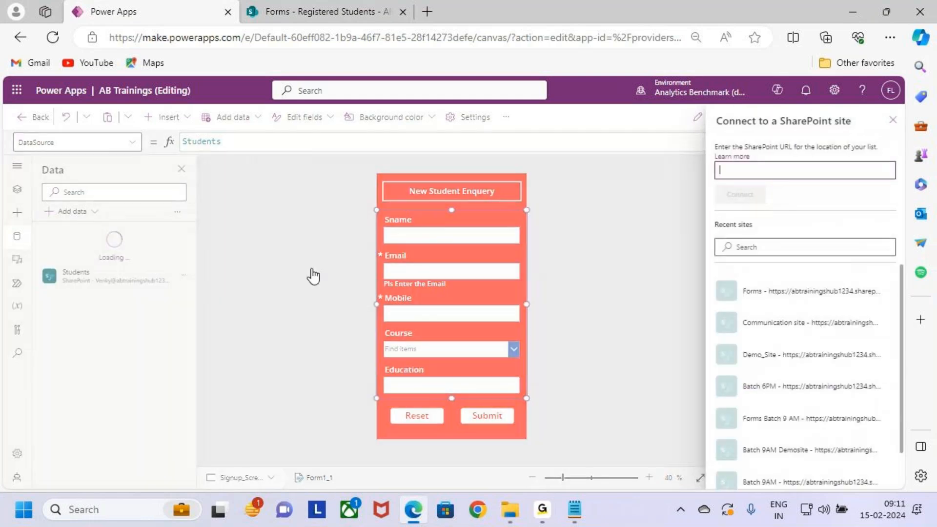
click(776, 291)
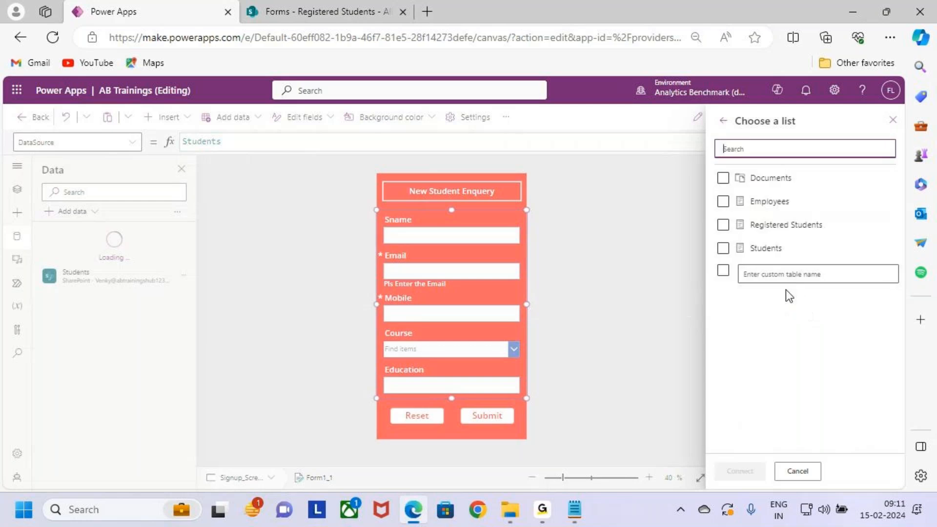
click(788, 231)
click(740, 471)
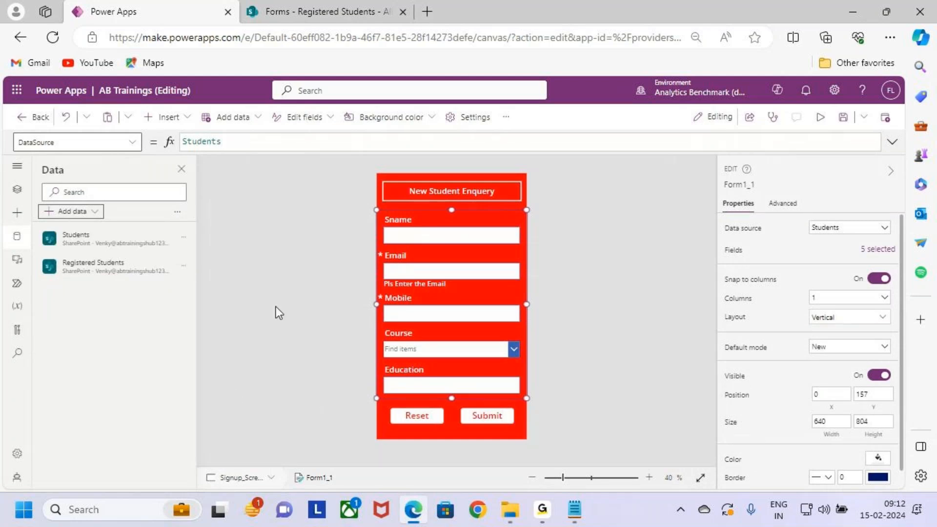
- Box the Registered Students data source, clear the box, then return to the tree view and box the Signup_Screen form
drag(49, 252, 175, 282)
key(Escape)
click(17, 189)
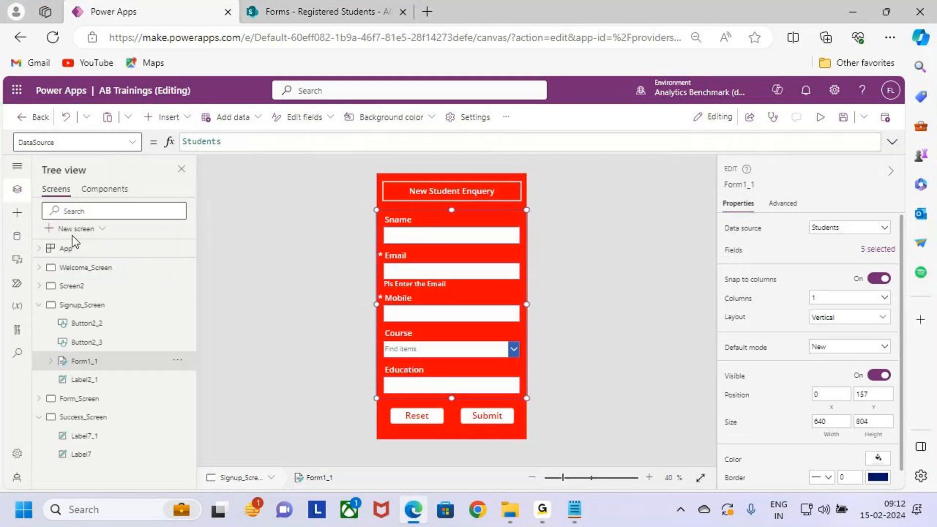
mouse_move(377, 210)
mouse_down()
mouse_move(452, 325)
mouse_move(530, 401)
mouse_up()
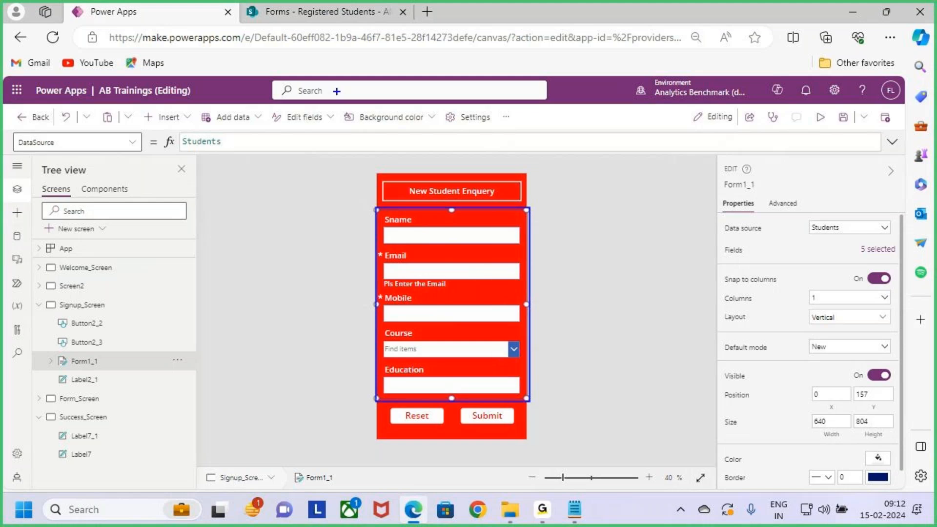
- Change the data source of Form1_1 to the Registered Students list and replace its data cards
key(Escape)
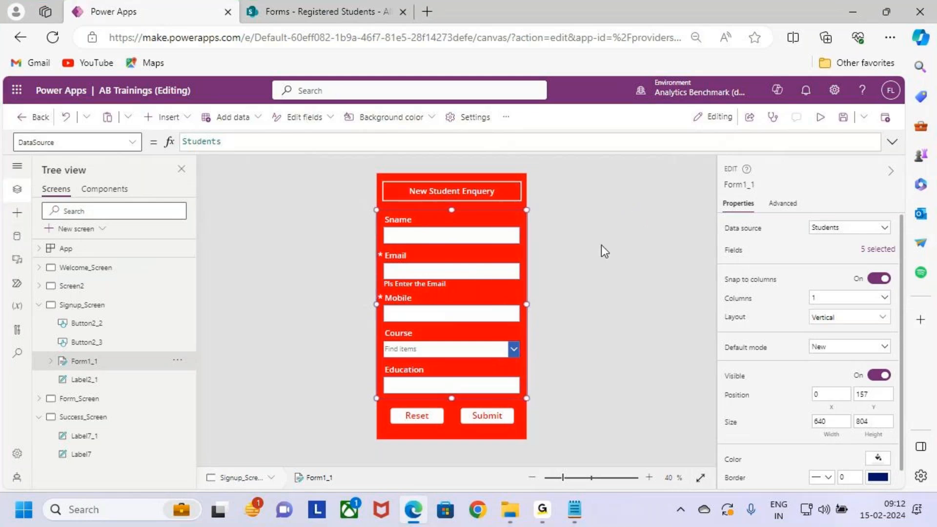
click(849, 237)
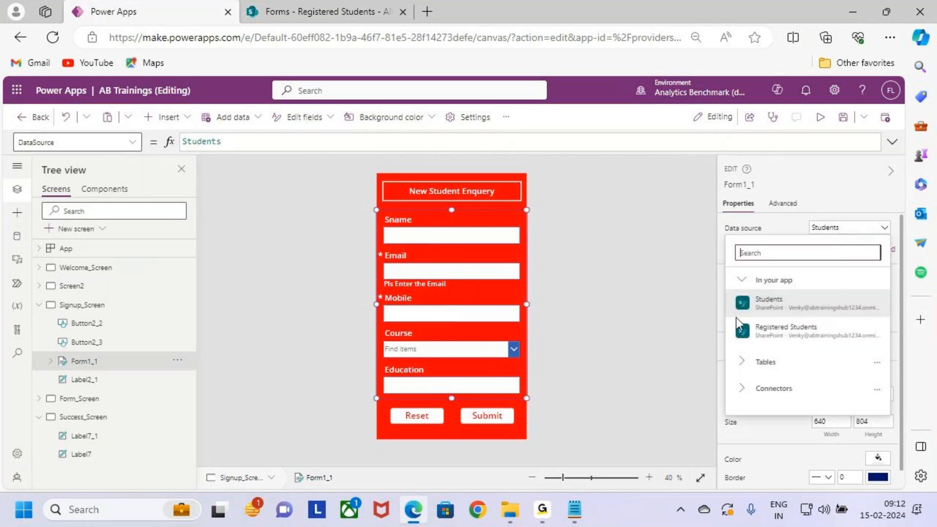
mouse_move(822, 330)
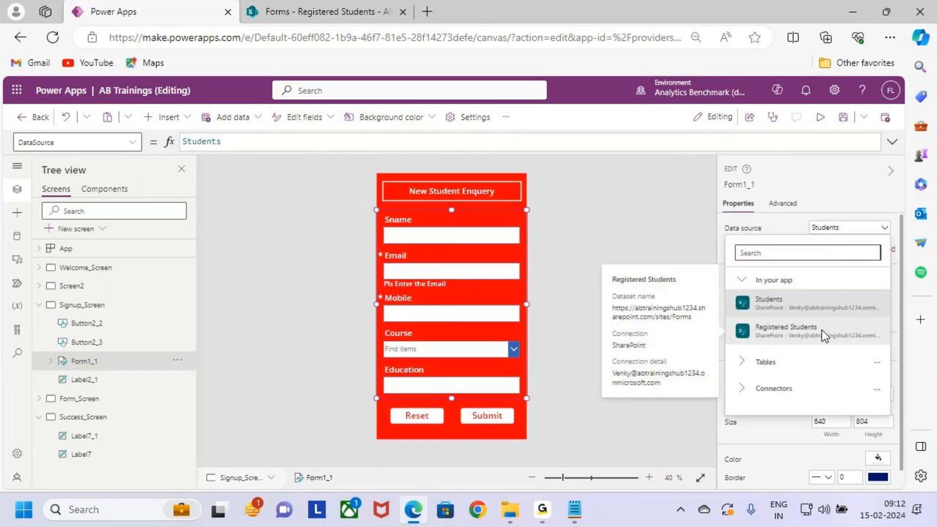
click(822, 330)
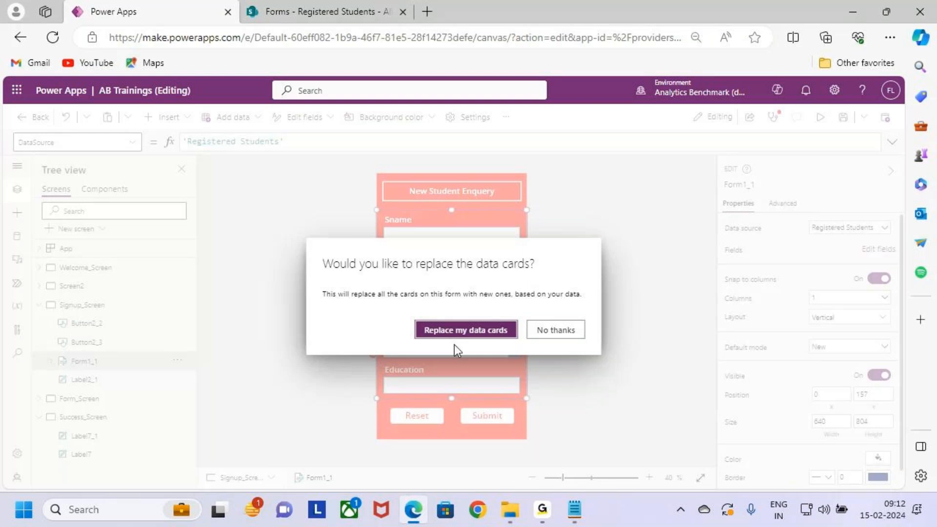
click(489, 332)
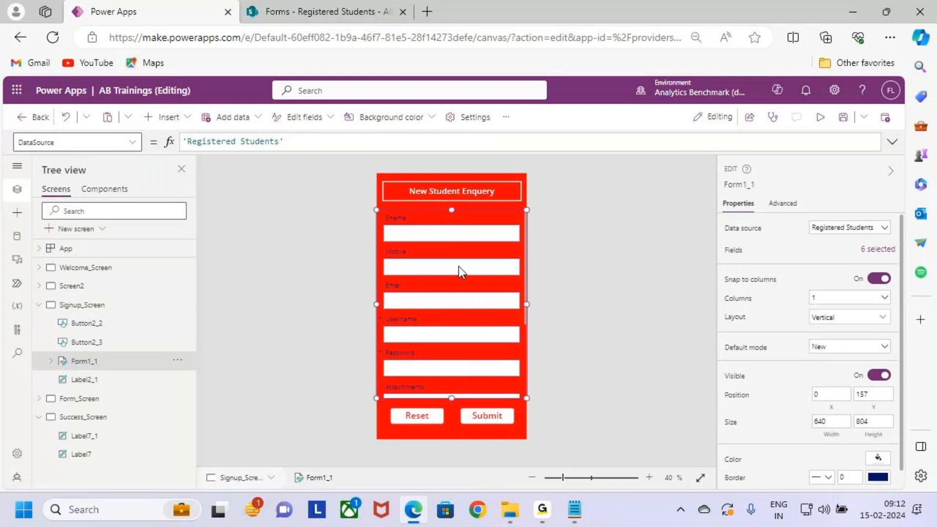
- Switch to SharePoint, box and underline the Registered Students columns, clear the annotations, and return to the app in Power Apps
click(314, 10)
drag(252, 259, 466, 308)
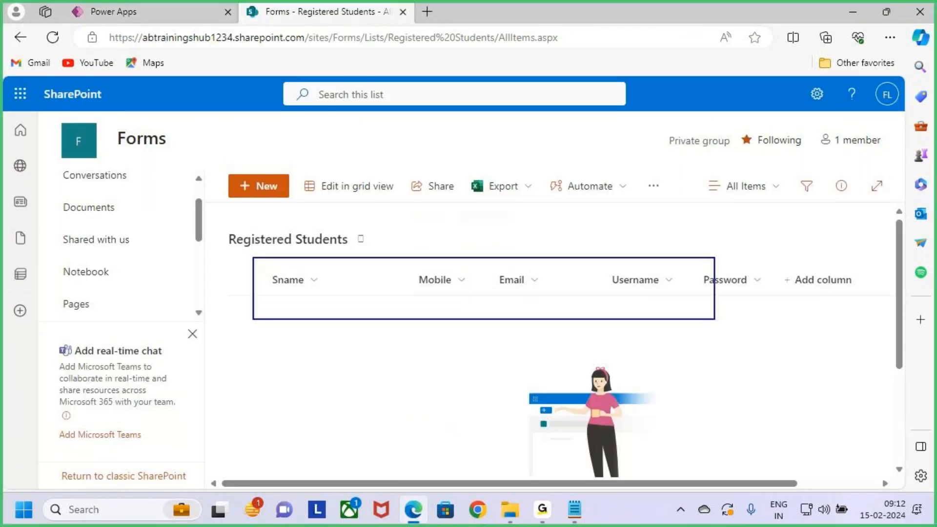
drag(291, 290, 322, 292)
drag(426, 296, 451, 295)
drag(472, 296, 502, 296)
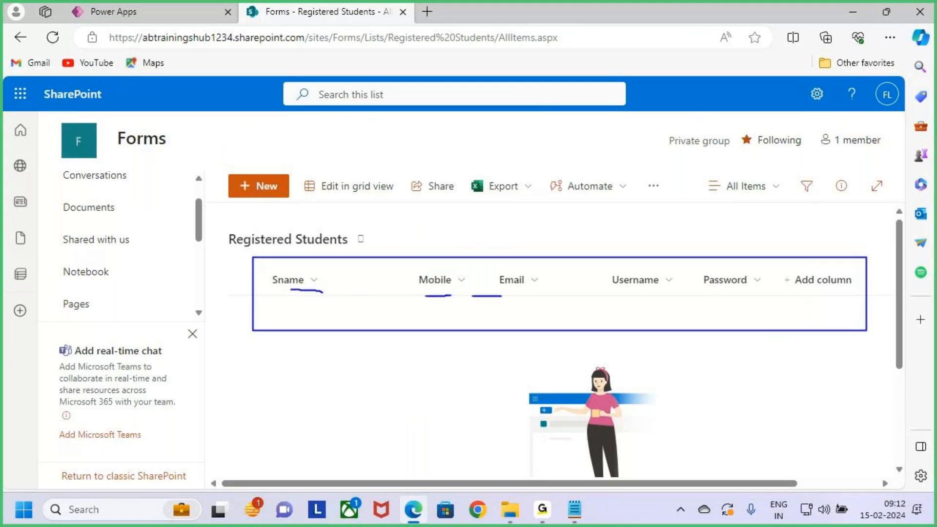
drag(626, 301, 795, 284)
key(Escape)
click(147, 12)
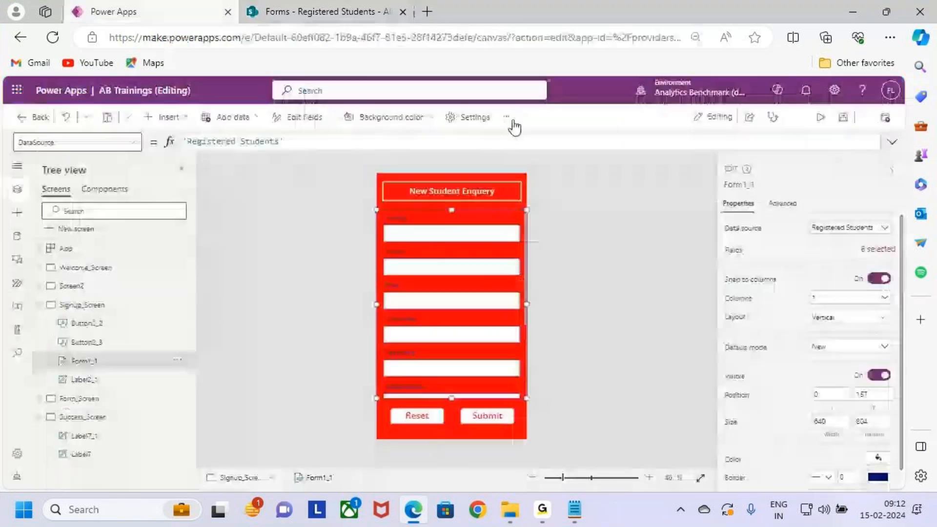
- Underline the regenerated field labels on the signup form and clear the annotations
key(ctrl+2)
drag(385, 226, 400, 226)
drag(385, 262, 416, 259)
drag(383, 299, 422, 292)
drag(386, 339, 403, 336)
key(Escape)
- Remove the Attachments field from the signup form and close the field list
scroll(442, 347, down, 3)
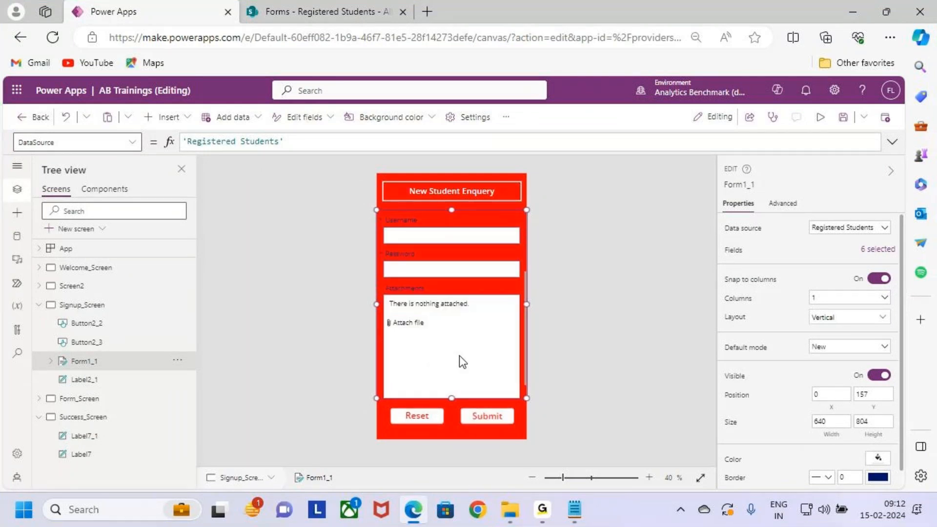
click(879, 252)
click(704, 345)
click(742, 411)
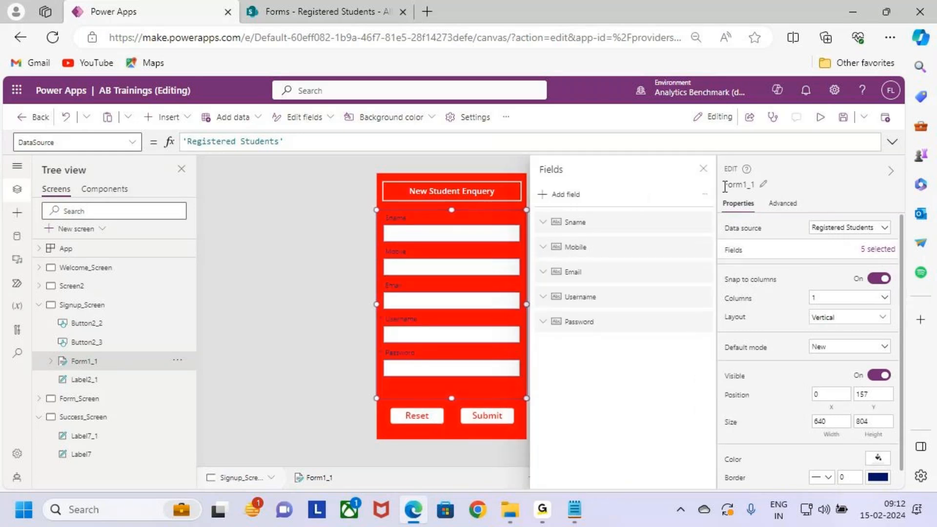
click(704, 169)
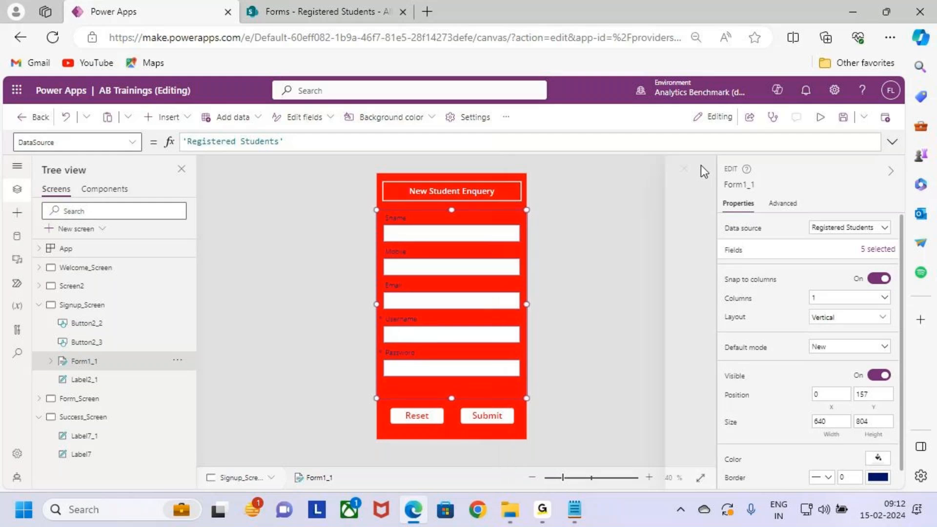
- Format the Sname label with white text, font size 24 and Semibold weight
click(408, 217)
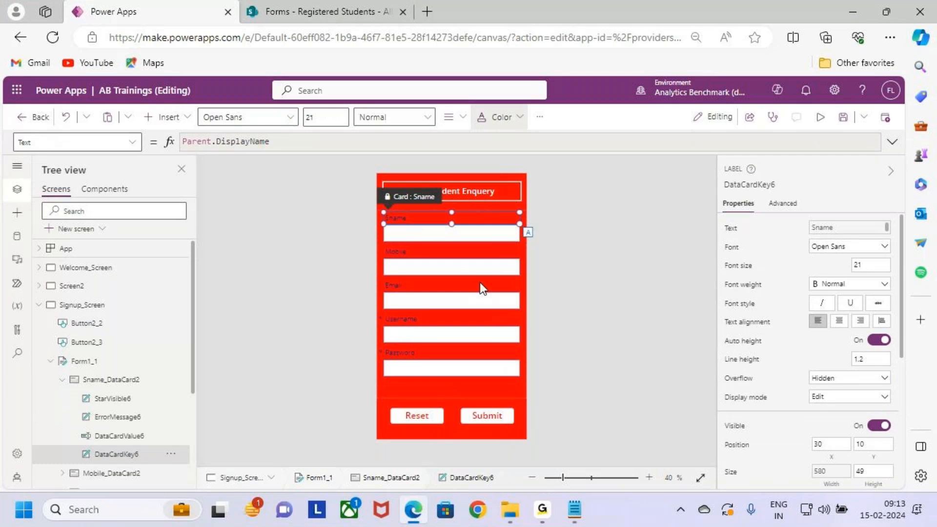
click(495, 117)
click(305, 118)
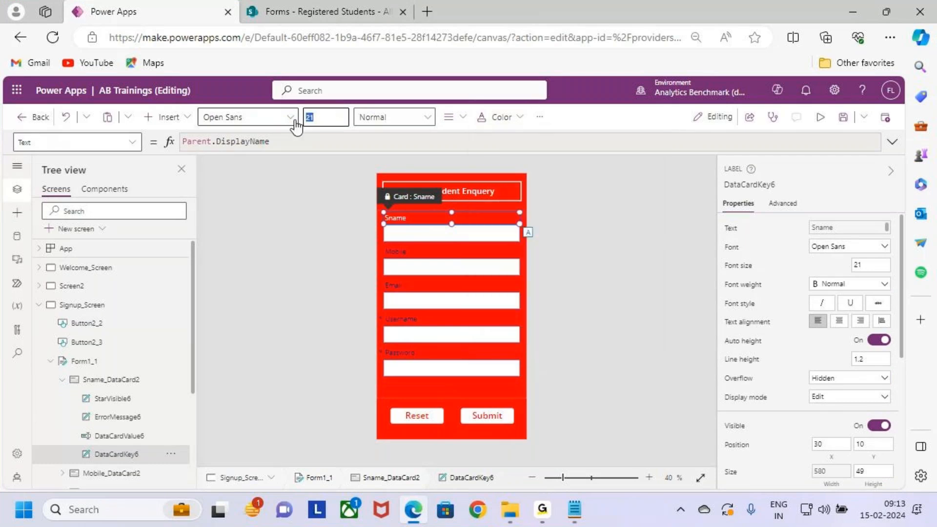
text(24)
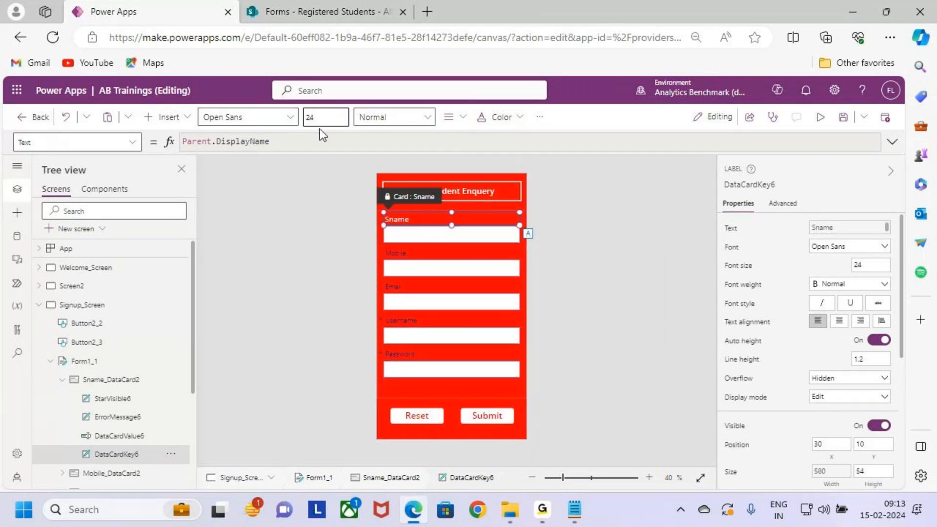
click(385, 117)
click(412, 163)
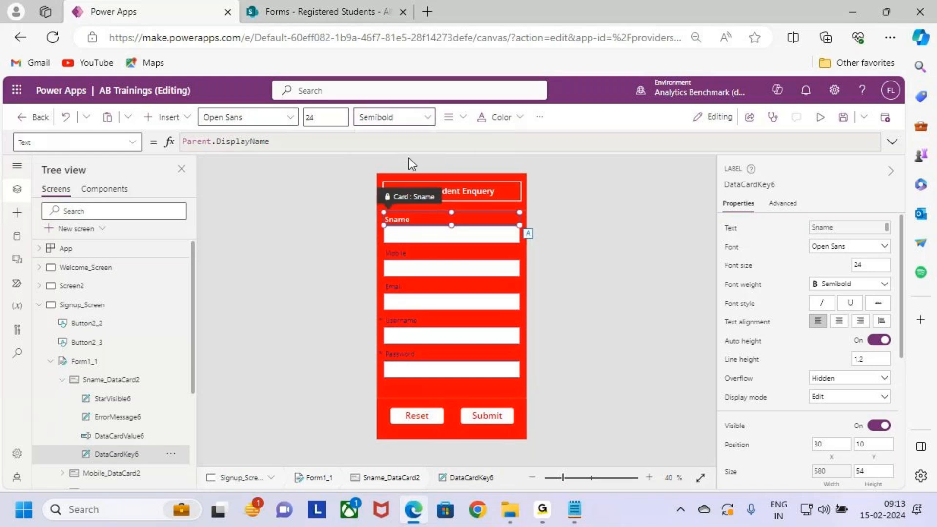
- Try the Bold weight on the Sname label and switch it back to Semibold
click(410, 122)
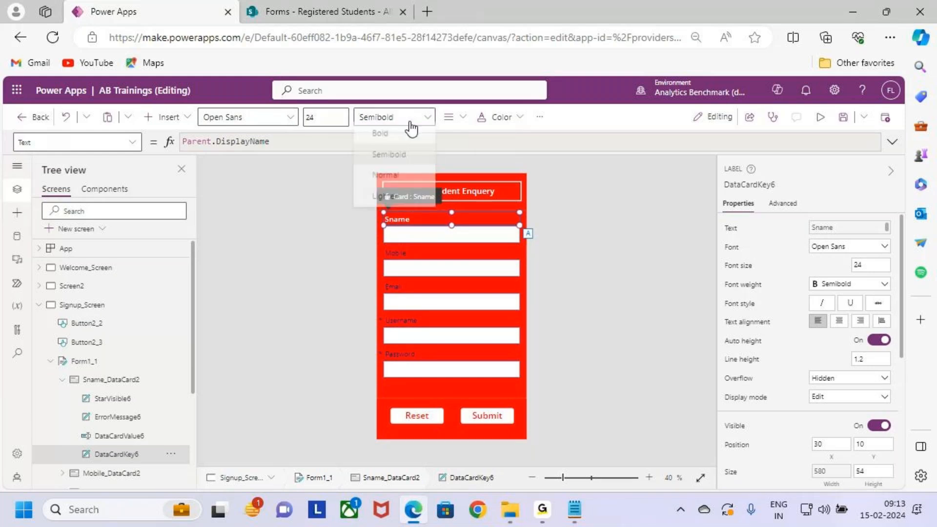
click(412, 140)
click(395, 120)
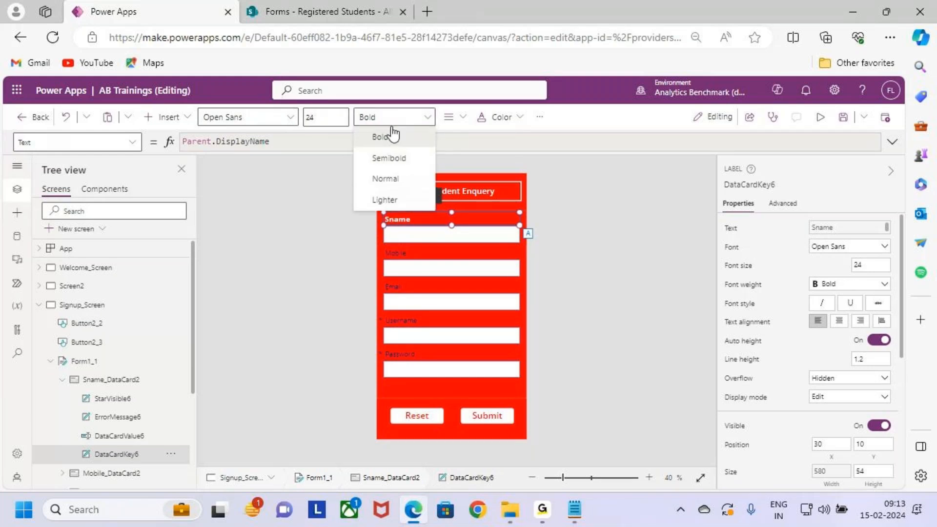
click(398, 161)
- Set the Sname label's font size to 28
click(320, 120)
key(BackSpace)
text(8)
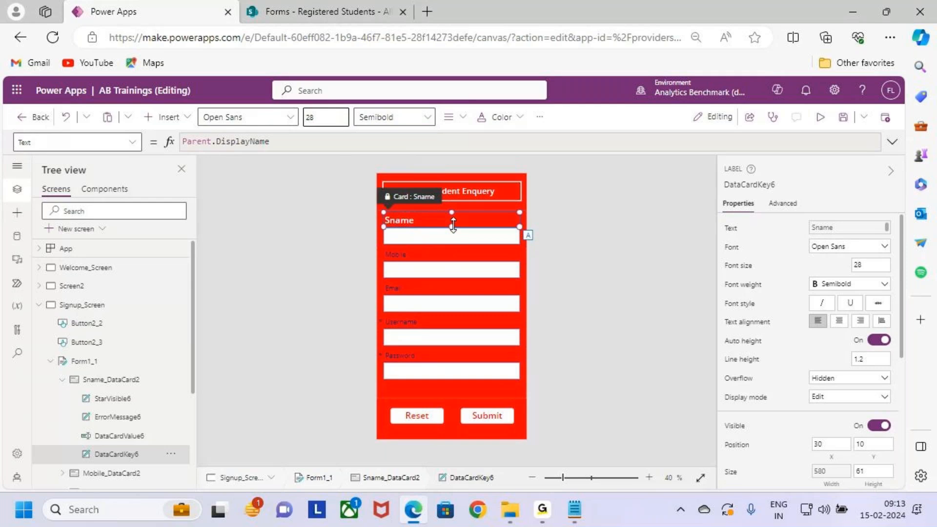
- Format the Mobile label with Semibold weight, font size 28 and white text
click(413, 257)
click(412, 256)
click(429, 121)
click(408, 153)
click(329, 118)
text(28)
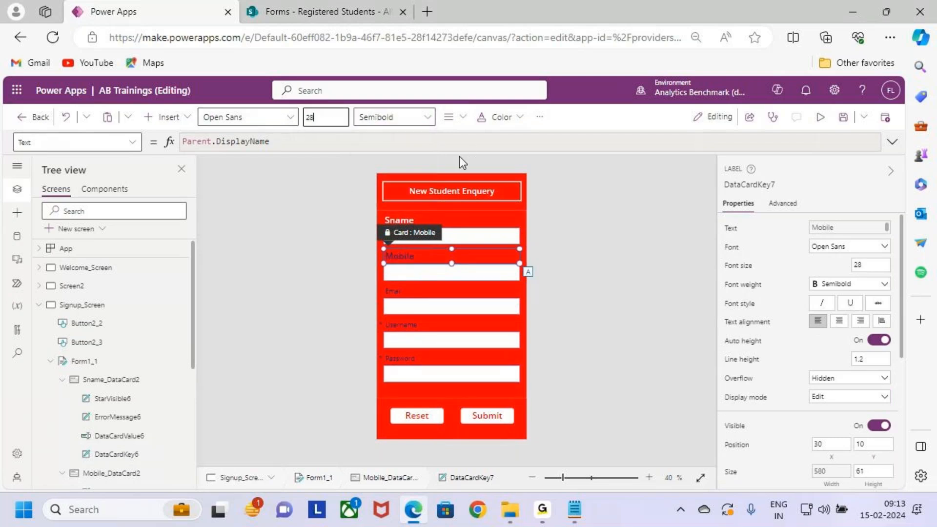
click(501, 119)
click(490, 326)
- Format the Email label with font size 28, Semibold weight and white text
click(412, 296)
click(322, 117)
key(BackSpace)
text(8)
click(382, 122)
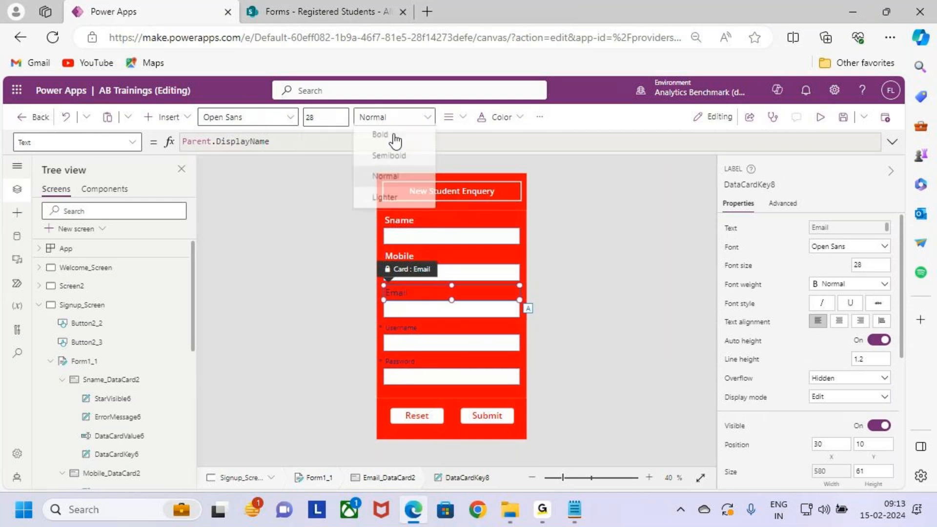
click(412, 157)
click(490, 122)
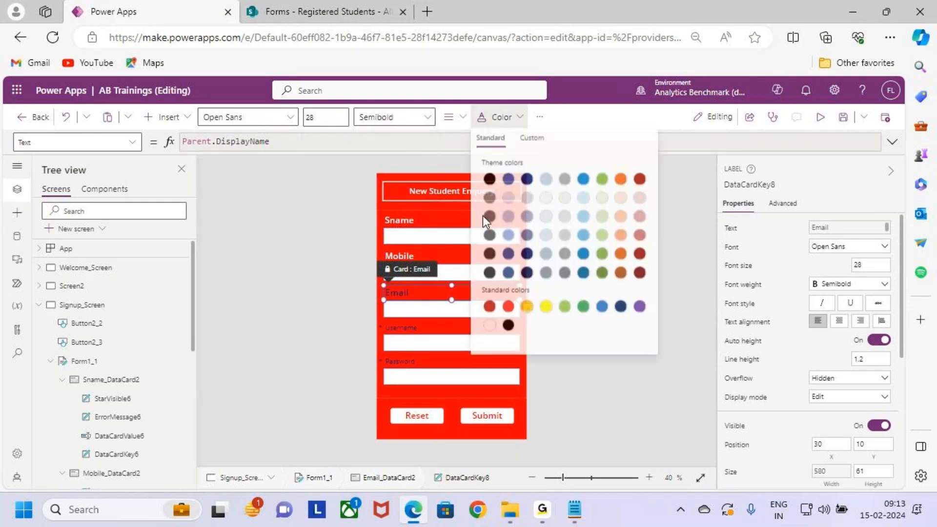
click(489, 326)
- Format the Username label with font size 28, Semibold weight and white text
click(395, 327)
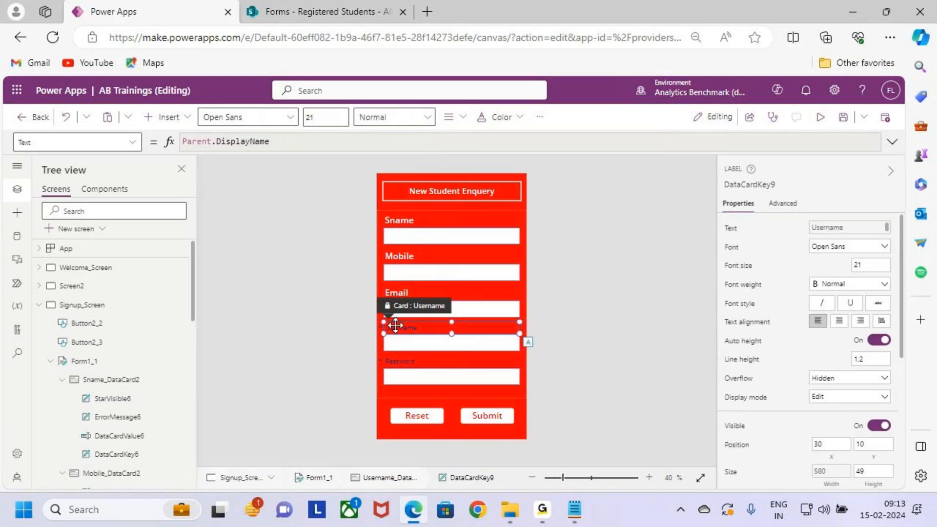
double_click(326, 117)
text(28)
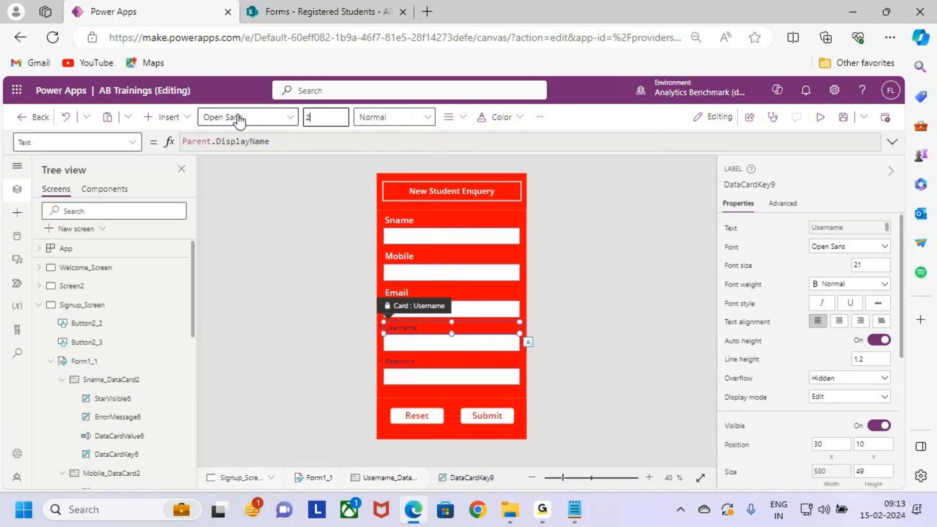
click(423, 118)
click(418, 156)
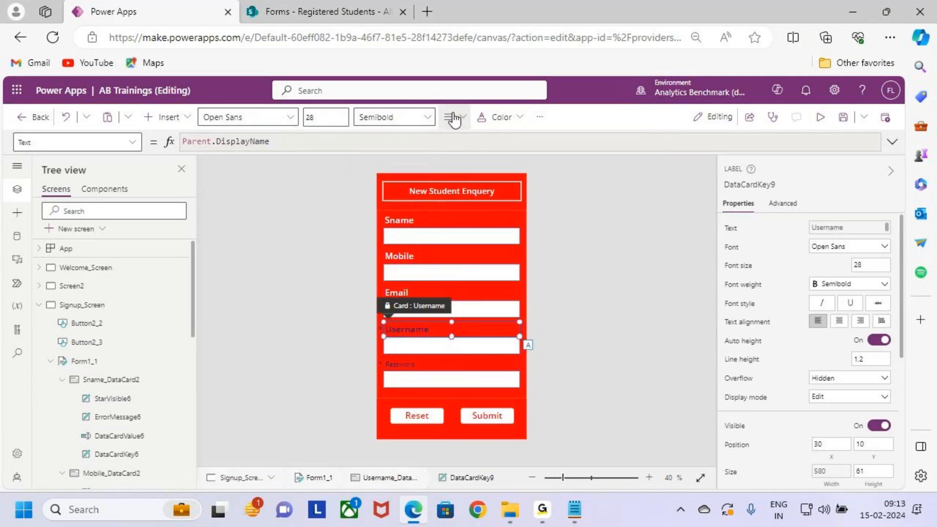
click(452, 119)
click(501, 118)
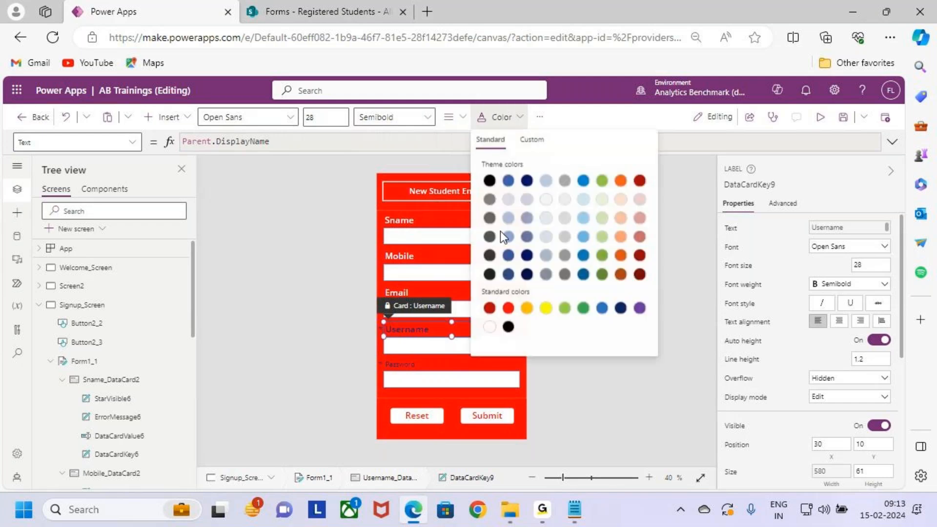
- Format the Password label with font size 28, Semibold weight and white text, and deselect it
click(425, 368)
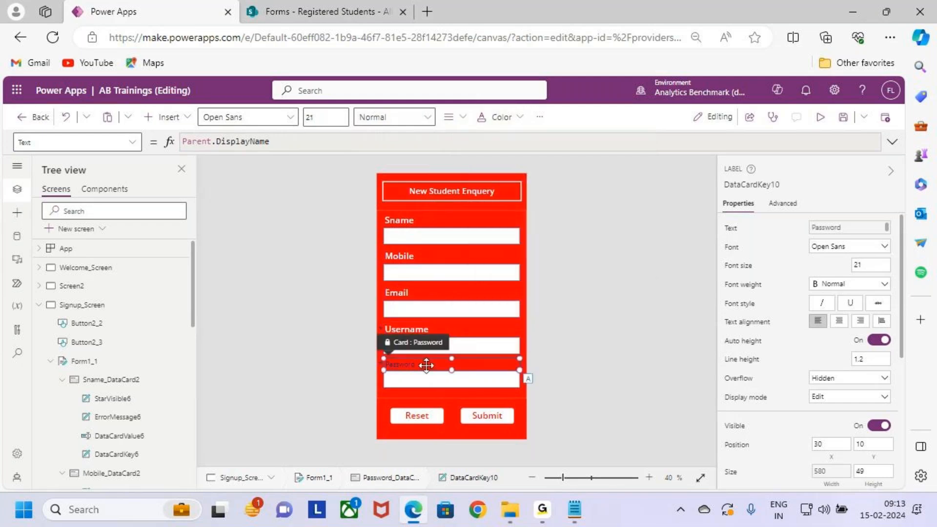
click(325, 117)
key(BackSpace)
text(8)
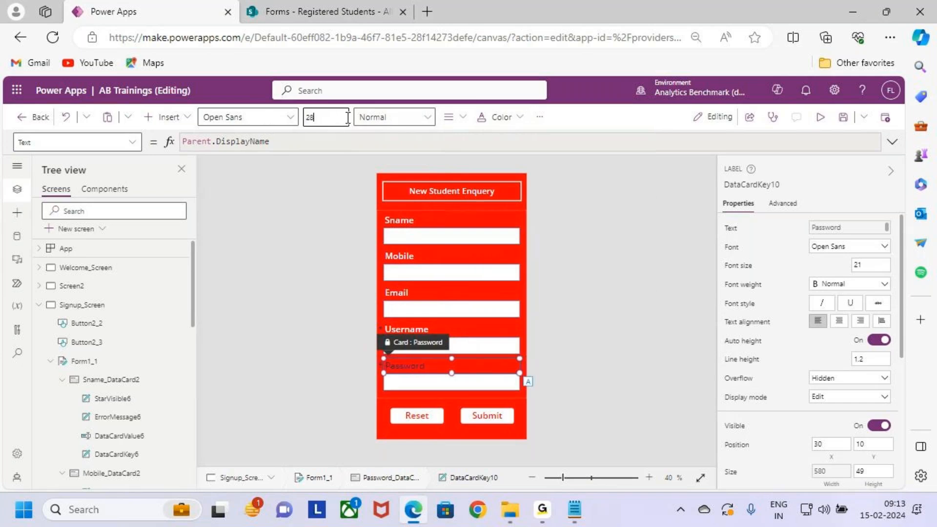
click(385, 118)
click(398, 161)
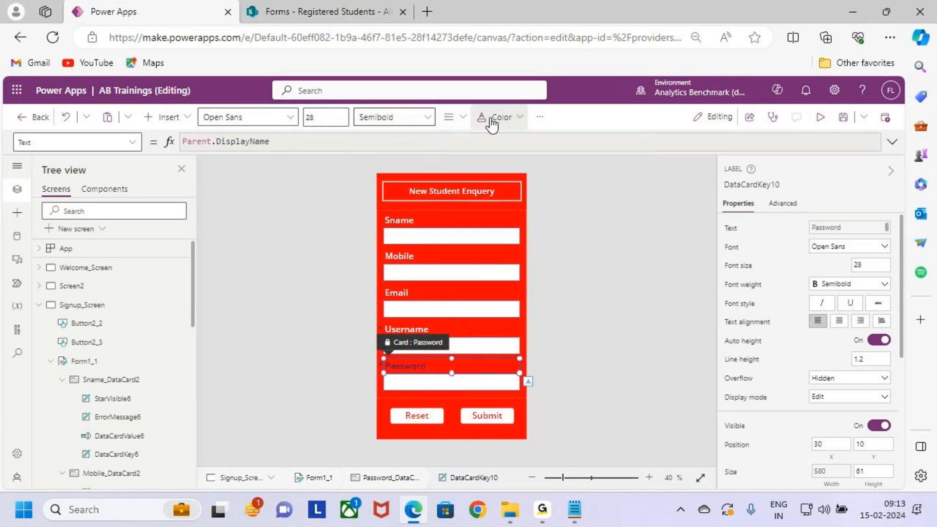
click(499, 118)
click(488, 328)
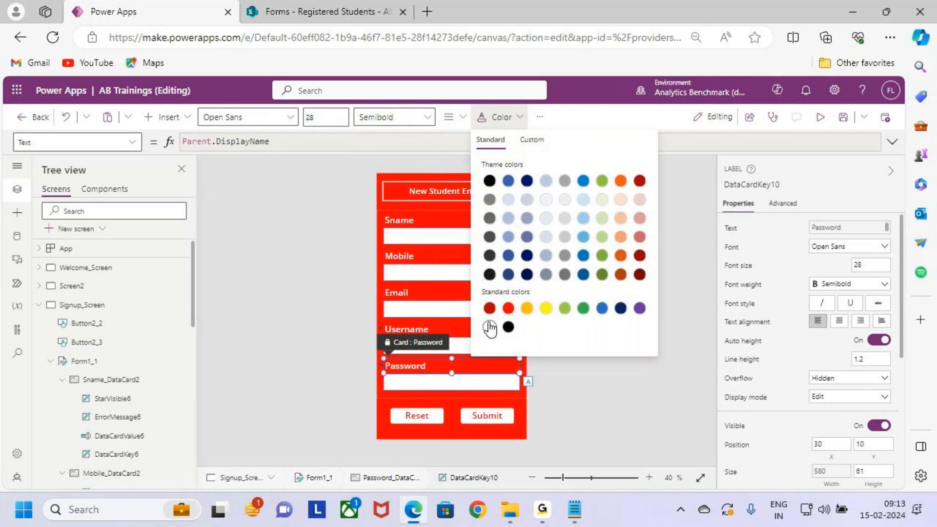
click(623, 427)
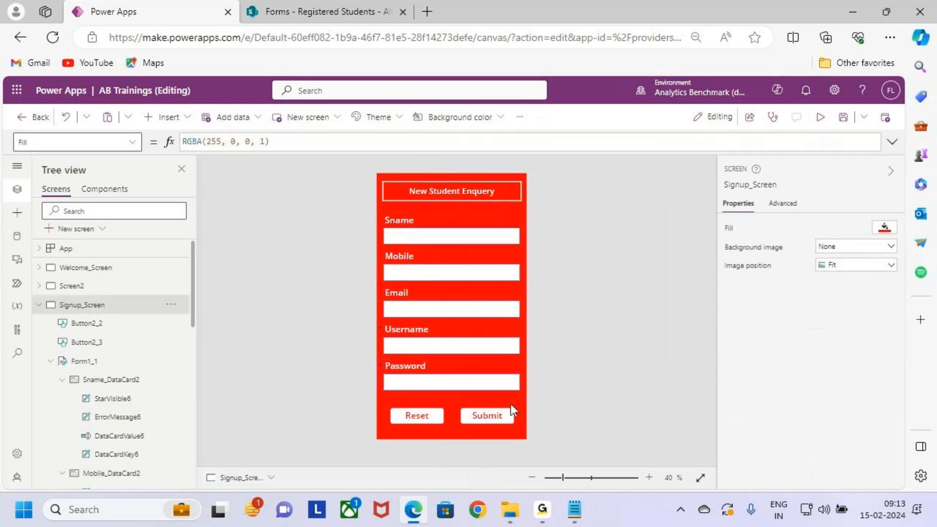
- Set the font size of the Sname text input to 26
click(480, 237)
click(479, 236)
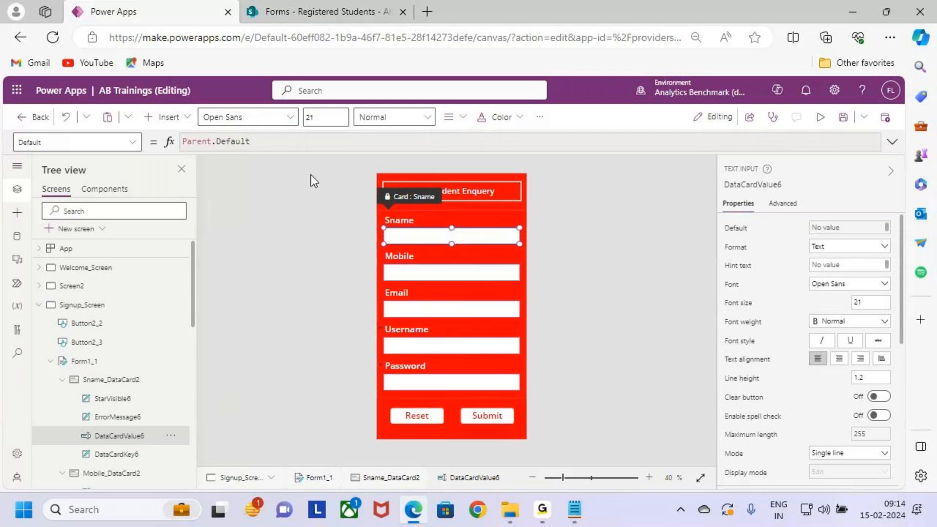
click(313, 117)
text(26)
- Match the font size of the Mobile text input to that of the Sname text input
click(452, 277)
click(452, 277)
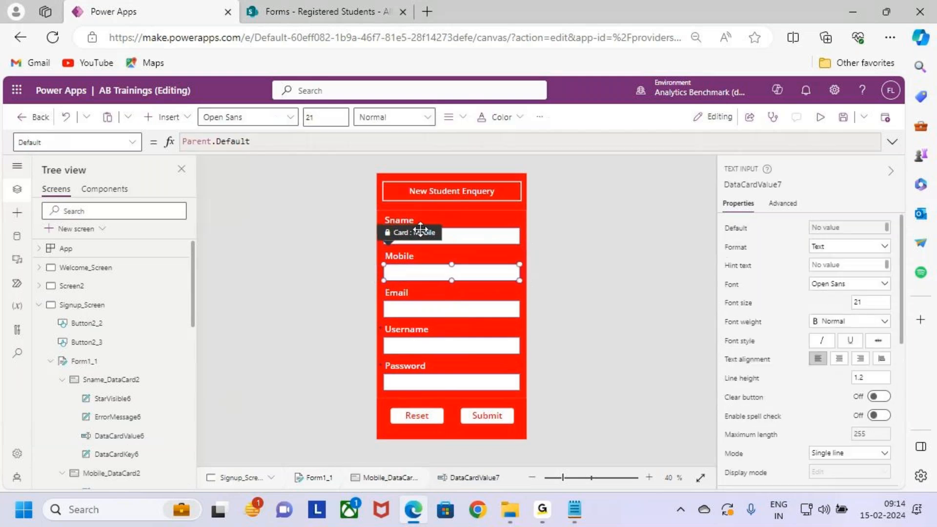
click(322, 117)
text(2)
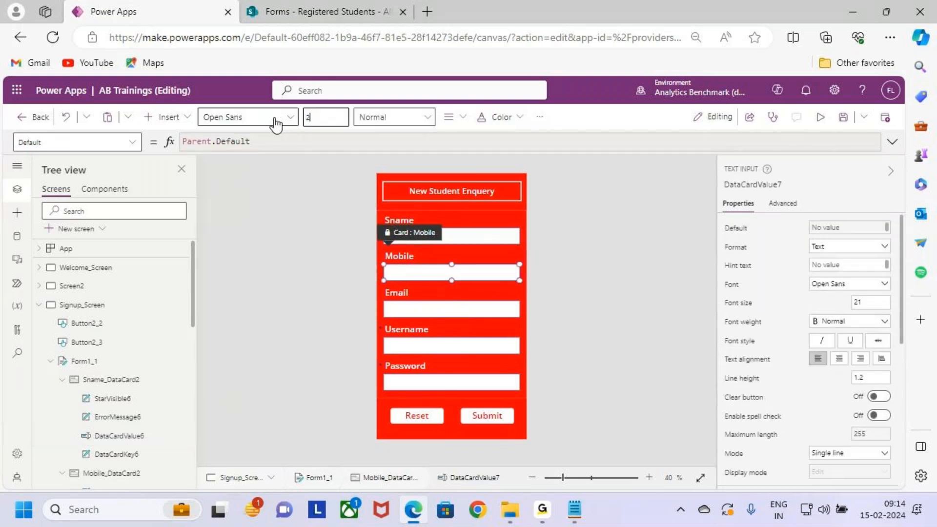
click(504, 241)
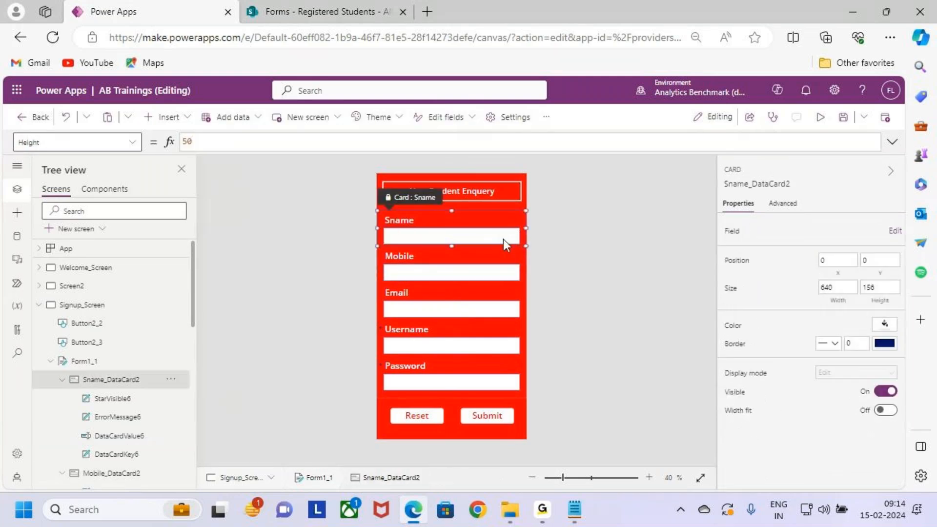
click(503, 239)
click(490, 273)
click(490, 273)
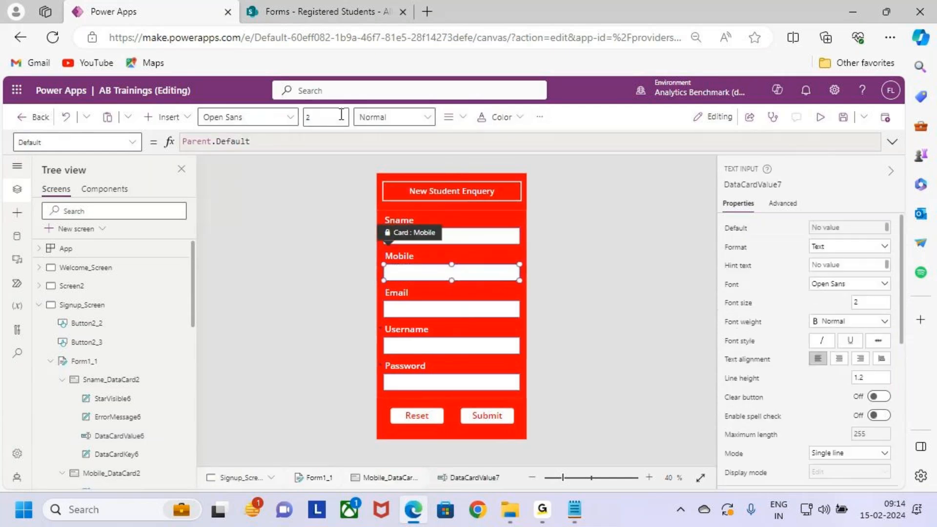
text(21)
- Set the font size of the Email text input to 26
click(494, 306)
click(494, 306)
drag(318, 118, 281, 120)
text(2)
text(1)
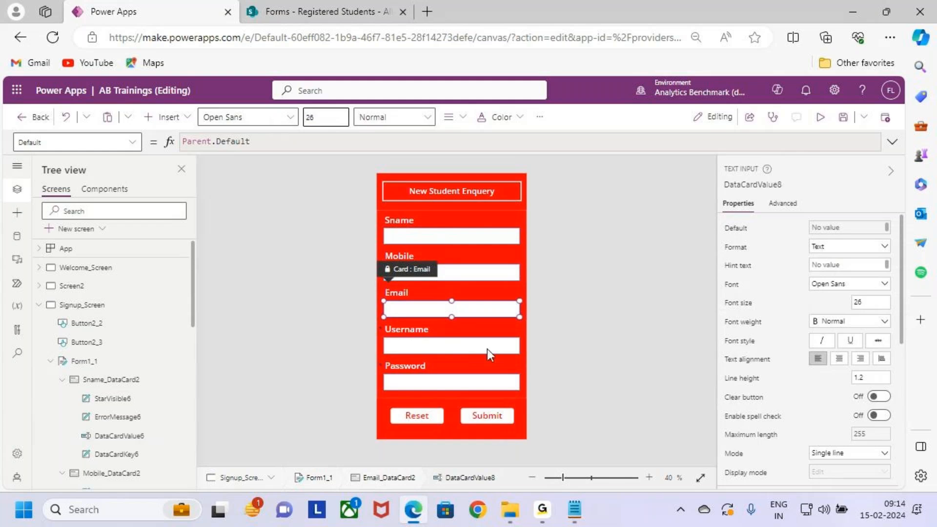
- Set the font size of the Username text input to 26
click(487, 350)
click(487, 350)
drag(320, 118, 283, 118)
text(26)
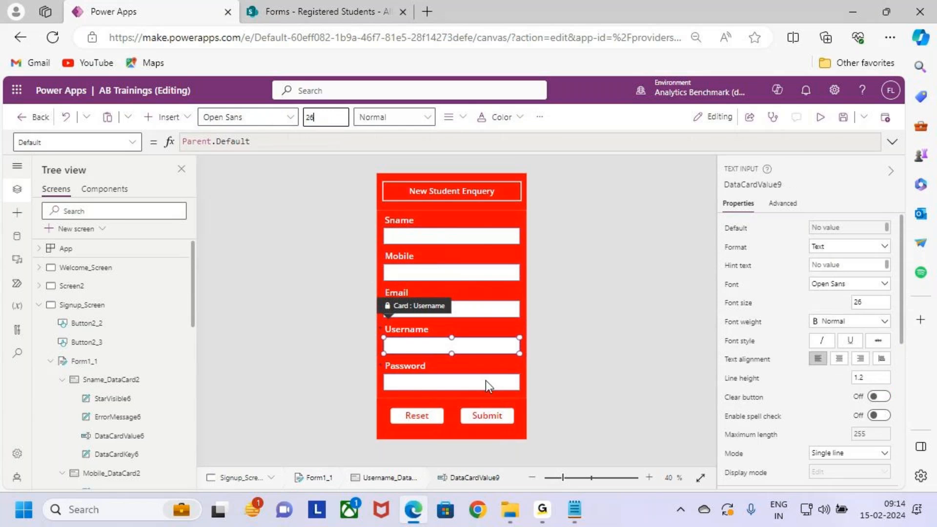
- Match the font size of the Password text input to that of the Username text input
click(487, 380)
click(478, 386)
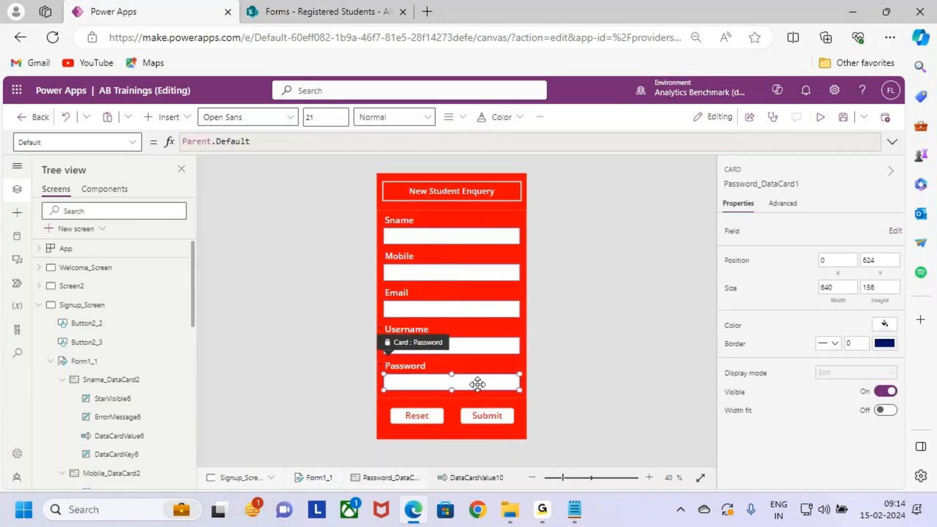
drag(341, 118, 278, 123)
text(2)
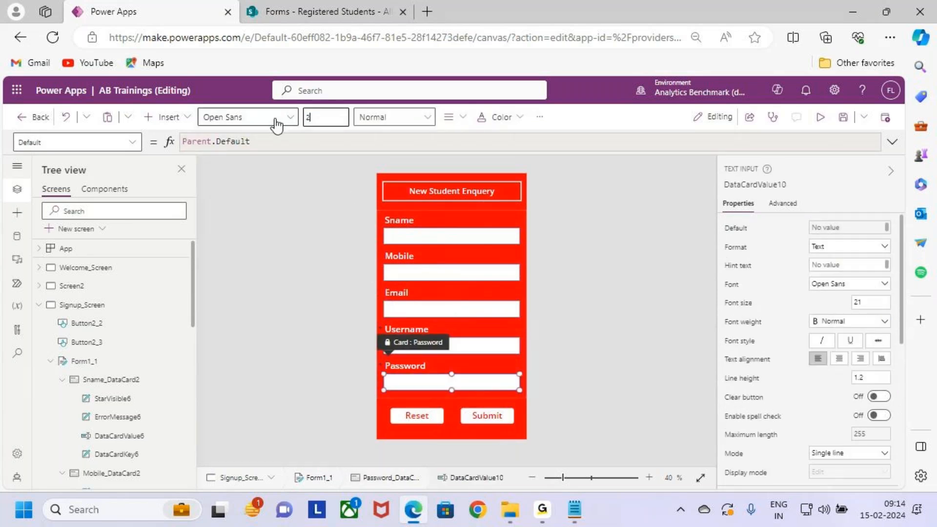
- Move the New Student Enquery label up to Y 16 and the form beneath it up to Y 114
click(100, 361)
drag(451, 210, 471, 204)
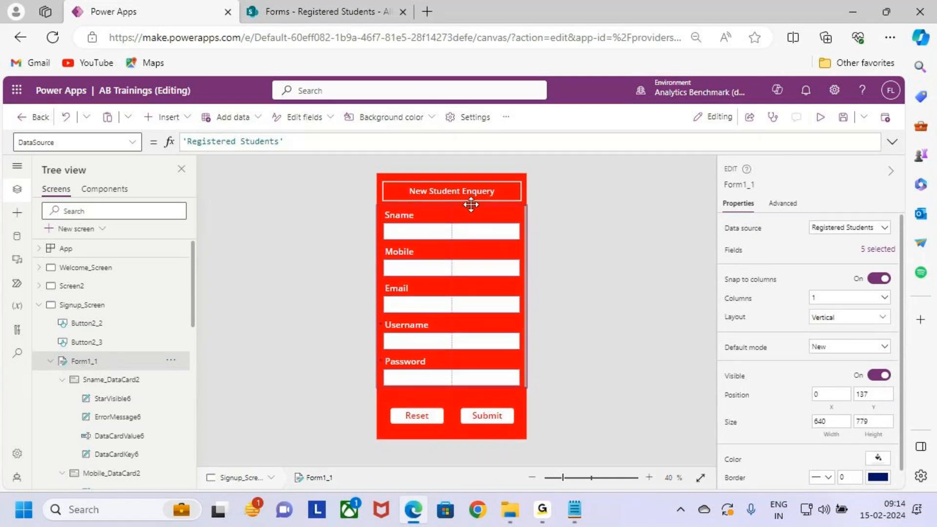
click(470, 188)
click(471, 189)
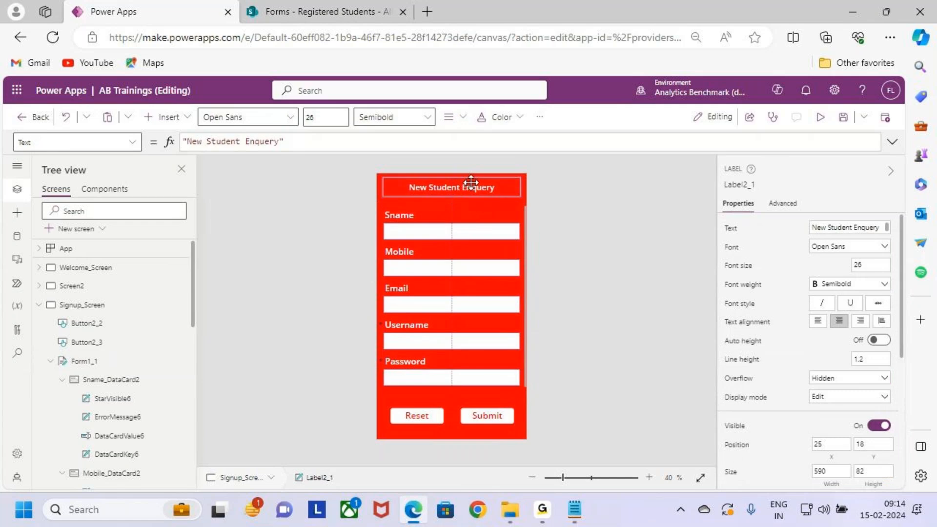
click(110, 360)
drag(465, 204, 533, 196)
click(576, 379)
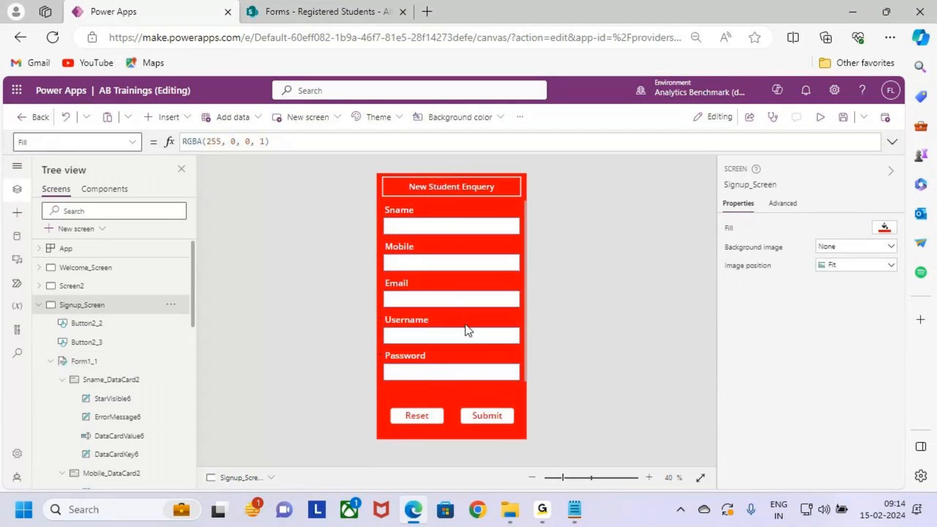
- Set the default mode of Form1_1 to New
click(84, 361)
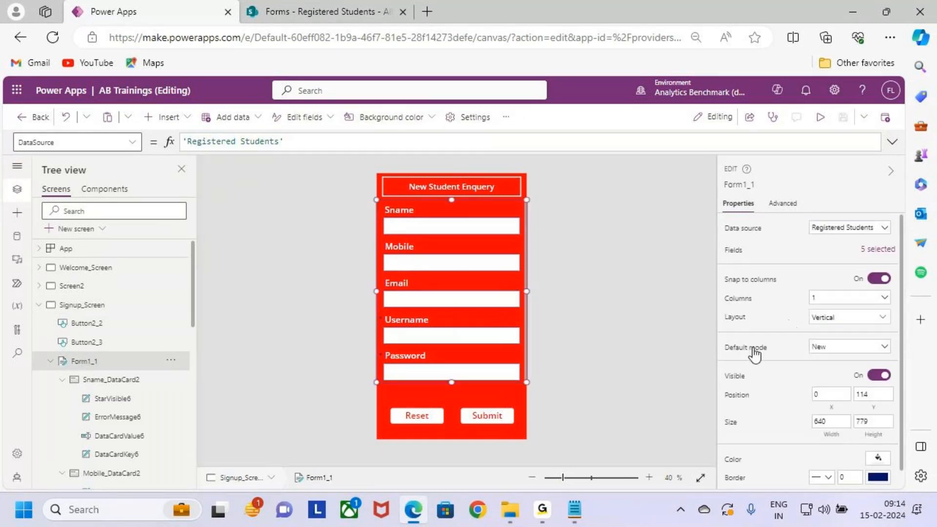
click(857, 347)
click(844, 375)
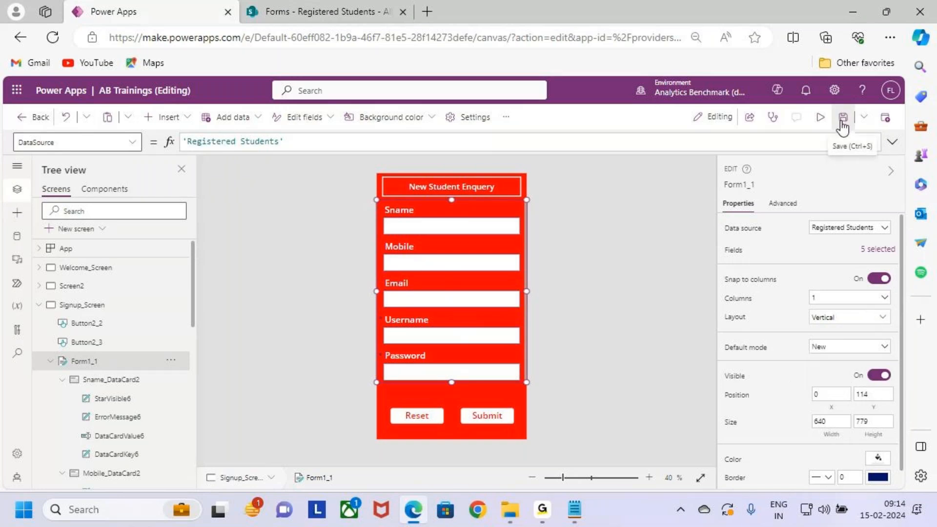
- Preview the restyled Signup_Screen and return to editing
click(820, 117)
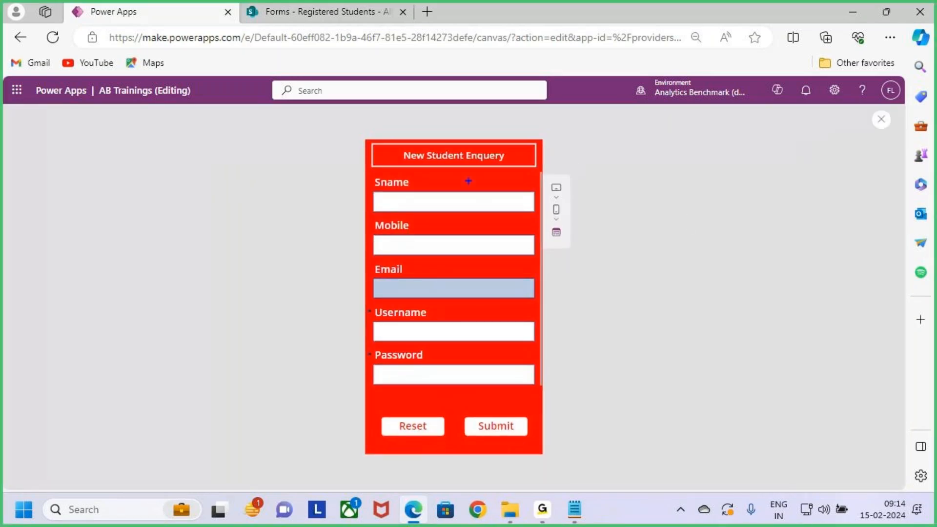
click(879, 122)
click(561, 340)
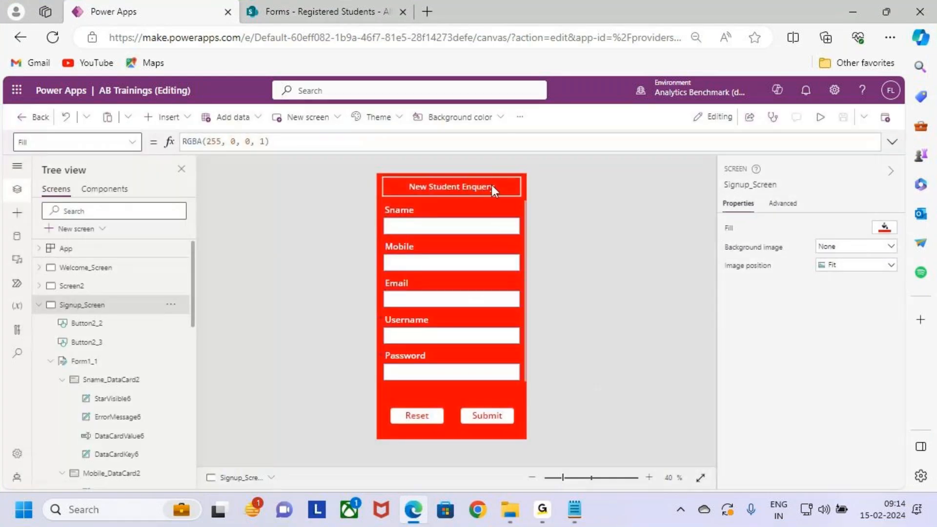
- Change the header label text on Signup_Screen to "New Student Registration"
click(491, 186)
click(261, 142)
double_click(261, 143)
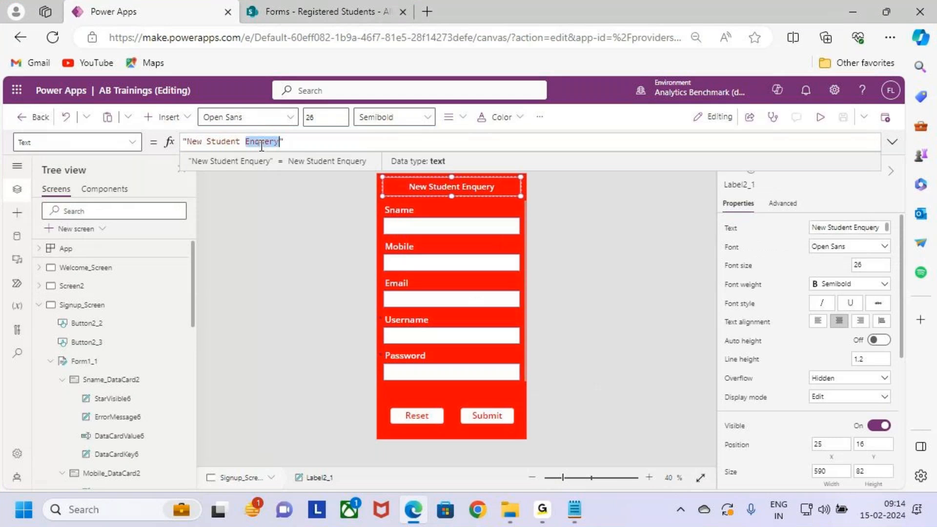
text(Reh)
key(BackSpace)
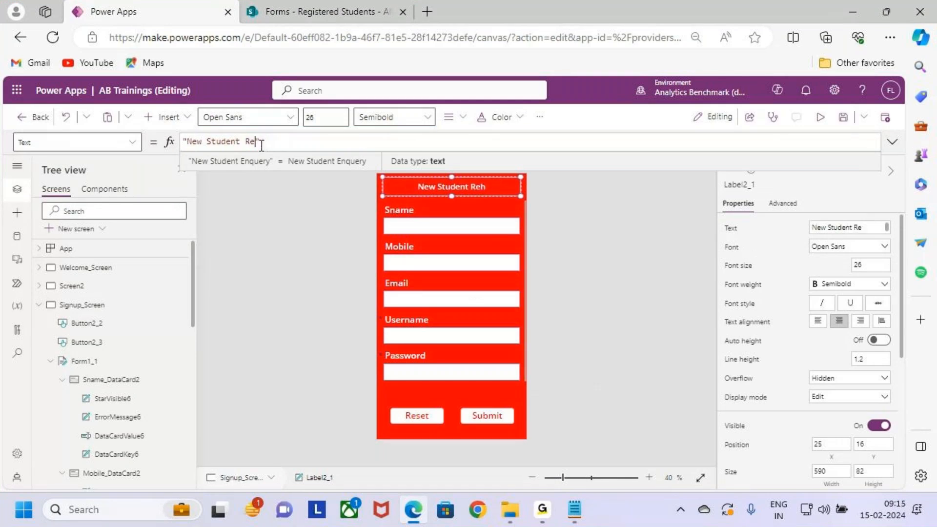
text(gistra)
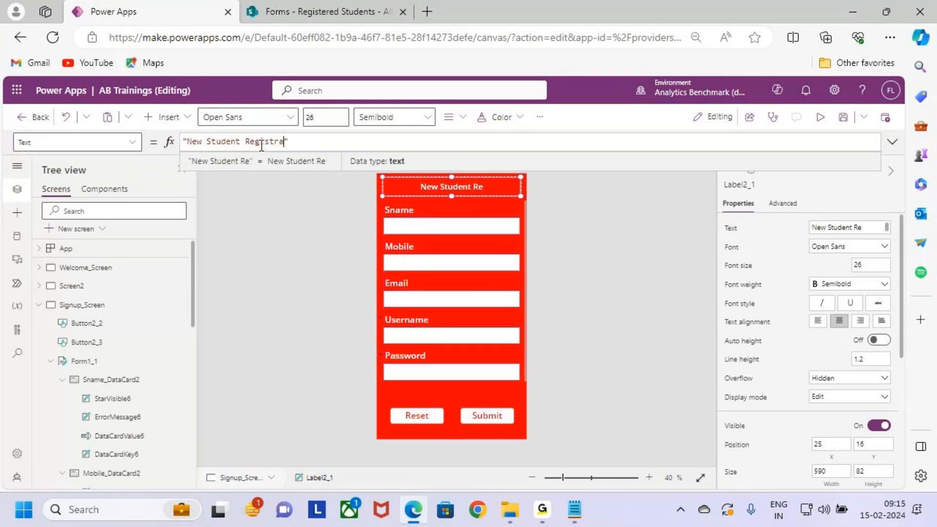
text(tion)
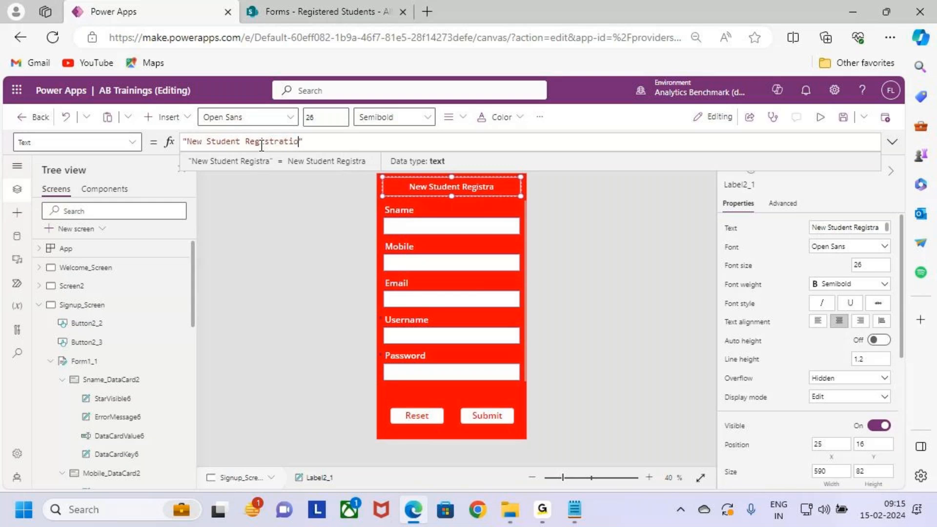
click(622, 298)
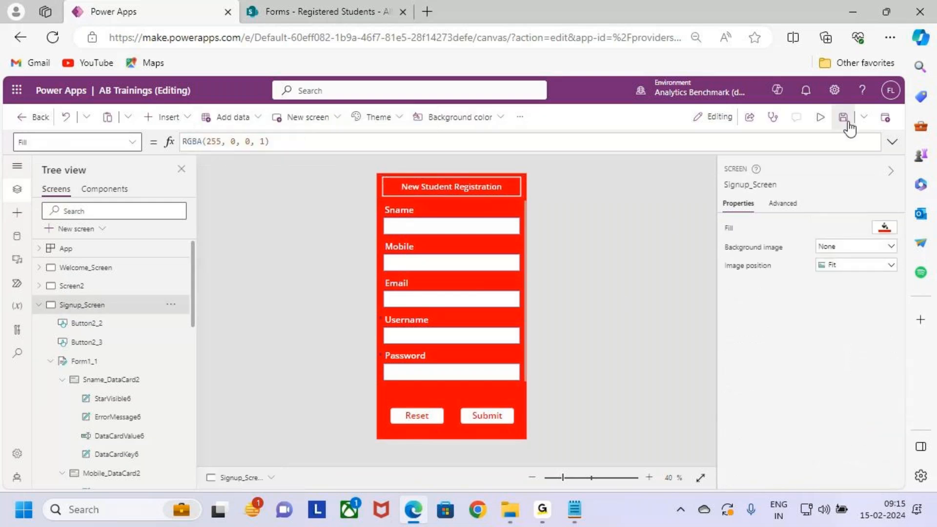
- Preview the New Student Registration form, go over its five fields and the Submit button, and return to editing
click(819, 119)
drag(381, 199, 404, 200)
drag(395, 241, 424, 241)
drag(383, 290, 416, 292)
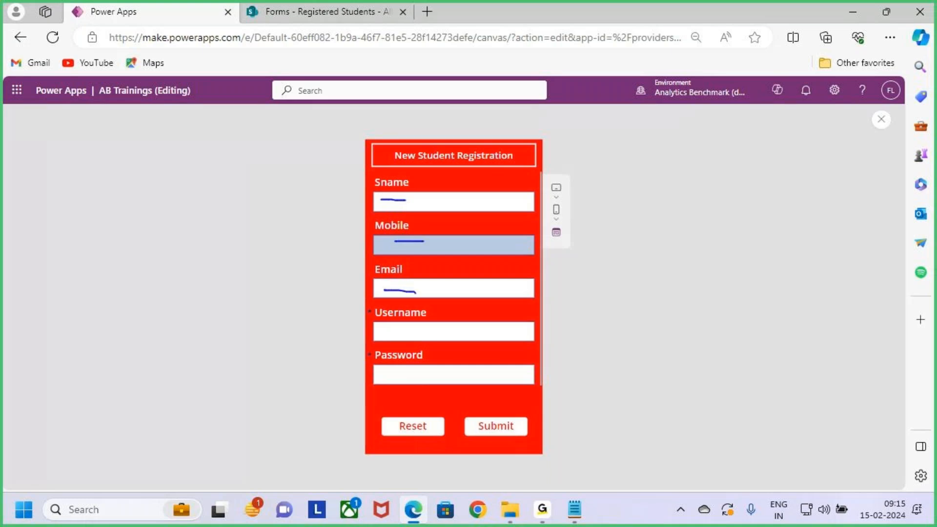
drag(385, 334, 414, 334)
drag(384, 379, 423, 380)
drag(467, 416, 524, 436)
key(Escape)
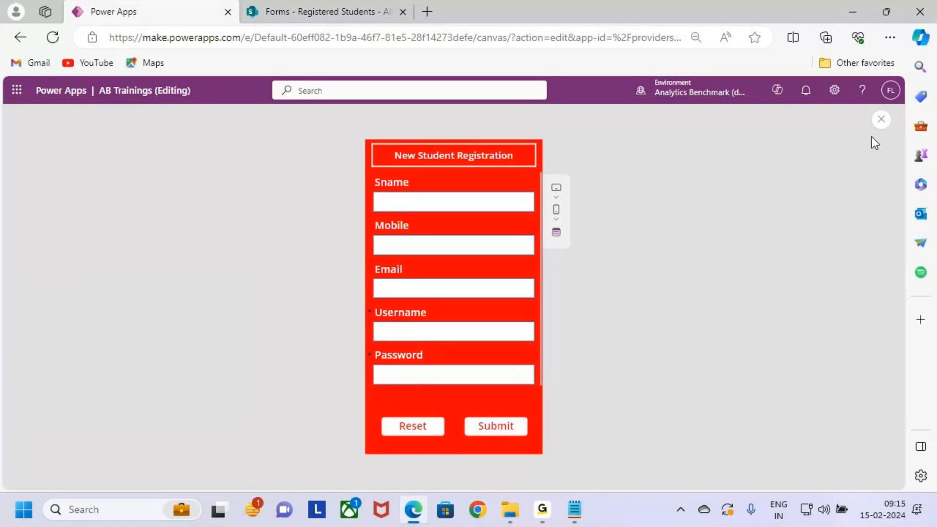
click(882, 119)
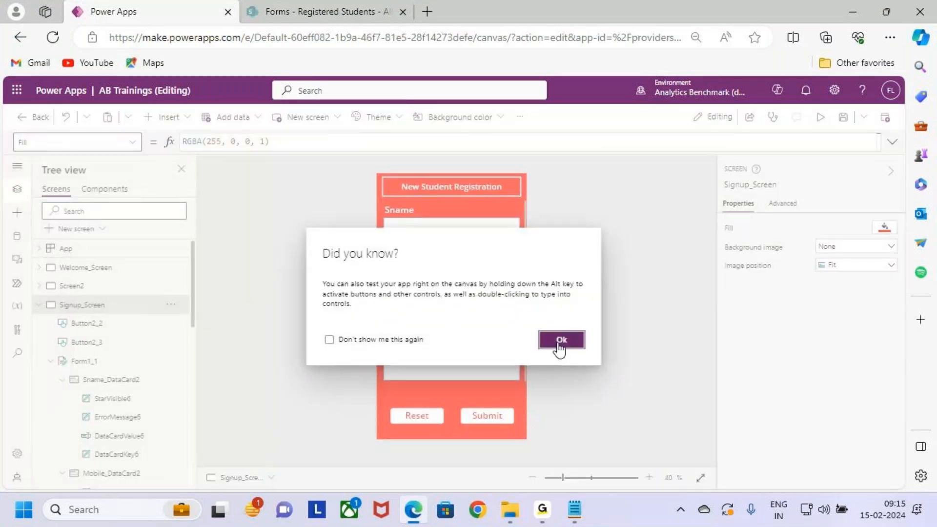
click(558, 345)
- Move the Reset and Submit buttons together up to Y 949, closer to the Password field
click(500, 413)
shift+click(412, 411)
drag(490, 414, 488, 404)
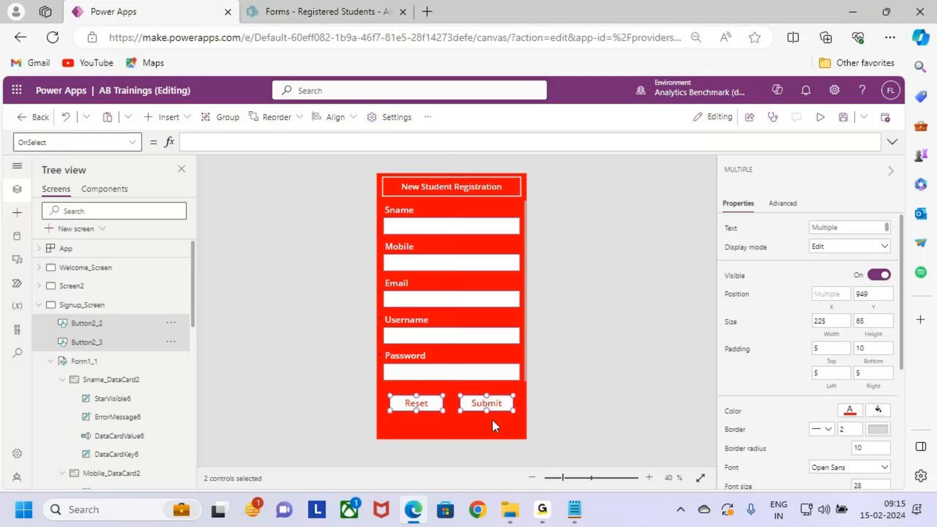
- Change the Submit button's text to "Signup"
click(488, 402)
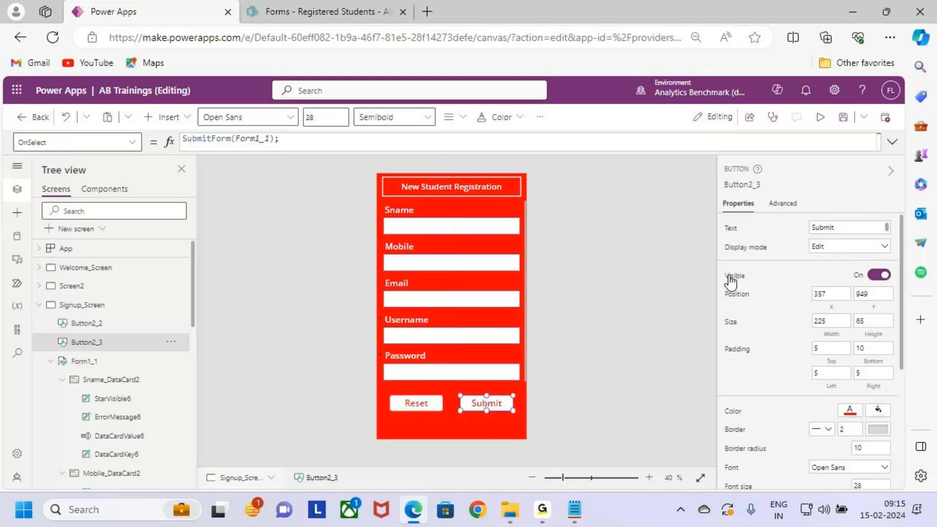
click(730, 228)
click(237, 146)
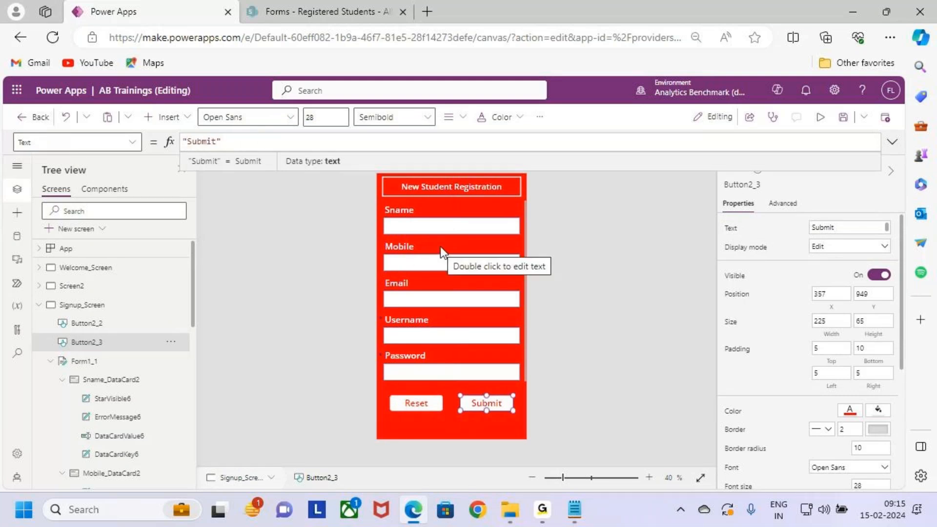
double_click(205, 142)
text(Signup)
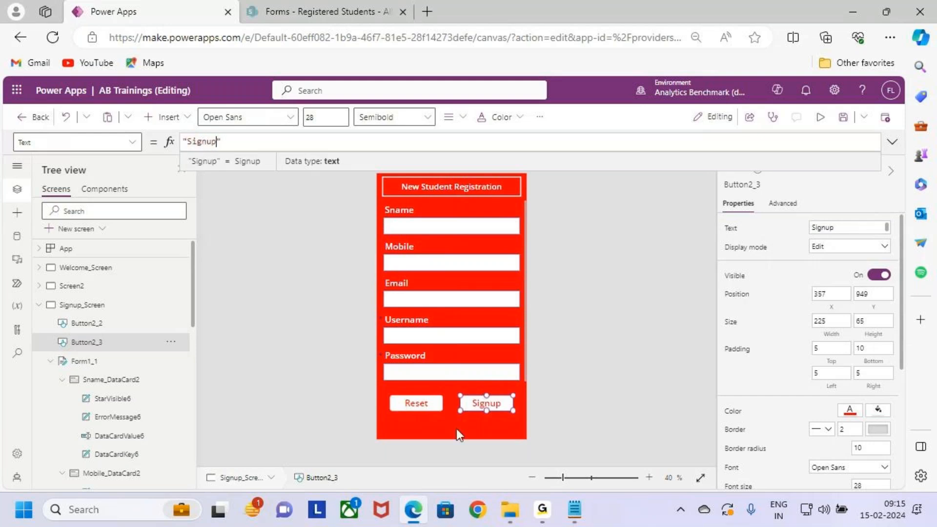
- Examine the OnSelect formulas of the Reset and Signup buttons, including the form submission and the navigation target
click(427, 409)
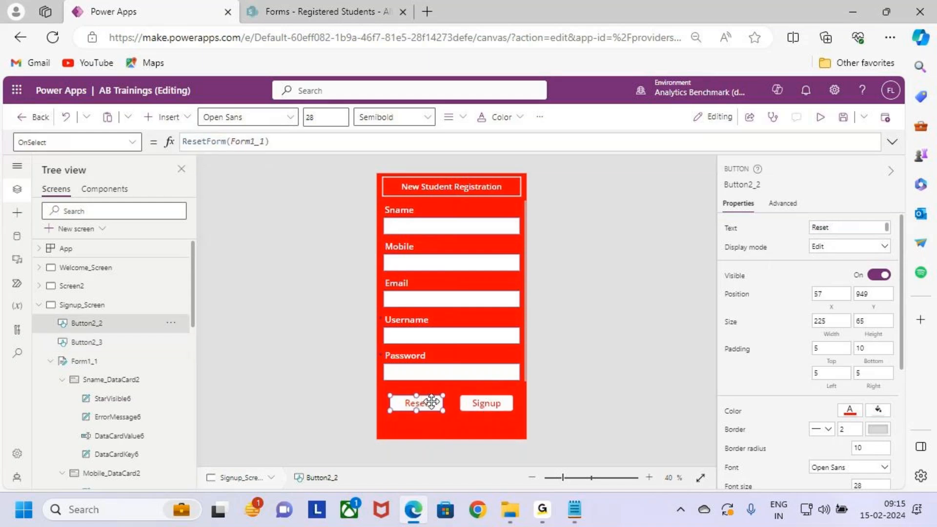
double_click(500, 405)
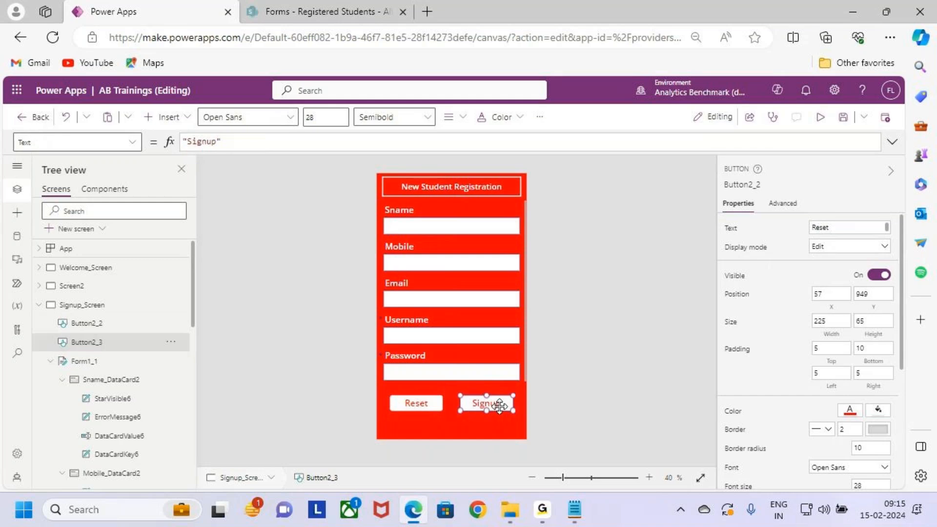
click(892, 142)
click(131, 142)
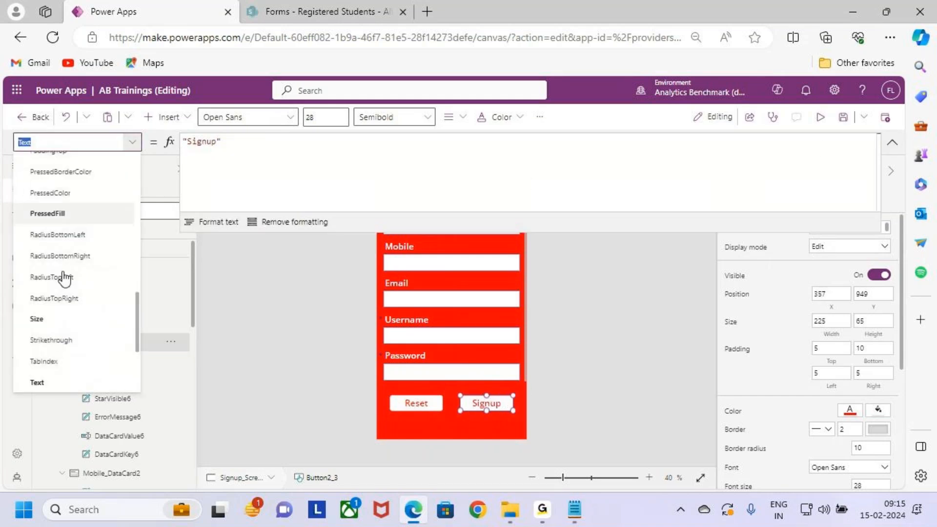
scroll(68, 257, up, 2)
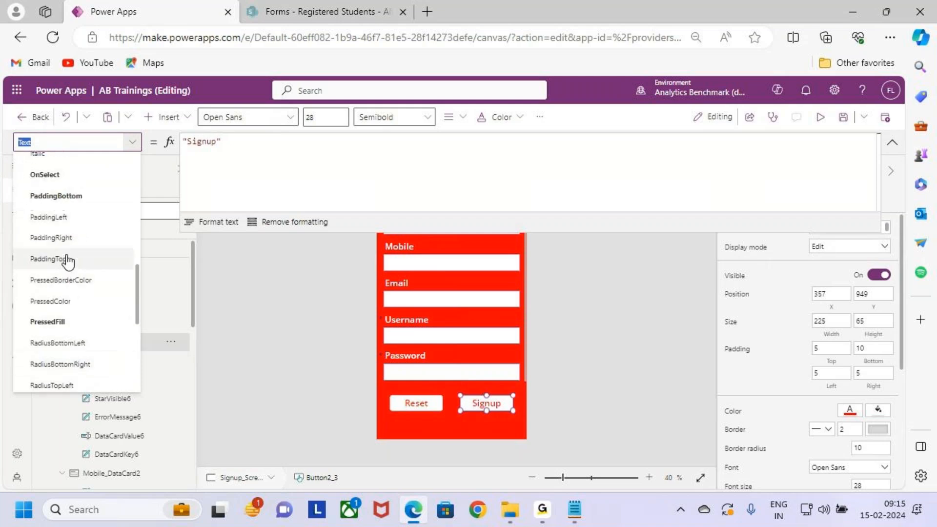
click(69, 174)
click(318, 167)
drag(282, 140, 182, 140)
drag(298, 161, 182, 161)
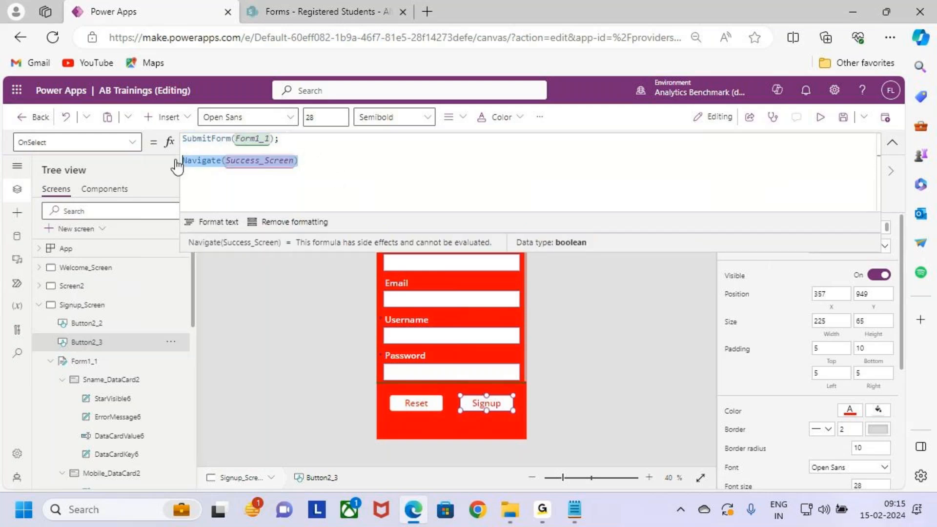
click(892, 142)
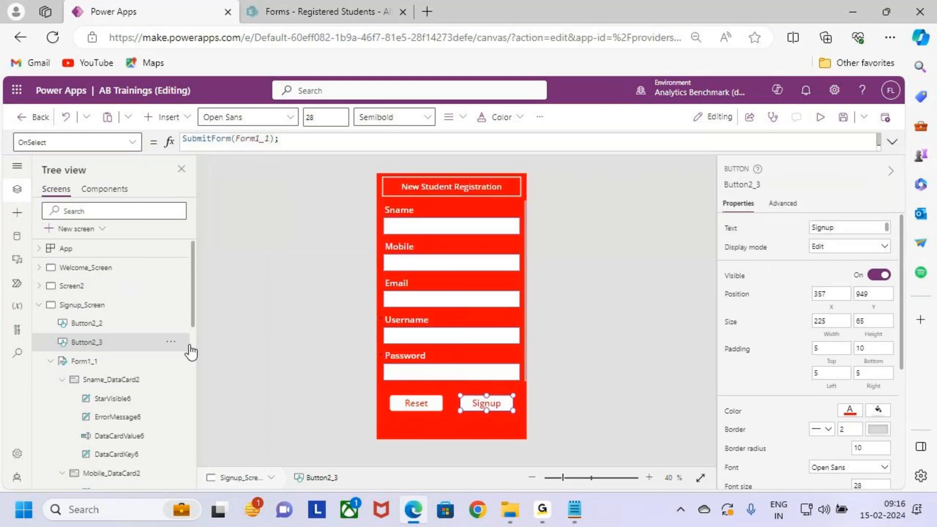
- Collapse Signup_Screen's contents and move Success_Screen up one place in the screen order, directly after Signup_Screen
click(39, 305)
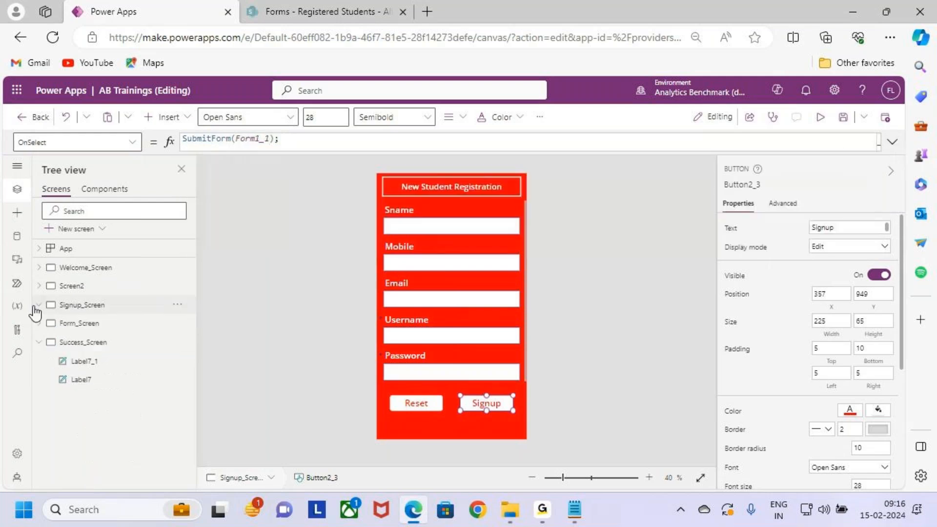
click(105, 343)
click(177, 342)
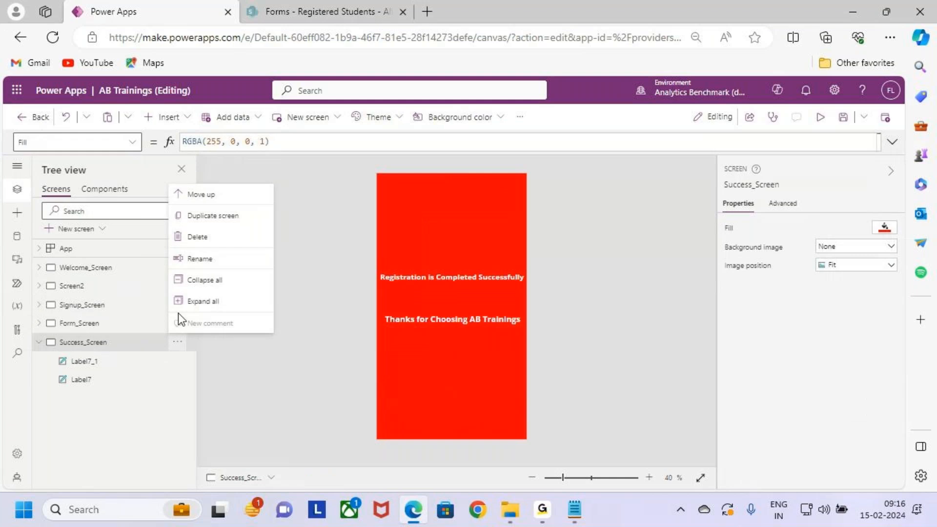
click(222, 194)
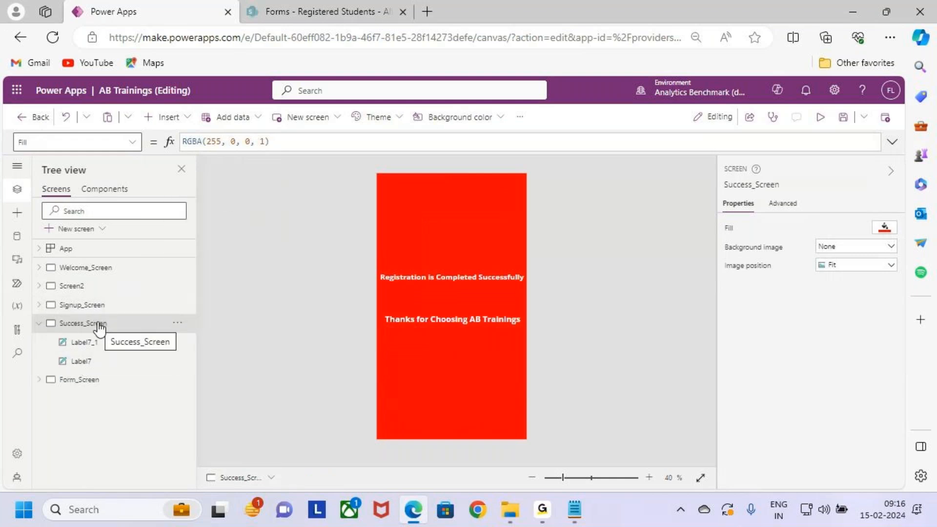
- Review Signup_Screen and Success_Screen in sequence, inspecting the text of the success screen's two message labels
click(100, 305)
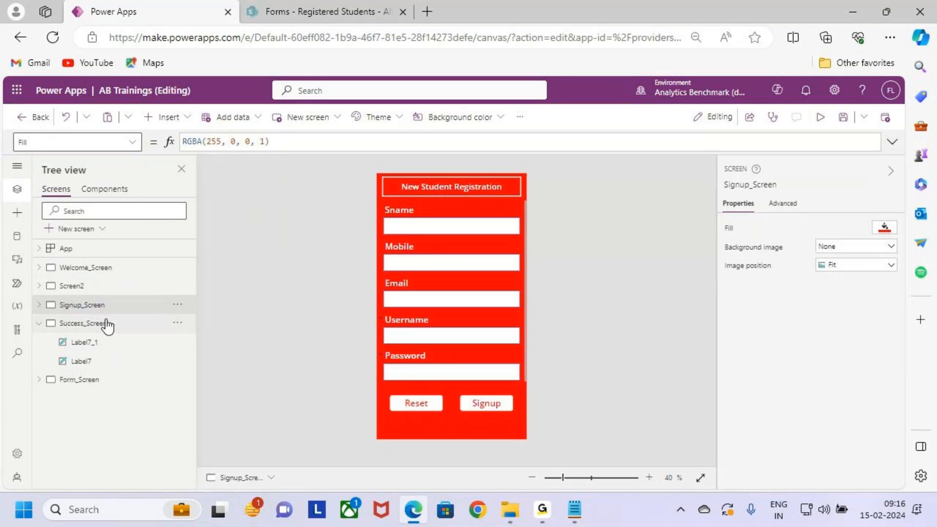
click(107, 325)
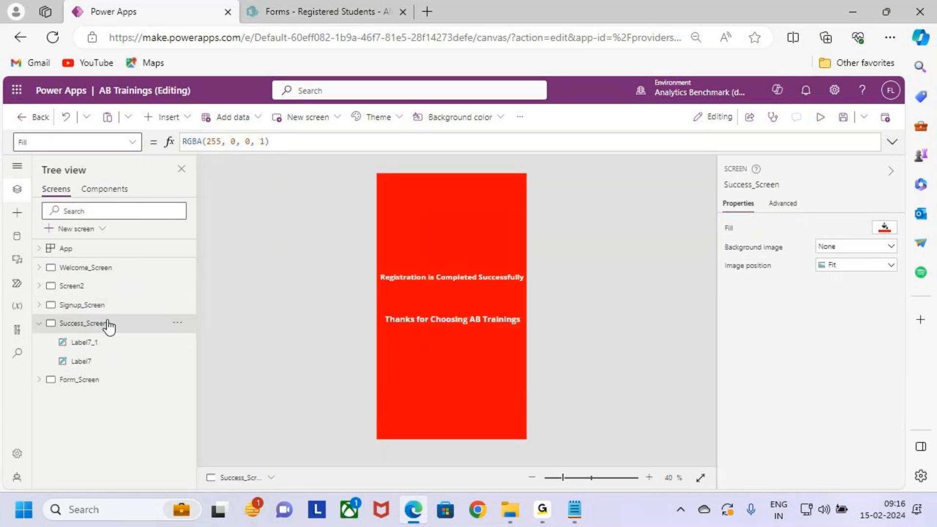
click(463, 275)
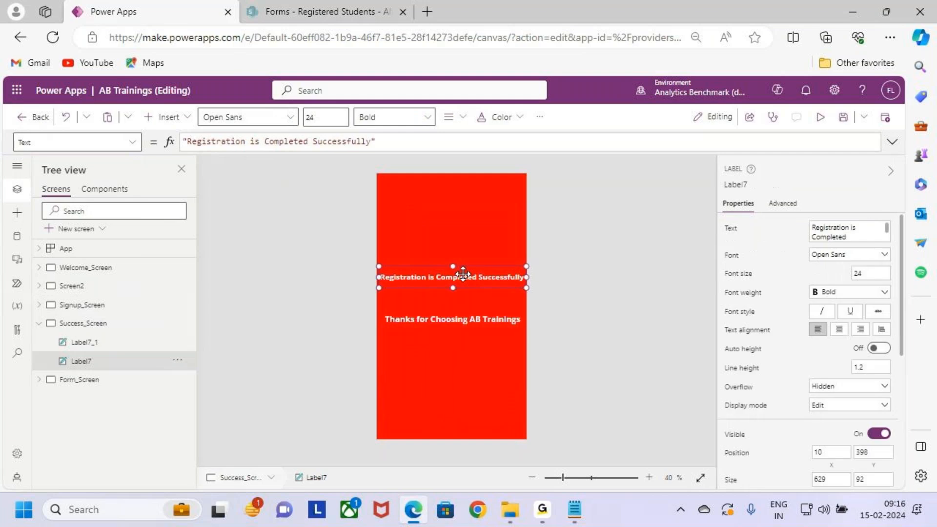
click(472, 319)
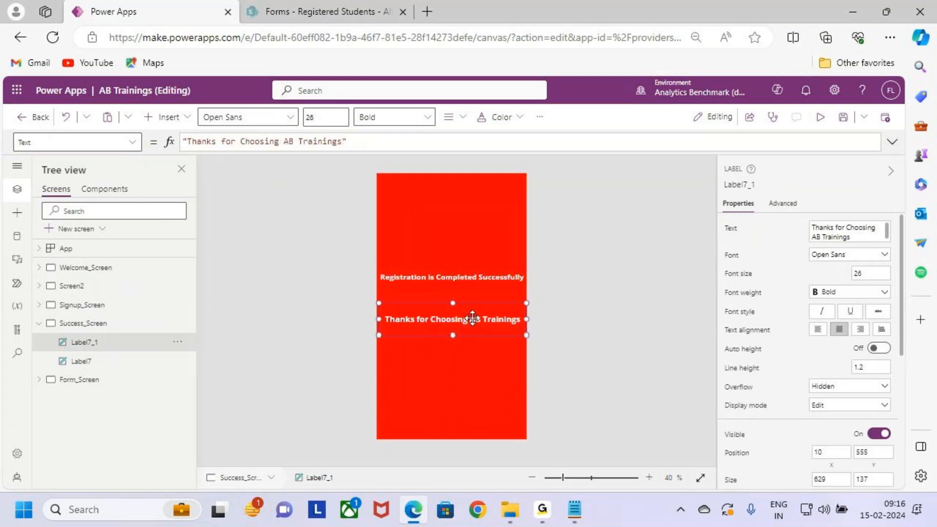
- Examine the Signup button's full OnSelect formula on Signup_Screen, focusing on the Navigate call that follows the form submission
click(102, 306)
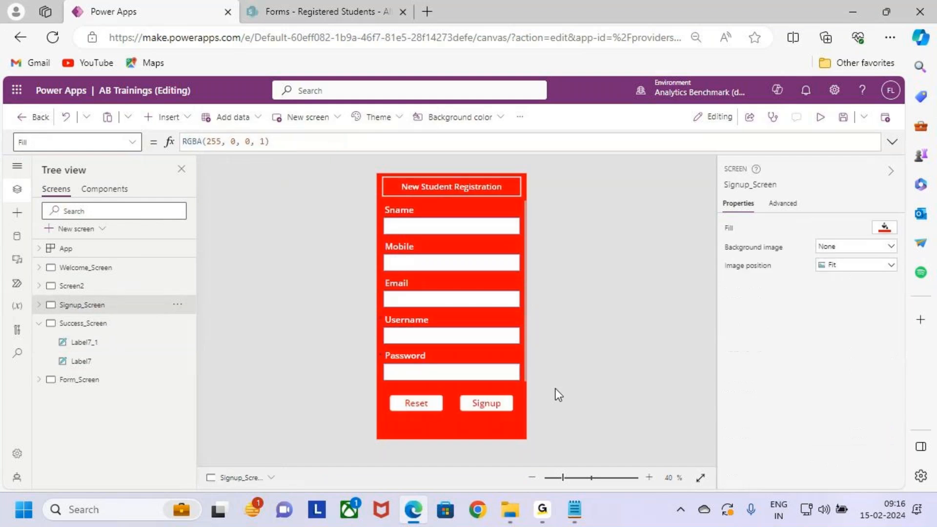
click(493, 403)
click(892, 142)
drag(296, 161, 172, 161)
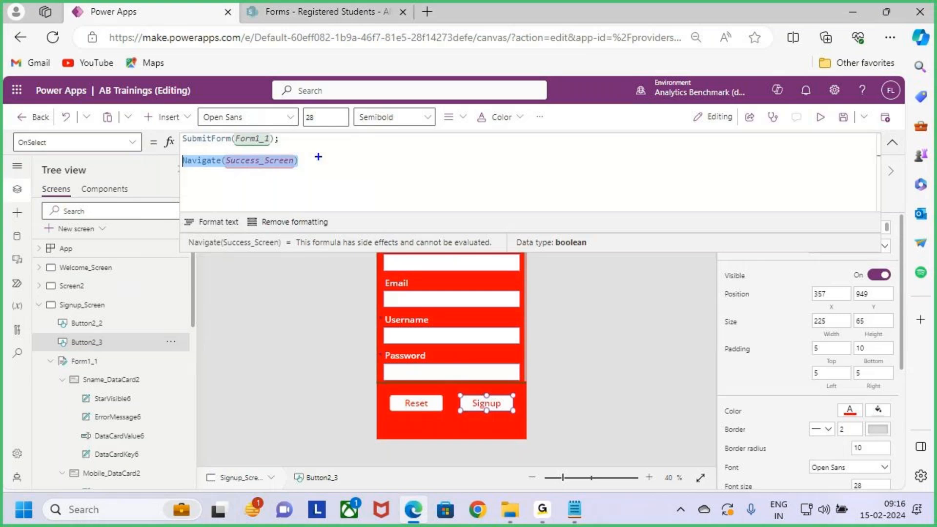
mouse_move(178, 151)
mouse_down()
mouse_move(239, 173)
mouse_move(319, 171)
mouse_up()
drag(208, 143, 232, 143)
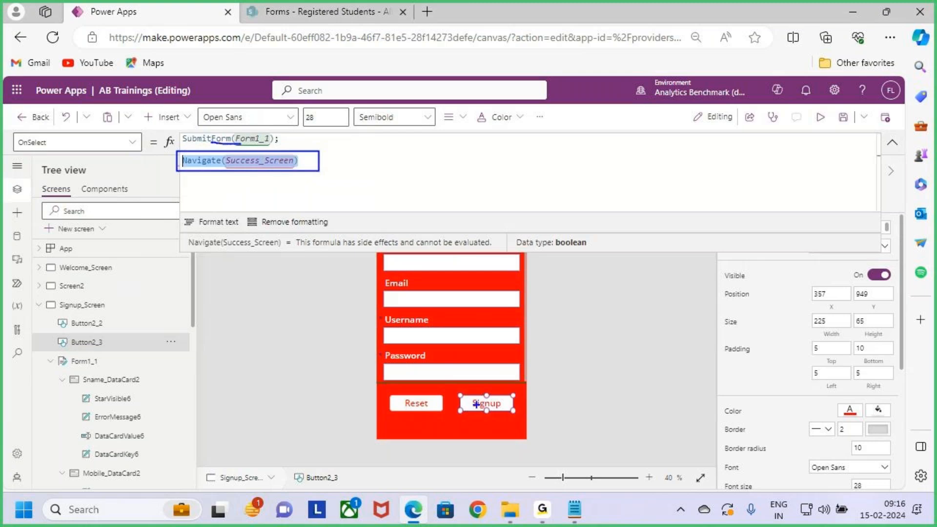
drag(454, 386, 522, 417)
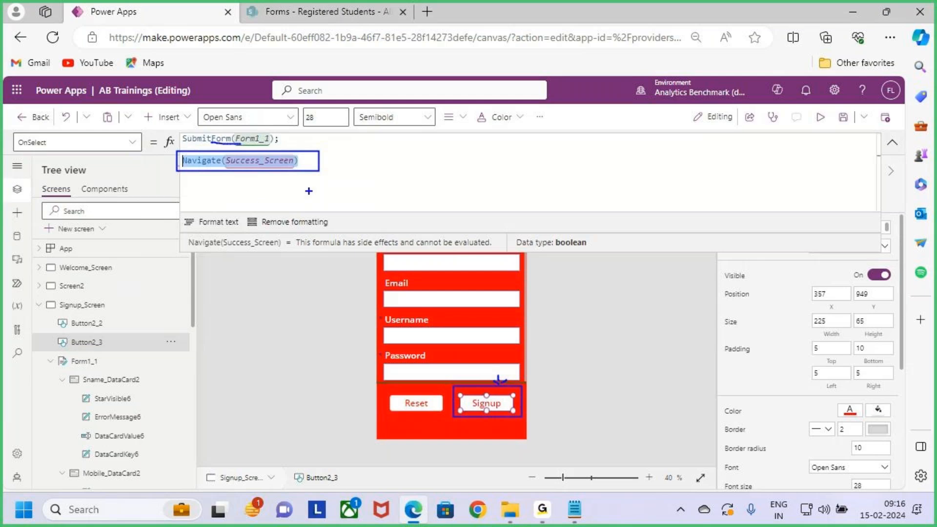
drag(320, 166, 362, 128)
key(Escape)
key(ctrl+2)
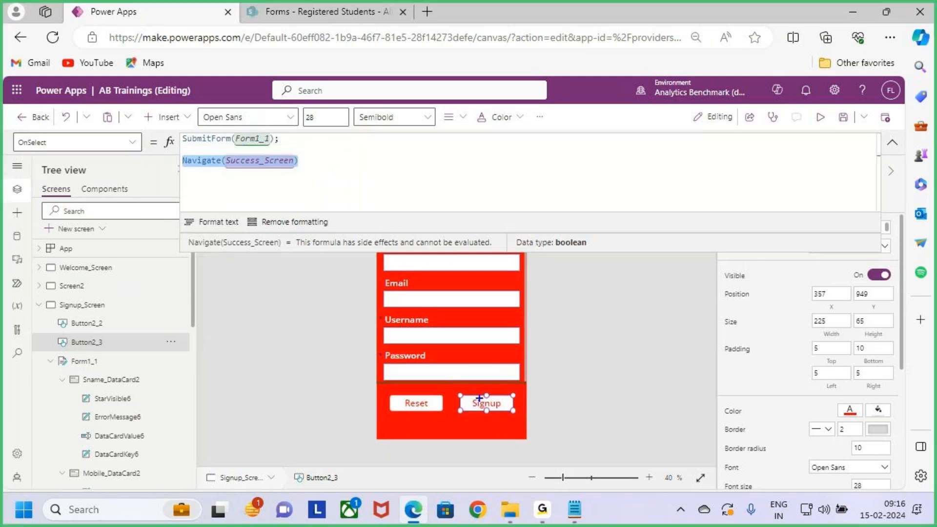
drag(177, 152, 319, 184)
drag(487, 410, 512, 391)
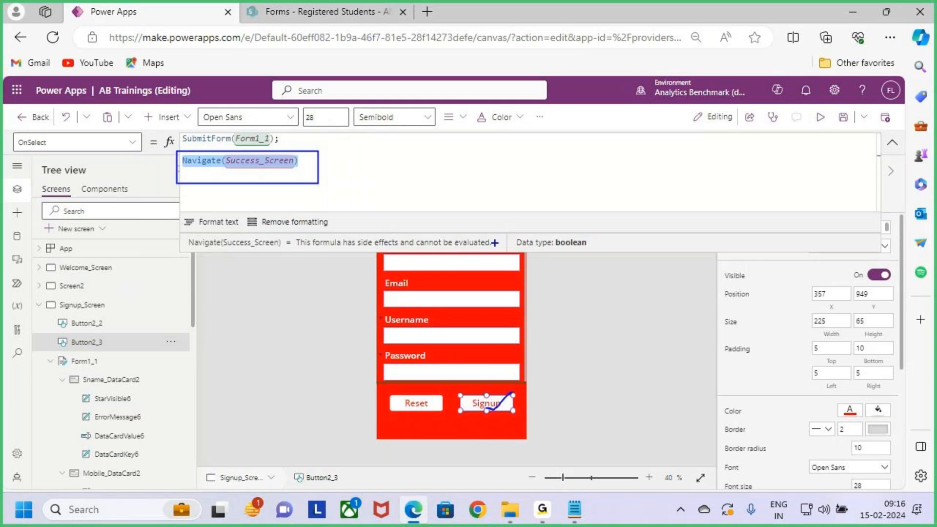
key(Escape)
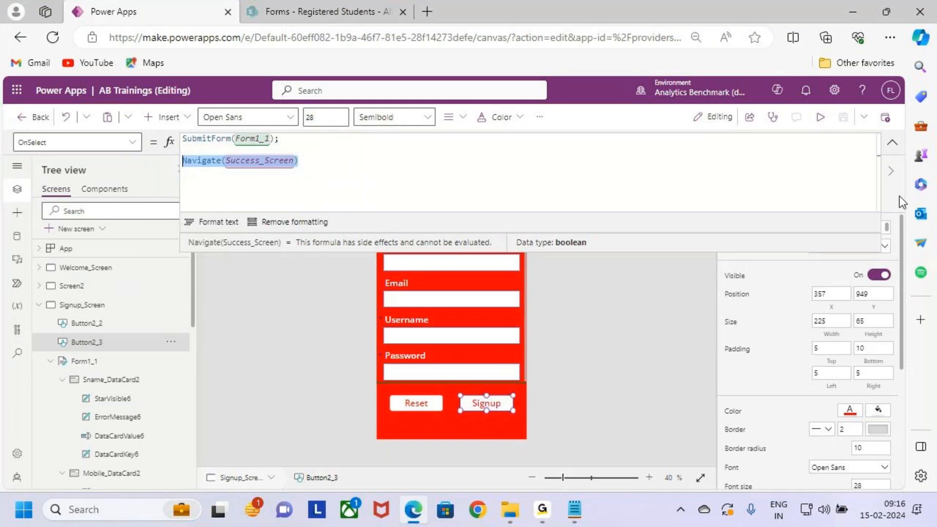
click(893, 144)
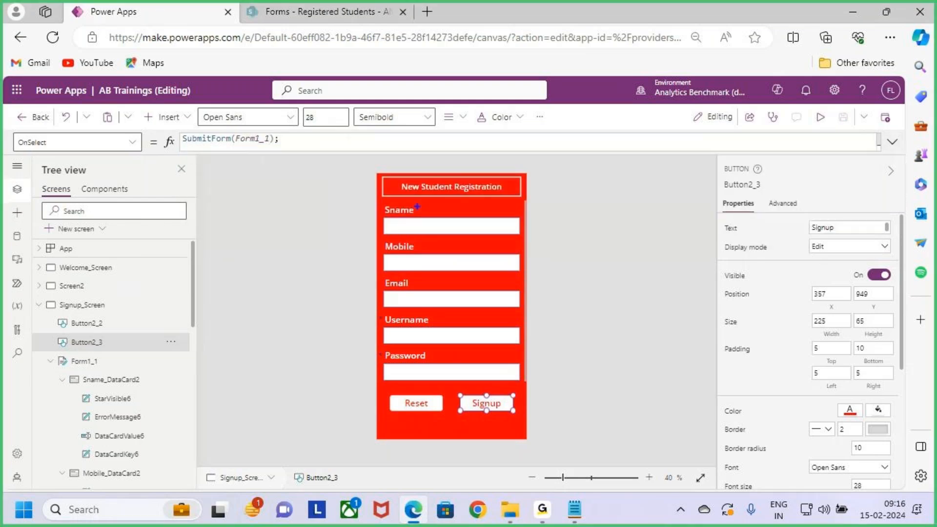
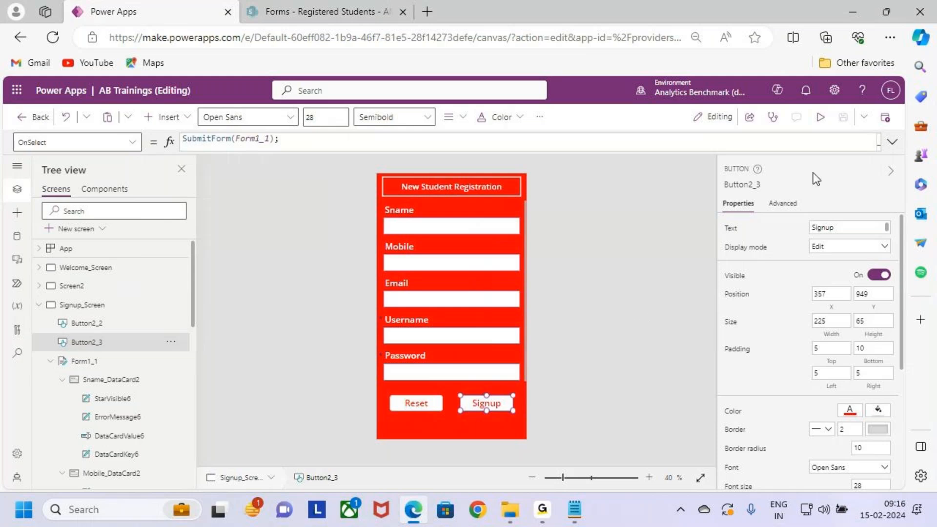
- Cut the Navigate(Success_Screen) call out of the Signup button's OnSelect formula, keeping only SubmitForm(Form1_1);
click(893, 142)
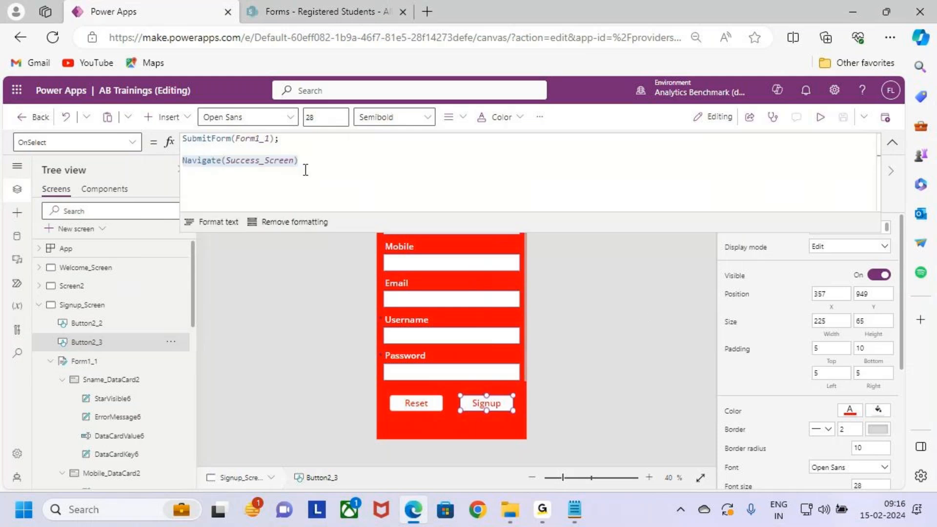
drag(306, 170, 181, 162)
key(ctrl+c)
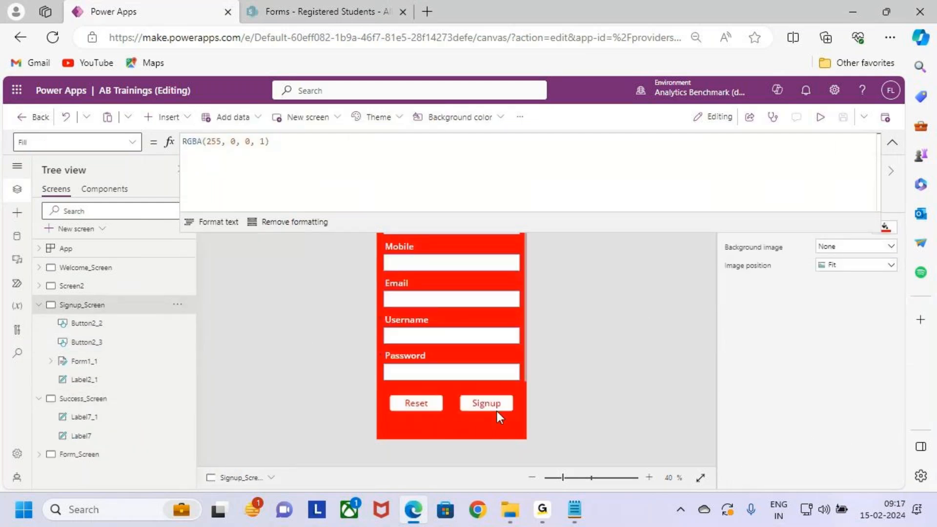
click(497, 410)
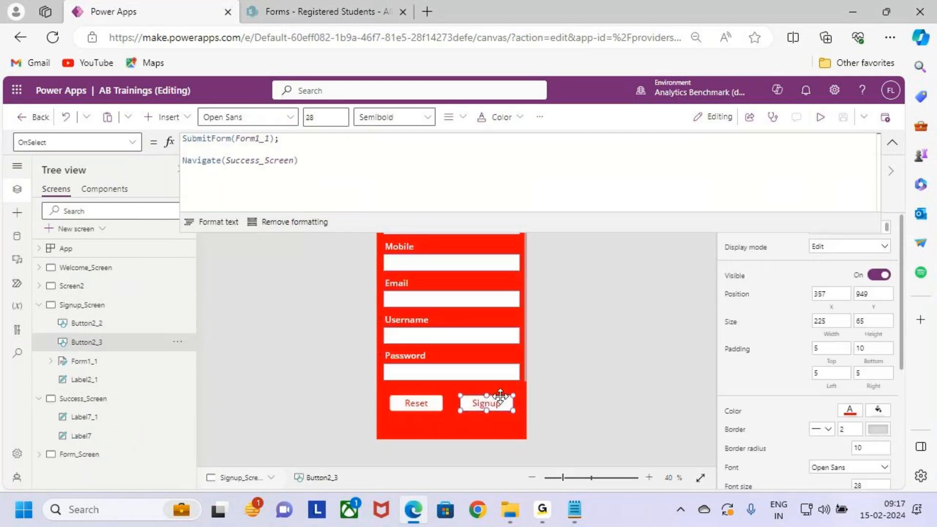
click(324, 171)
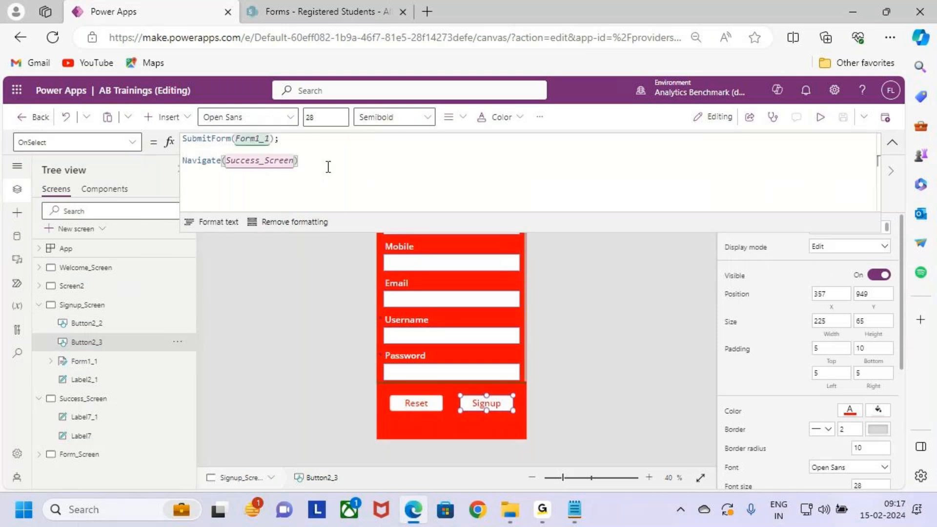
drag(344, 160, 184, 160)
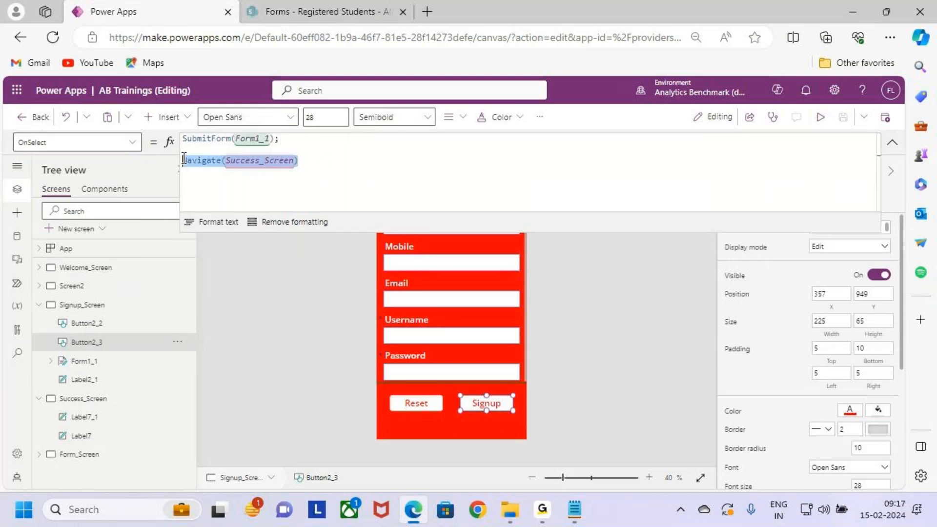
key(BackSpace)
key(BackSpace)
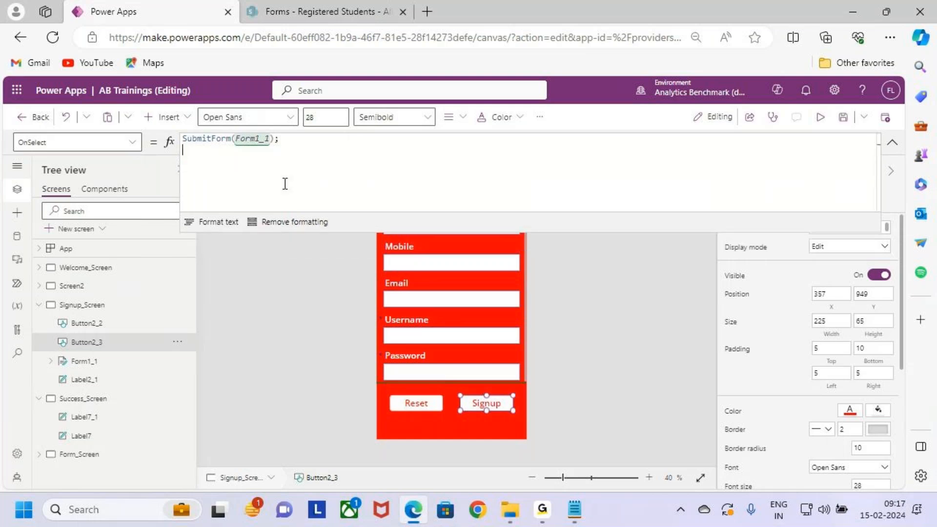
key(BackSpace)
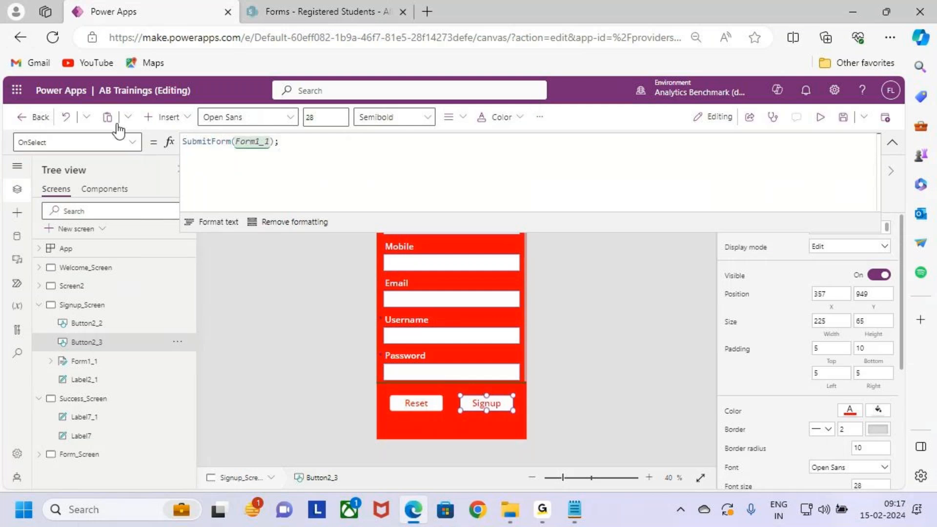
- Set the OnSuccess formula of Form1_1 on Signup_Screen to Navigate(Success_Screen), replacing the default value
click(135, 144)
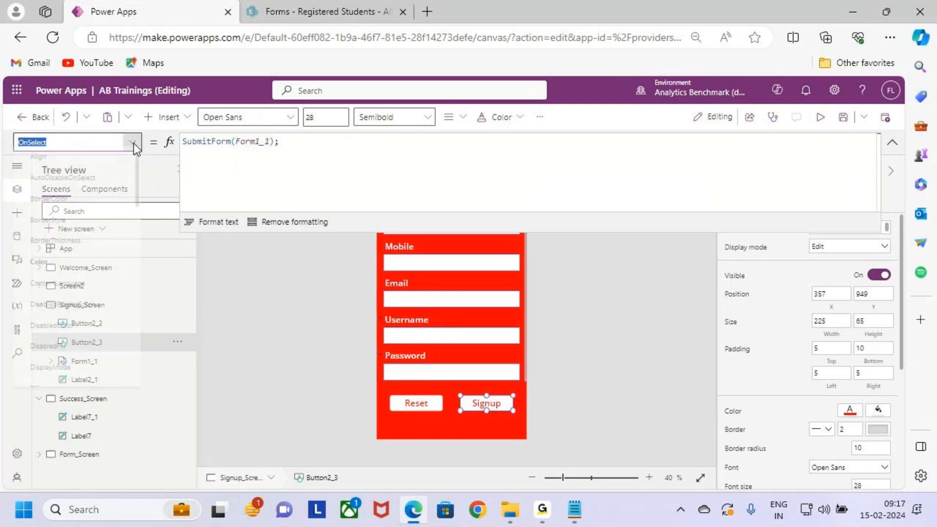
click(144, 177)
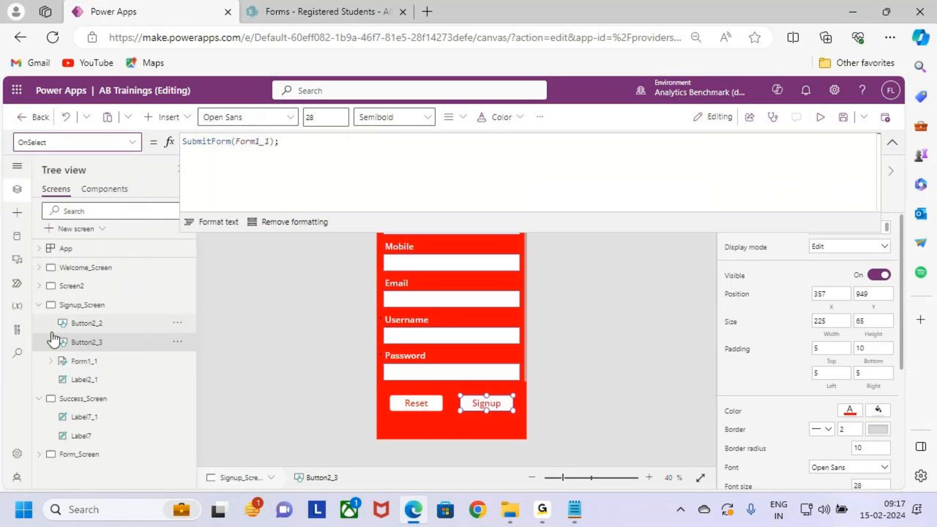
click(81, 361)
click(130, 142)
click(131, 142)
click(135, 147)
scroll(79, 307, down, 3)
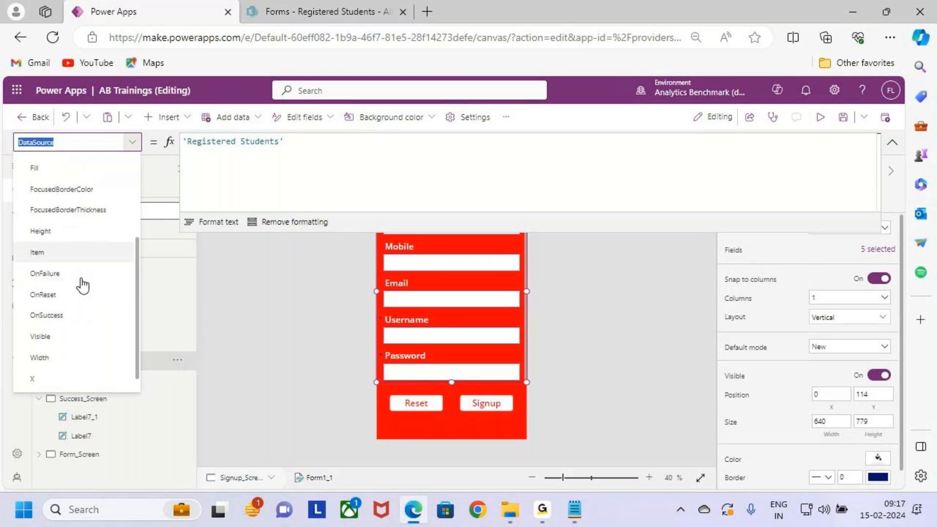
click(81, 313)
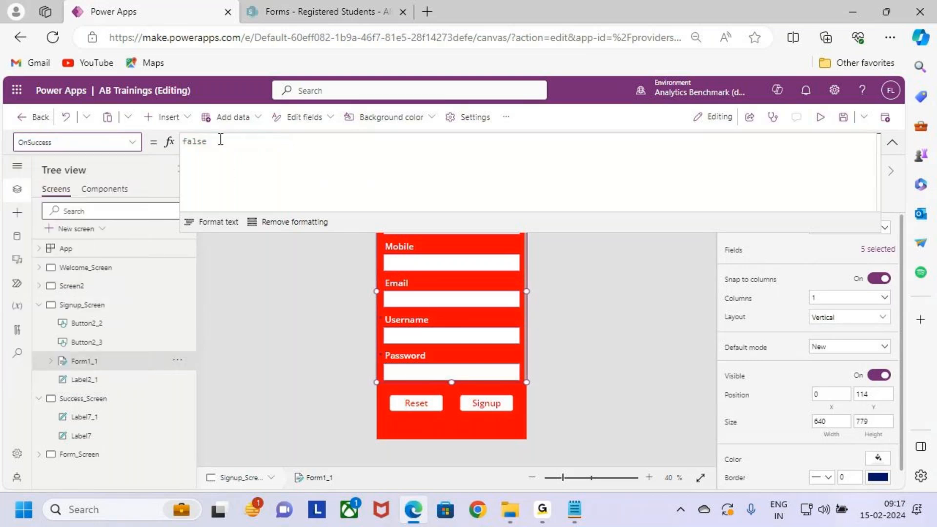
drag(224, 140, 169, 141)
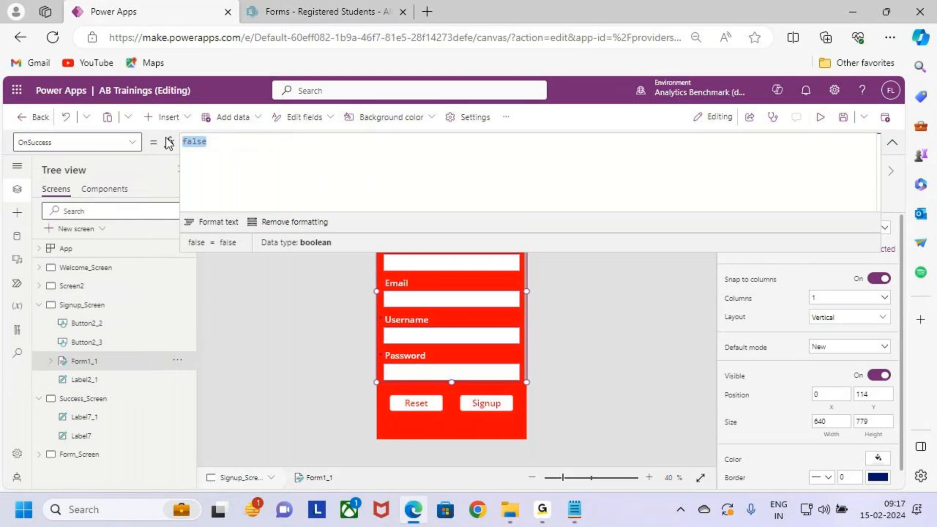
key(BackSpace)
key(ctrl+v)
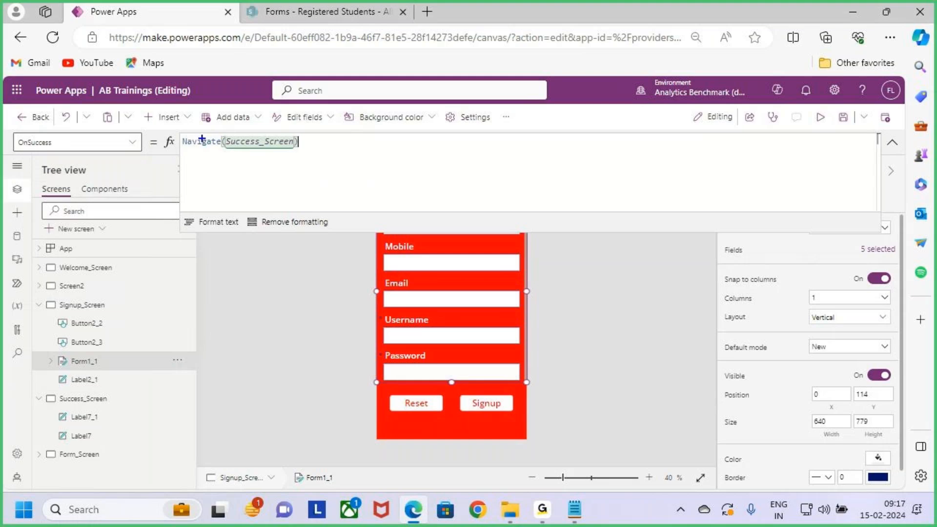
drag(177, 133, 320, 153)
drag(44, 153, 72, 126)
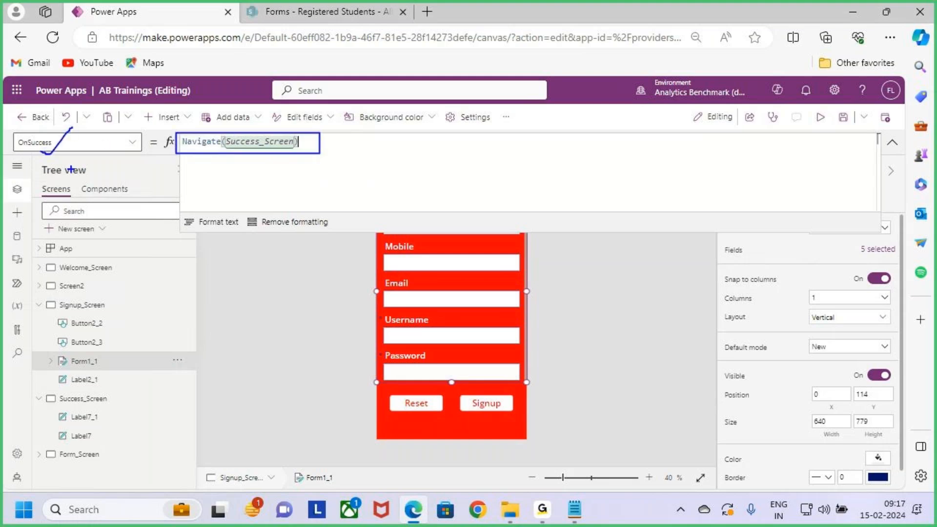
mouse_move(236, 131)
mouse_down()
mouse_move(239, 104)
mouse_move(234, 145)
mouse_up()
key(Escape)
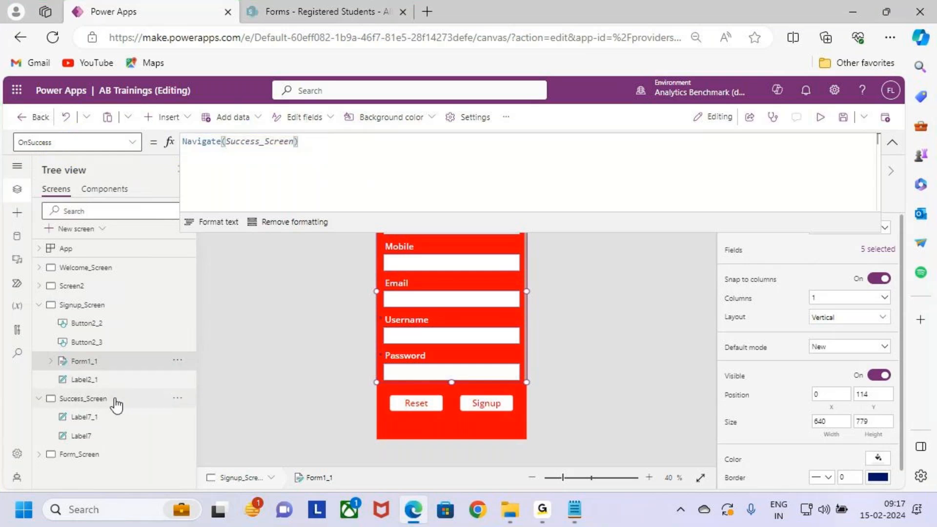
- Review Success_Screen, Signup_Screen and the Signup button to trace the flow from submission to success
click(114, 399)
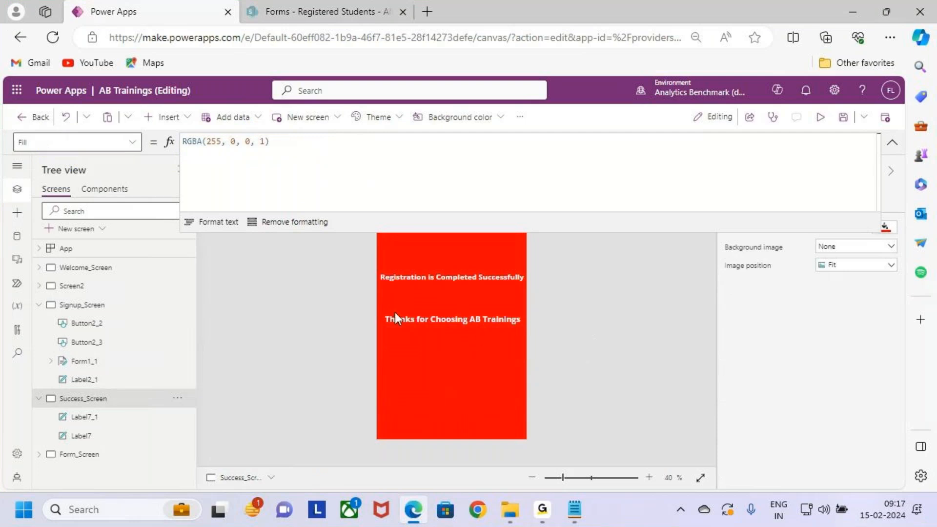
click(82, 305)
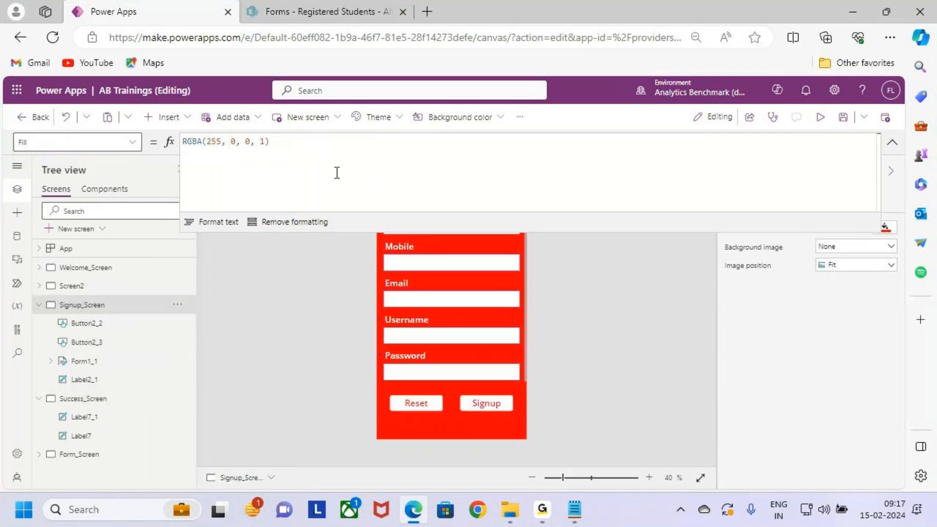
click(311, 166)
click(485, 396)
- Extend Form1_1's OnSuccess formula after the Navigate call with a Notify call showing "Registartion is Completed Successfully"
click(86, 362)
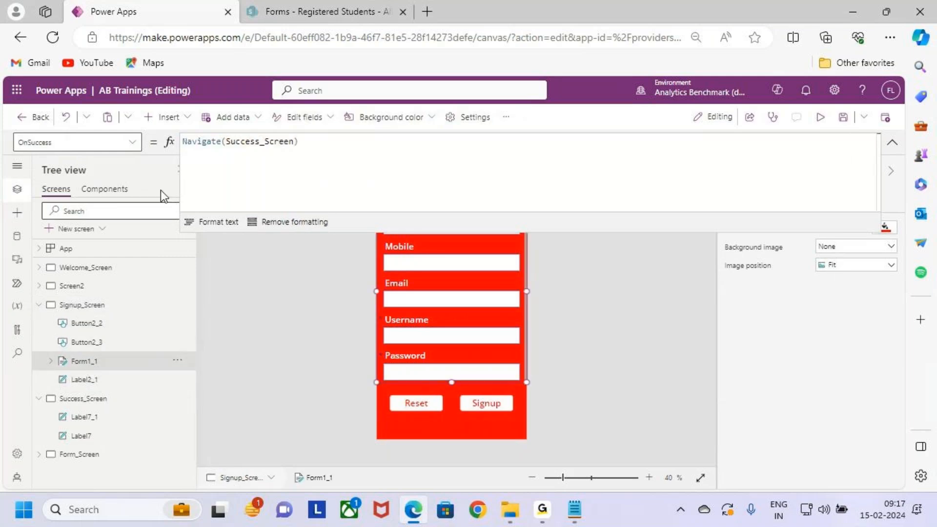
click(325, 141)
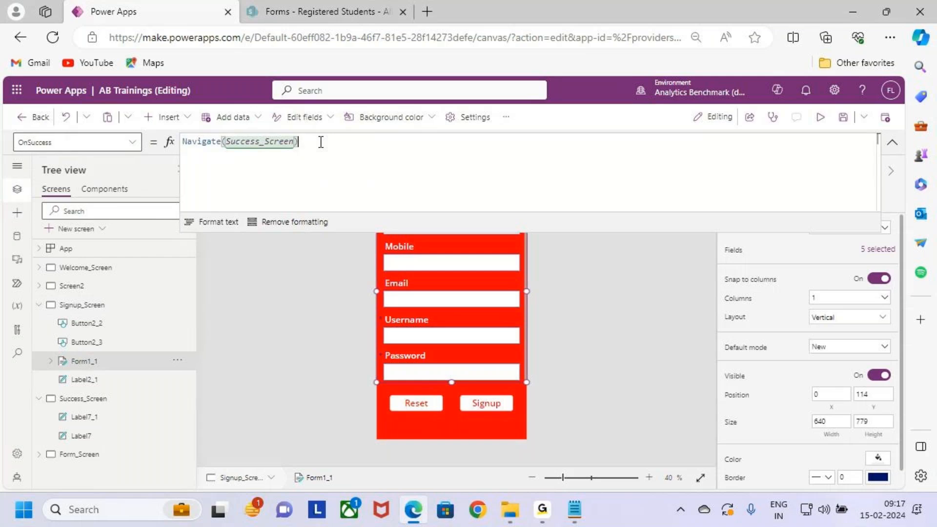
text(;)
key(shift+Return)
text(N)
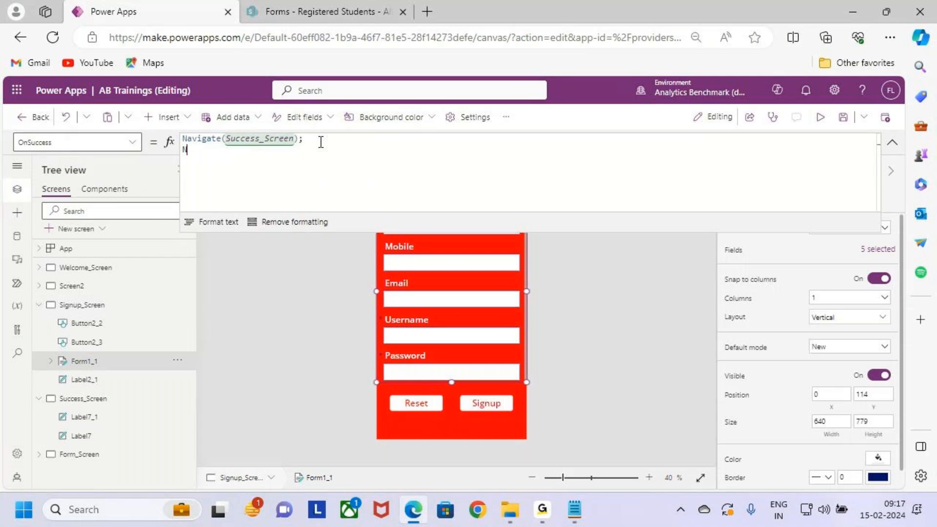
text(otif)
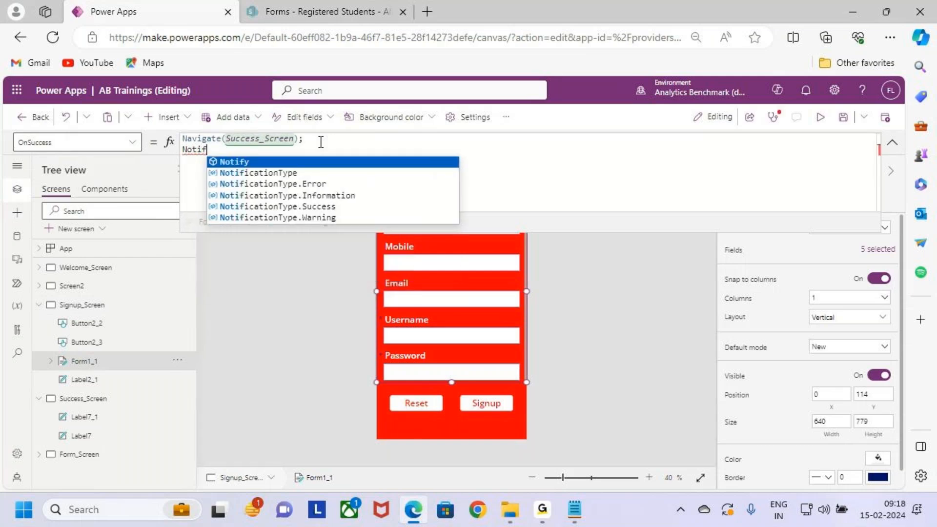
text(y()
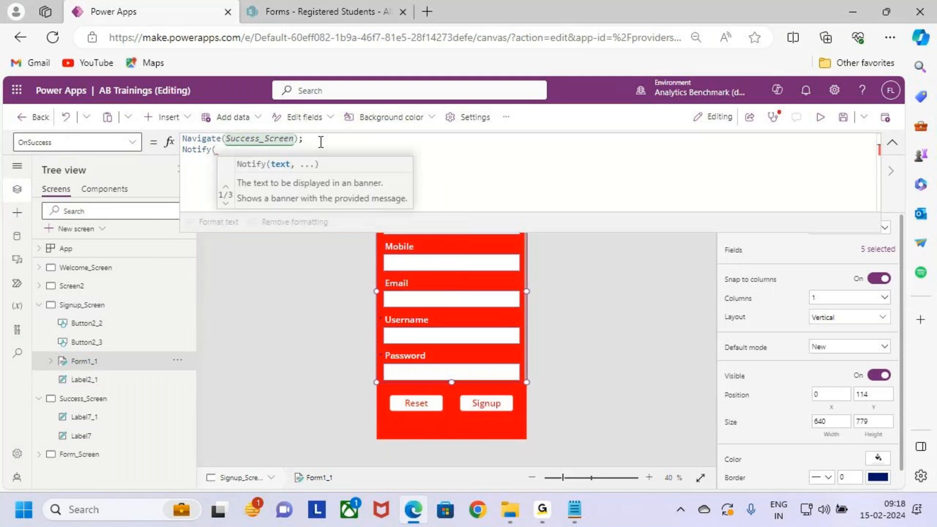
text("Registar)
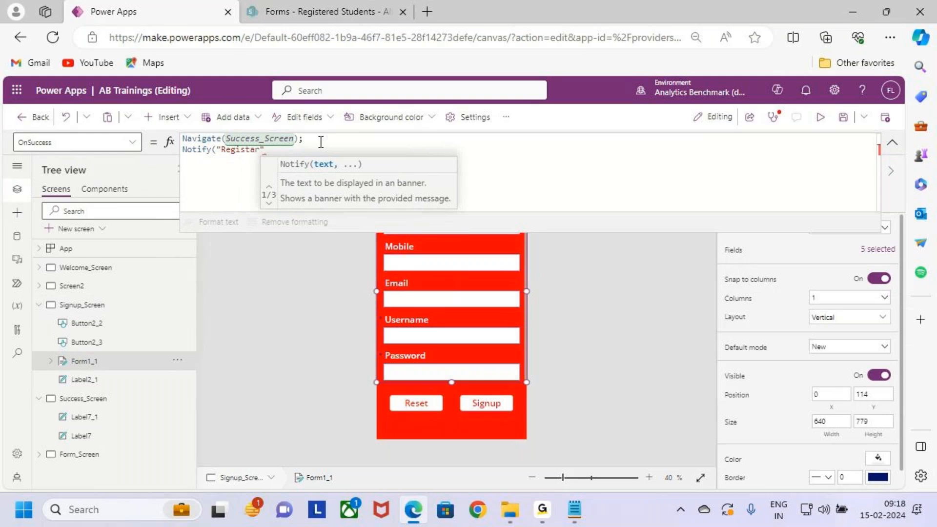
text(tion is Co)
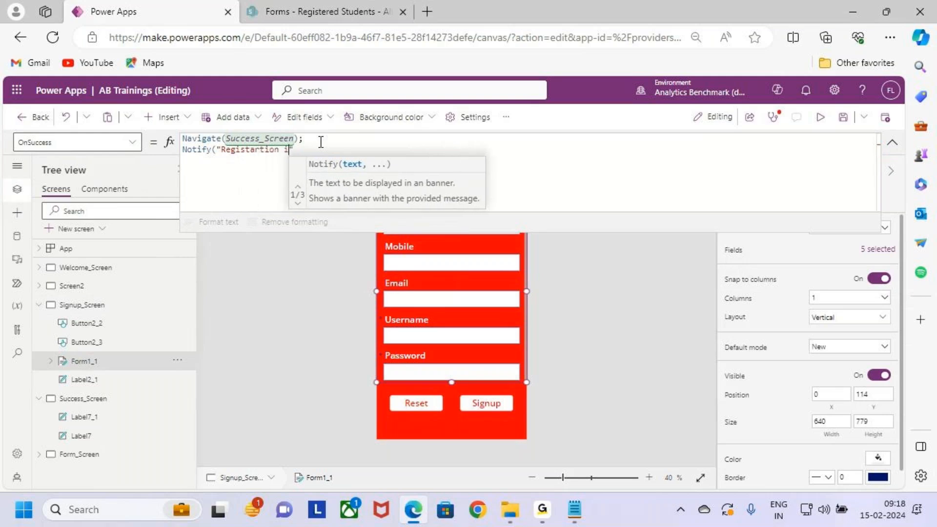
text(mpleted)
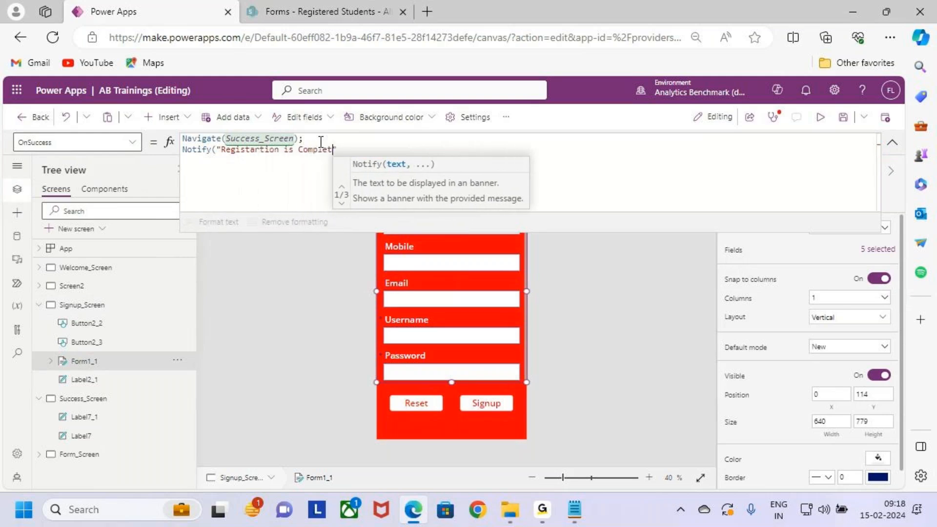
text( Success)
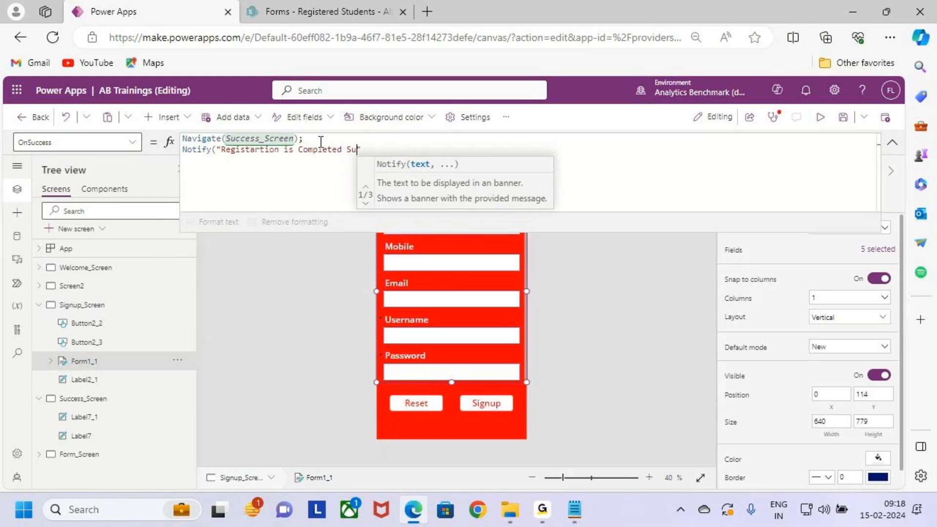
text(fully)
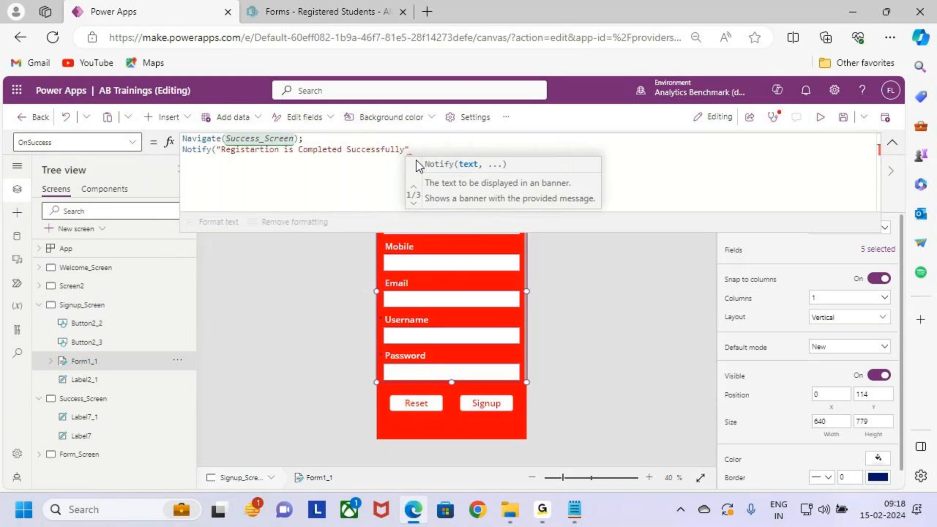
text(",)
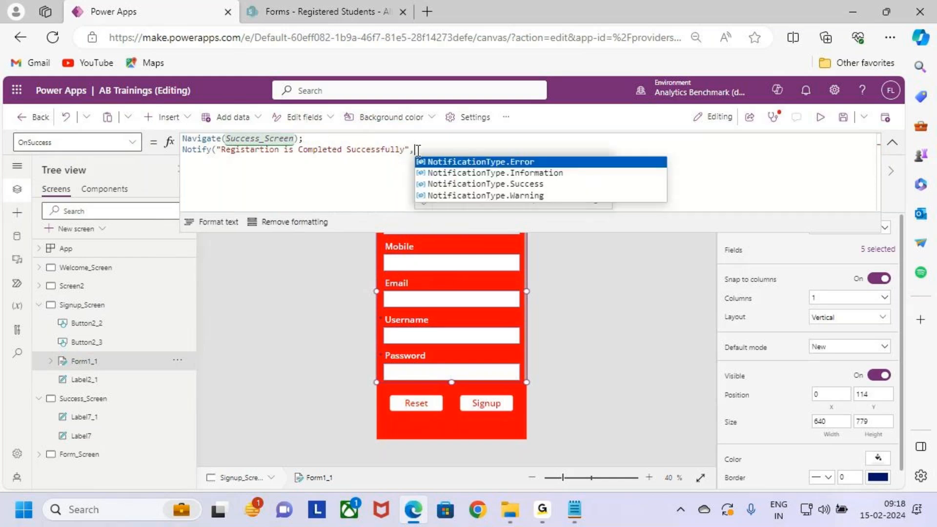
- Complete the Notify call with NotificationType.Success as its notification type and save the app
key(Right)
key(BackSpace)
key(BackSpace)
text(",)
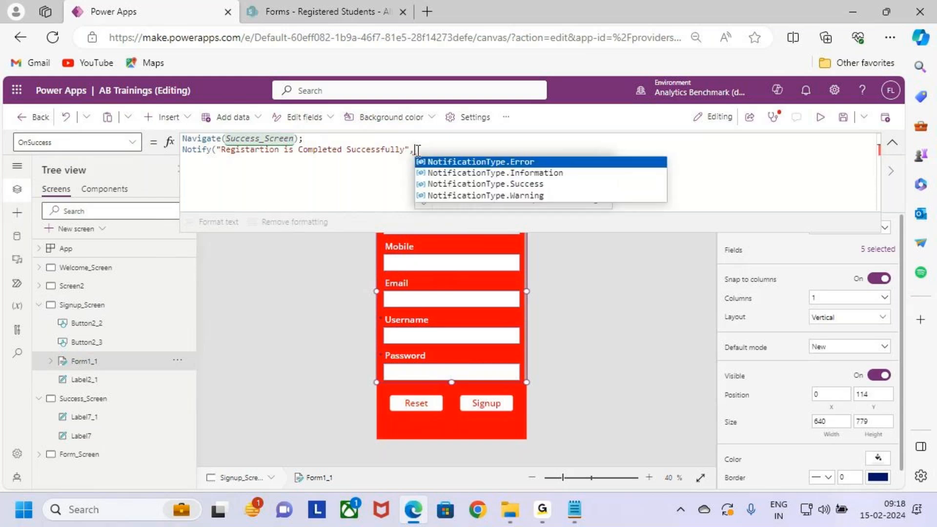
key(Down)
key(Down)
key(Tab)
text())
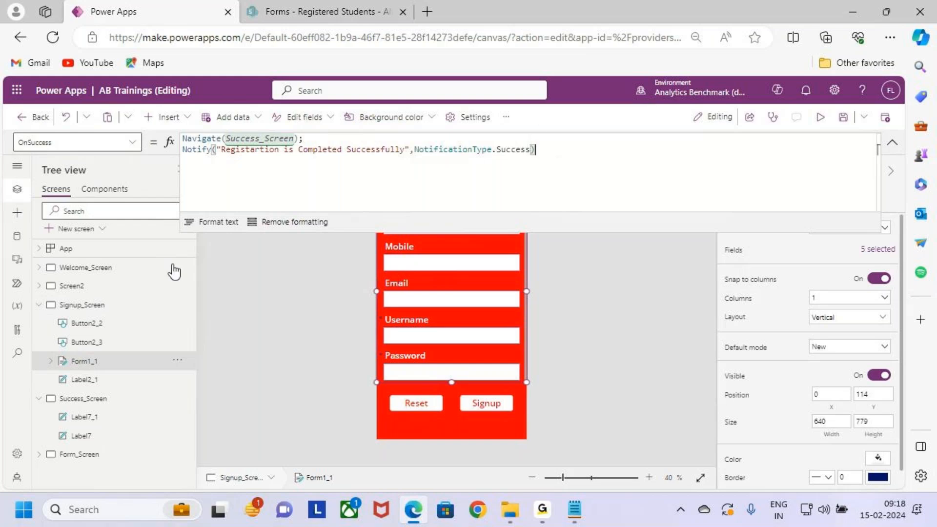
click(843, 117)
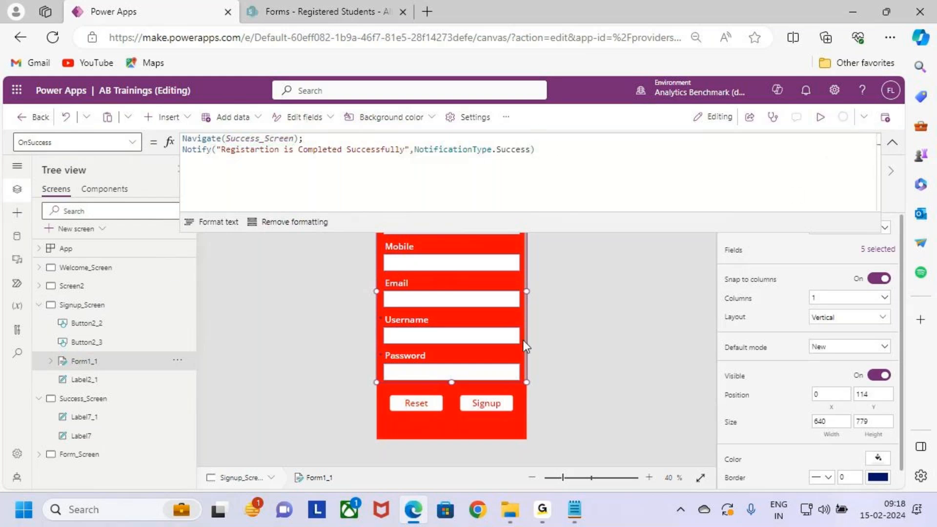
- Preview Signup_Screen's registration form with its Signup button in play mode, and return to editing
click(892, 142)
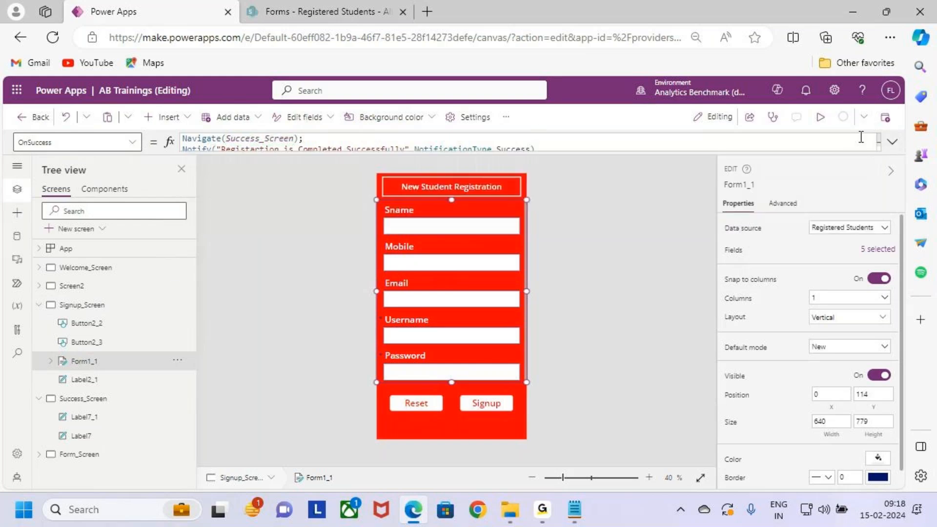
click(825, 123)
mouse_move(369, 175)
mouse_down()
mouse_move(498, 376)
mouse_move(546, 389)
mouse_up()
drag(467, 403, 525, 424)
drag(526, 326, 602, 233)
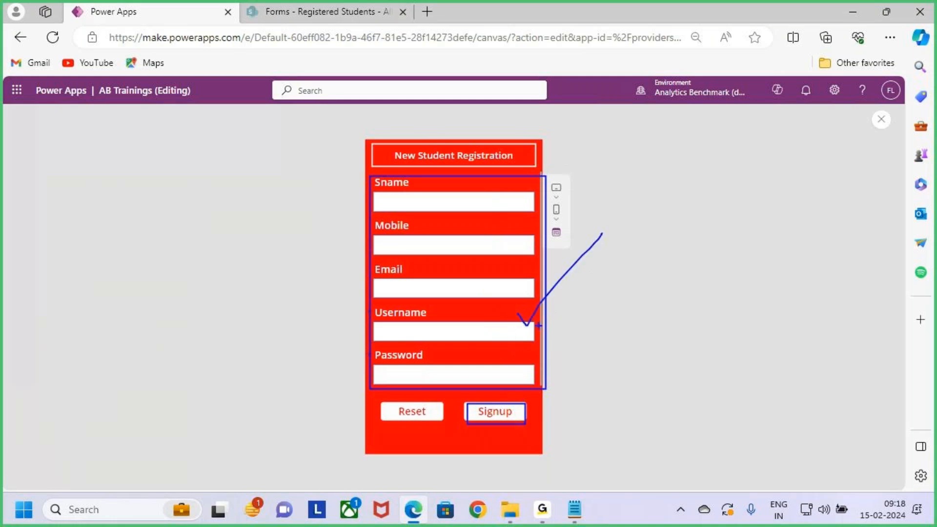
key(Escape)
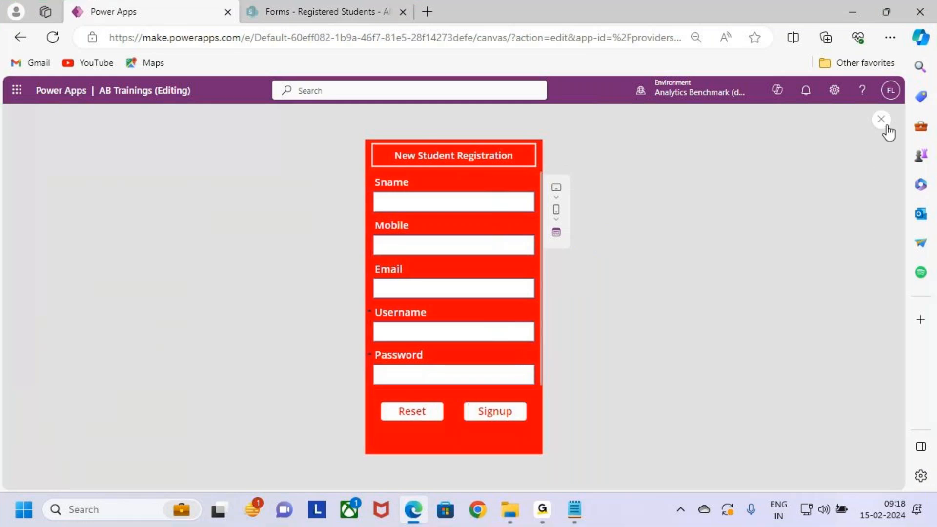
click(882, 119)
click(561, 338)
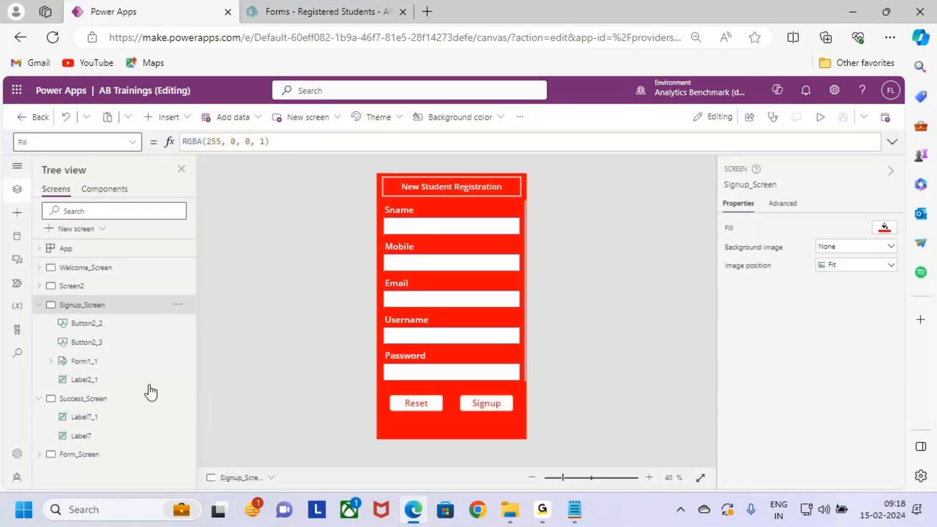
- Preview the app from Welcome_Screen through Get Started to check which form New Student Registration opens, and return to editing
click(83, 398)
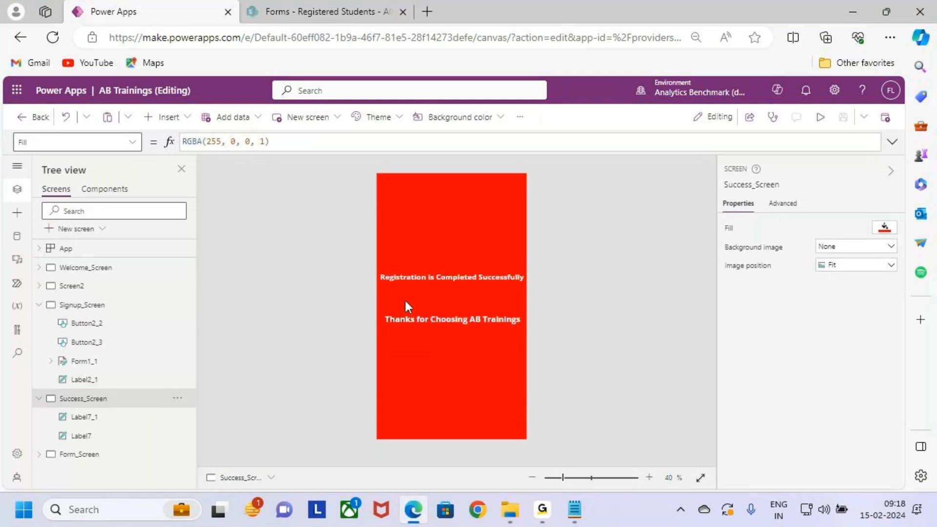
click(106, 313)
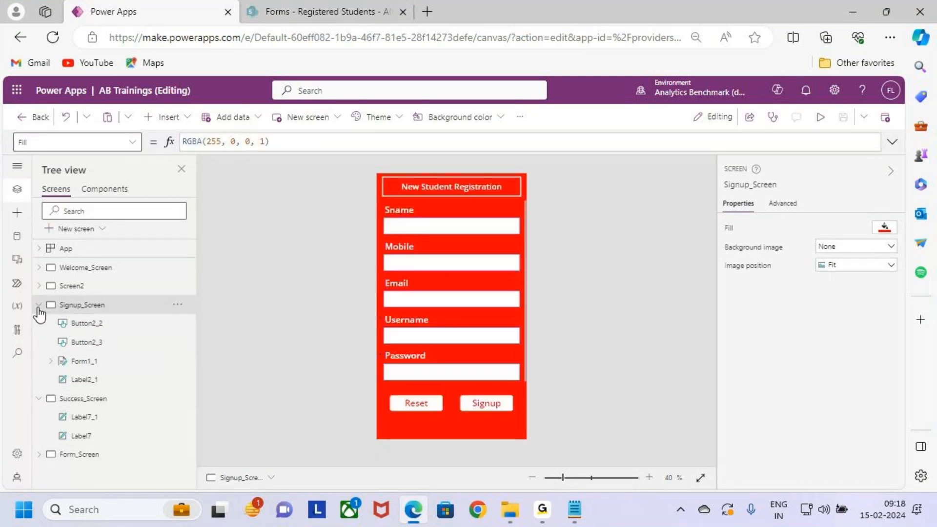
click(93, 270)
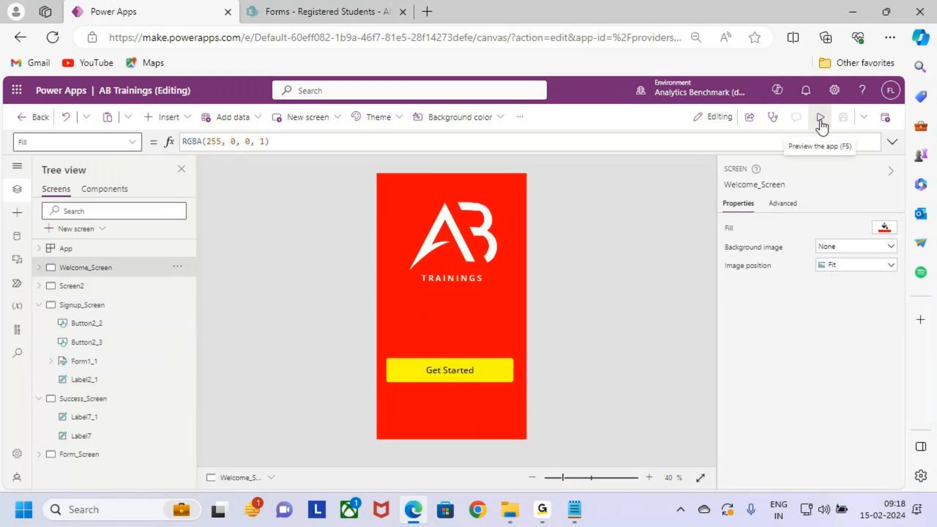
click(820, 117)
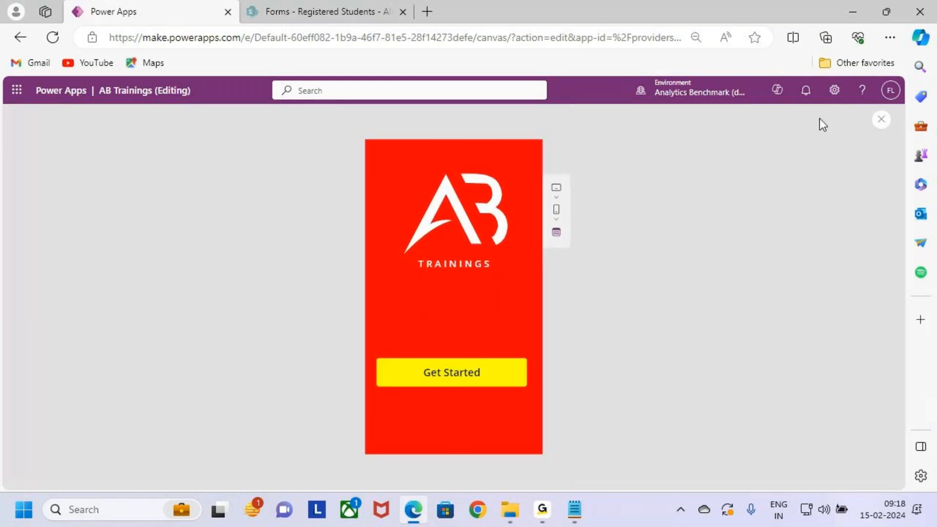
click(487, 379)
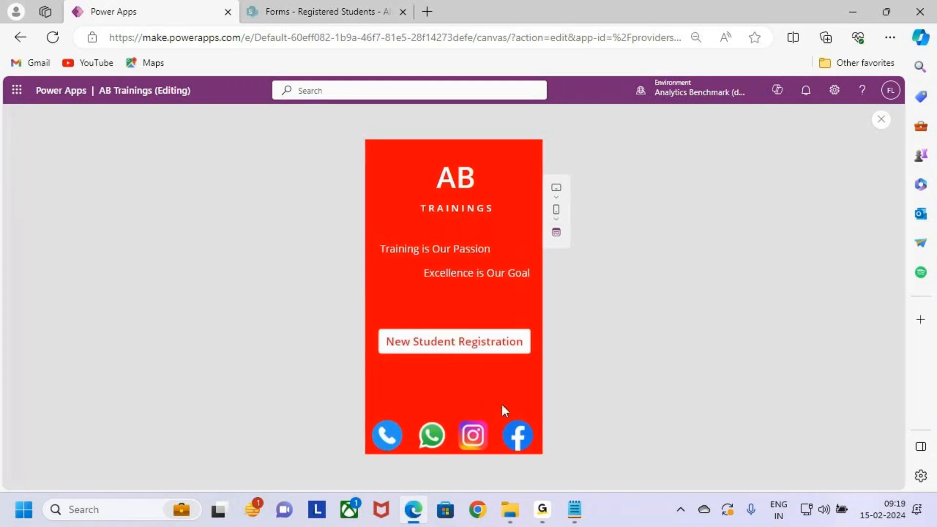
click(500, 343)
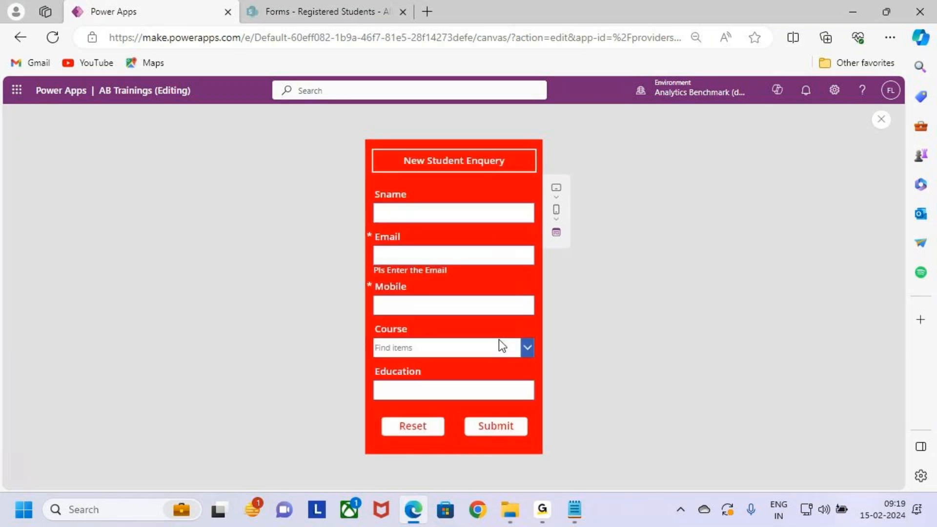
key(ctrl+2)
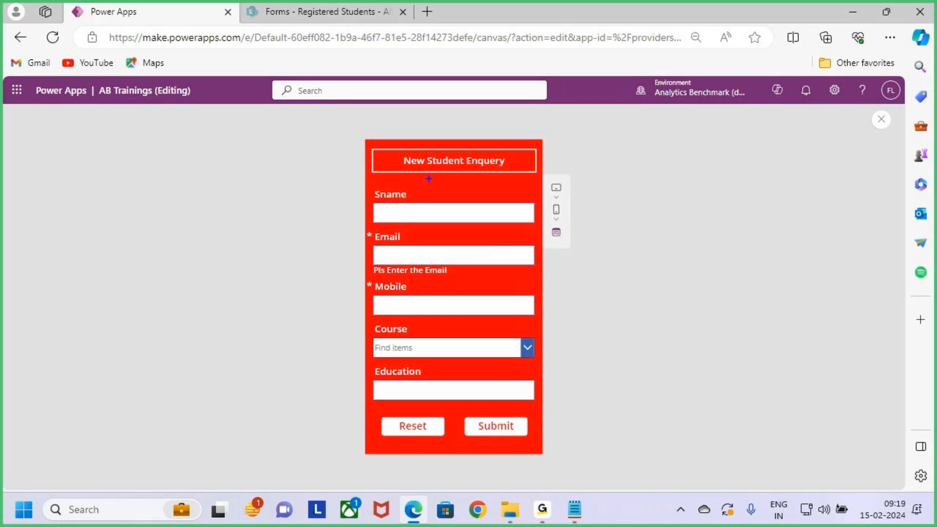
drag(382, 147, 541, 178)
drag(477, 130, 479, 153)
key(Escape)
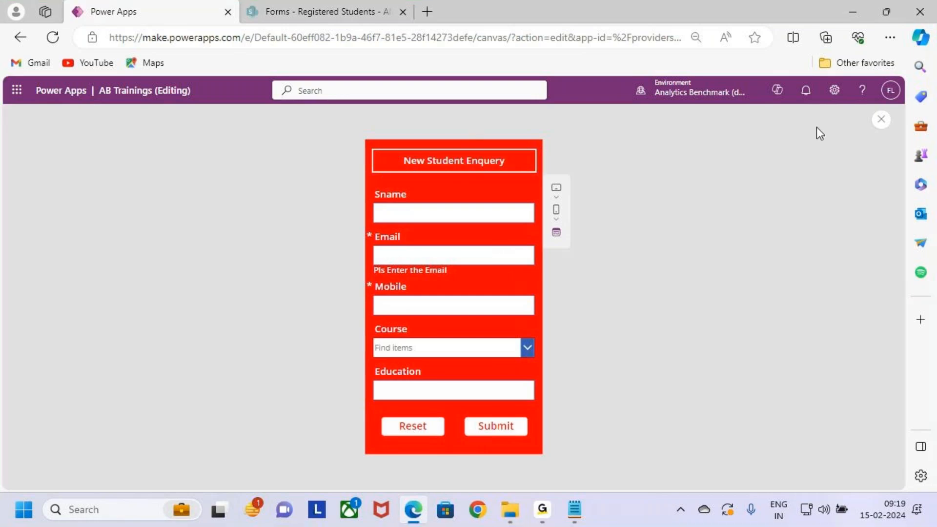
click(881, 119)
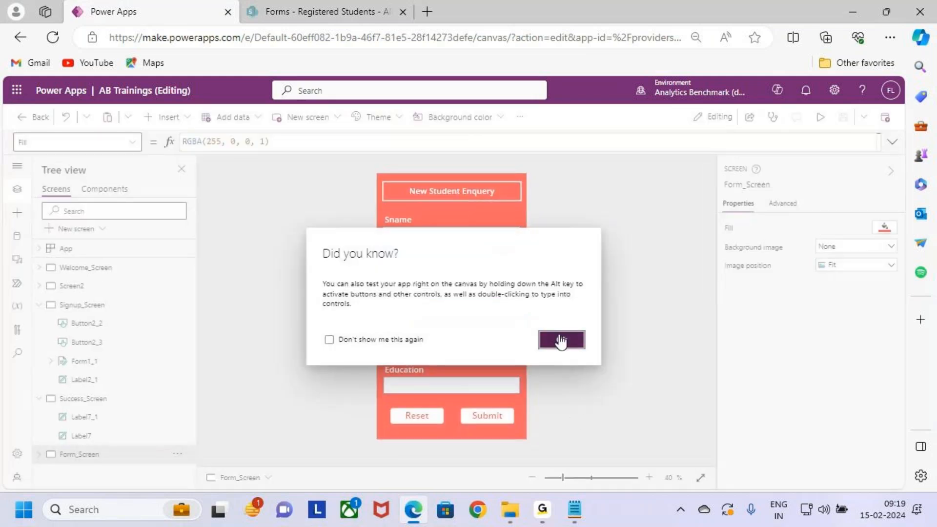
click(561, 338)
- Select the New Student Registration button on Screen2 and move it up to about X 59, Y 603
click(80, 306)
click(127, 288)
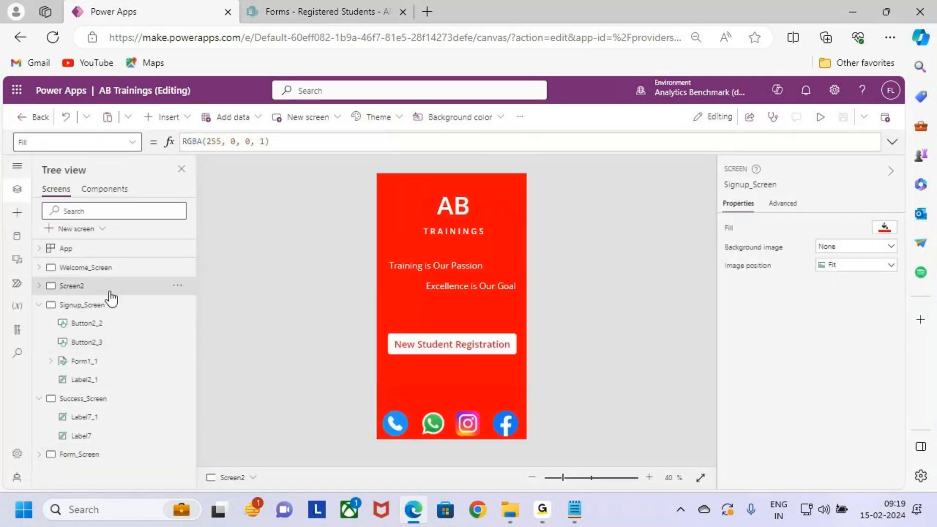
click(436, 347)
key(ctrl+2)
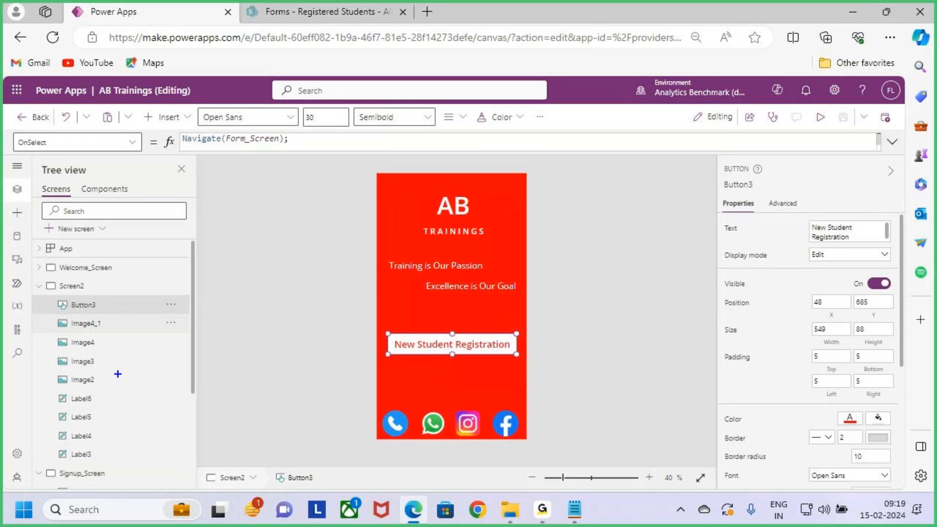
drag(46, 467, 122, 488)
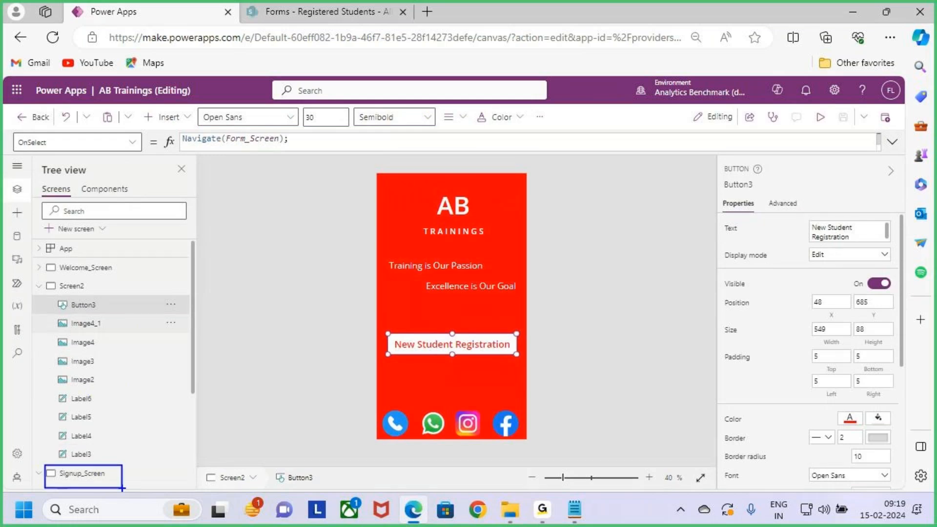
key(Escape)
click(473, 344)
drag(472, 344, 476, 325)
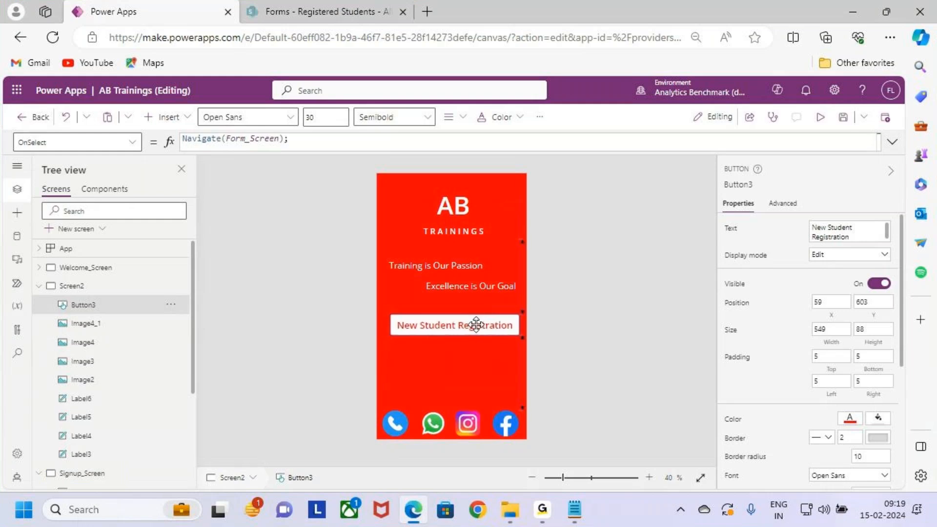
- Change the Navigate target in the New Student Registration button's OnSelect formula to Signup_Screen and save the app
drag(292, 139, 171, 140)
click(308, 144)
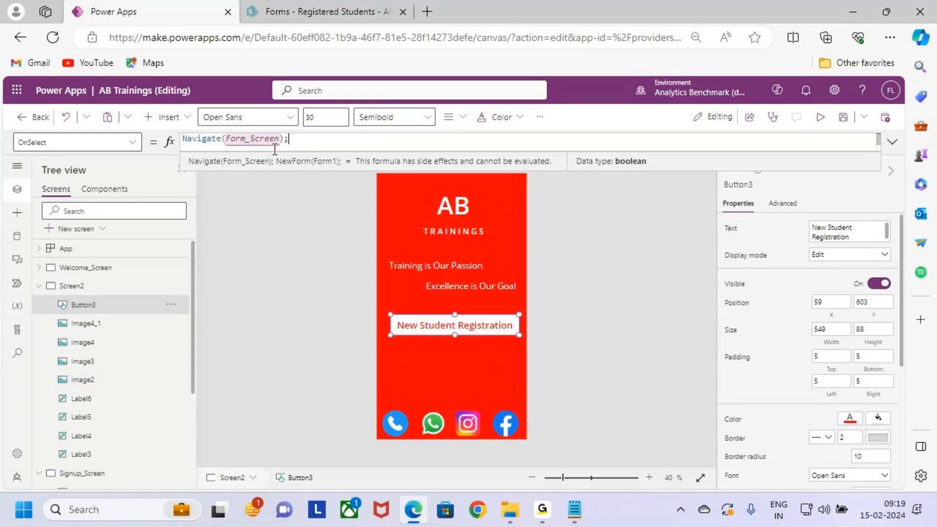
click(280, 138)
drag(269, 141, 226, 142)
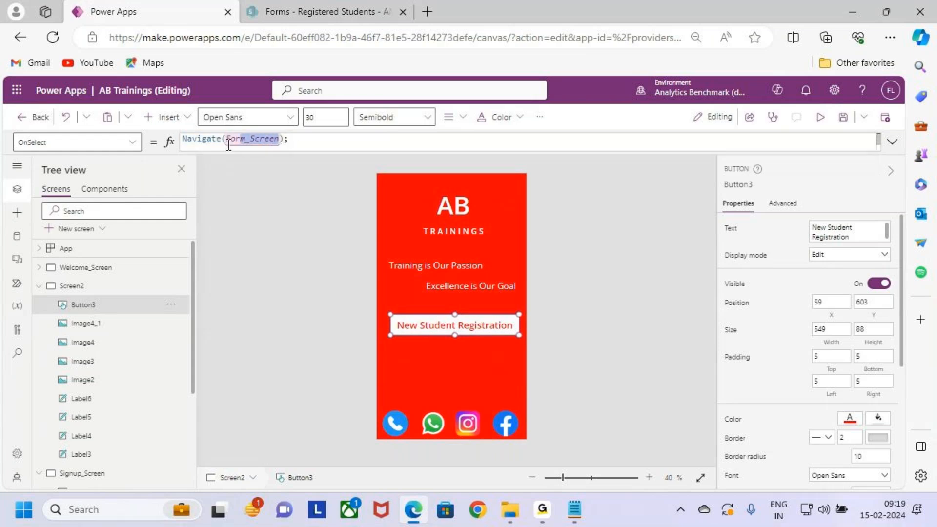
text(F)
key(BackSpace)
text(su)
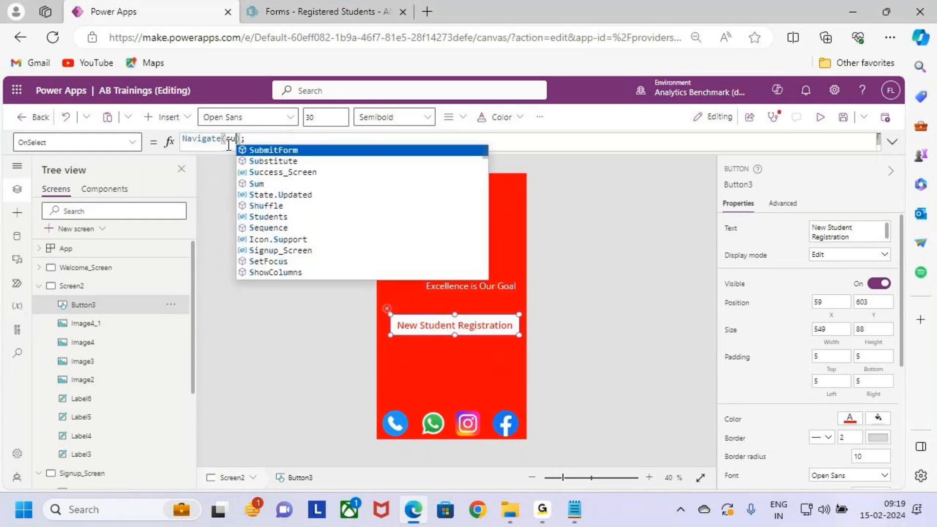
key(BackSpace)
text(ig)
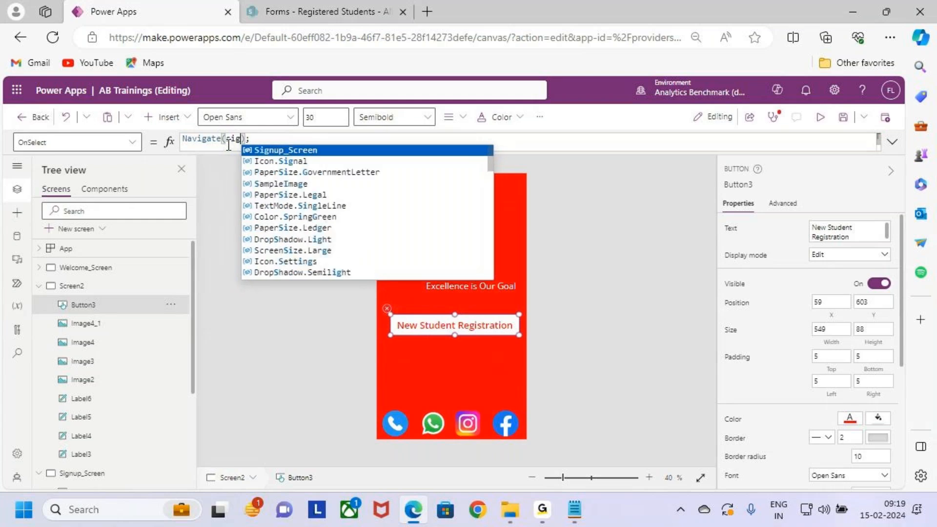
key(Tab)
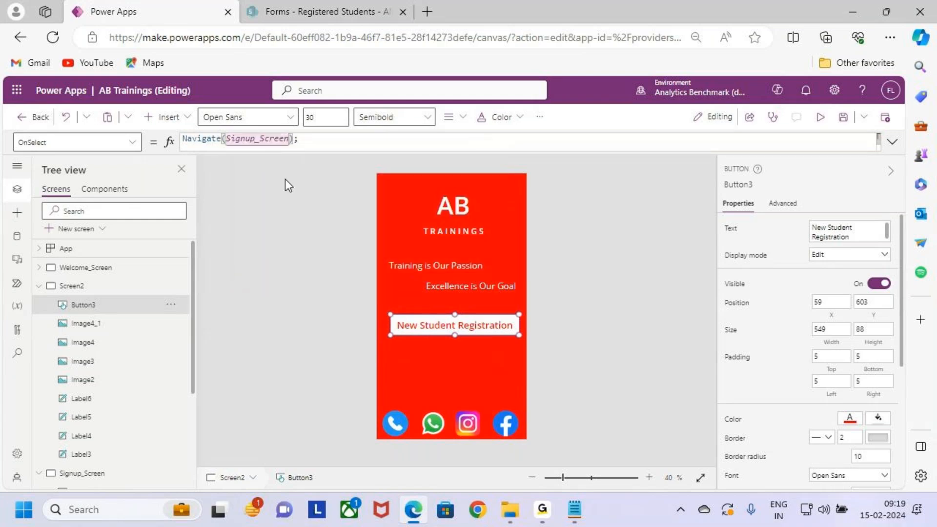
click(323, 138)
click(836, 123)
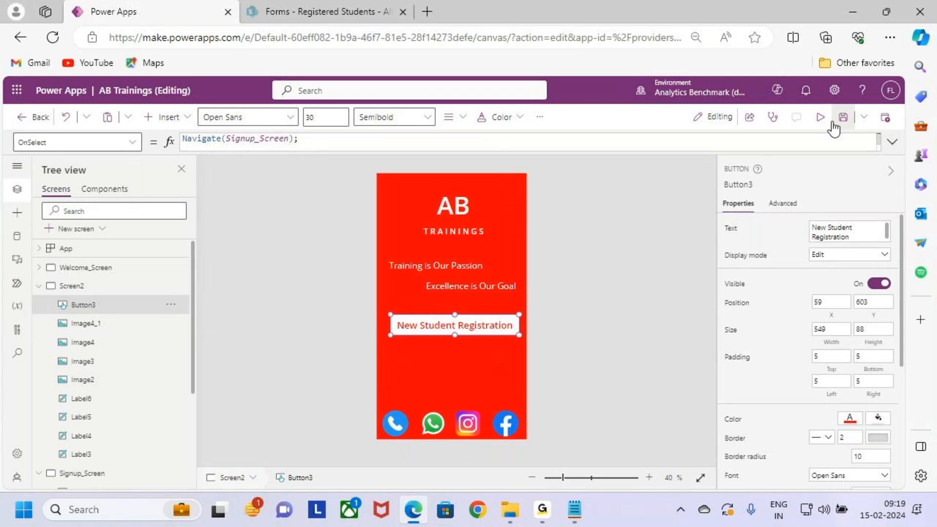
- Preview the New Student Registration button's navigation, inspect the opened form's heading, fields and Signup button, and return to editing
click(822, 118)
click(503, 323)
key(ctrl+2)
mouse_move(379, 146)
mouse_down()
mouse_move(472, 169)
mouse_move(523, 167)
mouse_up()
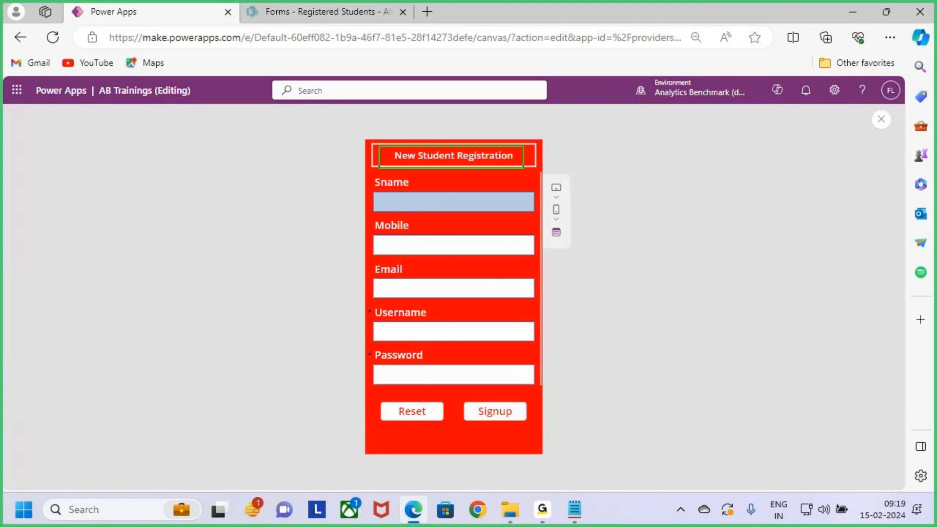
drag(464, 131, 462, 145)
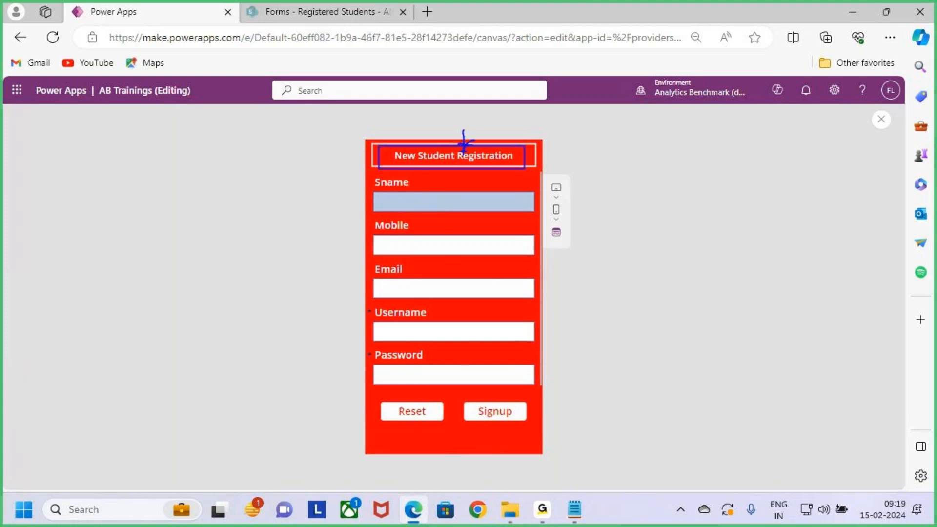
key(Escape)
key(ctrl+2)
mouse_move(369, 175)
mouse_down()
mouse_move(542, 372)
mouse_move(550, 391)
mouse_move(543, 388)
mouse_up()
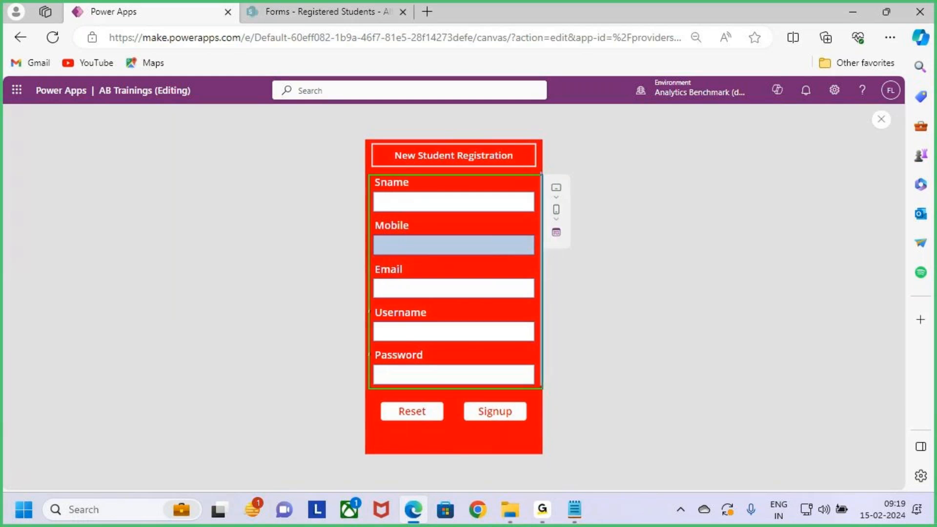
drag(542, 389, 536, 385)
drag(450, 315, 488, 274)
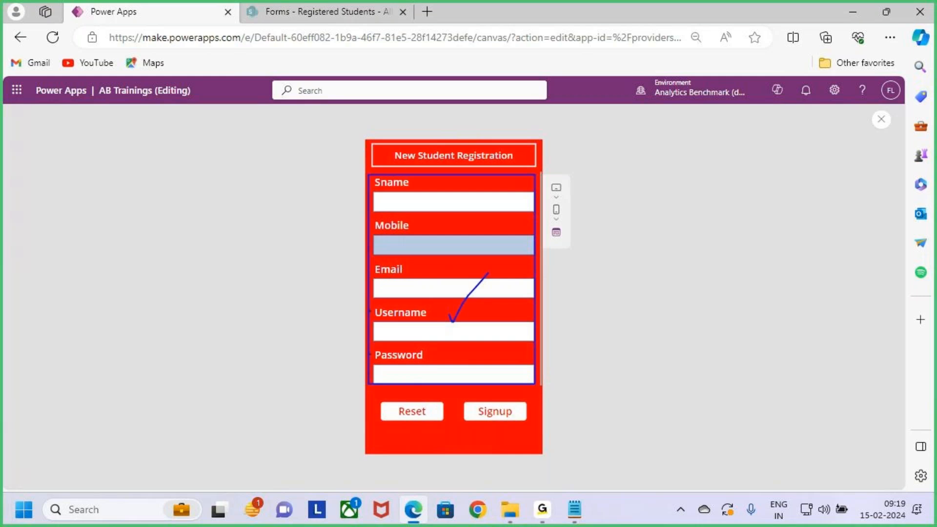
drag(467, 396, 526, 429)
key(Escape)
click(881, 119)
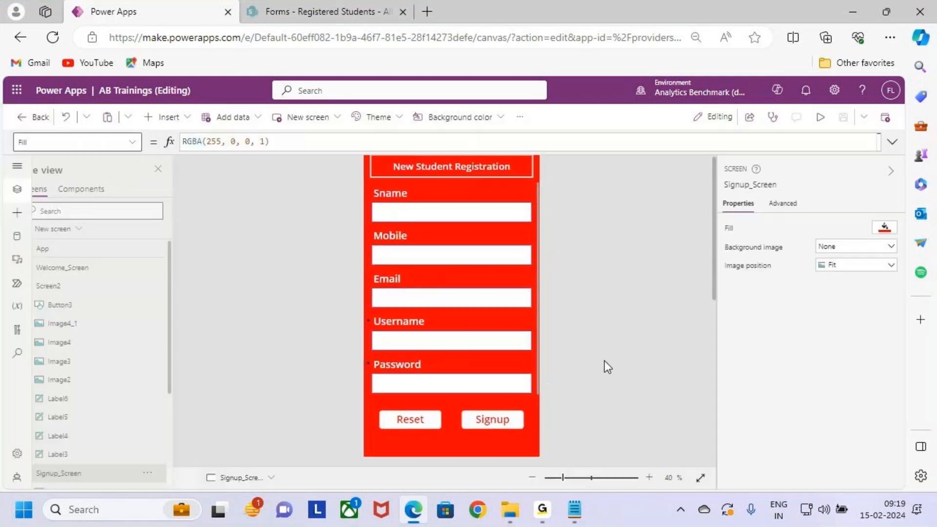
click(552, 342)
- Review the OnSelect formulas of the Signup and Reset buttons on Signup_Screen
click(495, 400)
drag(291, 143, 165, 144)
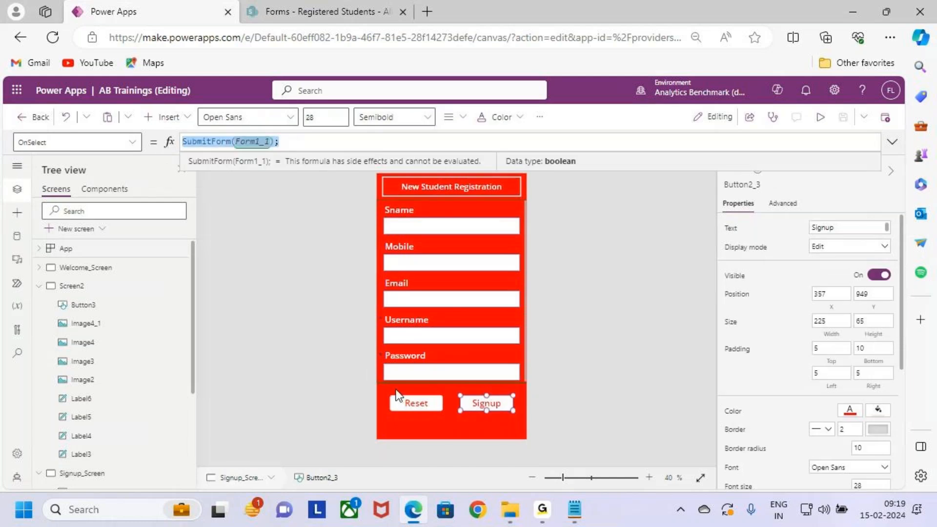
click(412, 403)
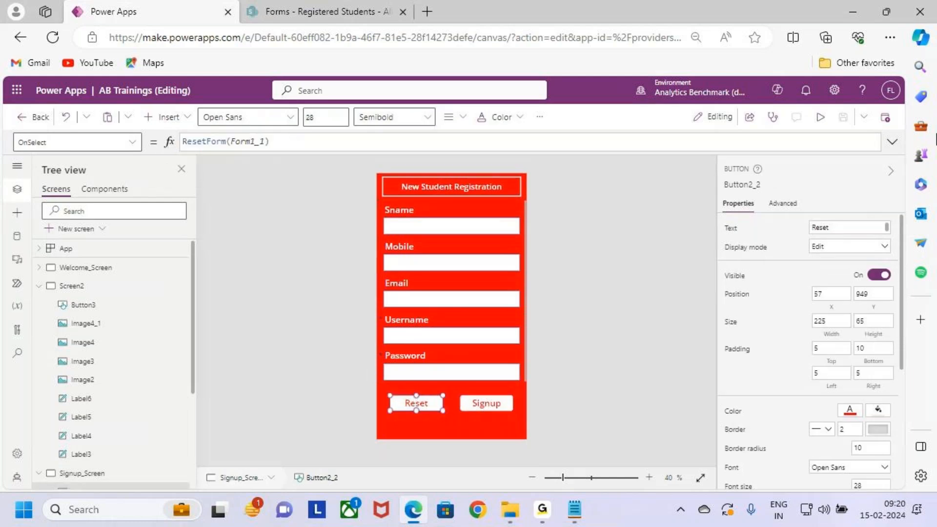
click(892, 141)
drag(290, 143, 143, 140)
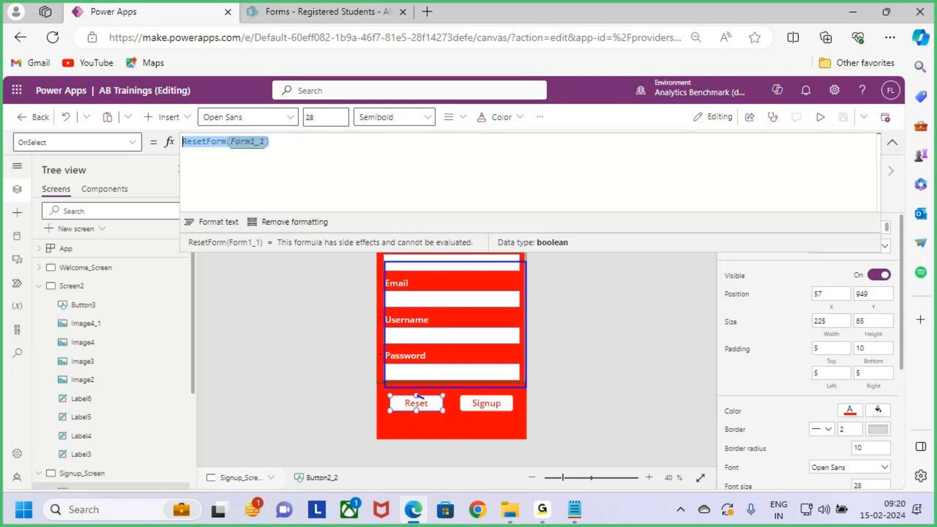
drag(431, 403, 492, 329)
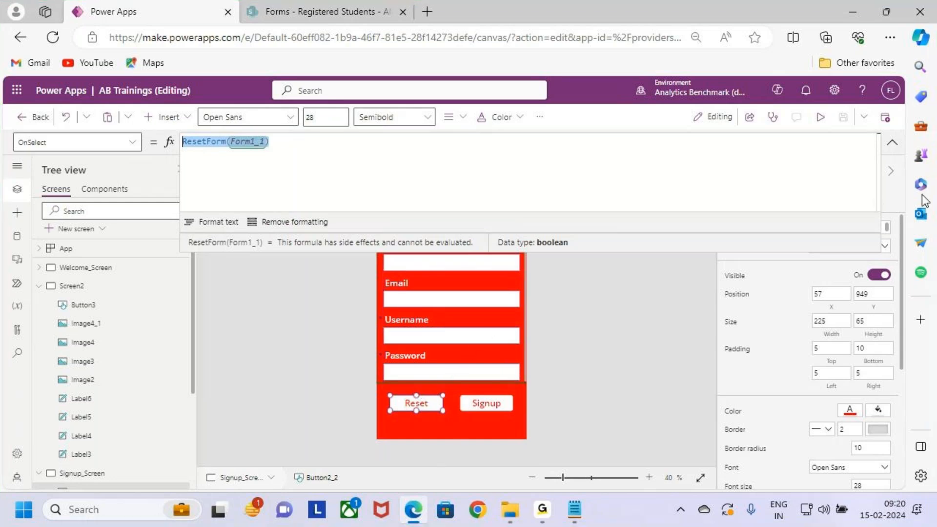
- Preview Signup_Screen and enter a test student's name and mobile number in the registration form
click(821, 117)
click(464, 202)
text(Warner)
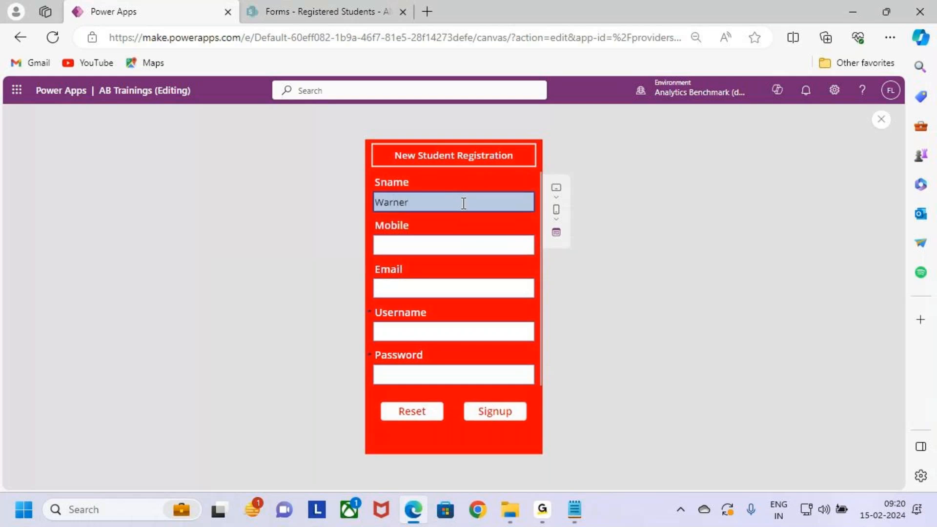
click(444, 239)
text(909)
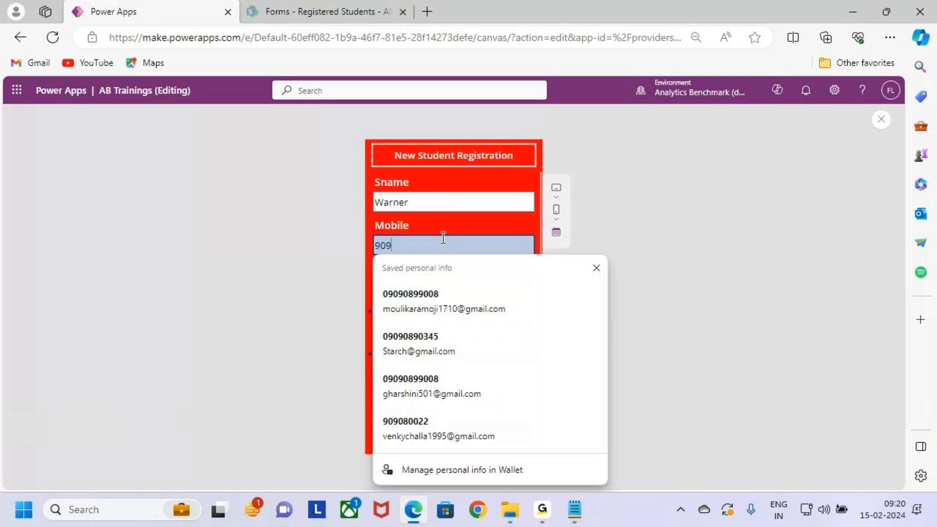
text(045908)
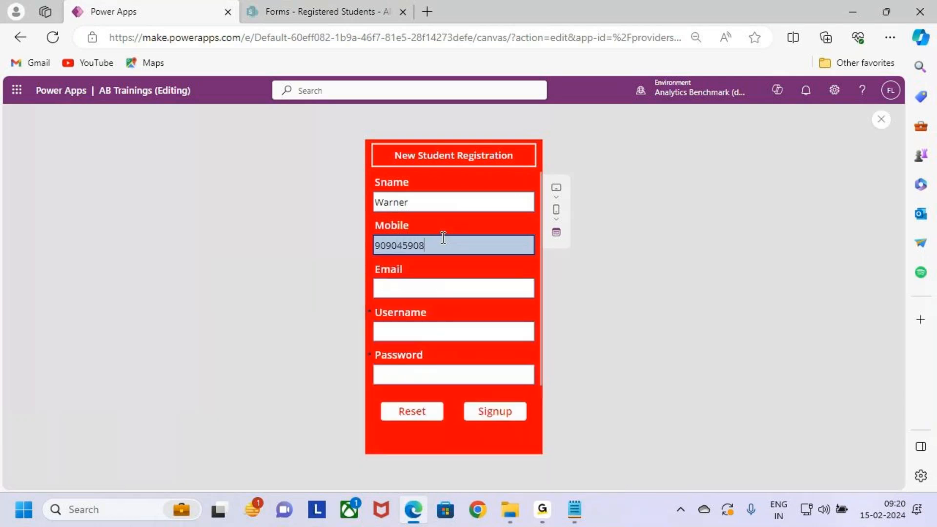
- Fill in the test student's email from the saved suggestions and enter the username in the registration form
click(489, 290)
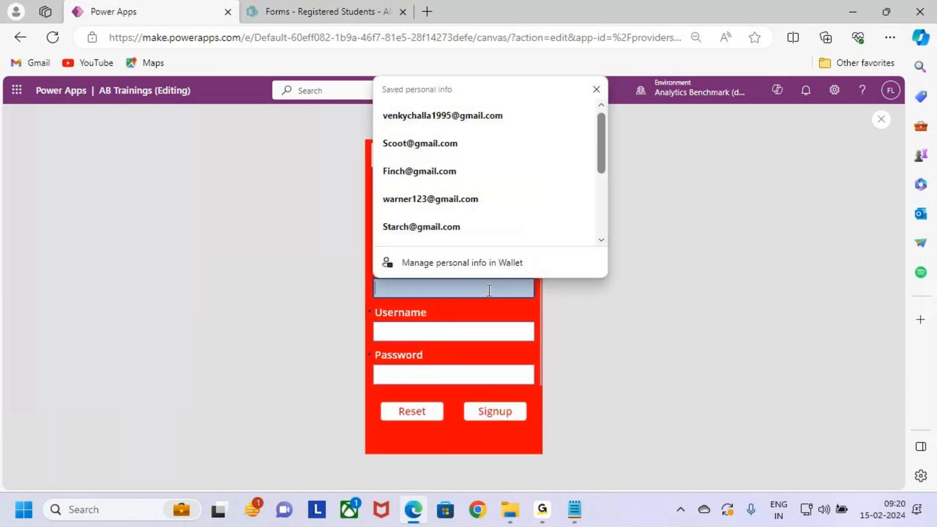
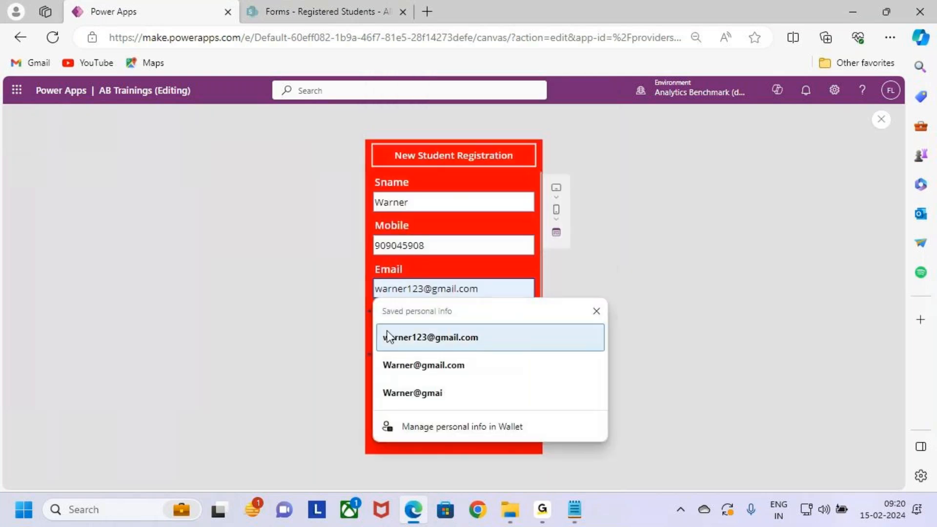
click(390, 335)
click(444, 329)
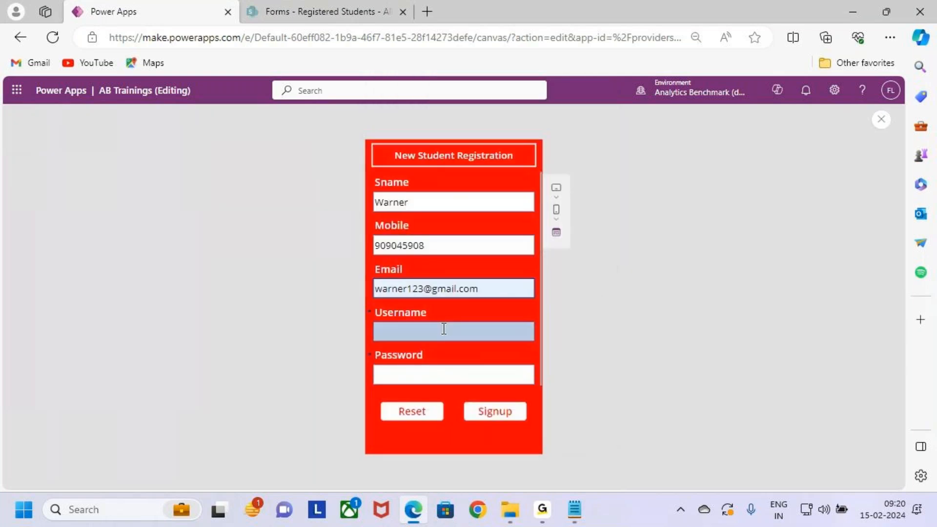
text(Warner)
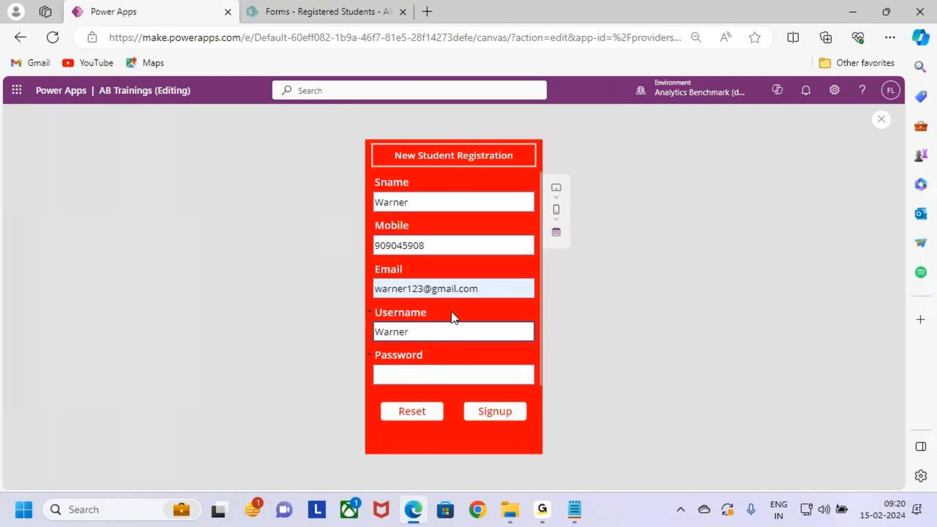
- Enter the test student's password in the registration form's Password field and close the preview
click(449, 372)
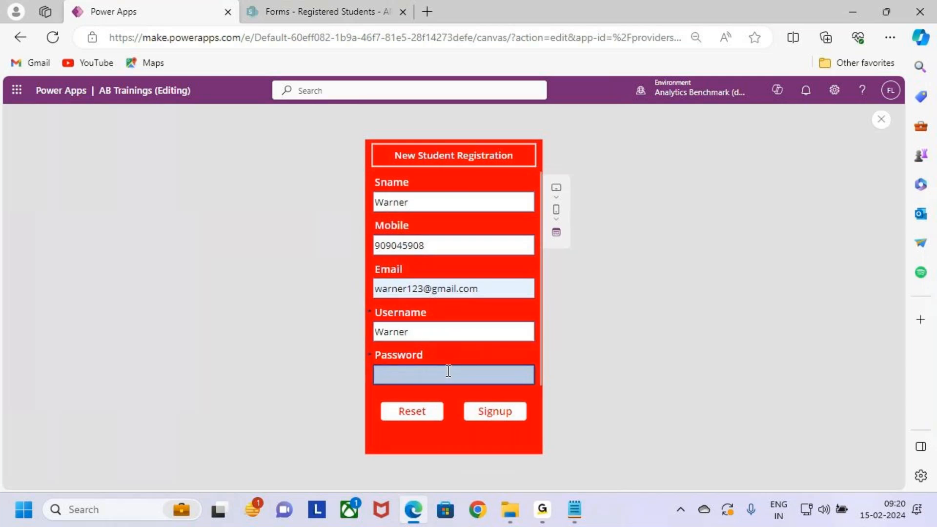
key(Caps_Lock)
text(AB)
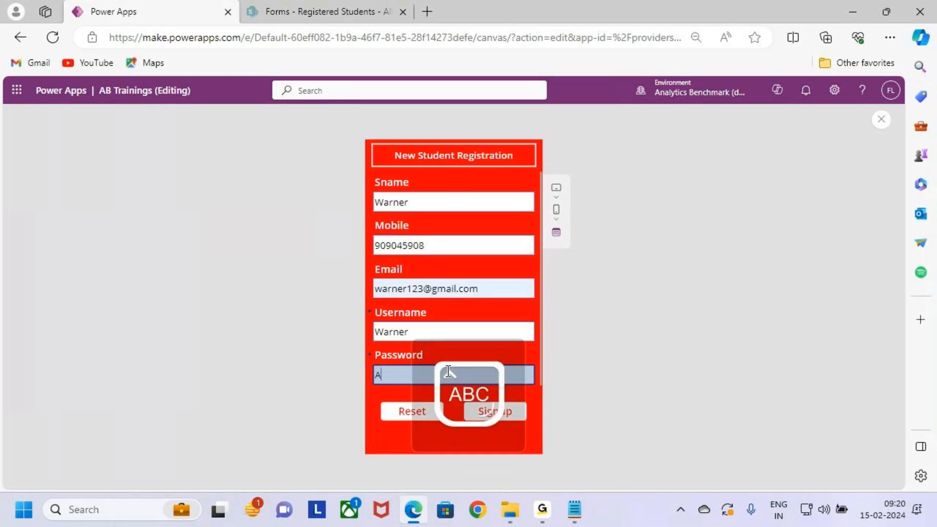
key(BackSpace)
key(BackSpace)
key(Caps_Lock)
text(ab@123)
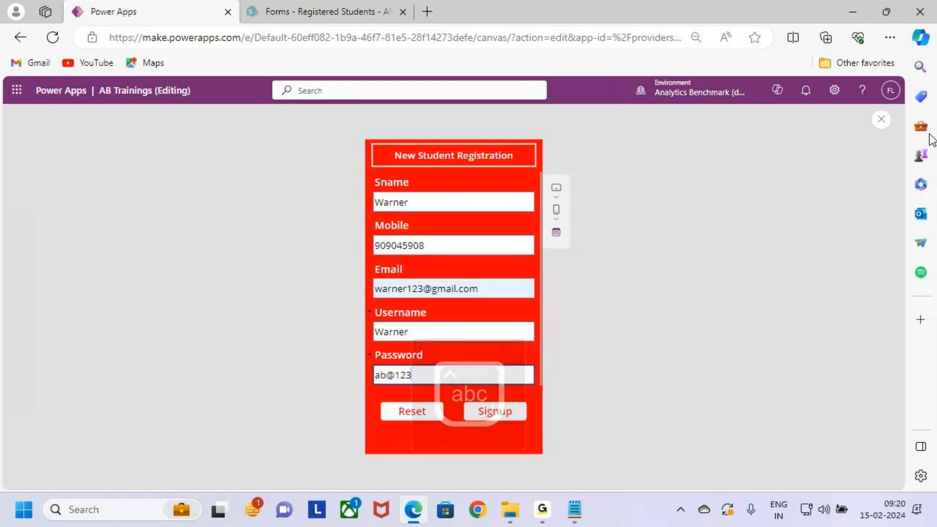
click(881, 119)
click(565, 341)
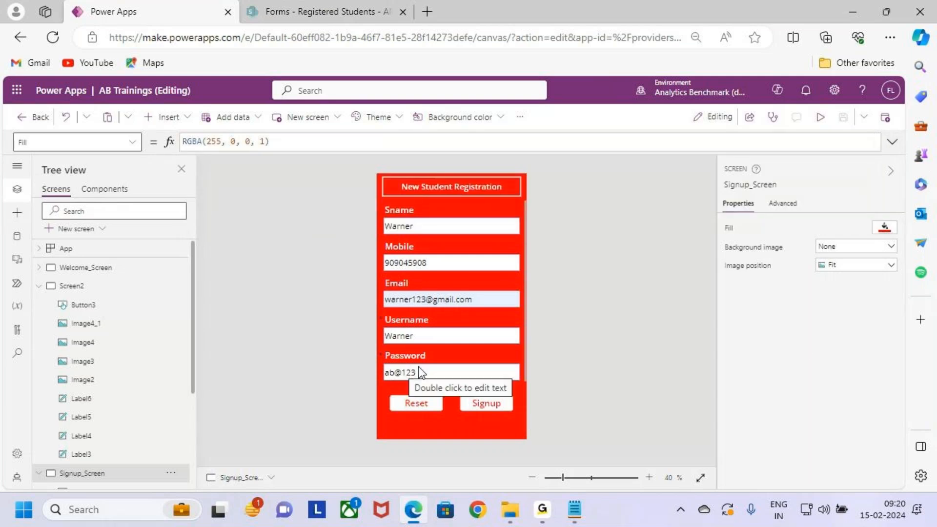
- Set the Mode of the text input in the Password card on Signup_Screen to Password
click(419, 367)
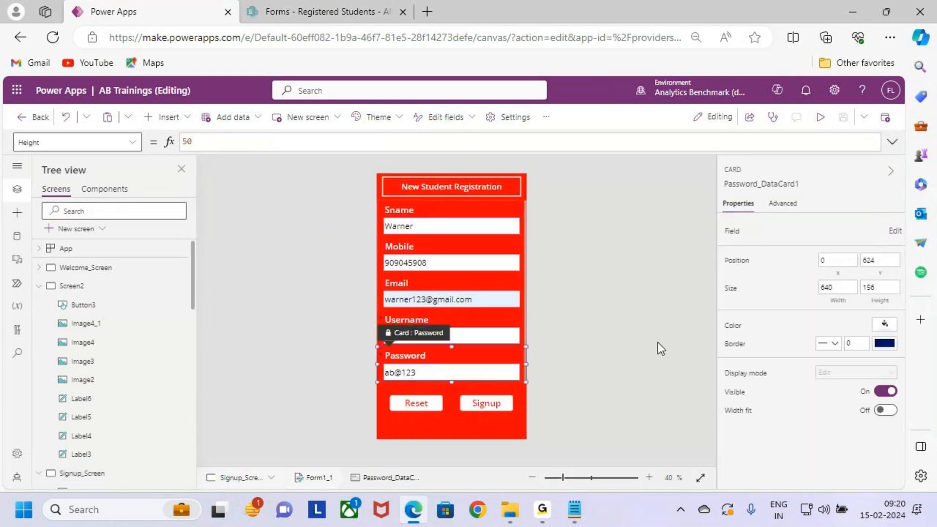
click(494, 373)
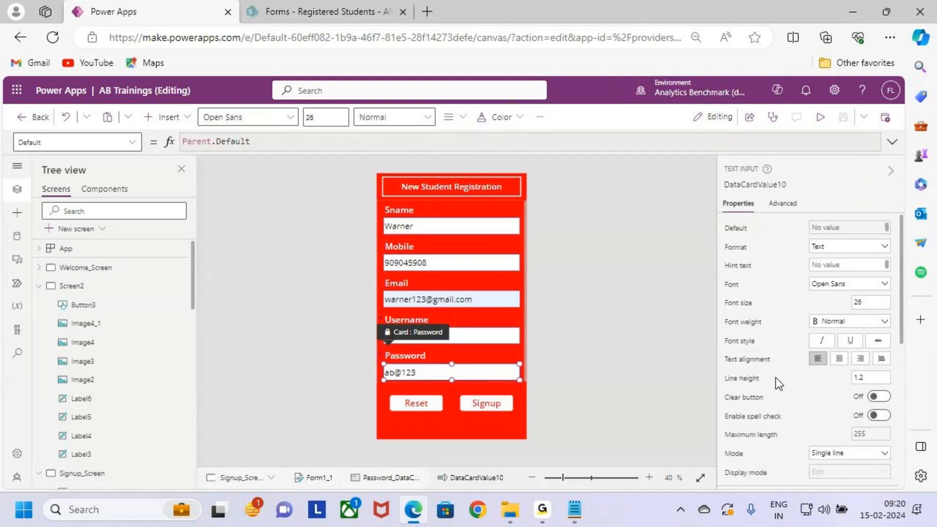
scroll(778, 379, down, 2)
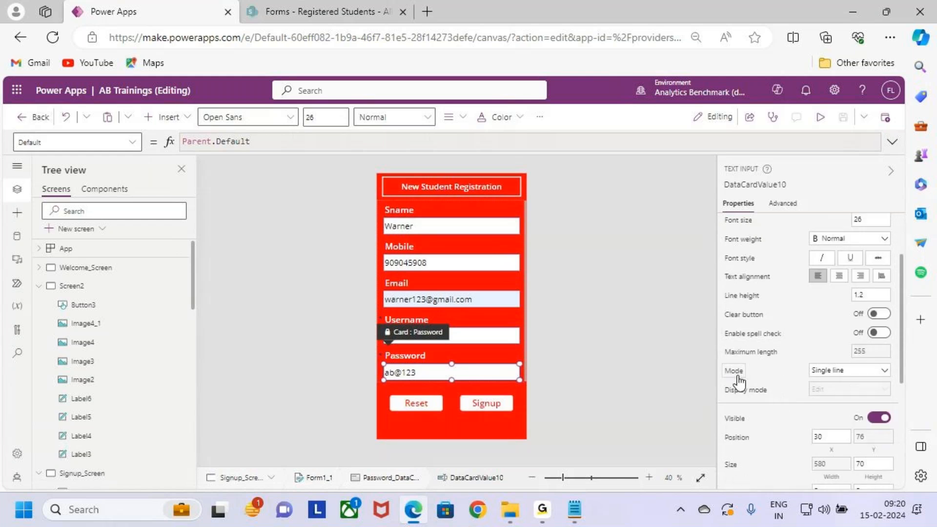
drag(720, 362, 753, 377)
key(Escape)
click(849, 370)
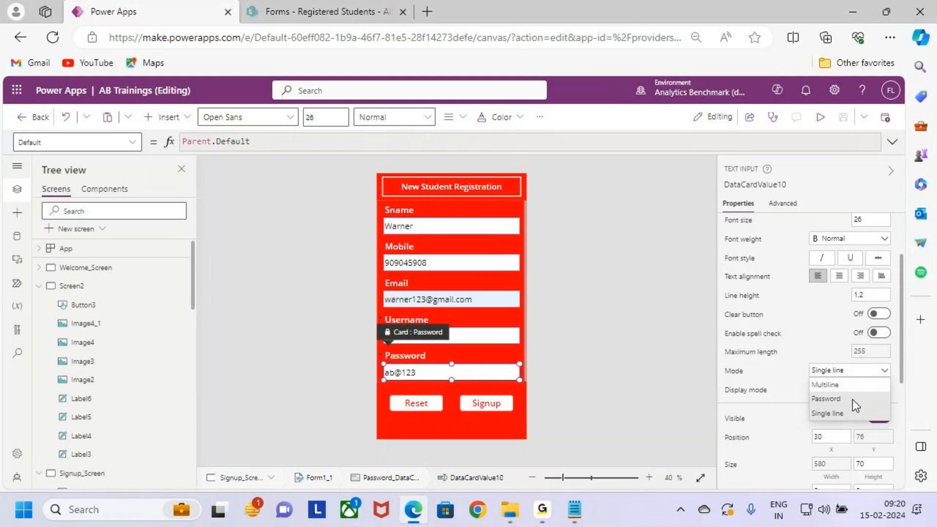
click(865, 399)
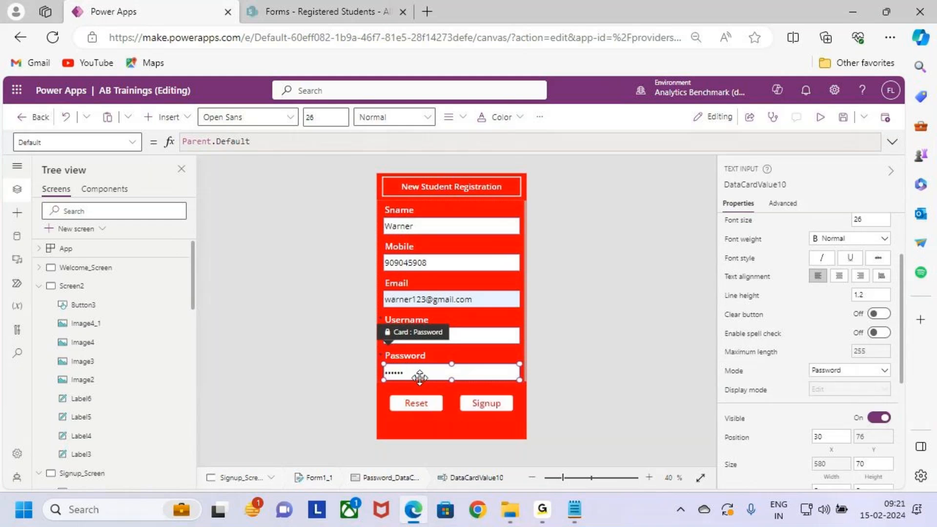
- Preview Signup_Screen again, check the masked password among the form entries, and submit the registration with Signup
click(820, 117)
key(ctrl+2)
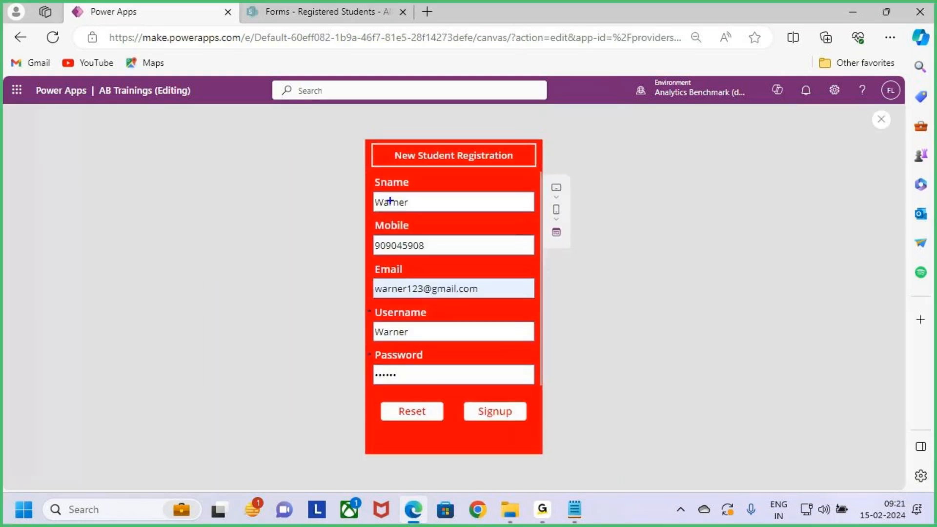
mouse_move(369, 176)
mouse_down()
mouse_move(473, 364)
mouse_move(532, 397)
mouse_move(547, 387)
mouse_up()
key(Escape)
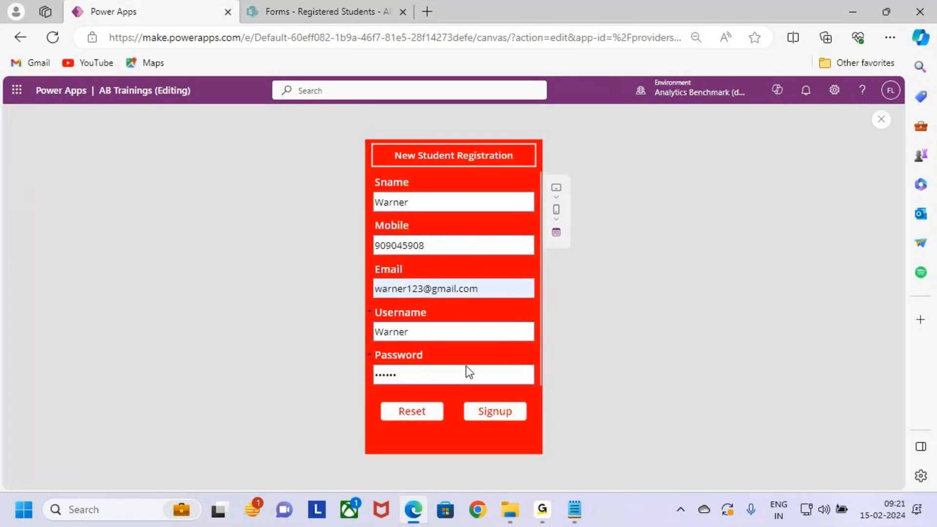
click(510, 415)
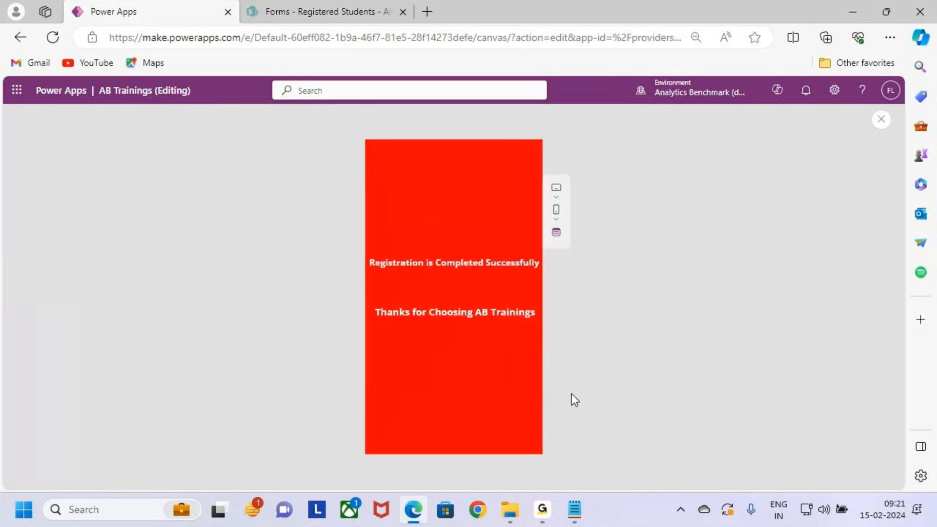
- Examine the success notification and the two messages on Success_Screen, and return to editing
key(ctrl+2)
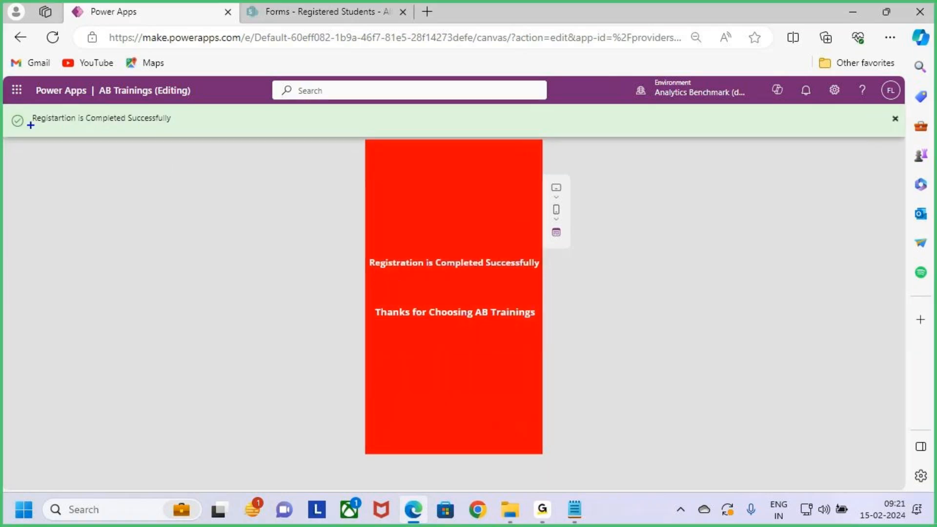
drag(27, 105, 190, 135)
mouse_move(140, 105)
mouse_down()
mouse_move(136, 77)
mouse_move(150, 131)
mouse_up()
mouse_move(369, 249)
mouse_down()
mouse_move(411, 268)
mouse_move(545, 279)
mouse_up()
drag(358, 297, 557, 324)
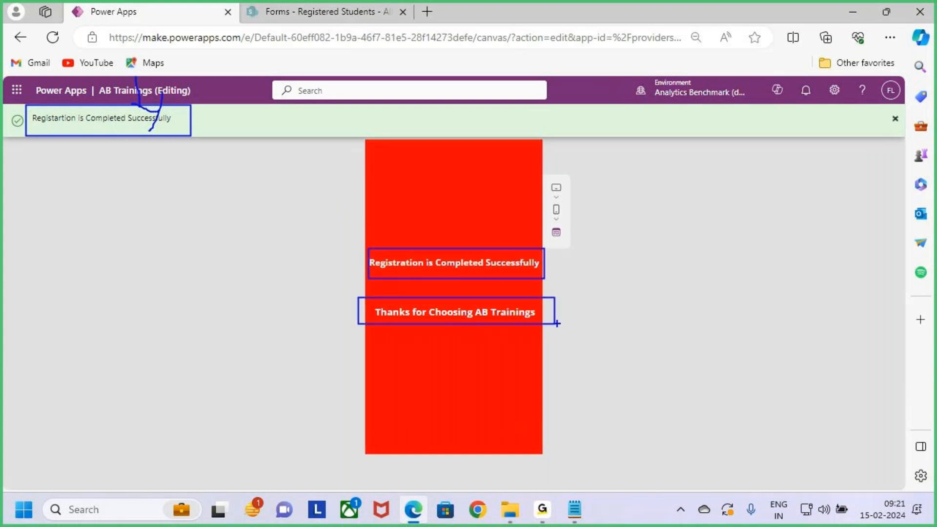
key(Escape)
click(894, 120)
click(544, 339)
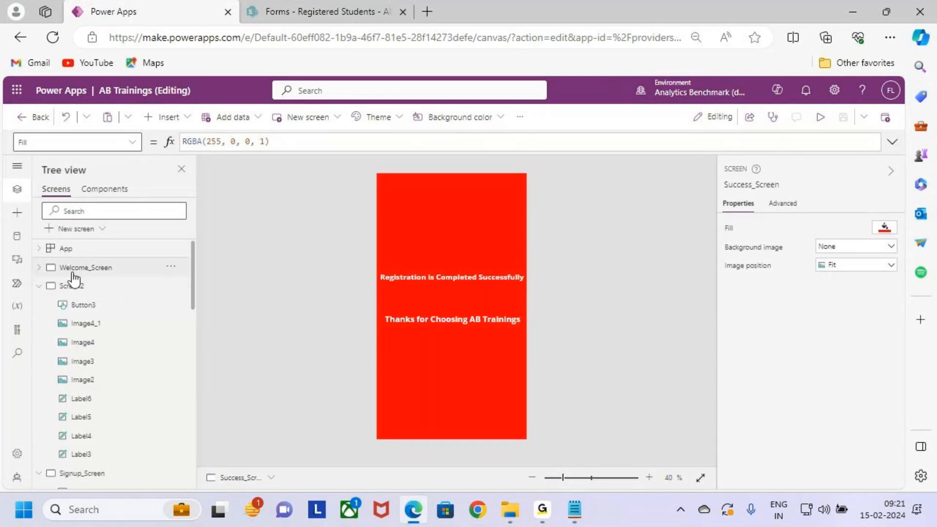
- Copy the AB and TRAININGS heading labels from Screen2 and paste them onto Success_Screen above the registration message
click(73, 268)
click(53, 286)
click(454, 207)
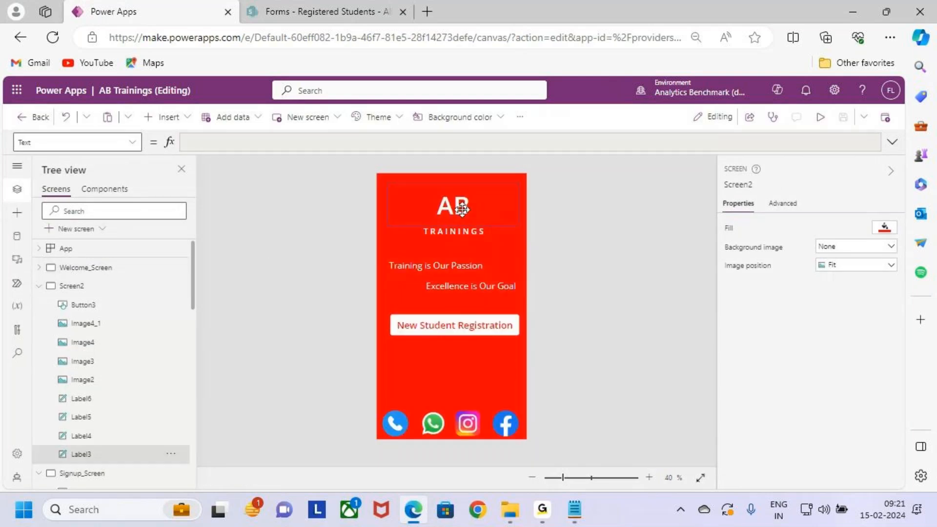
shift+click(461, 233)
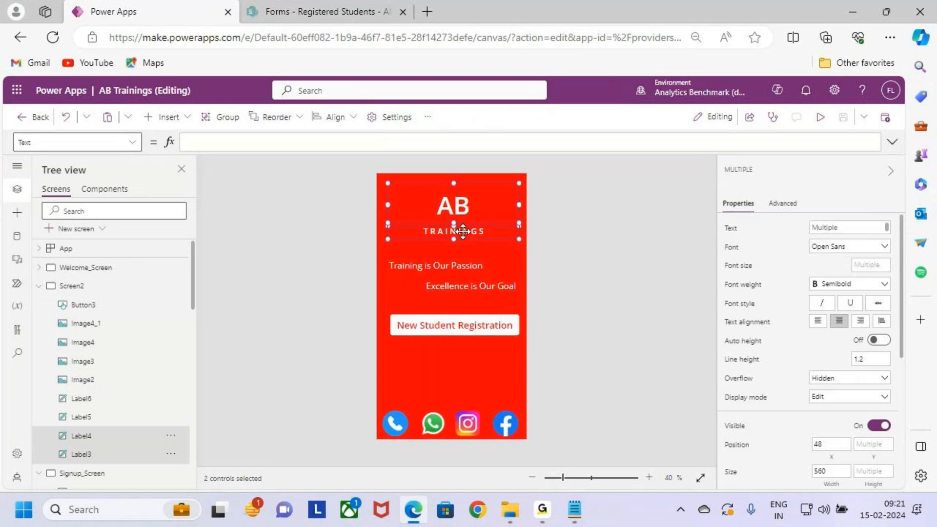
click(39, 286)
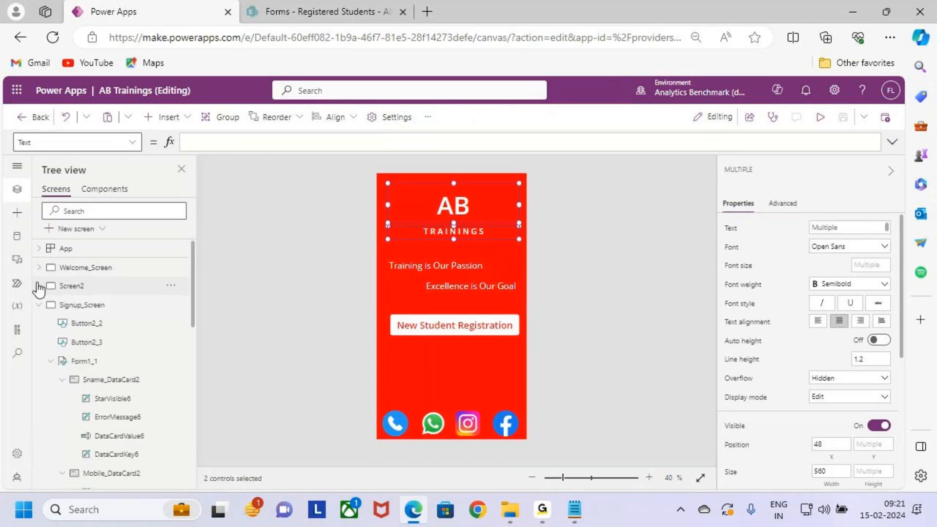
click(111, 306)
scroll(146, 361, down, 8)
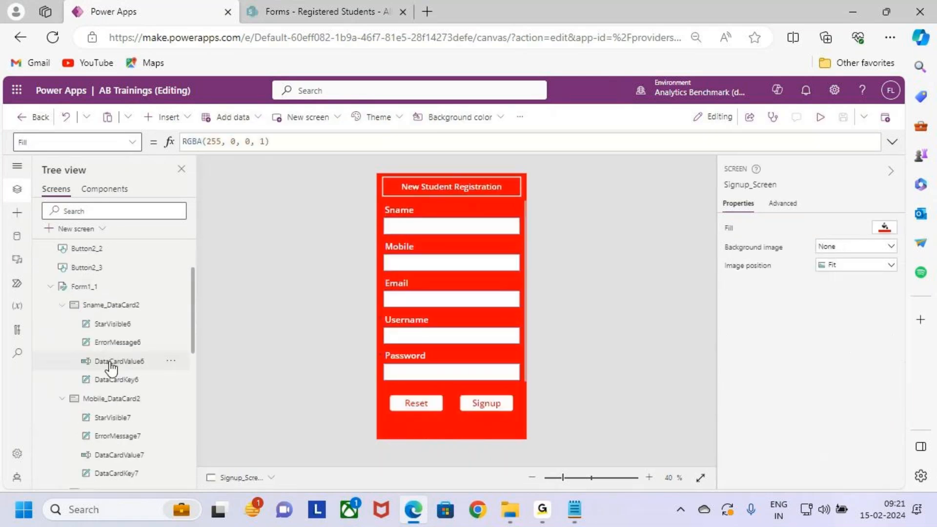
scroll(121, 430, down, 3)
click(125, 418)
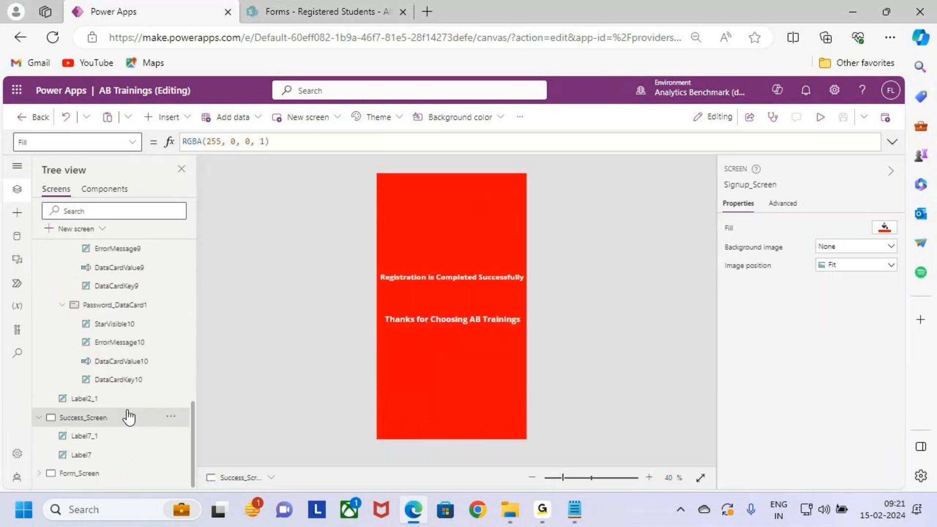
click(470, 230)
click(479, 276)
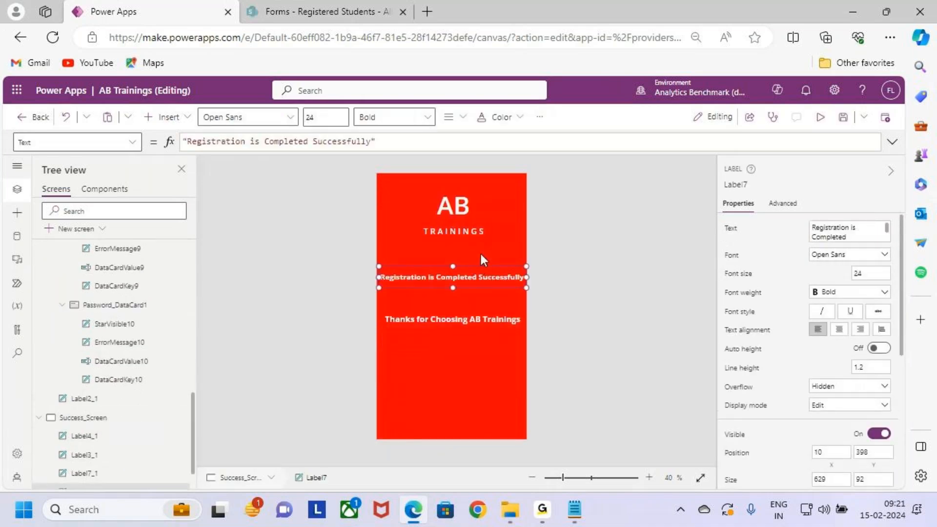
click(493, 368)
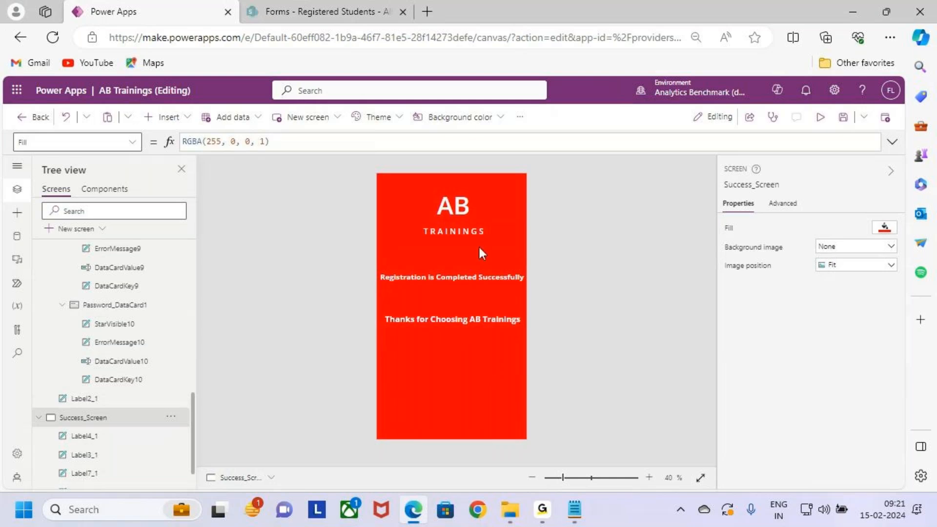
- Switch to the Registered Students list in SharePoint, refresh it, and examine the submitted student's record
click(356, 14)
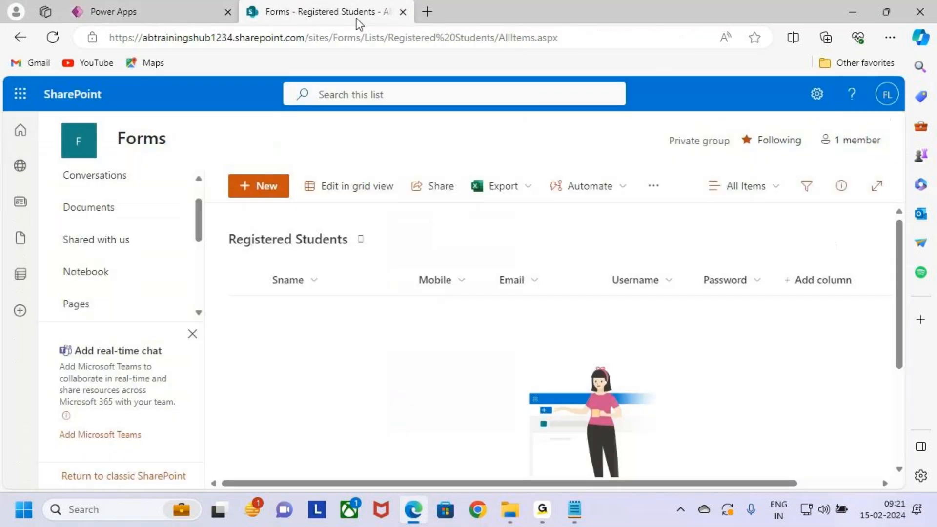
click(52, 37)
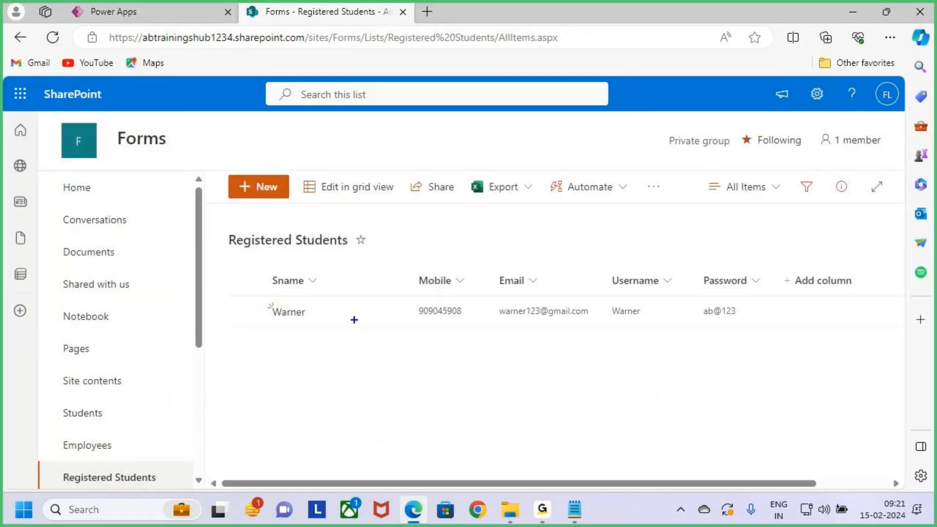
mouse_move(257, 291)
mouse_down()
mouse_move(365, 332)
mouse_move(567, 337)
mouse_move(780, 334)
mouse_move(808, 291)
mouse_up()
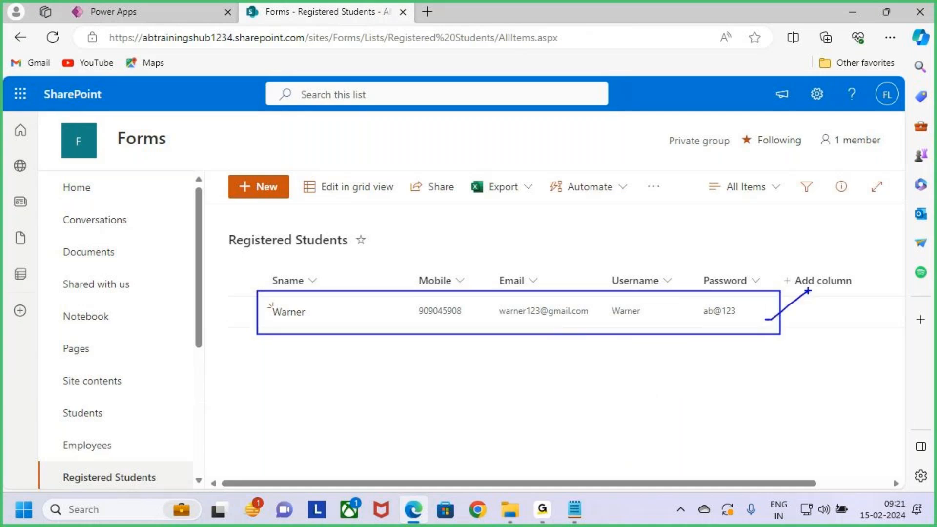
key(Escape)
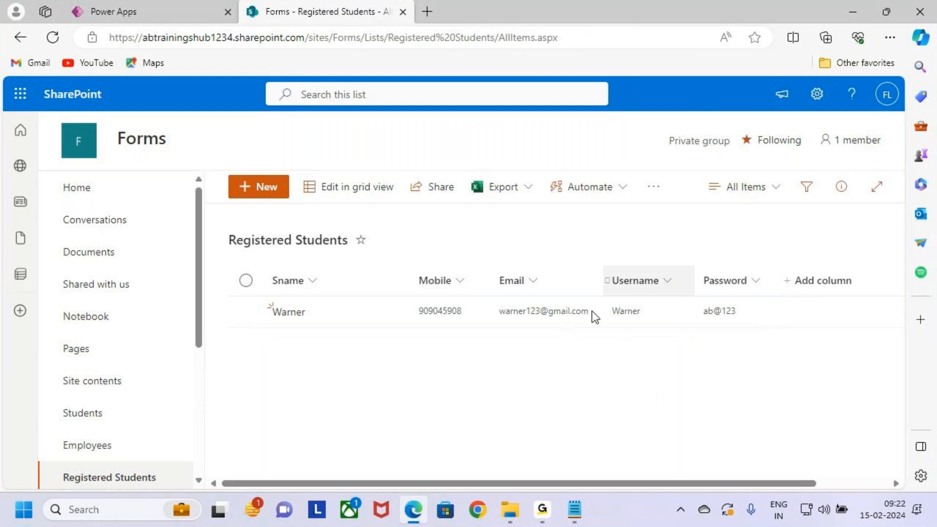
- Switch back to Power Apps and save the AB Trainings app
click(89, 7)
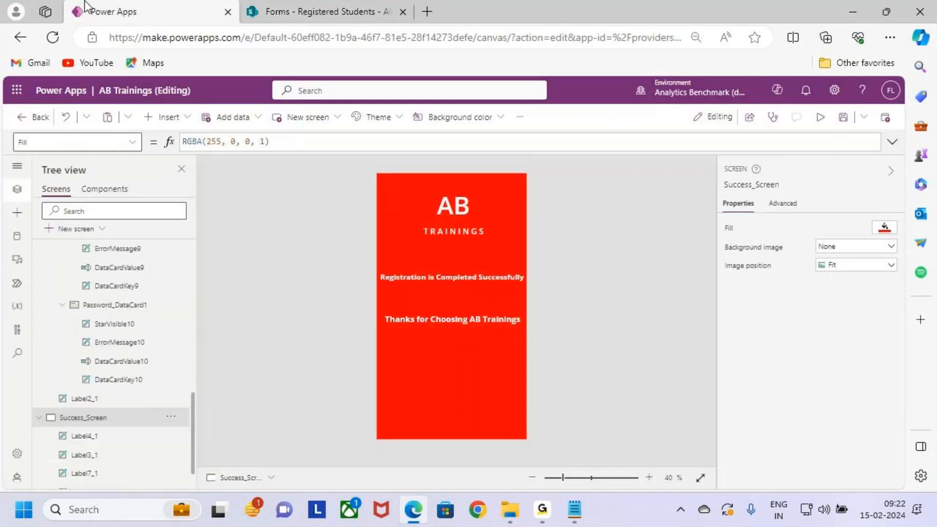
click(843, 117)
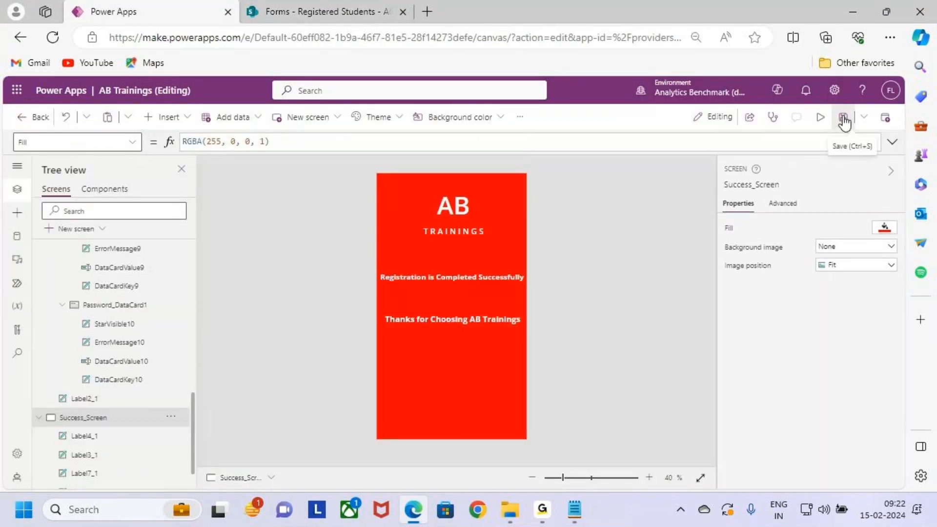
- Preview the app from Welcome_Screen, test the Get Started button's navigation, and return to editing
scroll(104, 322, up, 10)
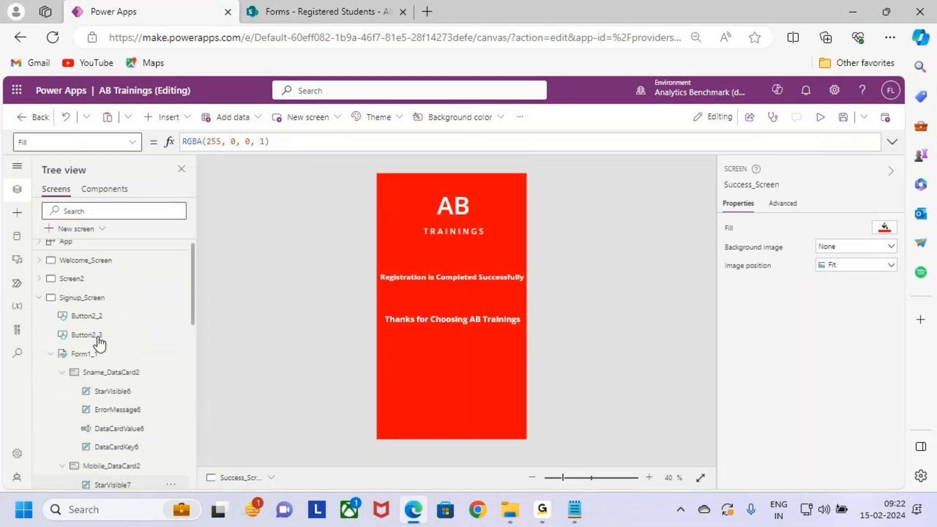
click(88, 268)
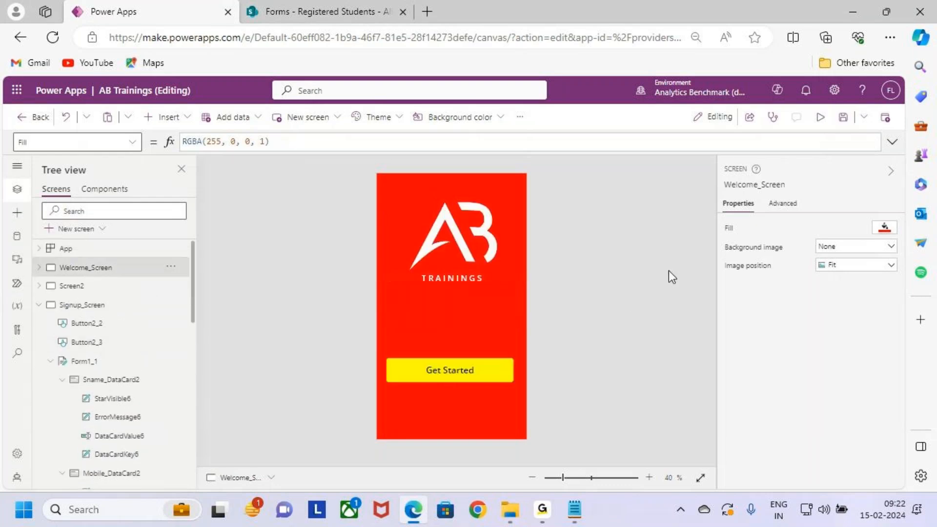
drag(454, 370, 457, 369)
key(F5)
click(467, 373)
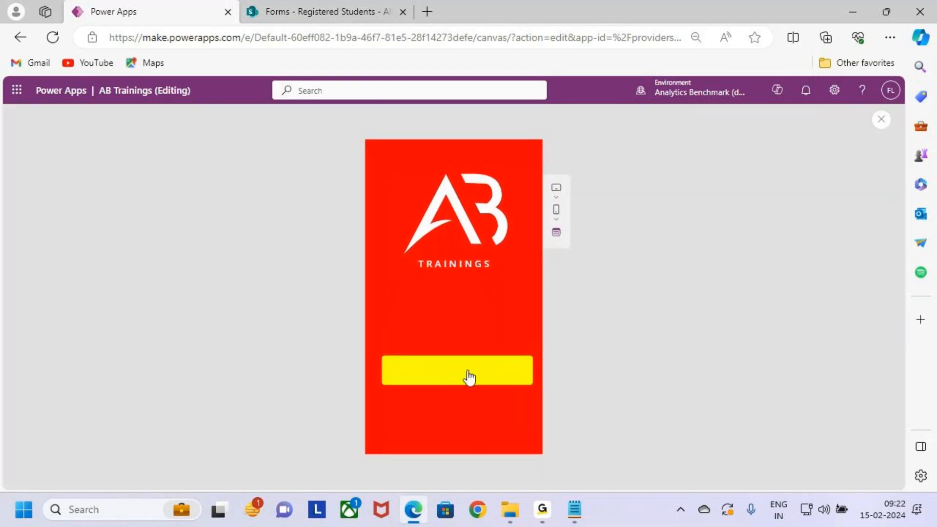
click(879, 122)
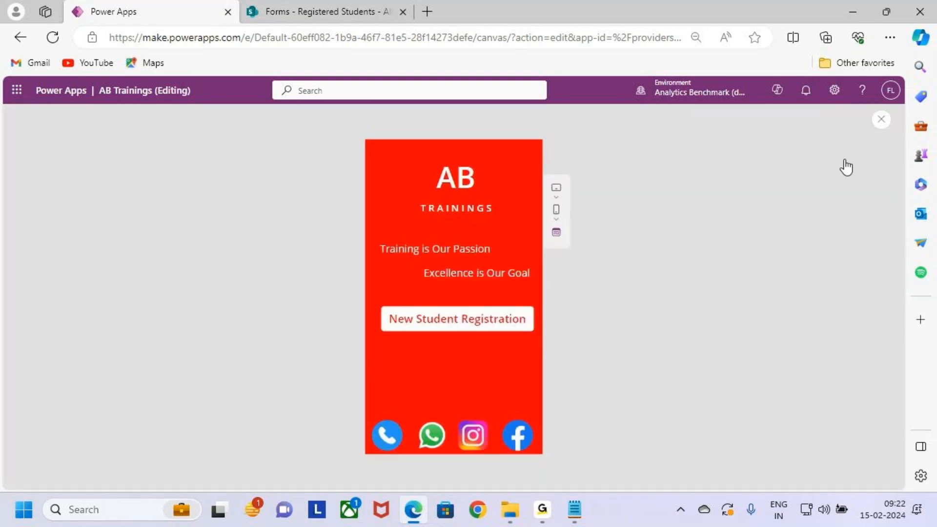
click(560, 343)
- Remove the NewForm(Form1) line from the New Student Registration button's OnSelect formula, keeping only Navigate(Signup_Screen)
click(466, 324)
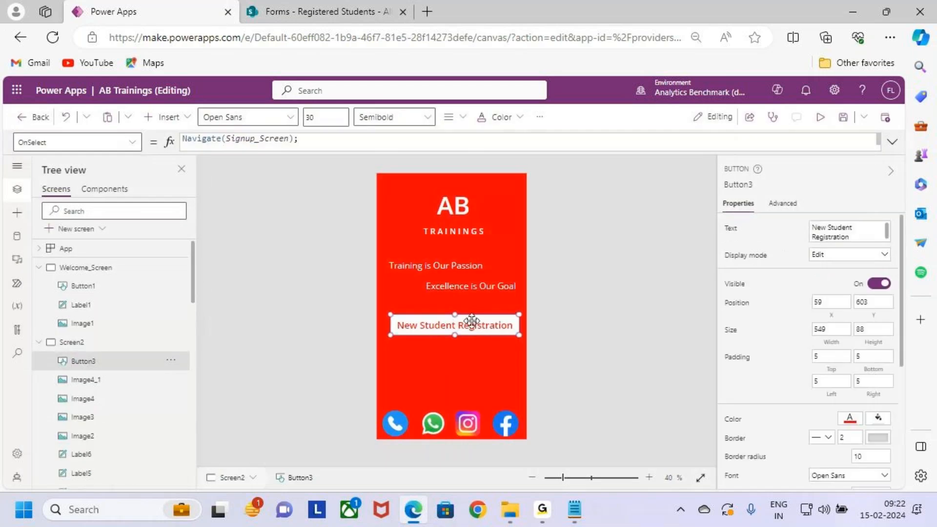
click(477, 147)
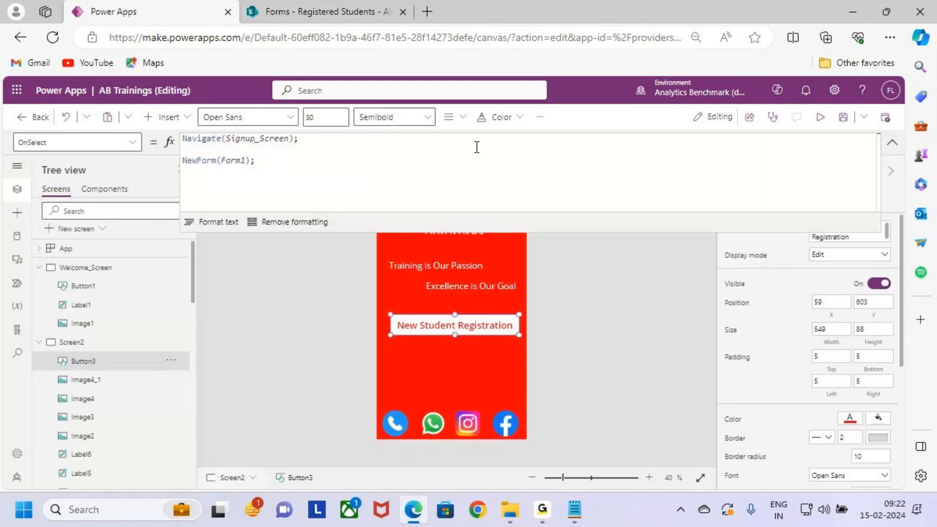
click(272, 161)
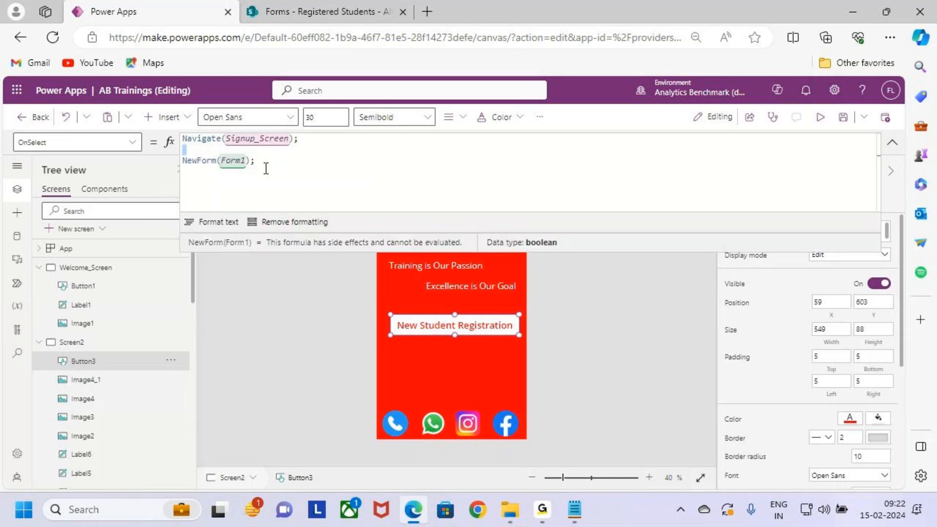
drag(285, 154, 182, 164)
key(BackSpace)
key(BackSpace)
key(BackSpace)
key(BackSpace)
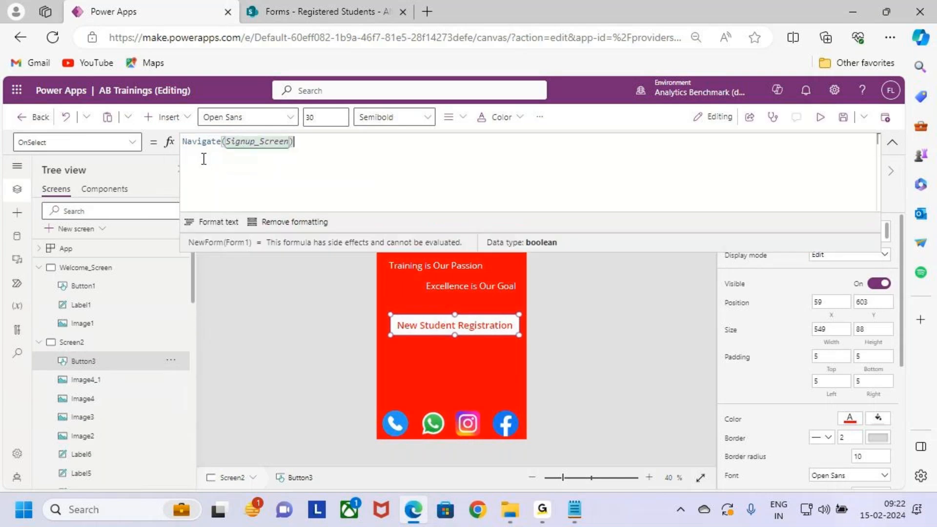
- Add a NewForm call ending with a semicolon on a new line above Navigate(Signup_Screen) in the button's OnSelect formula
drag(339, 153, 137, 147)
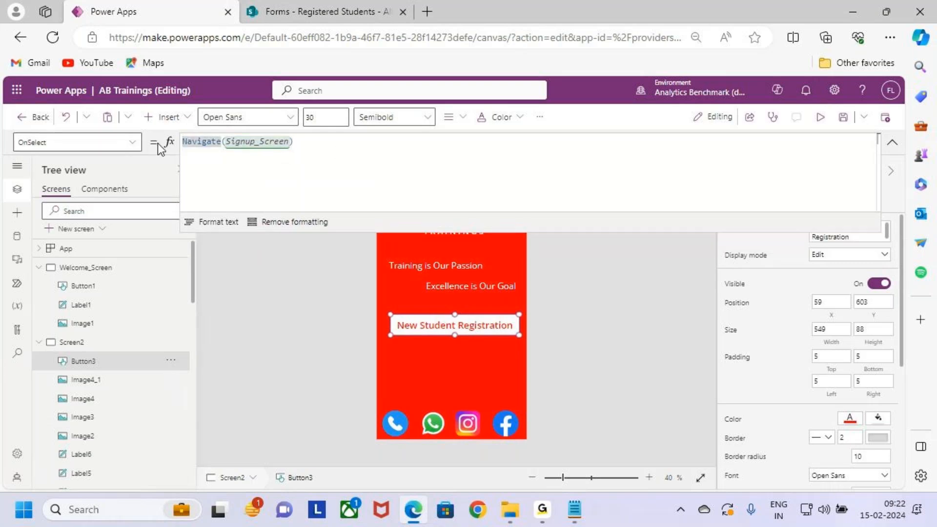
key(Return)
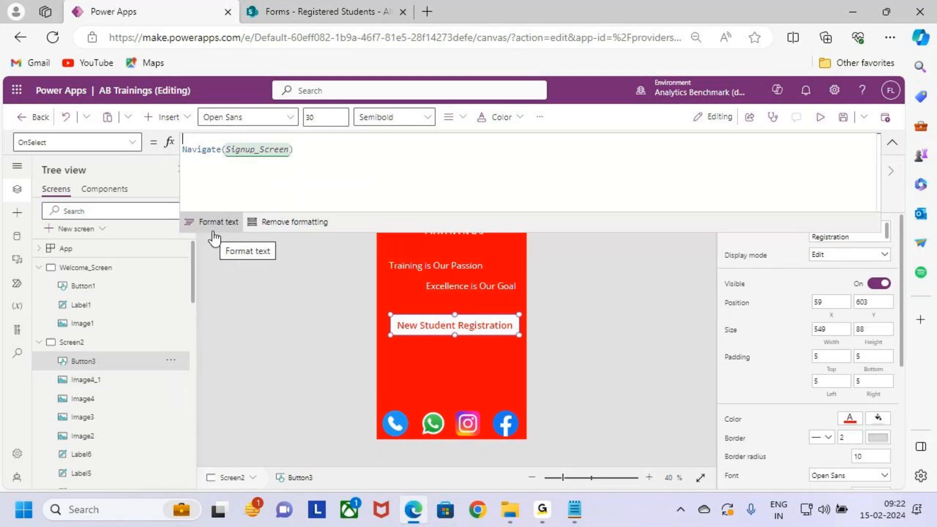
text(New)
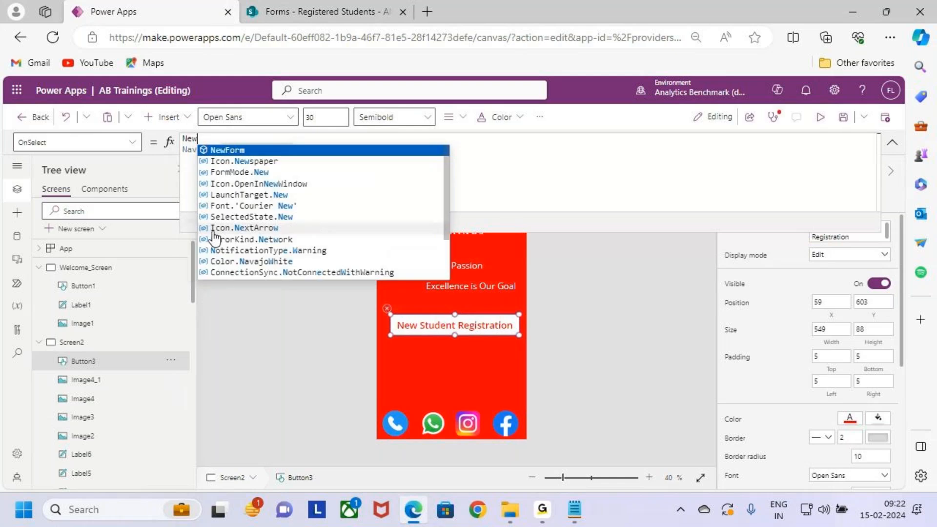
text(Form(ner)
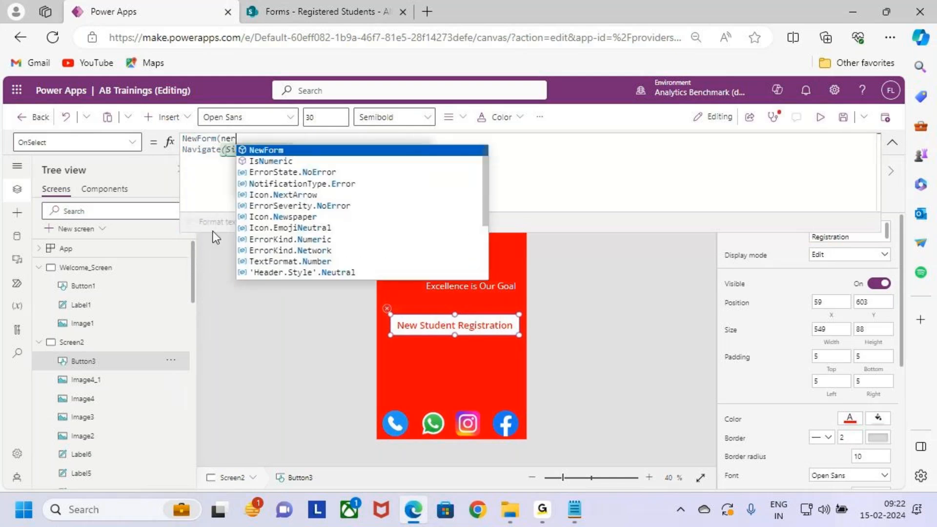
key(BackSpace)
key(BackSpace)
key(BackSpace)
text(NewForm)
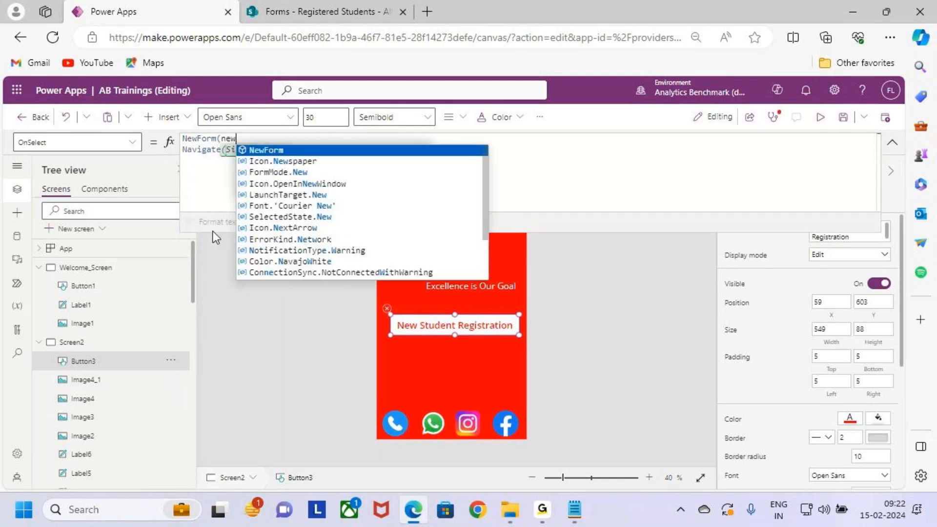
key(Tab)
text())
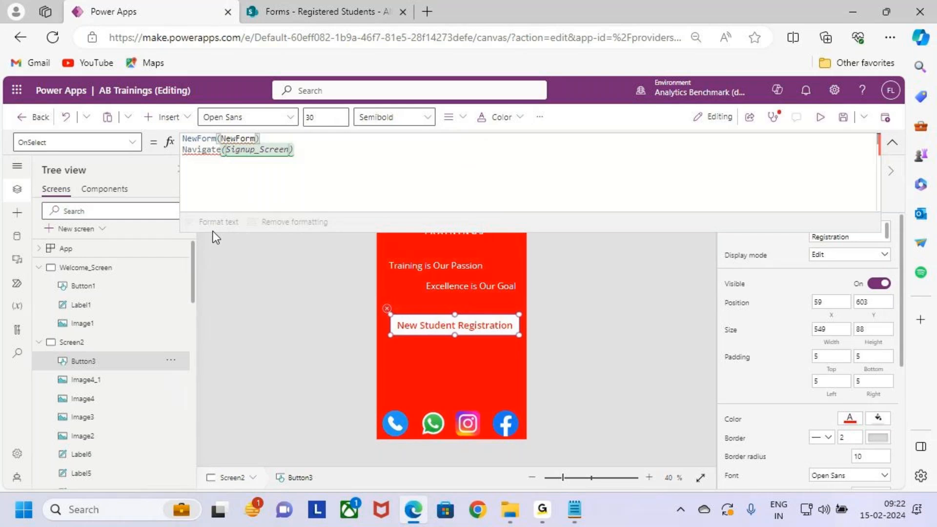
drag(449, 323, 480, 300)
drag(253, 140, 278, 106)
drag(249, 157, 281, 155)
key(Escape)
click(283, 140)
text(;)
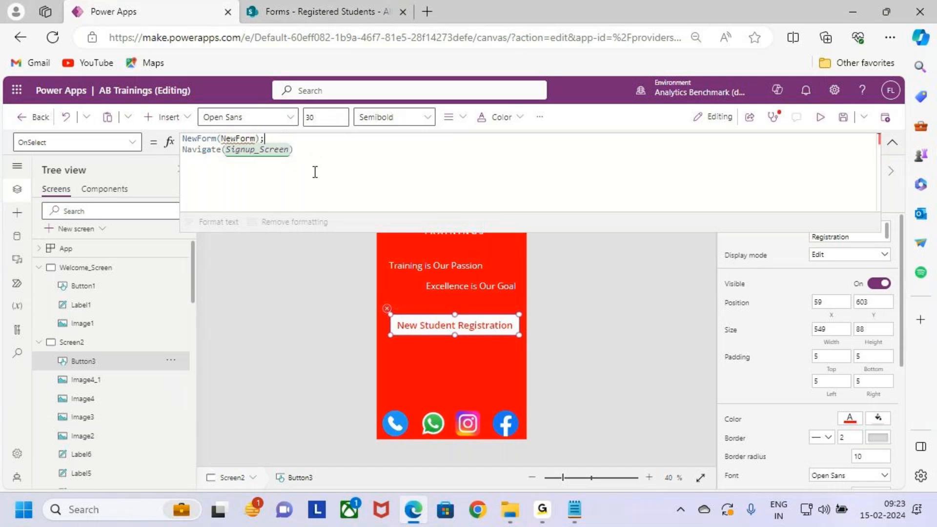
- Make Form1_1 the argument of the NewForm call and save the app
click(249, 140)
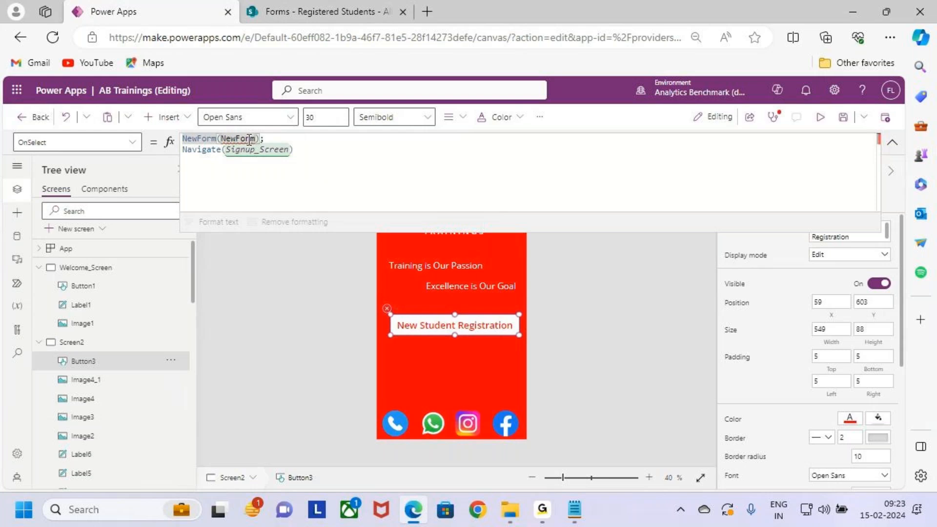
key(BackSpace)
key(BackSpace)
key(BackSpace)
key(BackSpace)
key(BackSpace)
key(BackSpace)
key(BackSpace)
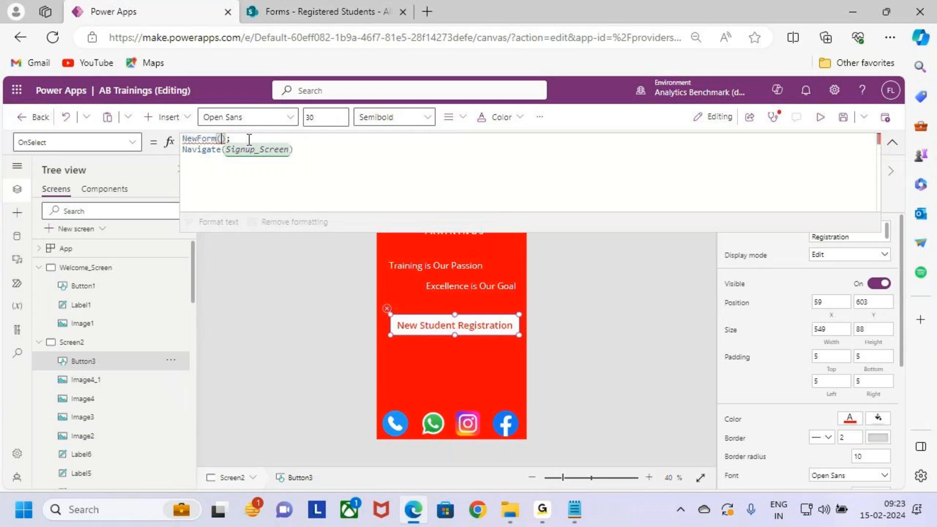
text(fom)
key(Down)
key(Down)
key(Down)
key(Down)
key(Down)
key(Down)
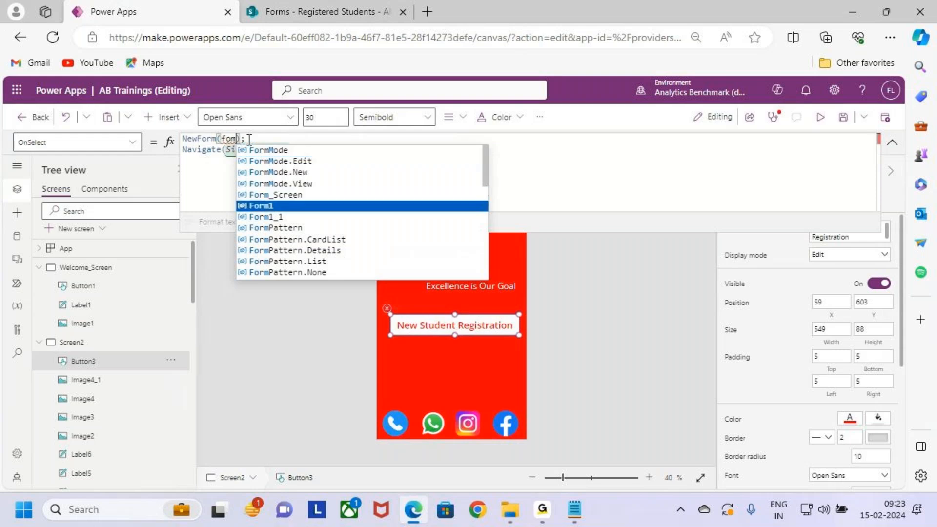
key(Tab)
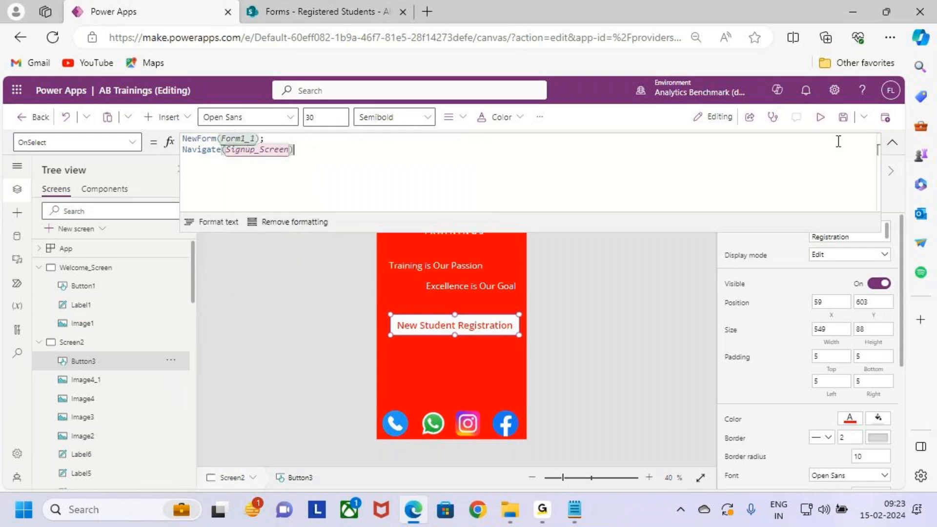
click(843, 117)
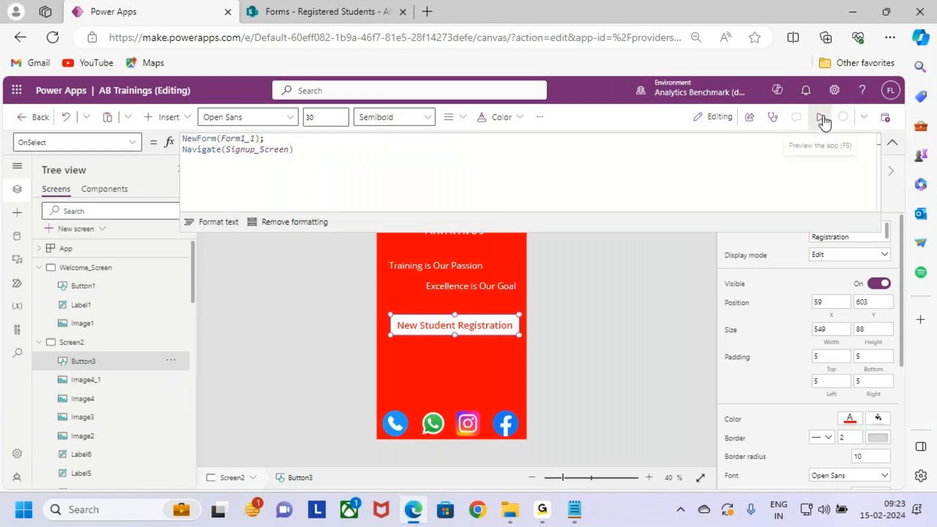
- Preview the app, open the New Student Registration form, and enter the student's name and mobile number
click(826, 125)
click(504, 329)
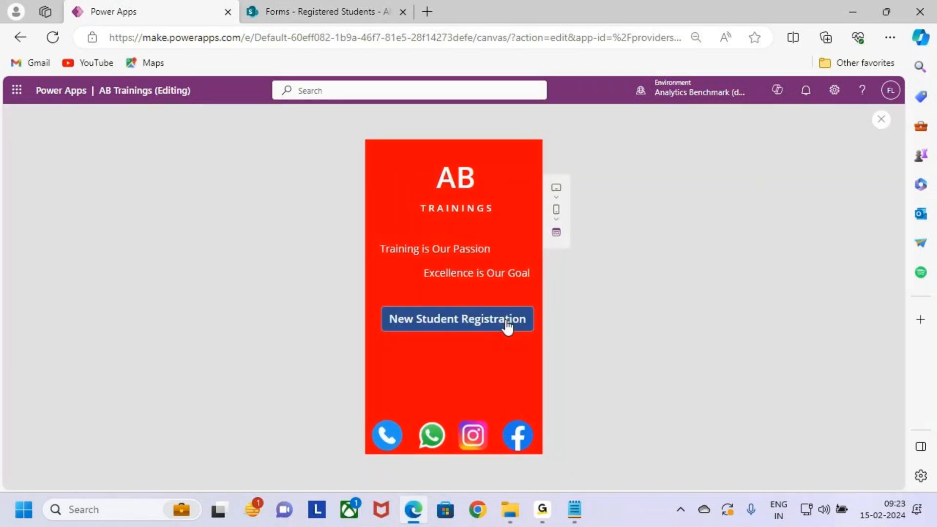
click(477, 196)
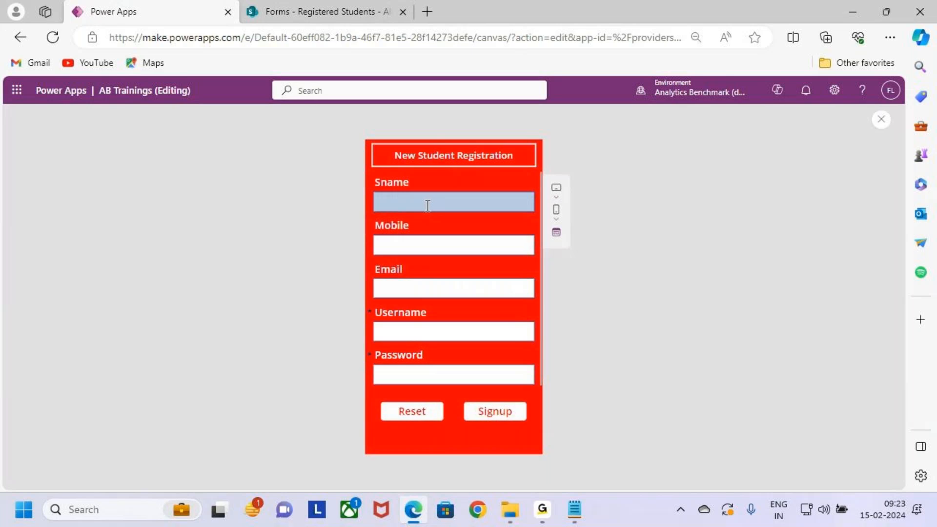
text(Smith)
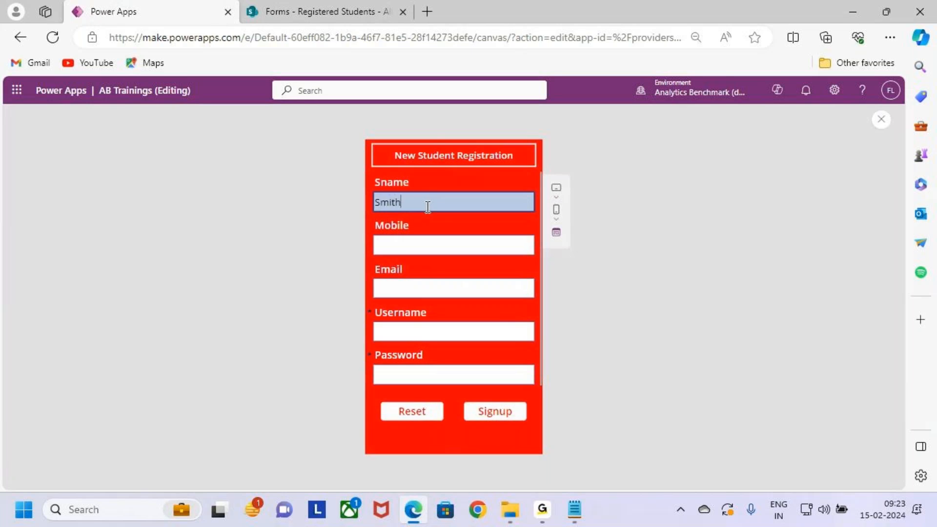
key(Tab)
text(98)
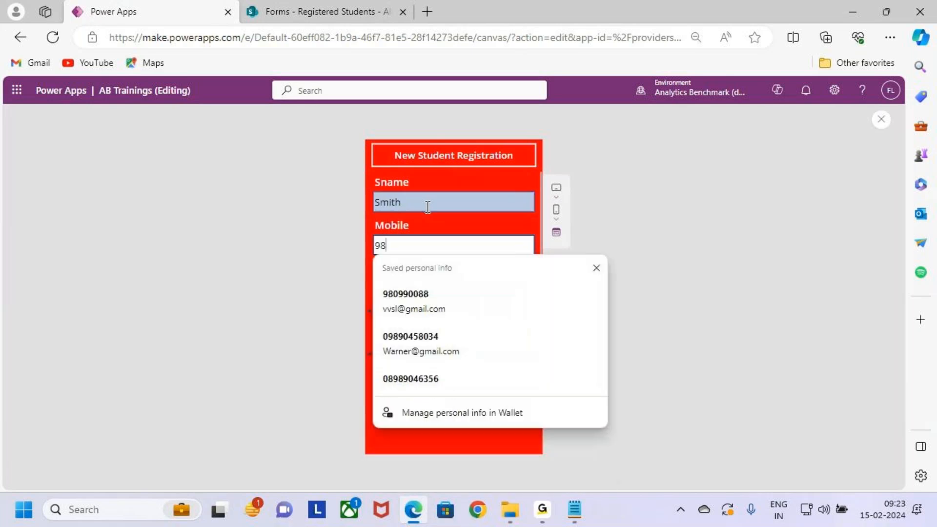
text(049080)
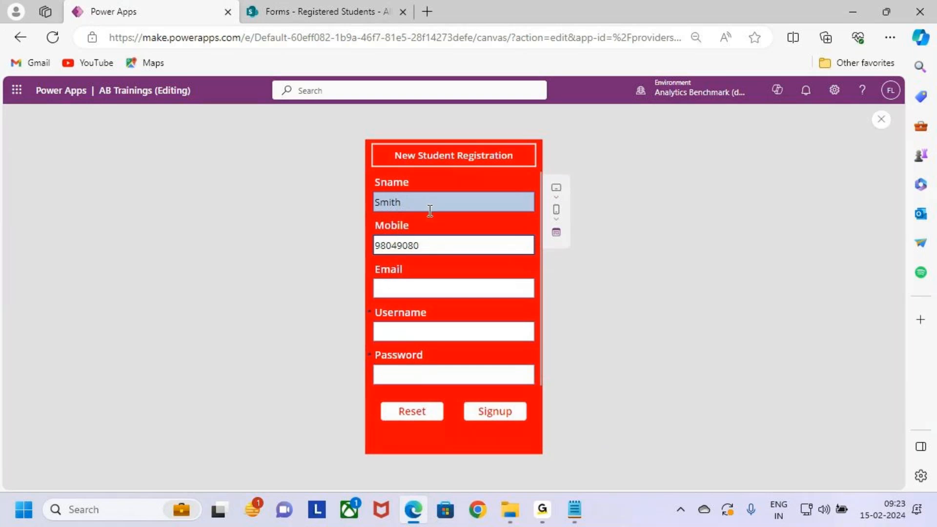
- Fill in the student's email address and username on the registration form
click(433, 292)
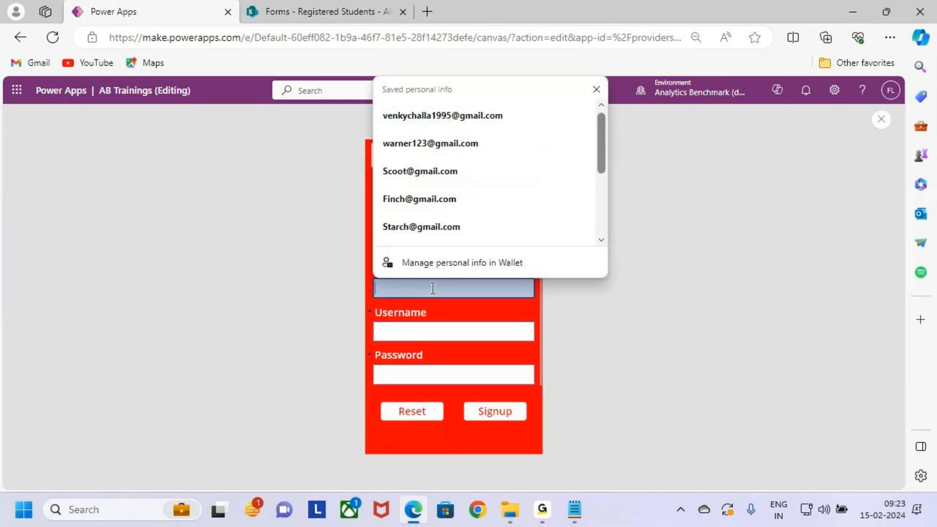
text(sm)
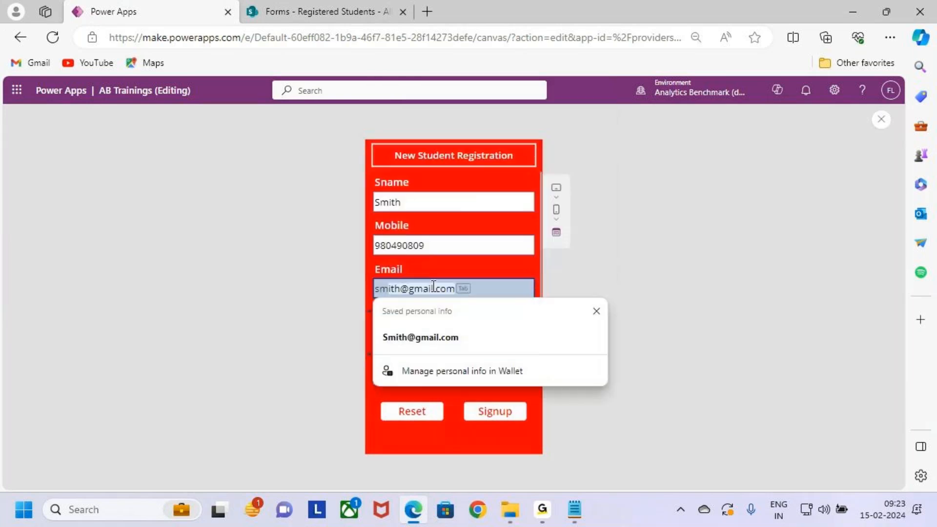
click(446, 338)
click(446, 333)
text(S)
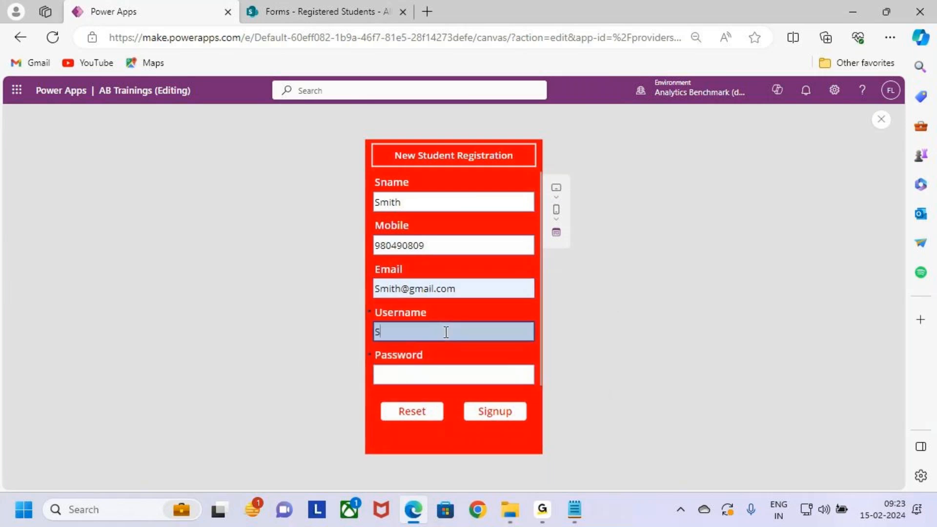
text(mith123)
- Enter the student's password and submit the registration with Signup
click(450, 381)
text(Smit)
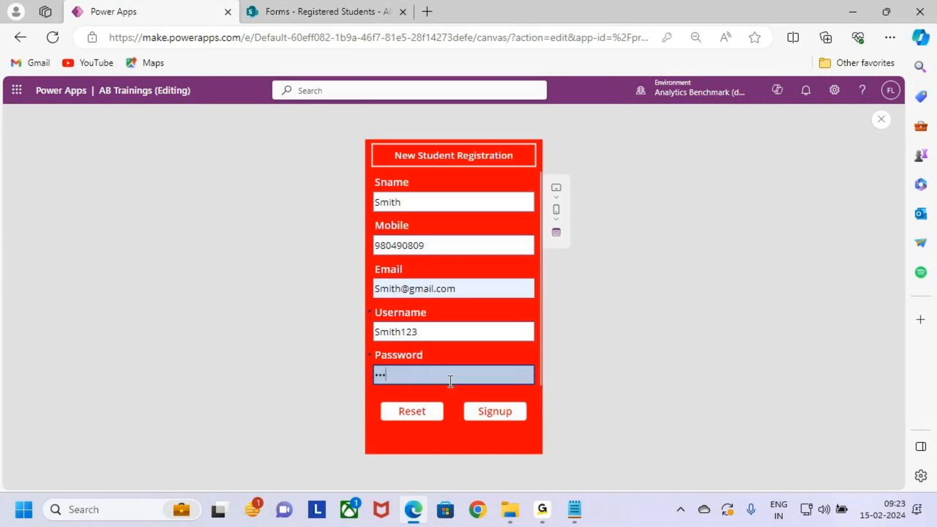
text(h123)
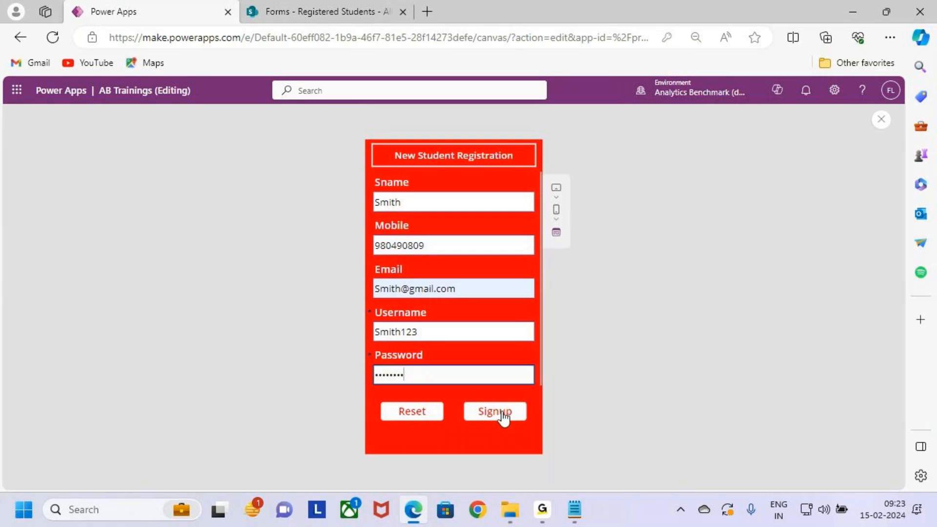
key(ctrl+2)
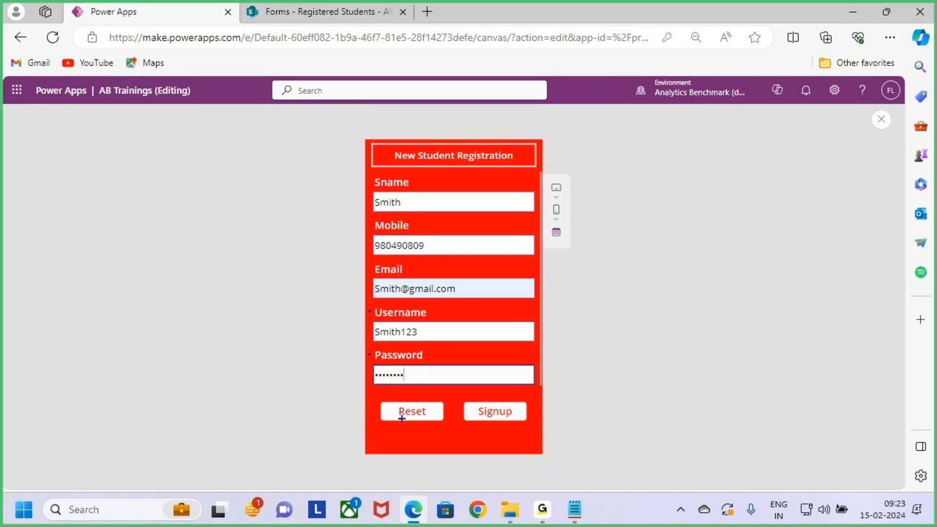
mouse_move(380, 399)
mouse_down()
mouse_move(454, 424)
mouse_move(456, 372)
mouse_up()
key(Escape)
click(508, 416)
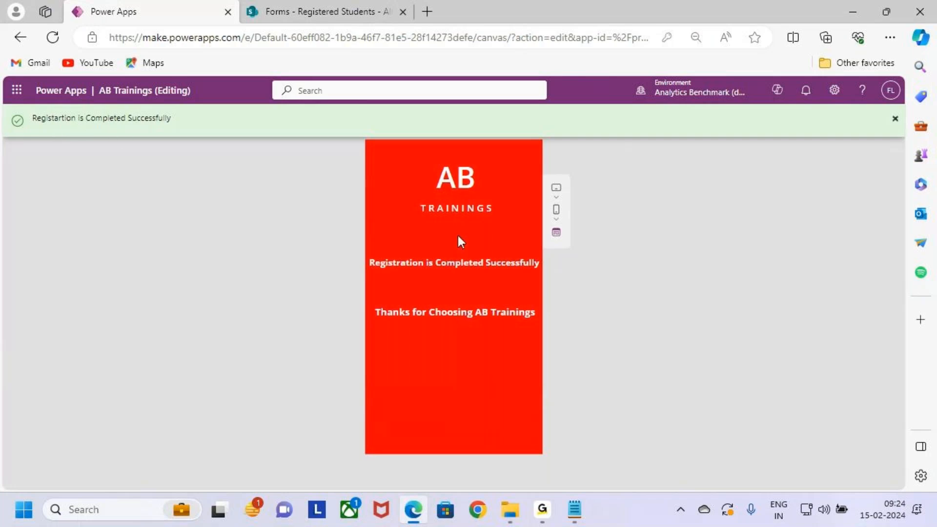
- Switch to the Registered Students list in SharePoint, refresh it, and examine the records of both registered students
click(354, 2)
click(52, 37)
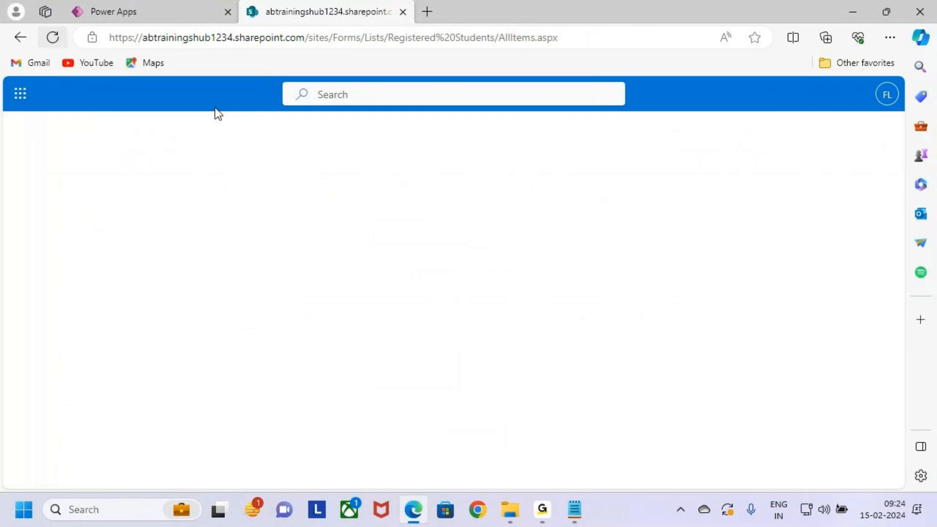
key(ctrl+2)
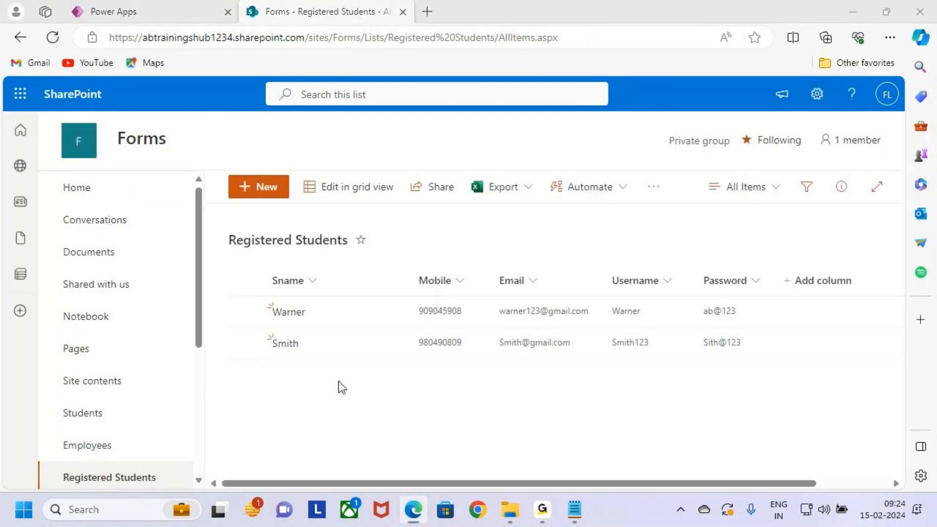
mouse_move(250, 256)
mouse_down()
mouse_move(350, 304)
mouse_move(682, 376)
mouse_move(795, 376)
mouse_move(786, 360)
mouse_up()
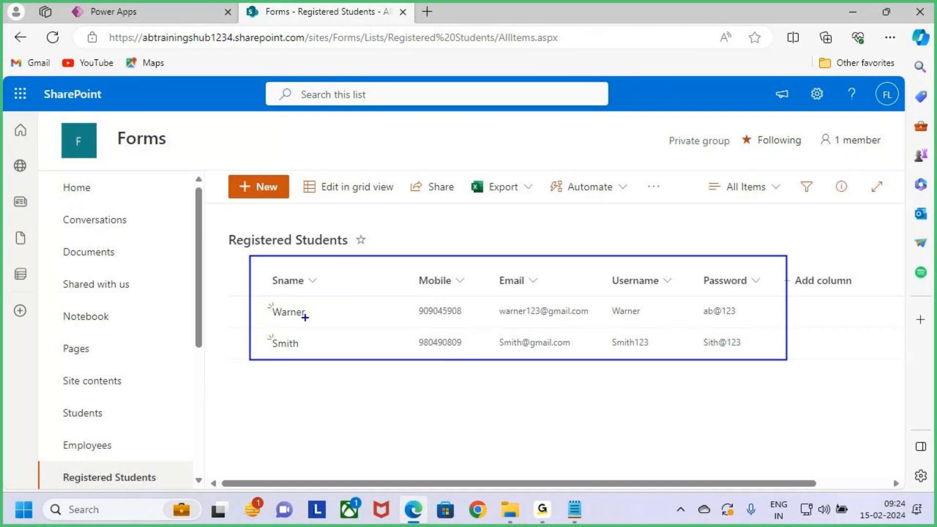
mouse_move(432, 205)
mouse_down()
mouse_move(434, 247)
mouse_move(443, 244)
mouse_move(434, 247)
mouse_up()
key(Escape)
- Correct the second student's password in the list's grid view, leave grid view, and switch back to the Power Apps preview
click(359, 188)
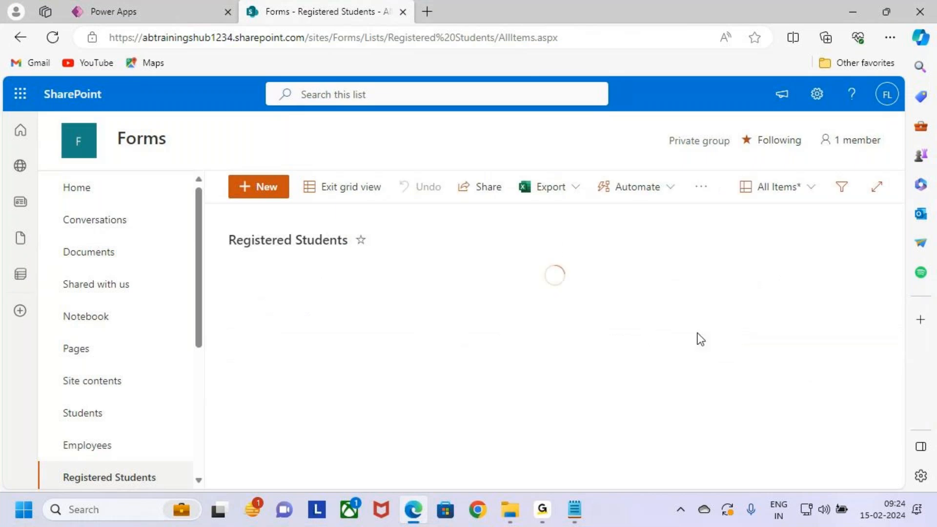
click(732, 350)
click(724, 350)
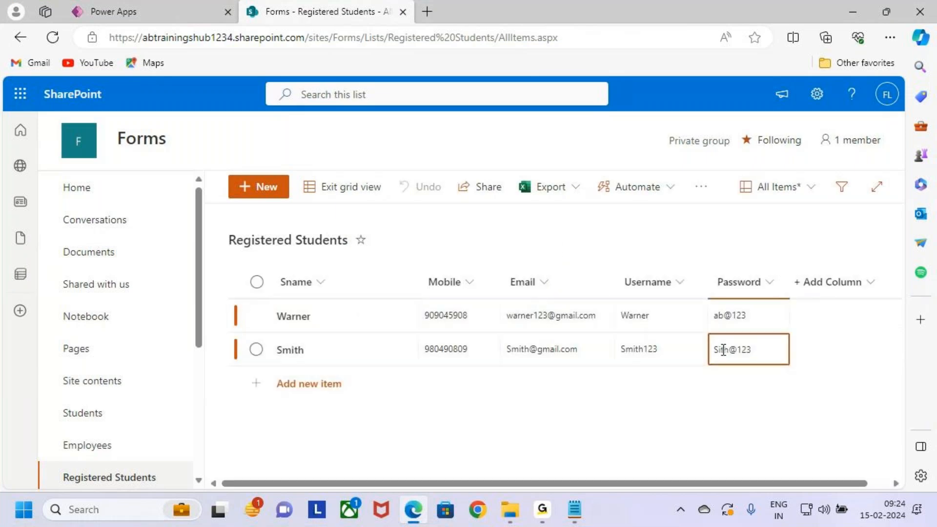
text(m)
click(345, 187)
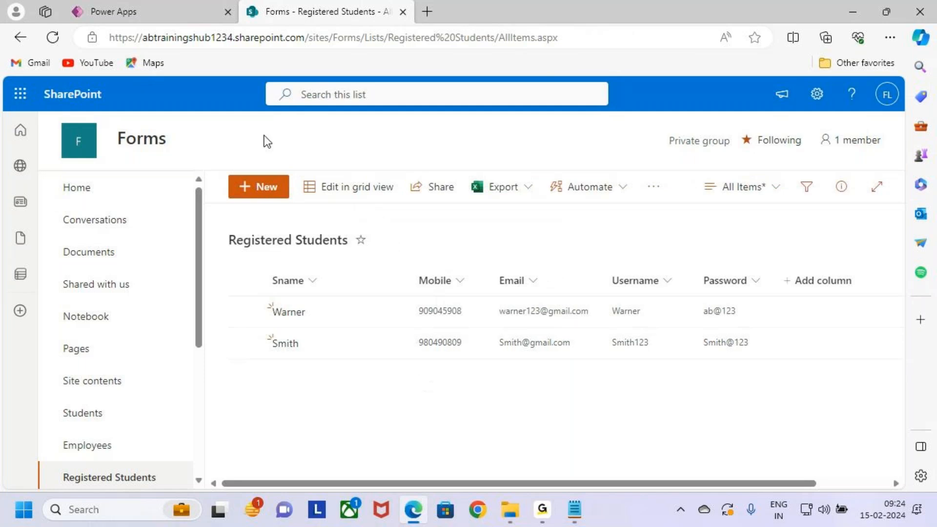
click(151, 7)
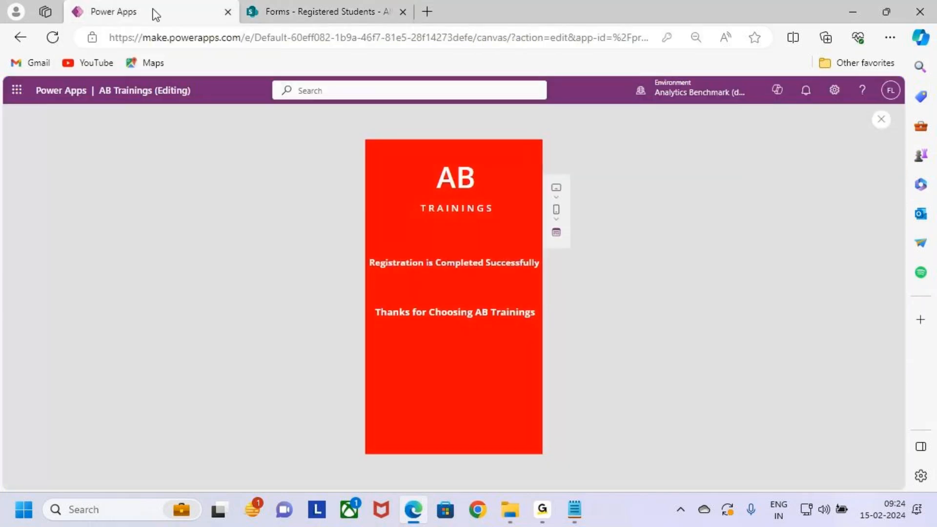
- Restart the app preview from Welcome_Screen and go through Get Started and New Student Registration to the signup form
click(882, 121)
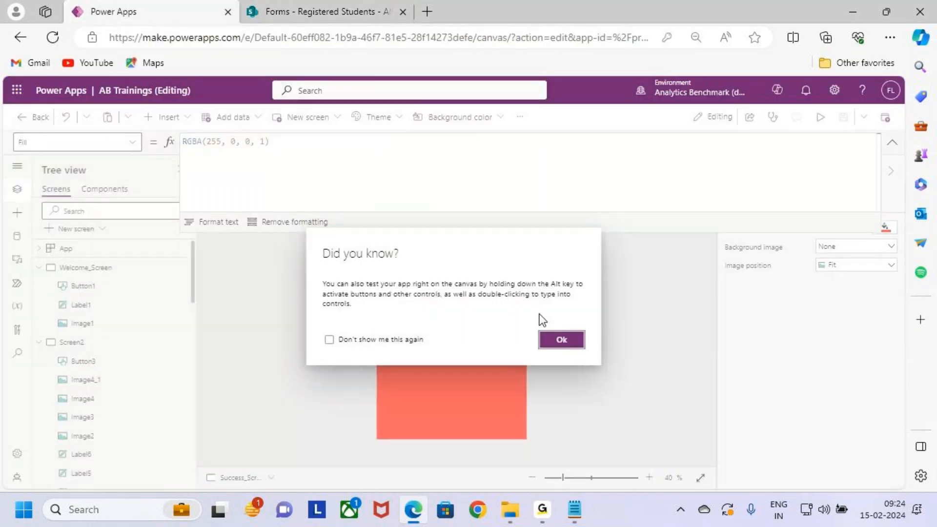
click(561, 340)
click(109, 340)
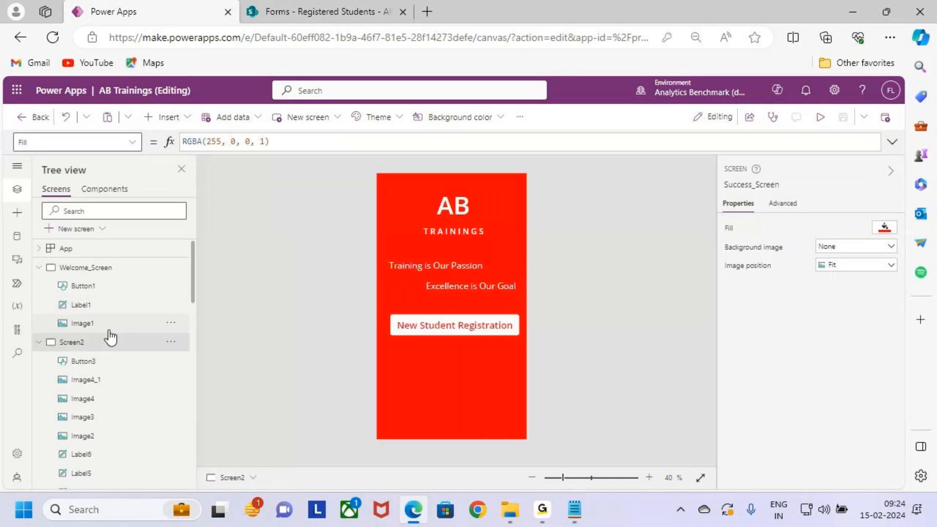
click(93, 267)
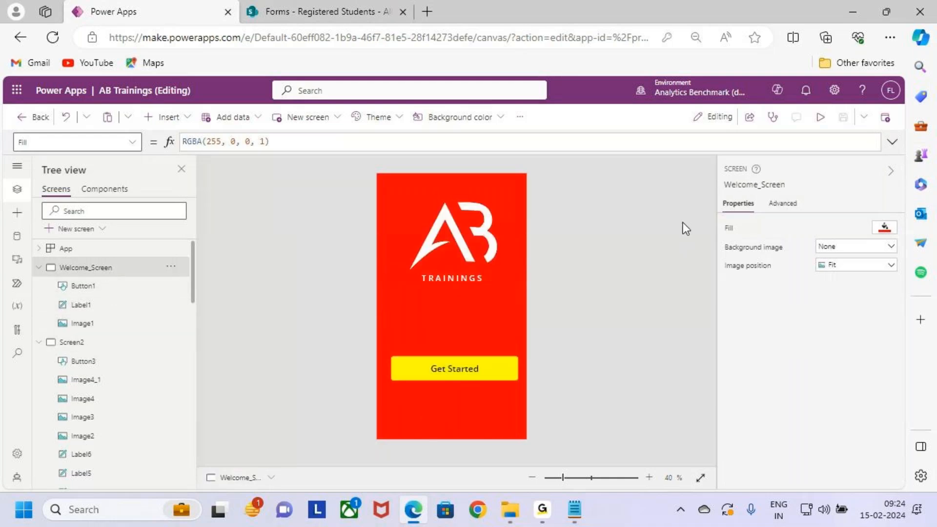
click(820, 118)
click(469, 378)
click(483, 325)
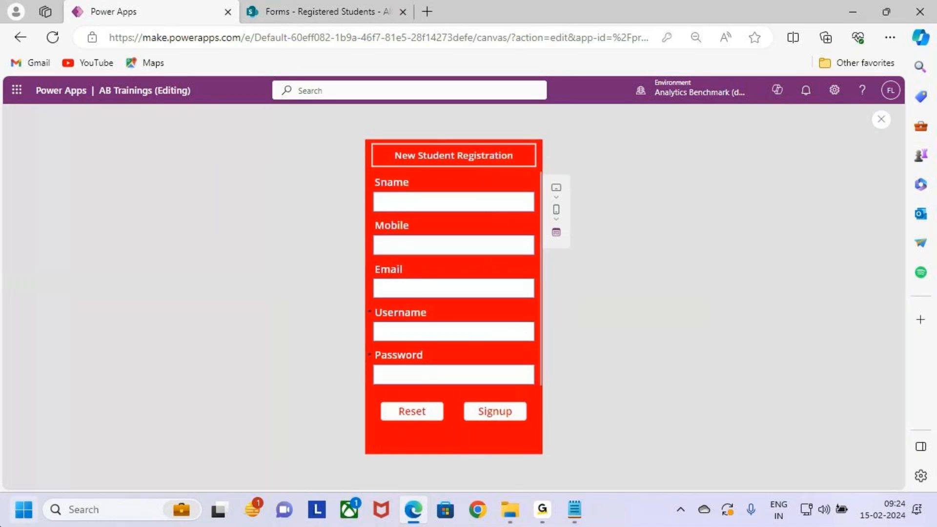
- Exit the preview and open Screen2 for editing
click(882, 119)
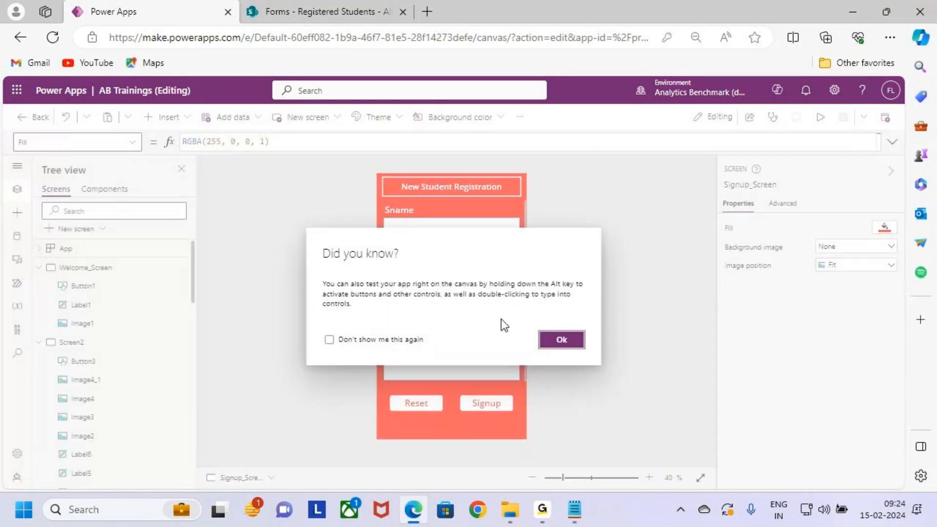
click(558, 341)
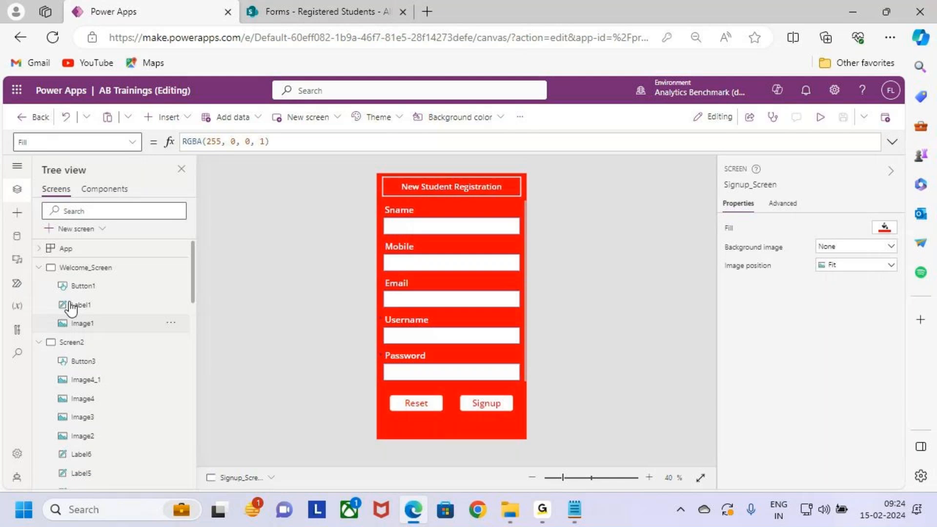
click(103, 268)
click(98, 344)
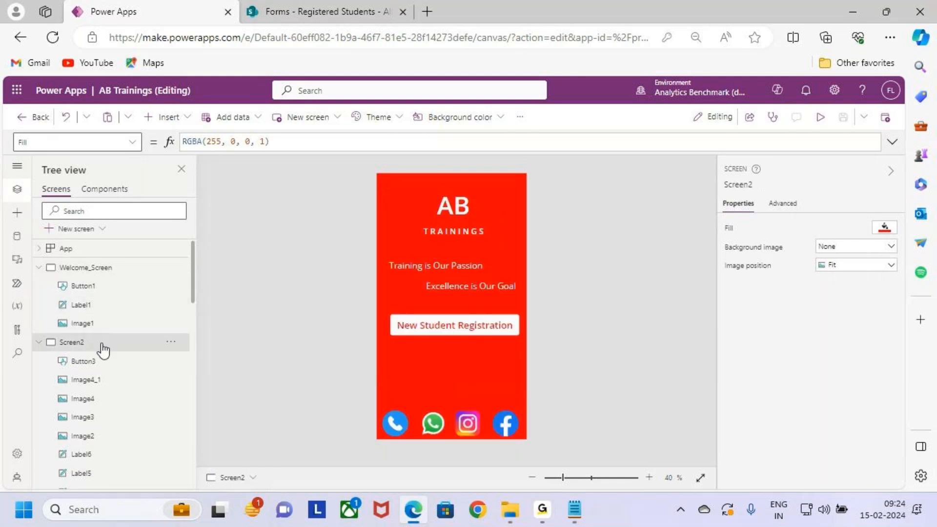
key(ctrl+2)
drag(391, 344, 516, 368)
key(b)
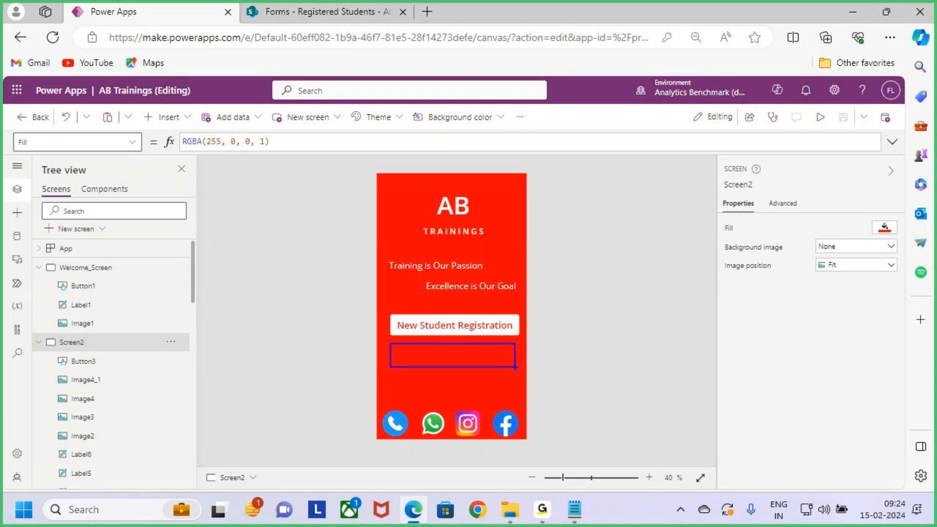
- Duplicate the New Student Registration button and place the copy directly below the original, at about Y 748
click(481, 320)
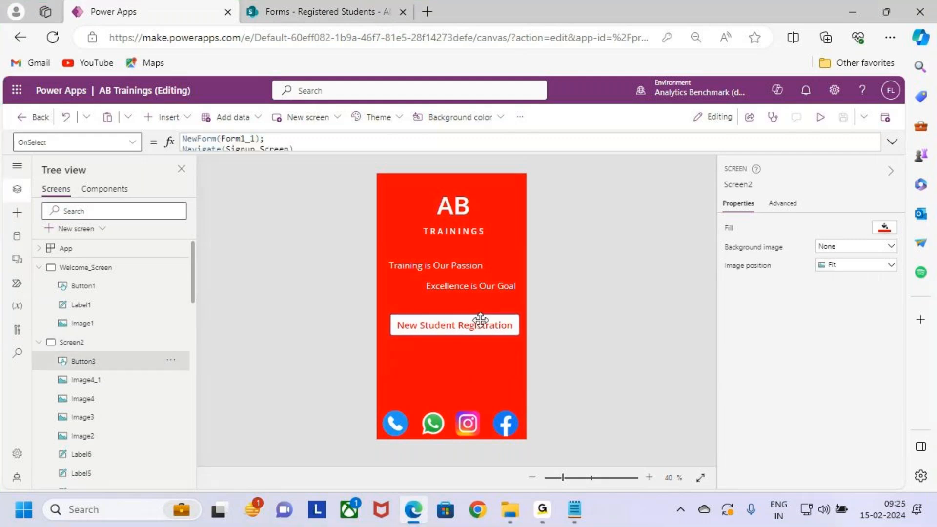
key(ctrl+c)
click(474, 353)
key(ctrl+v)
drag(471, 331, 466, 358)
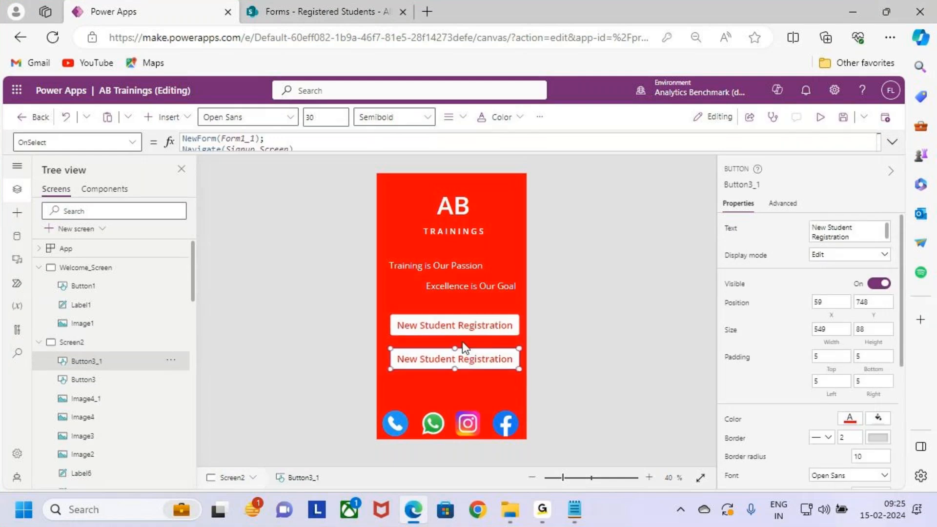
- Move both New Student Registration buttons together slightly to the left, to about X 48
click(457, 332)
shift+click(458, 361)
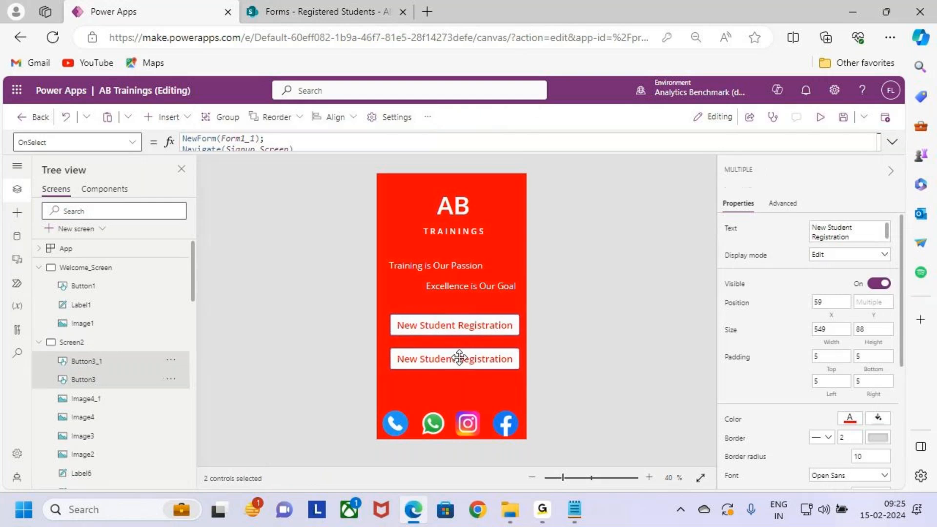
drag(458, 359, 455, 358)
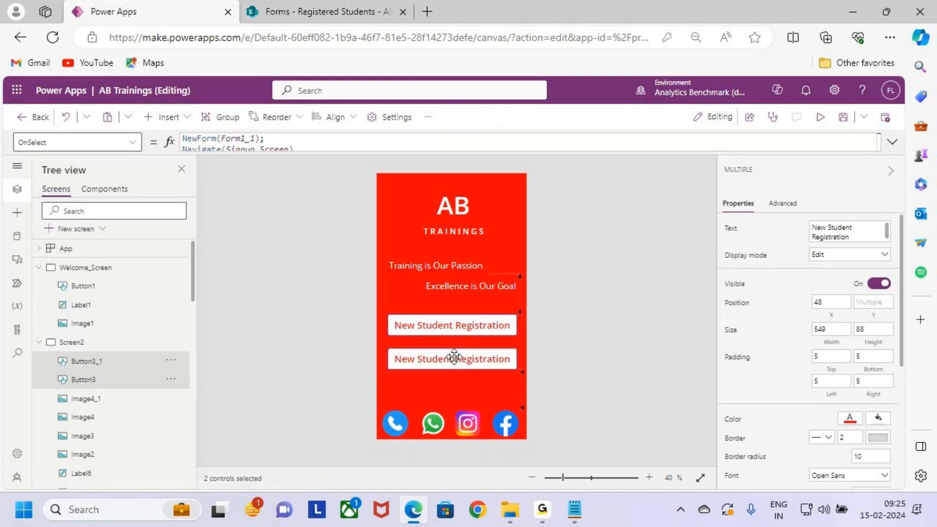
click(471, 386)
- Change the lower button's text to "Existing Student Login"
click(479, 360)
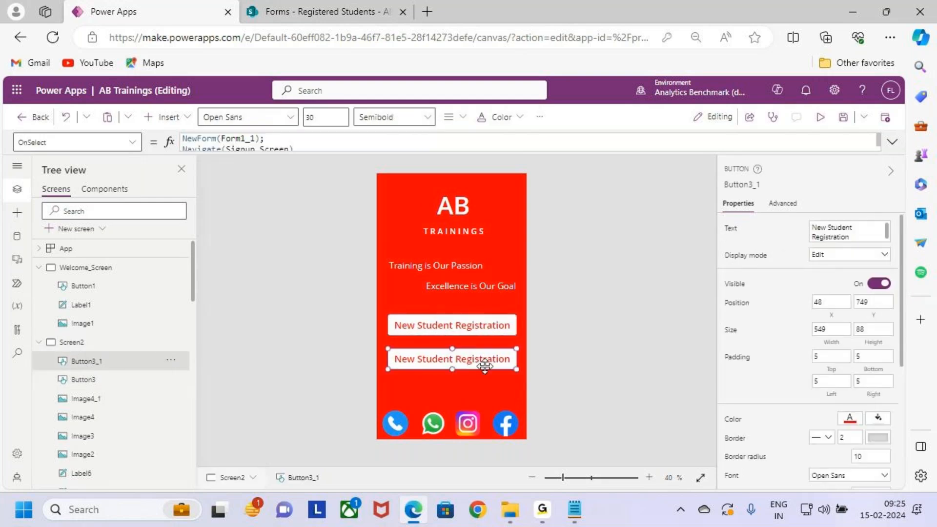
double_click(478, 361)
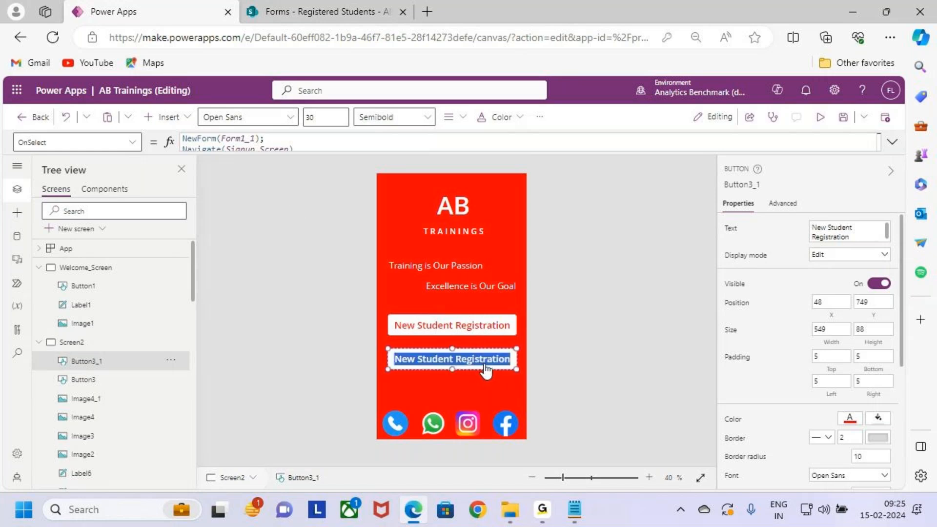
text(Exis)
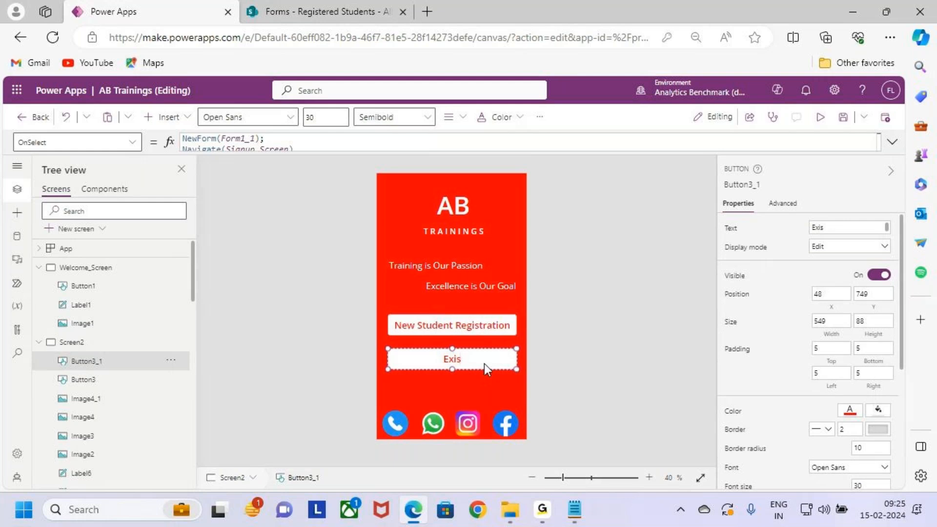
text(ting Student Login)
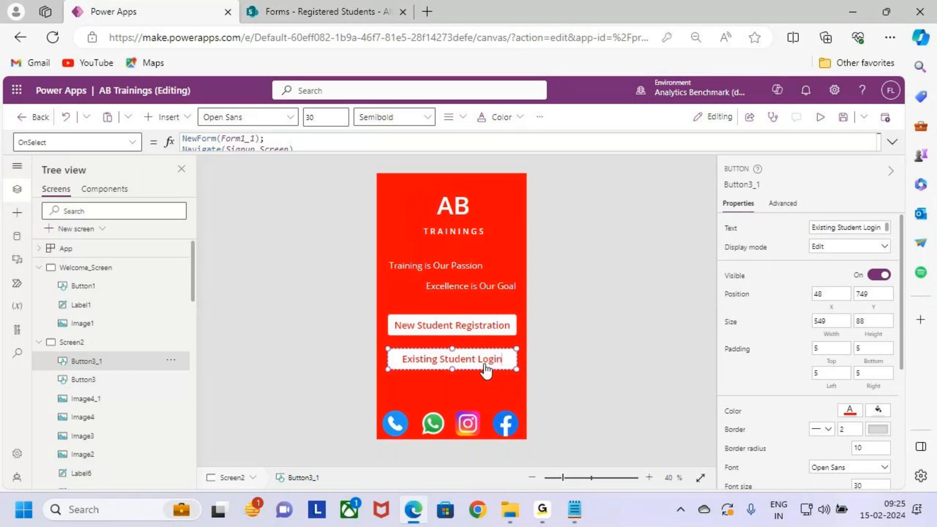
click(479, 386)
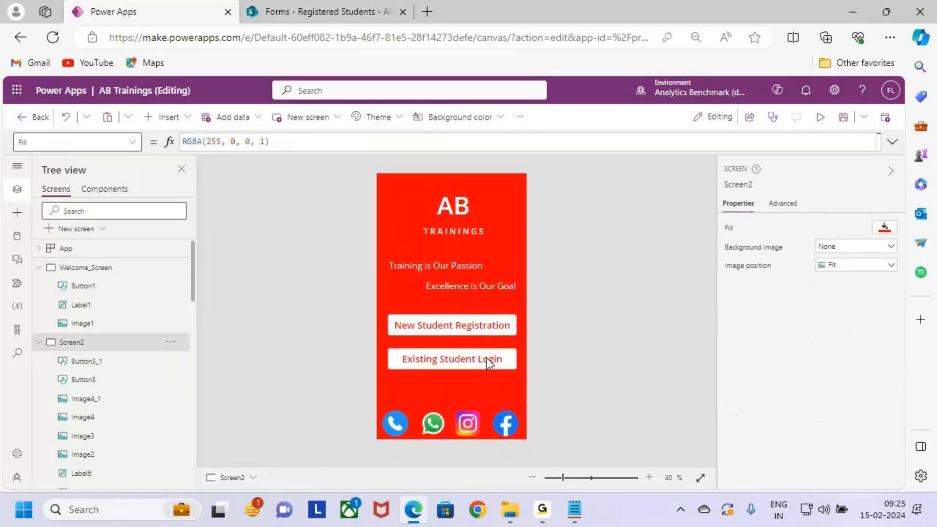
- Preview Screen2, test where the Existing Student Login button leads, and return to editing Screen2
click(479, 350)
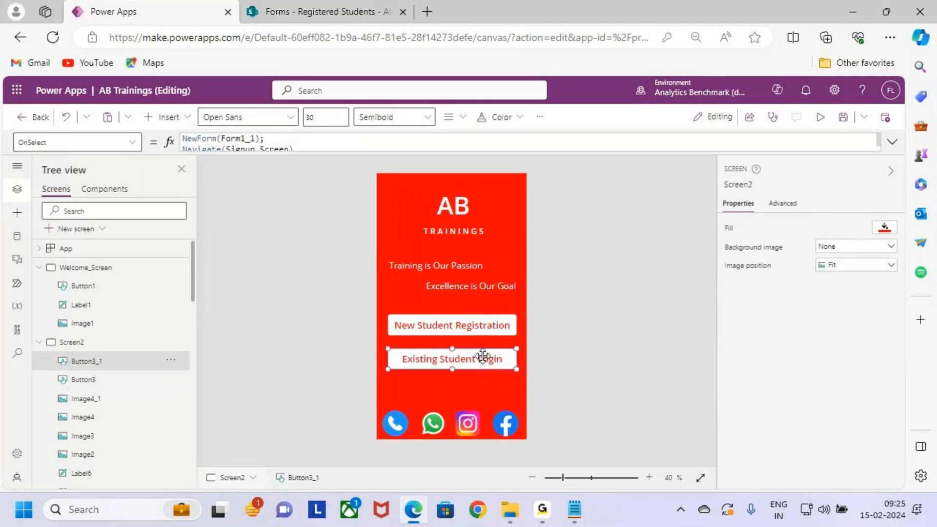
click(821, 118)
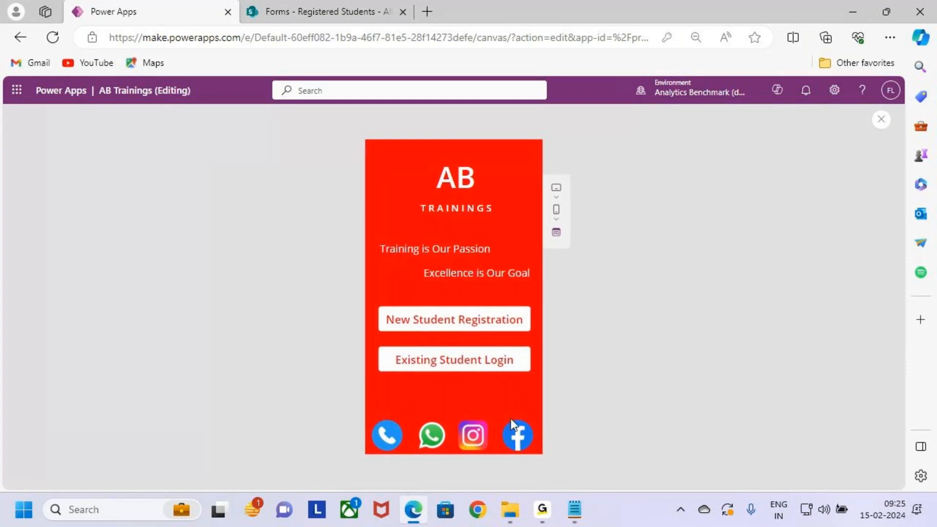
click(515, 370)
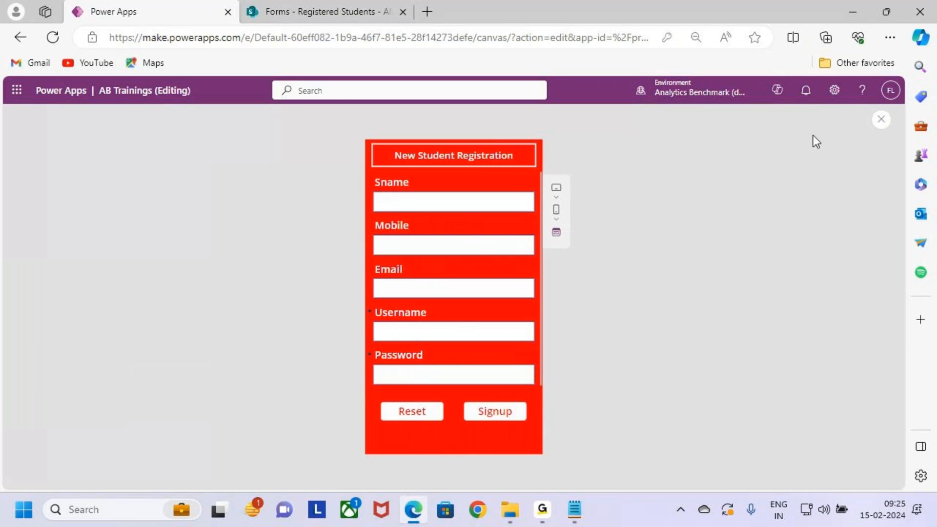
click(881, 119)
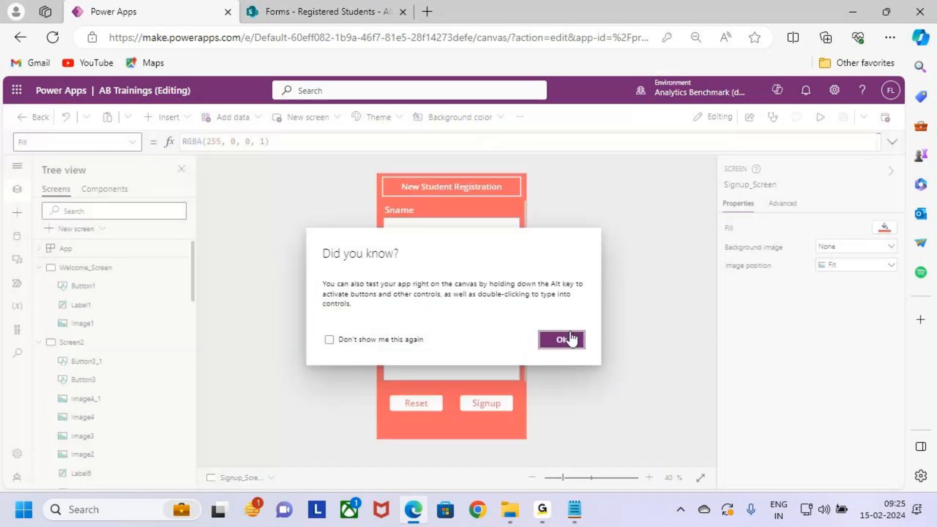
click(561, 339)
click(69, 342)
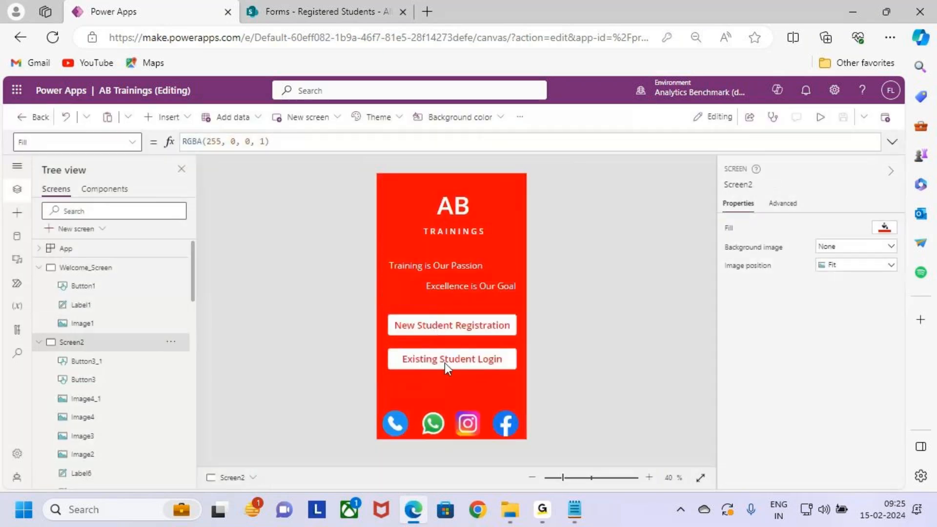
- Clear the whole OnSelect formula of the Existing Student Login button
click(446, 362)
click(893, 141)
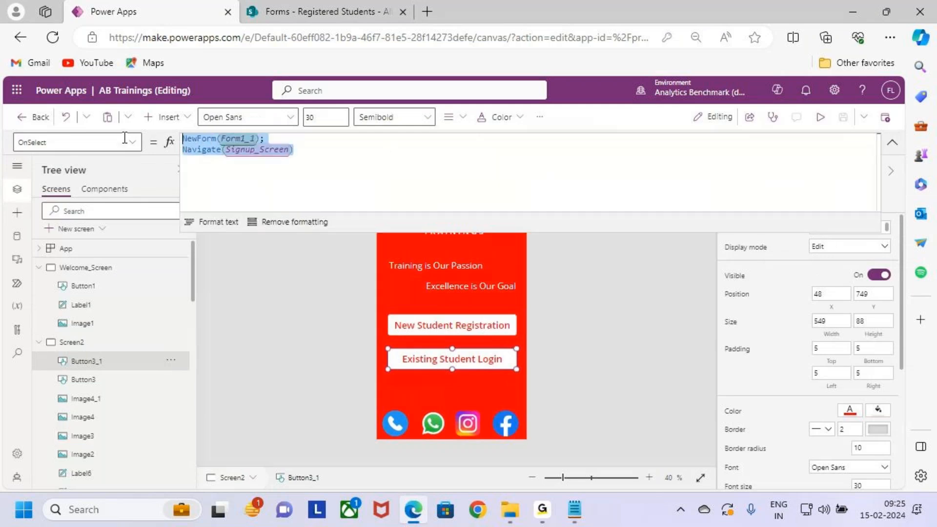
key(BackSpace)
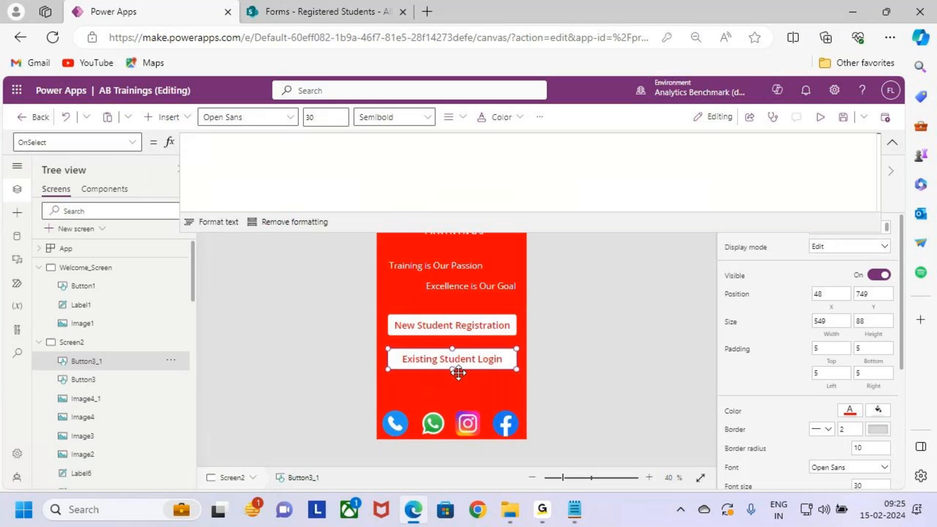
click(893, 142)
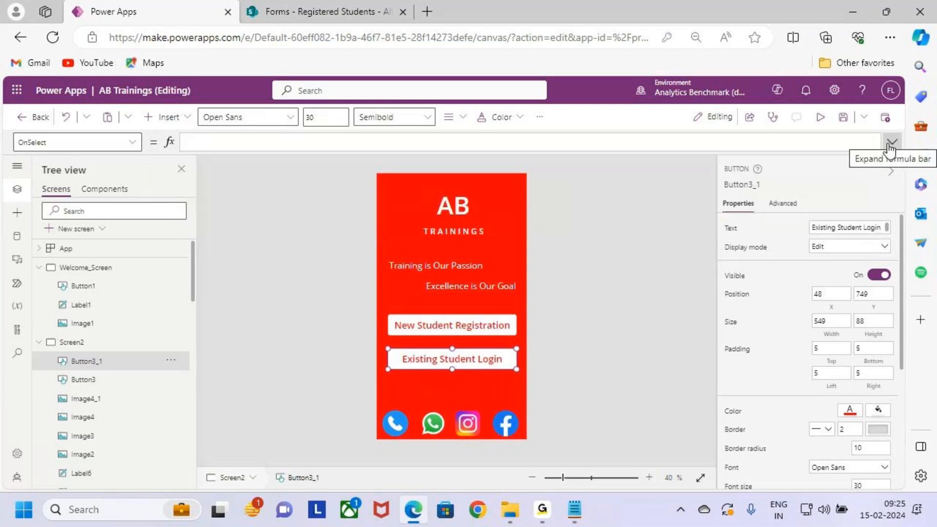
- Collapse the Welcome_Screen, Screen2, Signup_Screen and Success_Screen nodes so only screen names are listed, and deselect the login button
click(39, 342)
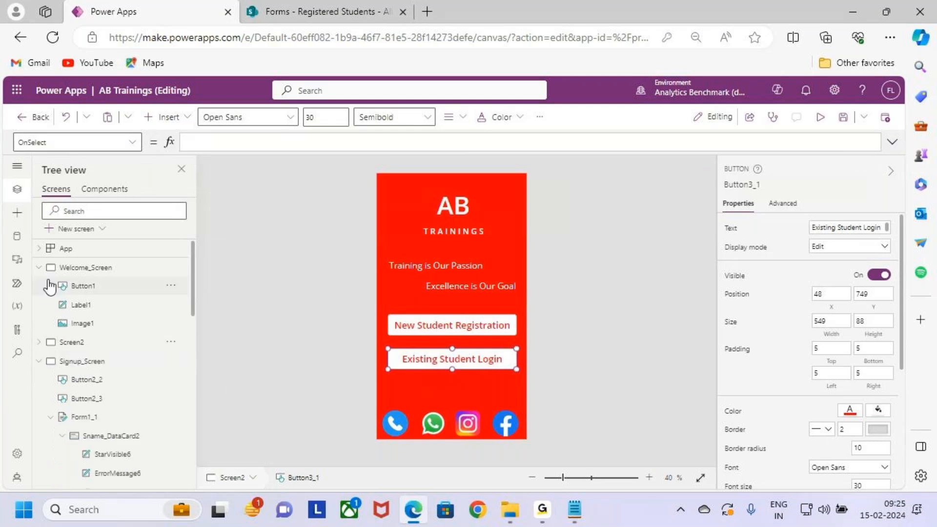
click(39, 267)
click(39, 304)
click(39, 323)
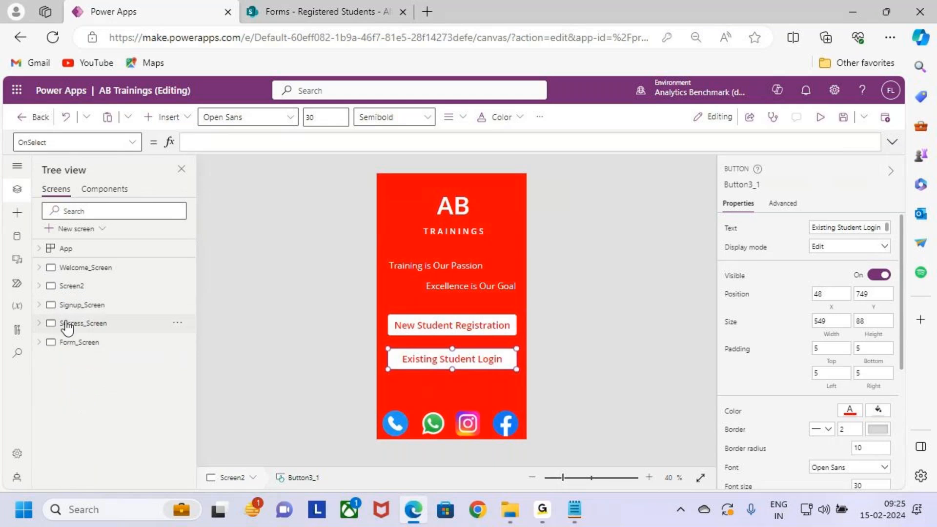
drag(47, 255, 128, 350)
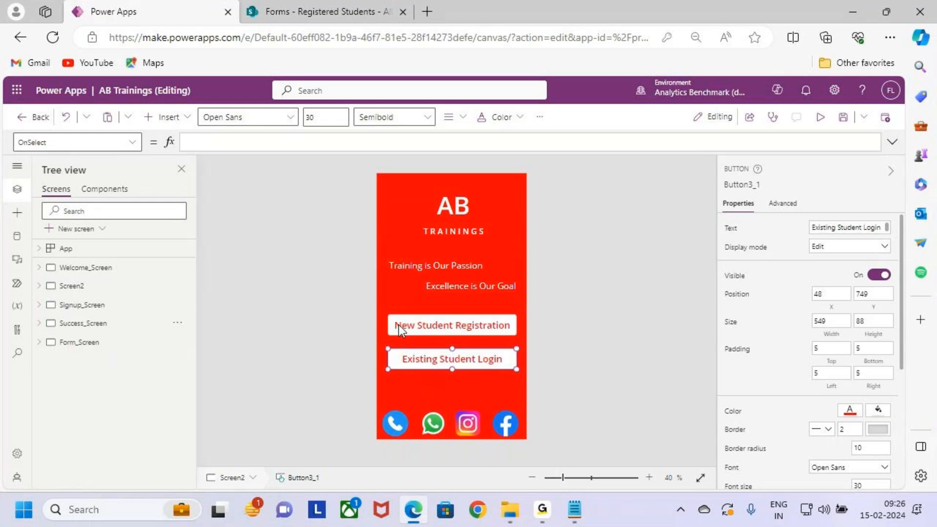
click(424, 379)
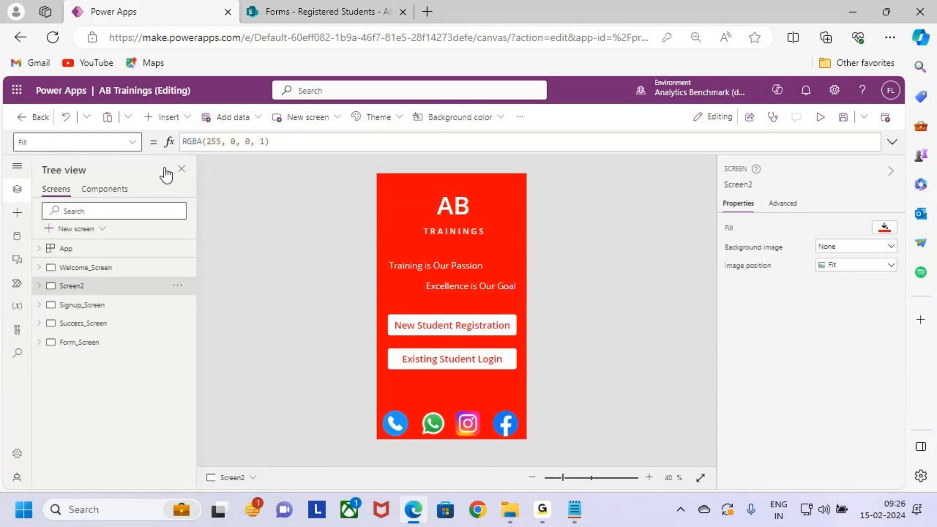
- Add a blank screen to the app and rename it Login_Screen
click(87, 236)
click(90, 312)
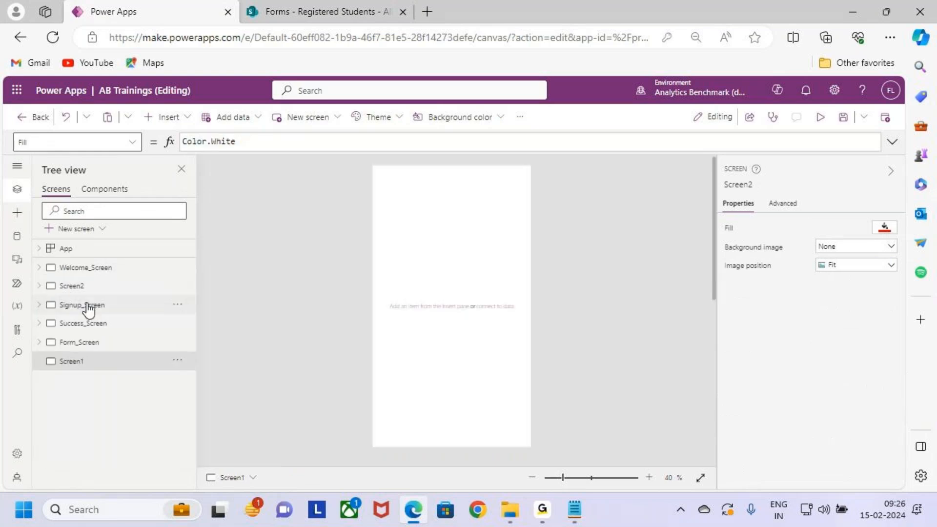
text(Login)
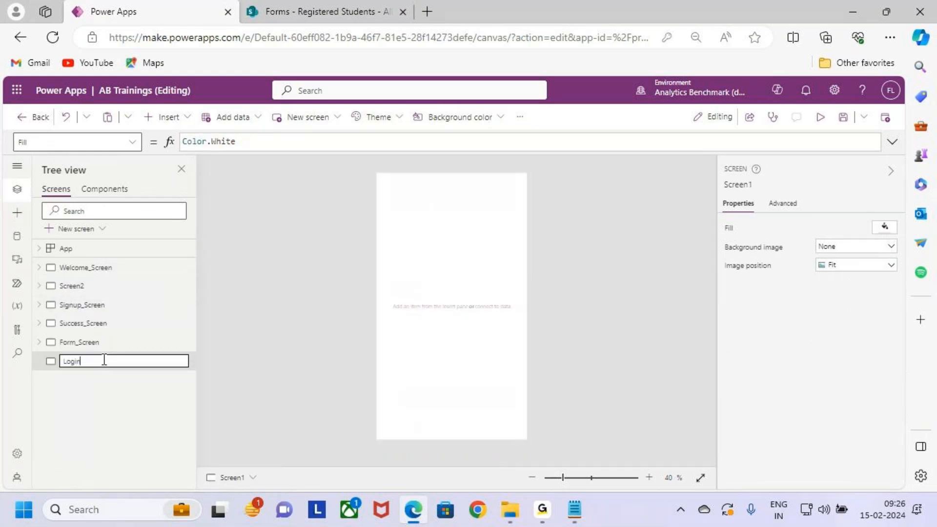
text(_Screen)
click(104, 379)
- Move Login_Screen up one place in the screen order, between Success_Screen and Form_Screen
click(91, 345)
click(133, 365)
click(178, 361)
click(225, 241)
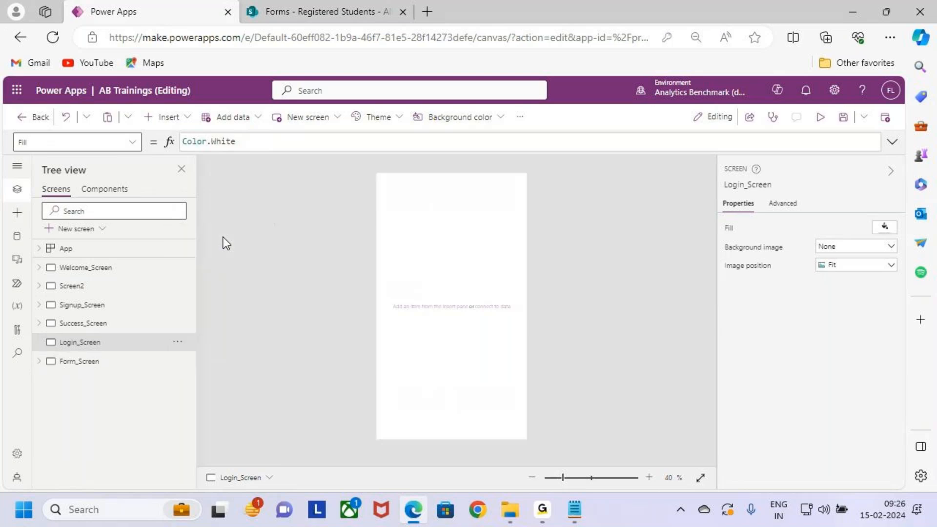
- Set the Login_Screen background to the standard bright red used on Signup_Screen
click(90, 305)
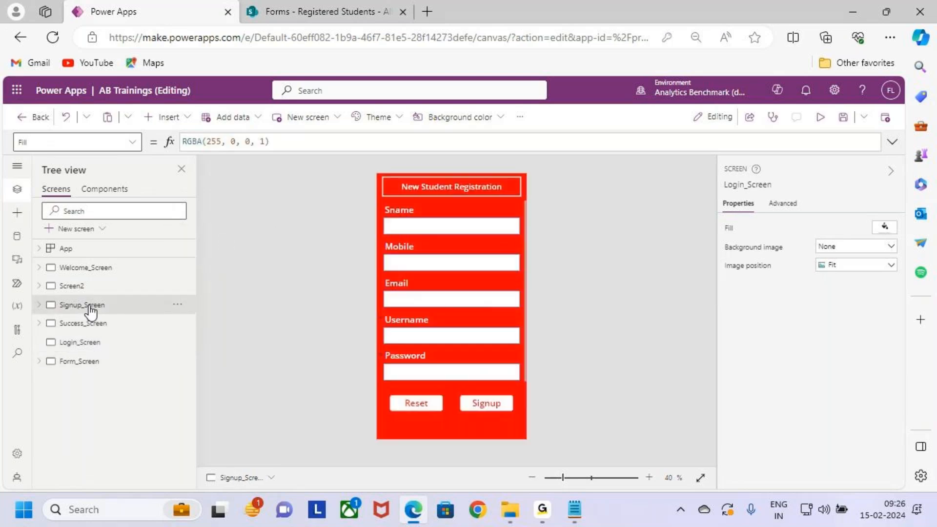
click(96, 324)
click(101, 343)
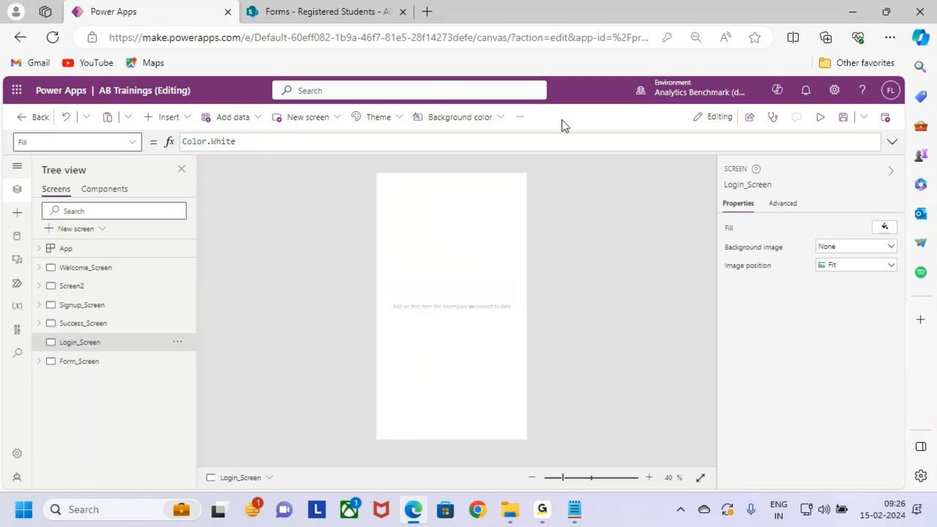
click(459, 118)
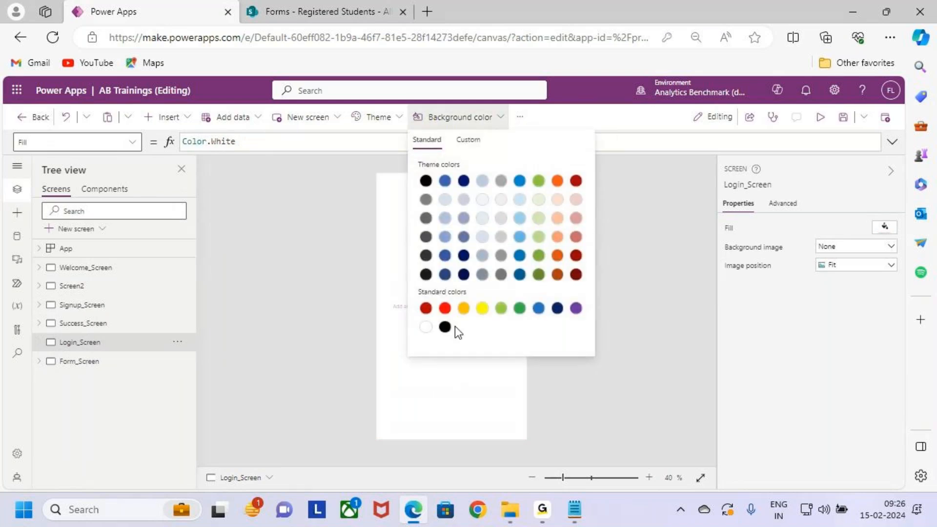
click(444, 308)
click(459, 373)
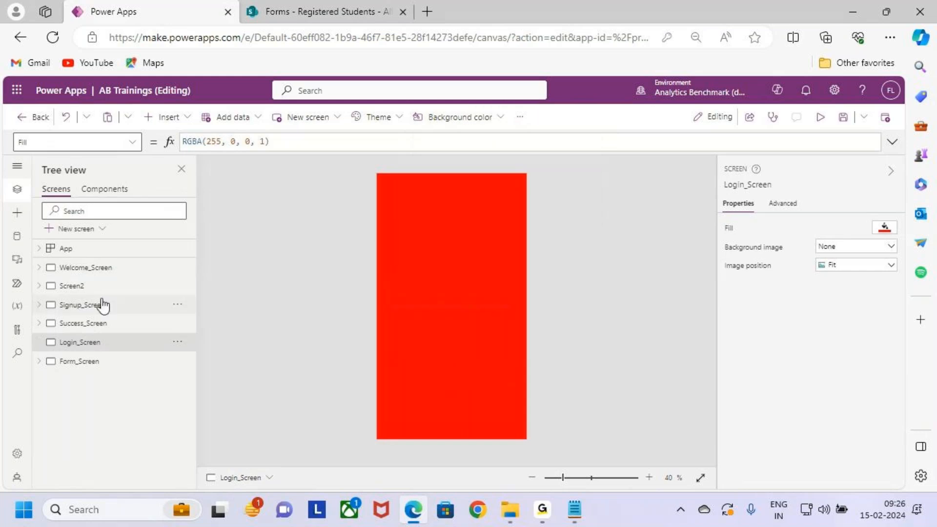
- Copy the AB, TRAININGS and two slogan labels from Screen2 onto Login_Screen
click(106, 287)
click(447, 212)
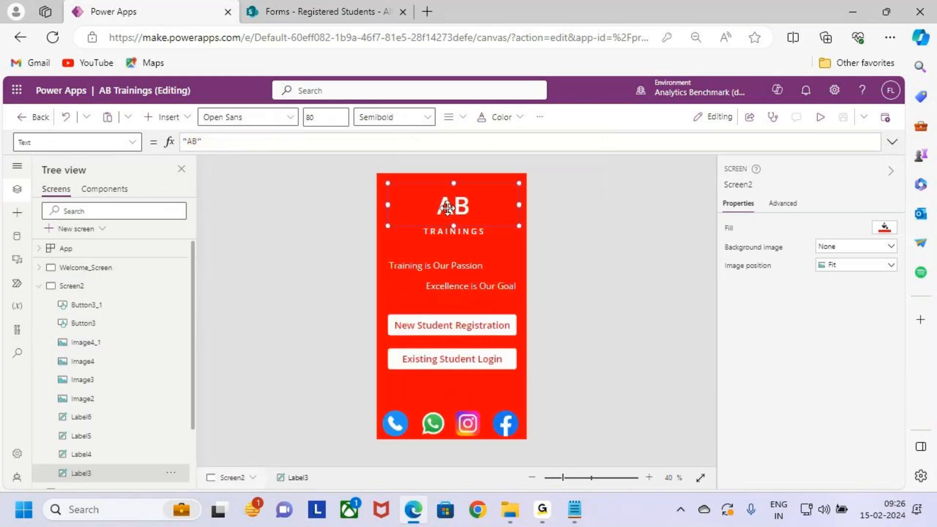
shift+click(454, 231)
shift+click(438, 269)
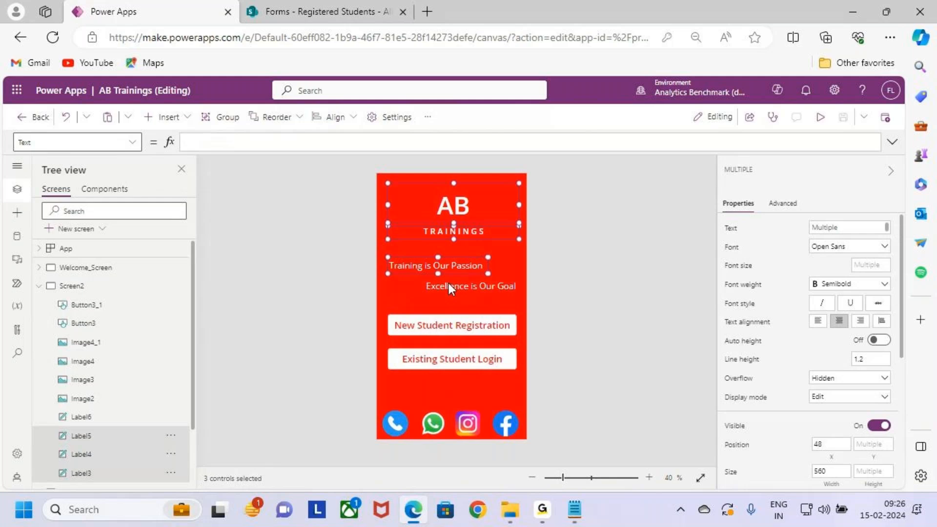
shift+click(473, 287)
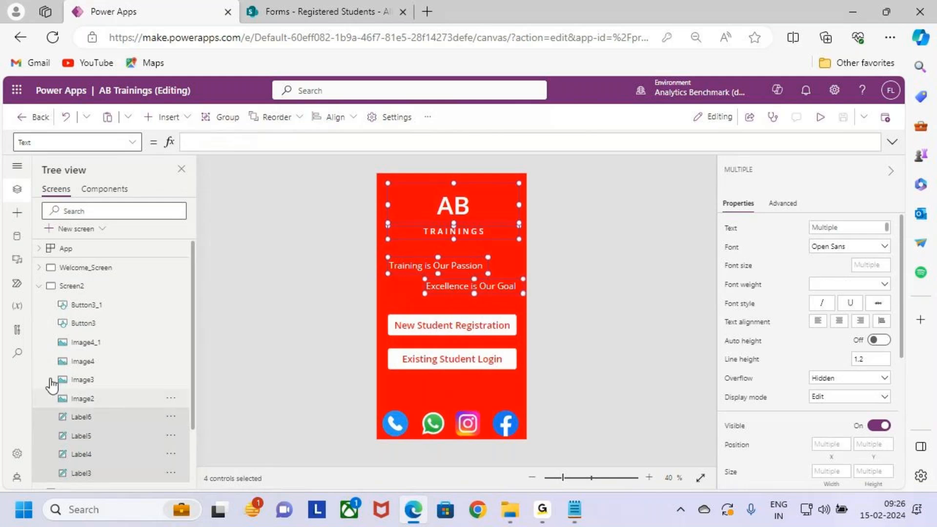
click(39, 286)
click(105, 342)
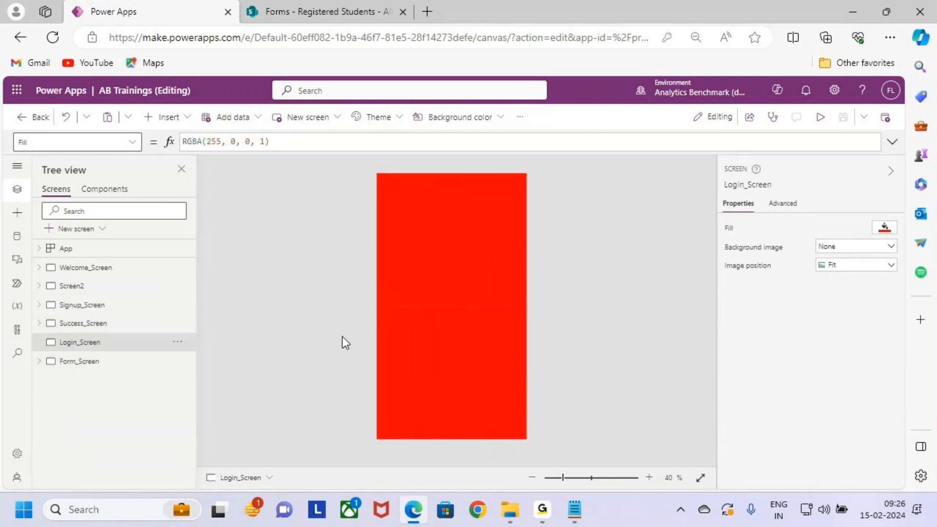
key(ctrl+v)
click(452, 330)
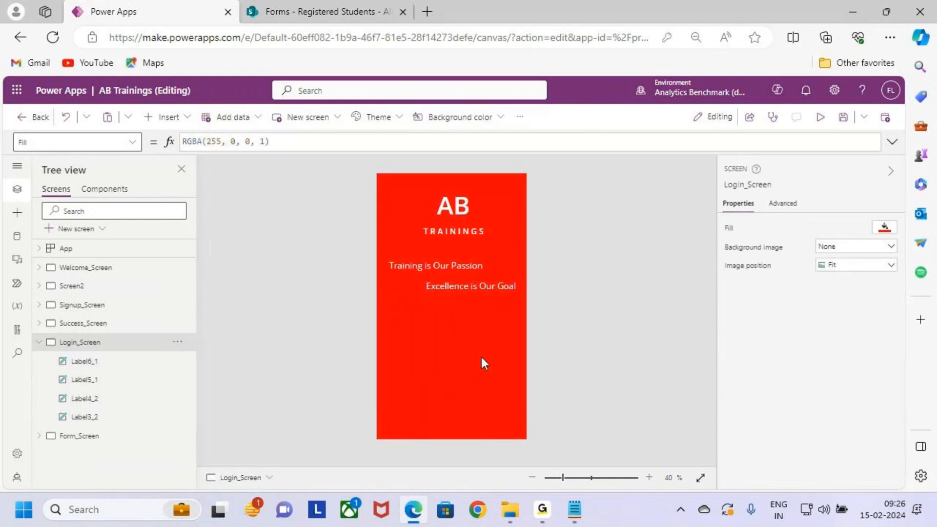
- Preview Login_Screen to examine the free area beneath the two slogans, and close the preview
click(821, 117)
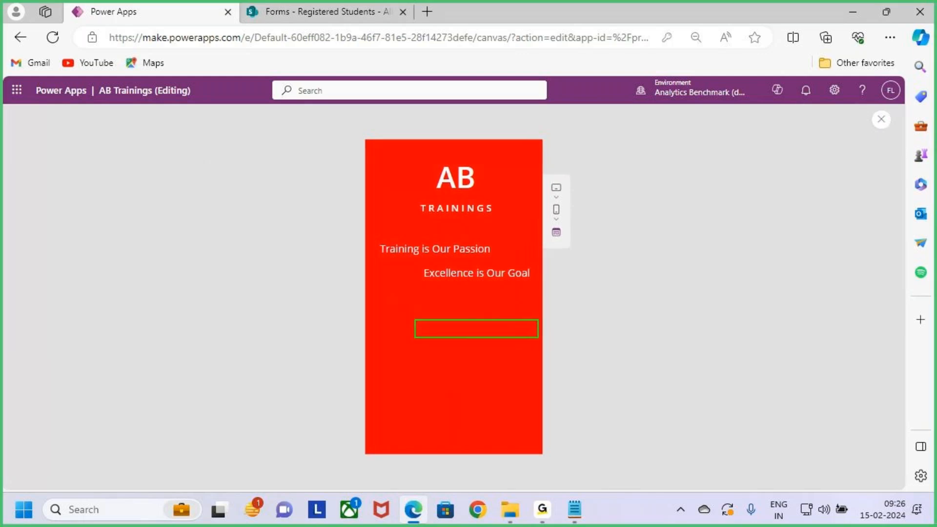
drag(415, 350, 548, 373)
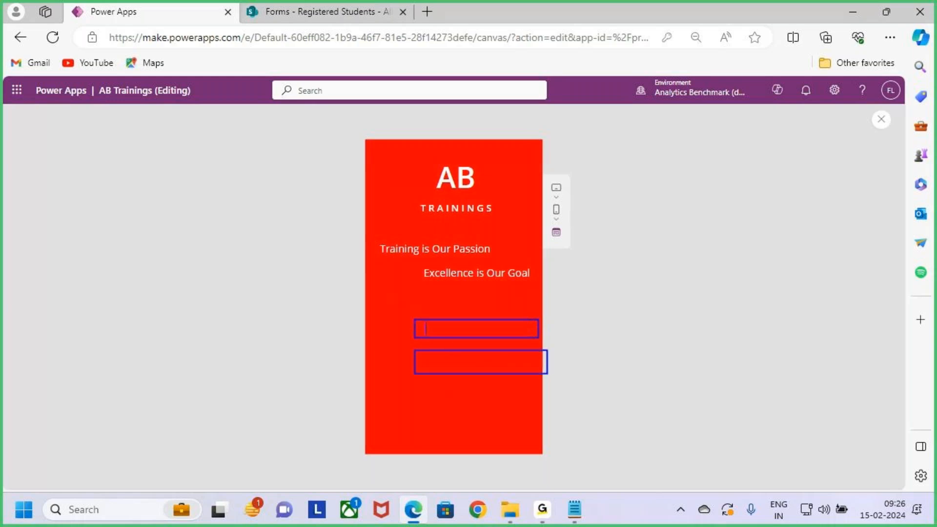
text(ame)
key(BackSpace)
key(BackSpace)
text(ame)
text(Pas)
text(woed)
key(BackSpace)
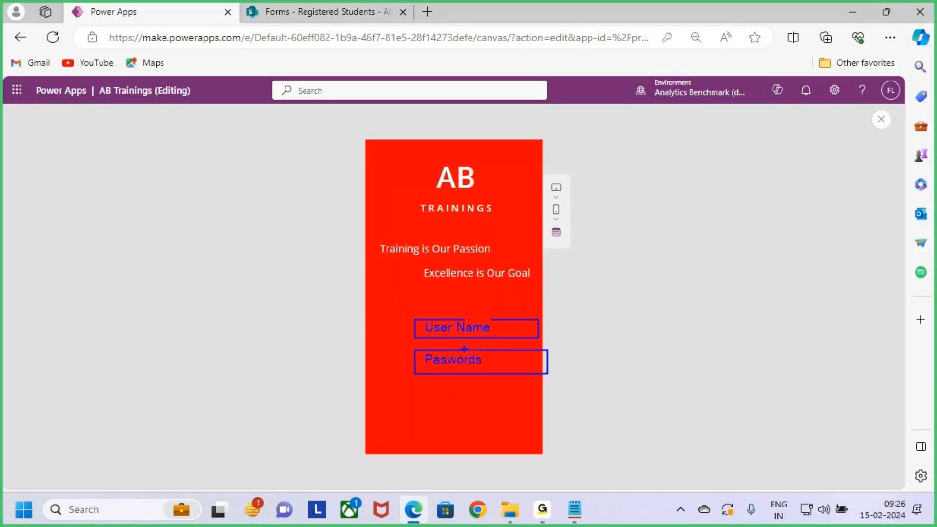
key(Escape)
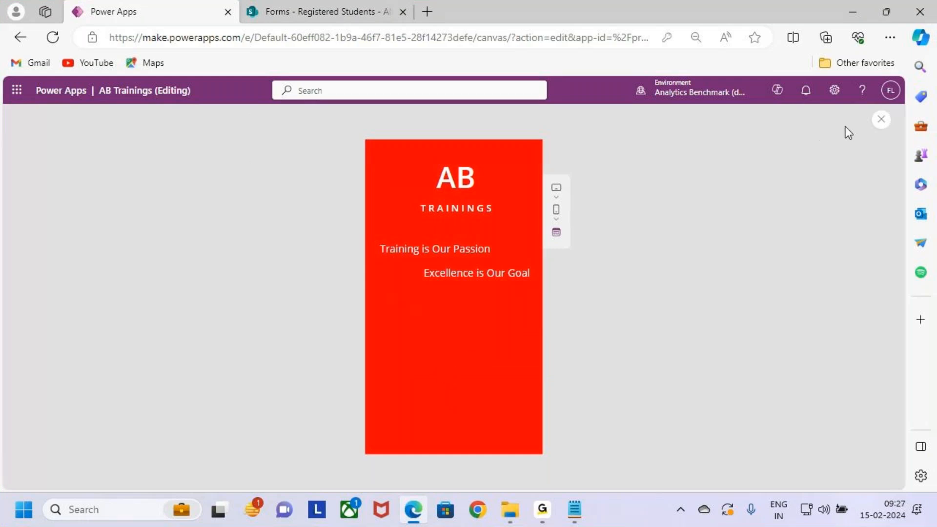
click(880, 121)
click(567, 341)
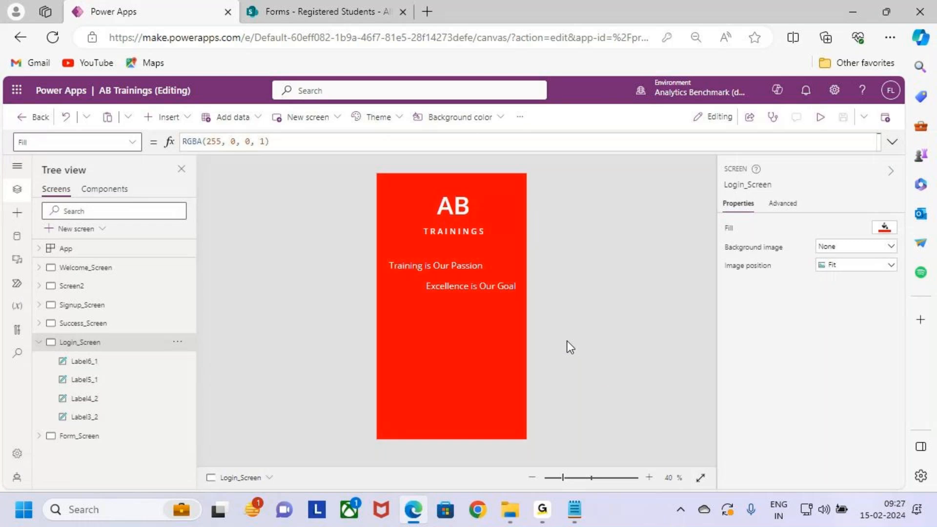
- Insert a text input beneath the slogans on Login_Screen, about 484 wide and 70 high at about X 124, Y 642
click(180, 118)
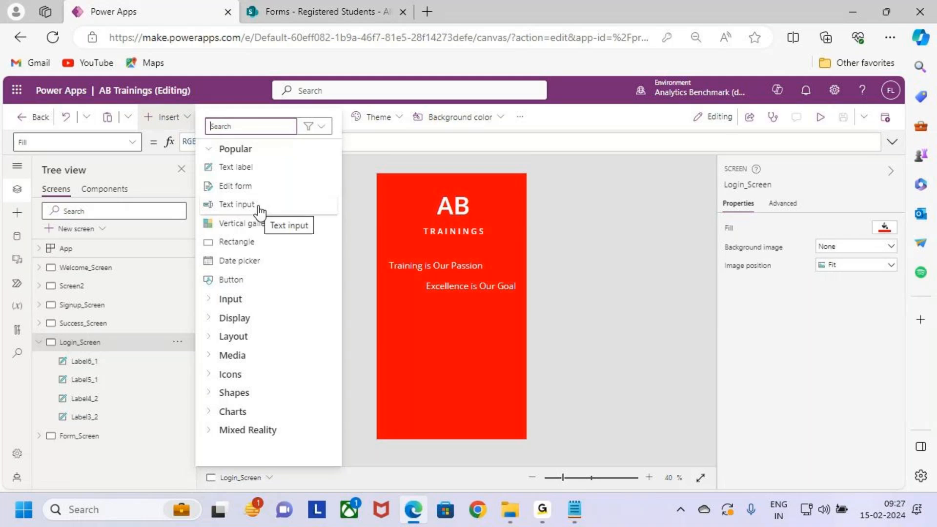
click(259, 212)
drag(410, 192, 461, 336)
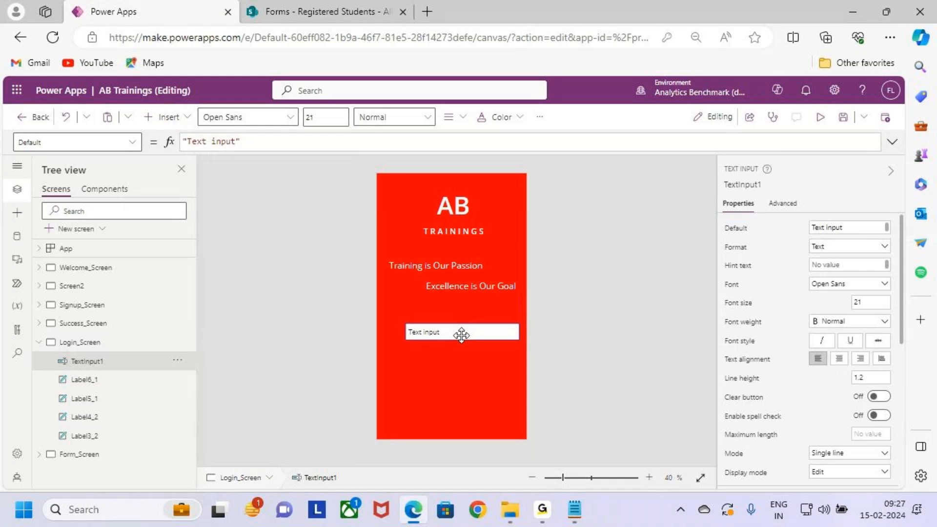
- Clear the default text of the new text input and set its hint text to "User Name"
drag(858, 227, 783, 227)
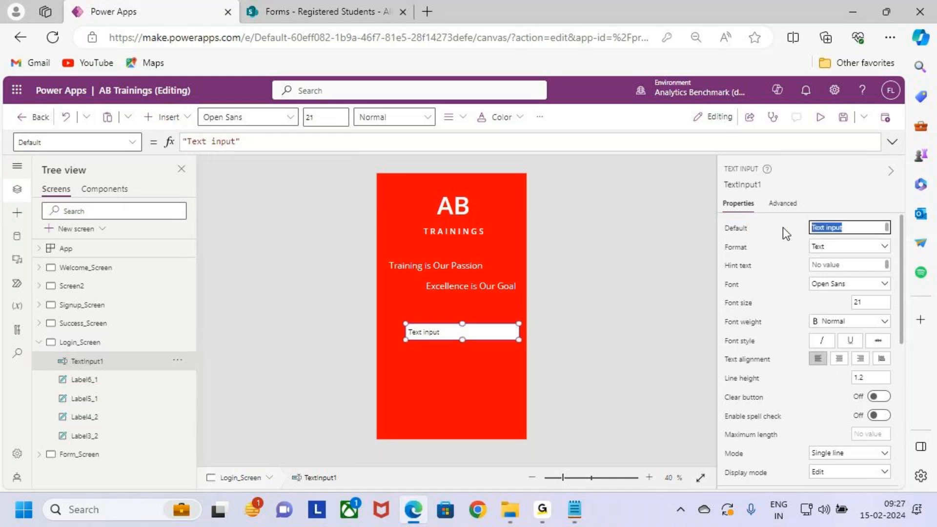
key(BackSpace)
click(849, 266)
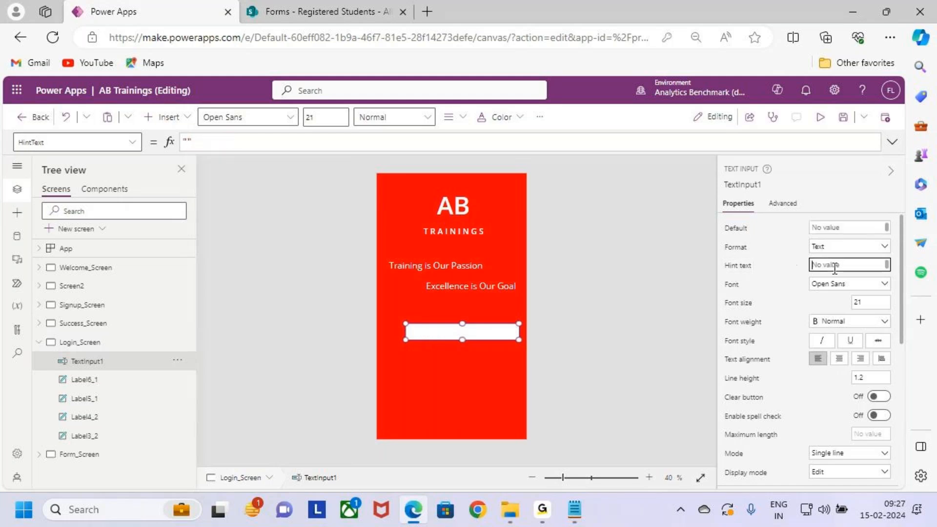
text(User Name)
click(470, 368)
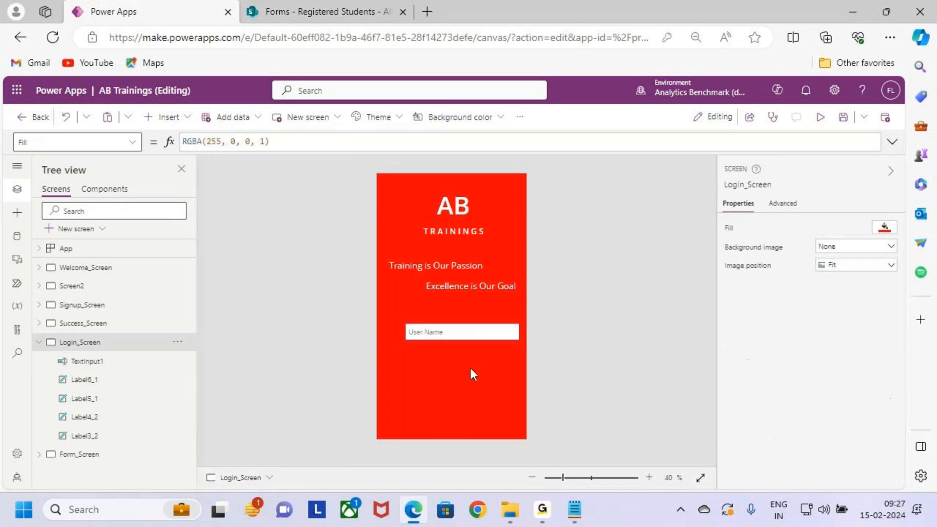
- Set the border thickness of the User Name text input to 0
click(488, 332)
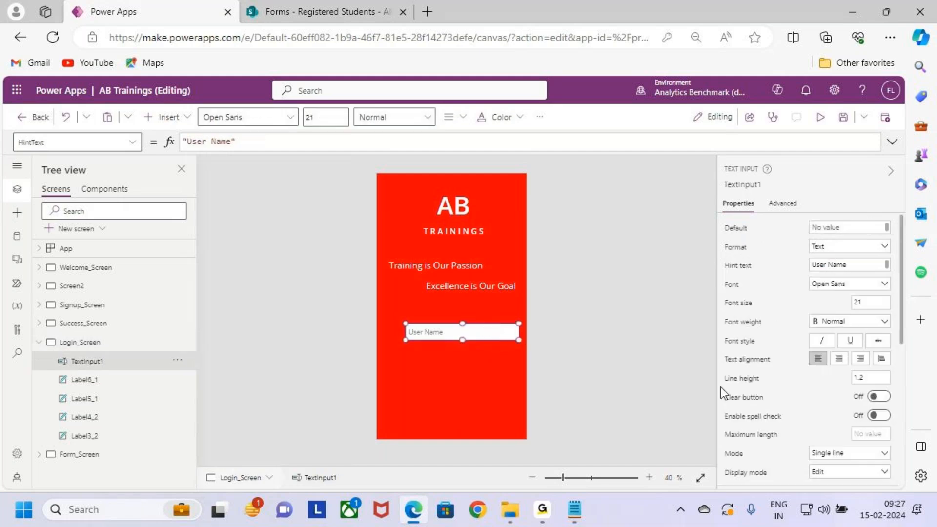
scroll(806, 390, down, 5)
scroll(833, 403, down, 1)
click(852, 355)
key(BackSpace)
text(0)
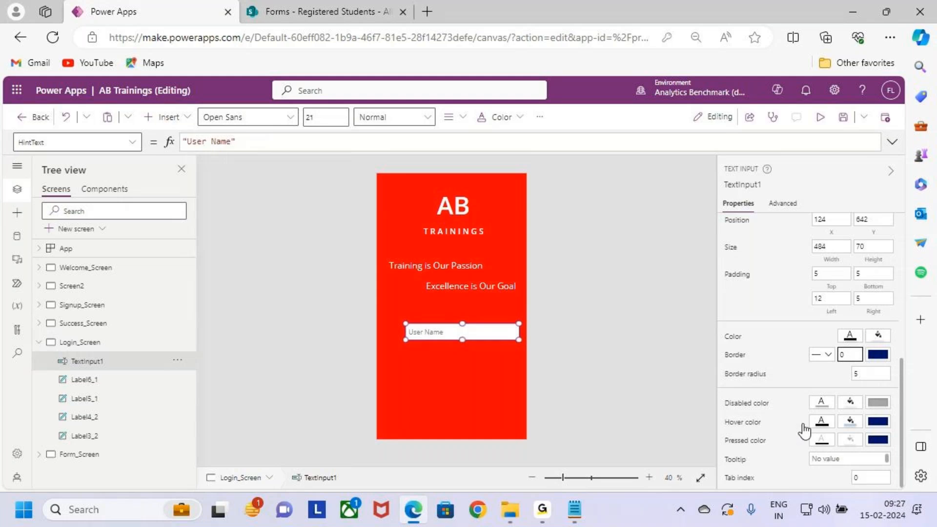
click(458, 369)
- Duplicate the User Name text input and align the copy directly beneath the original
click(463, 334)
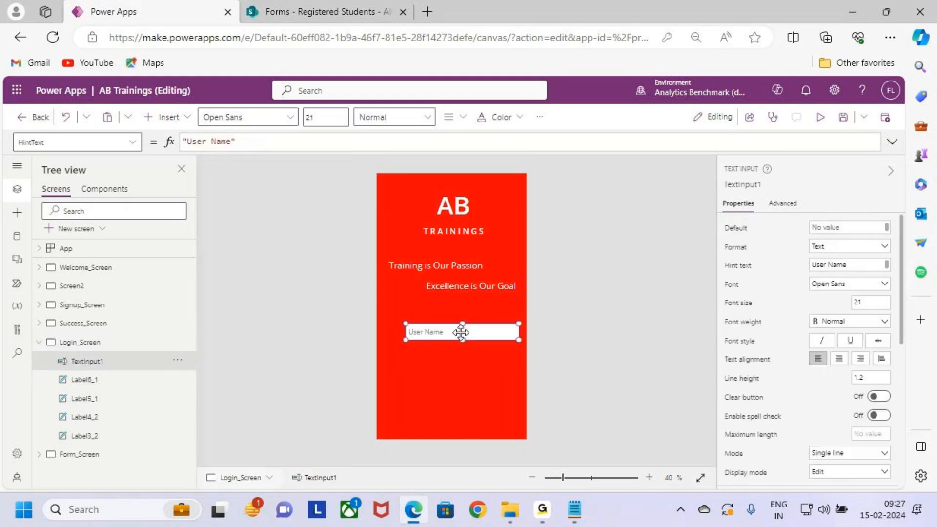
click(455, 361)
key(ctrl+v)
drag(455, 354, 453, 361)
- Change the hint text of the lower text input to "Password"
drag(852, 268, 781, 274)
text(P)
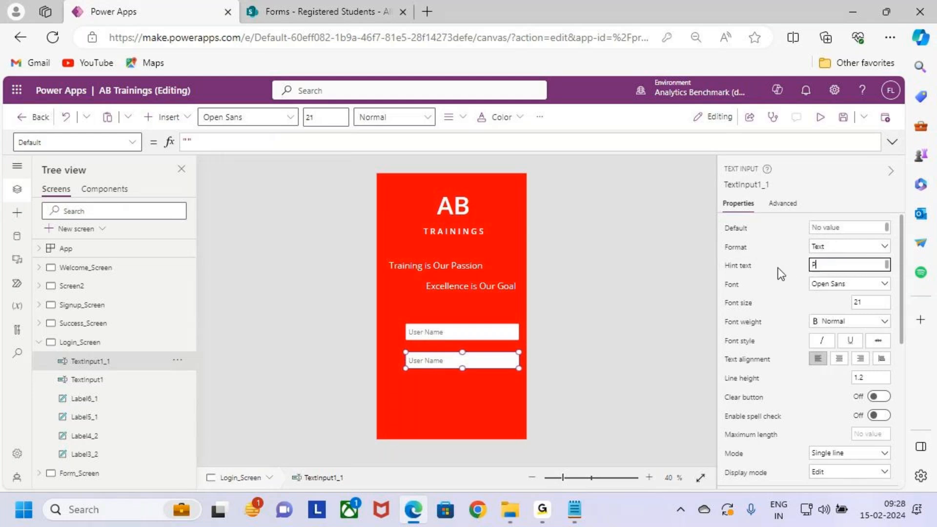
text(aPassword)
click(468, 387)
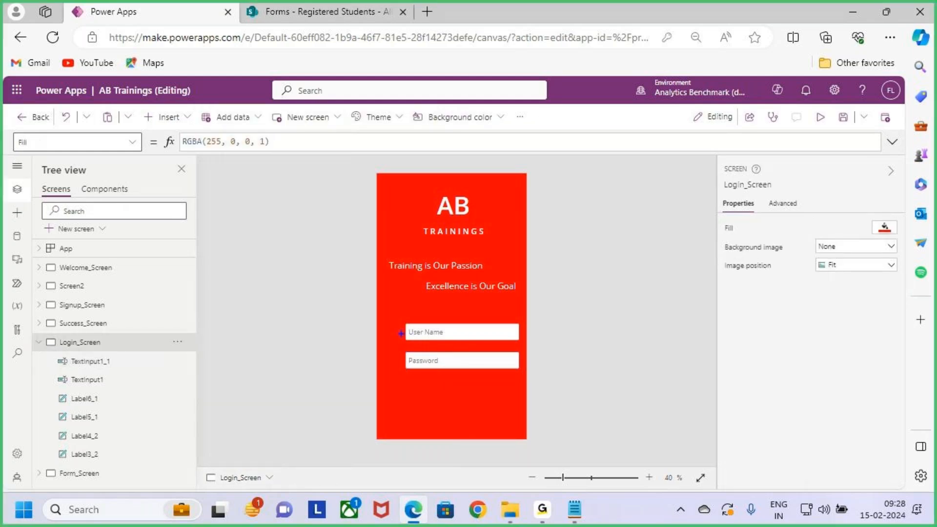
- Insert a Log journal icon and place it just left of the User Name input, at about X 30, Y 648
drag(393, 336, 400, 370)
click(168, 117)
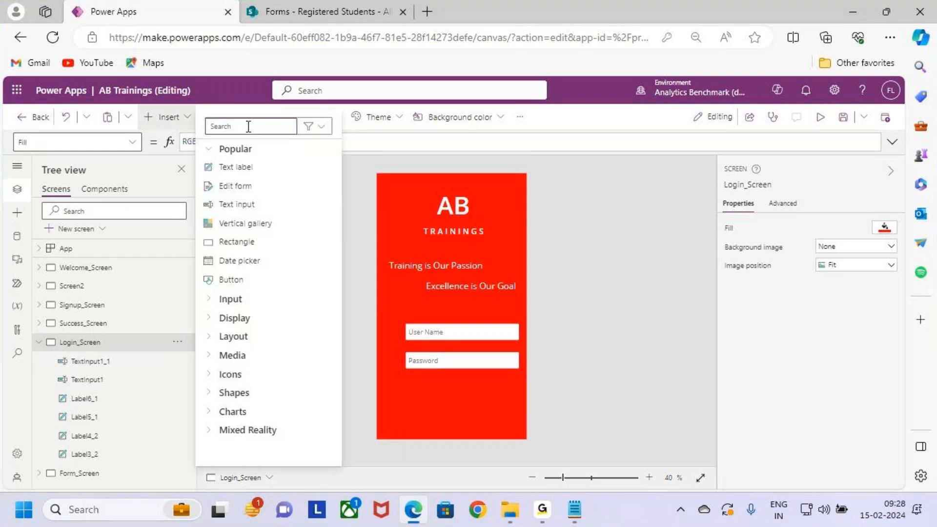
text(log)
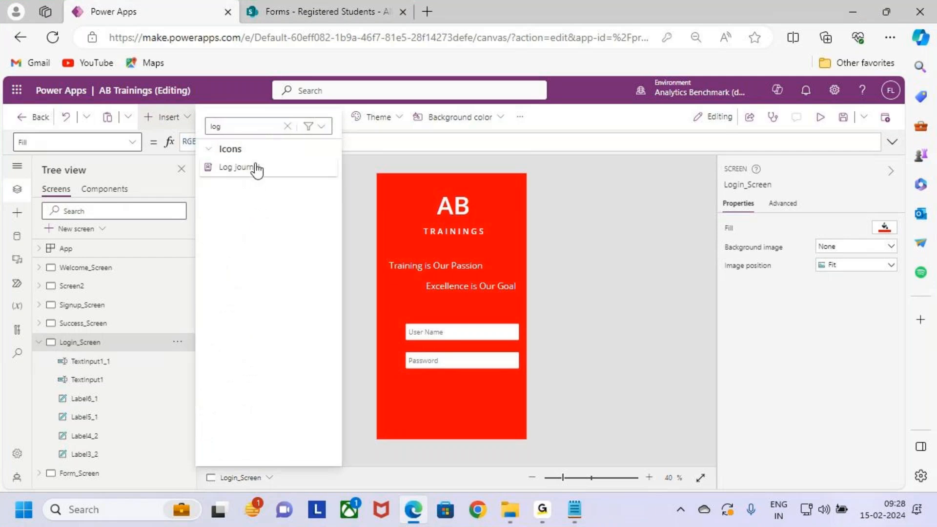
click(254, 168)
drag(394, 190, 390, 332)
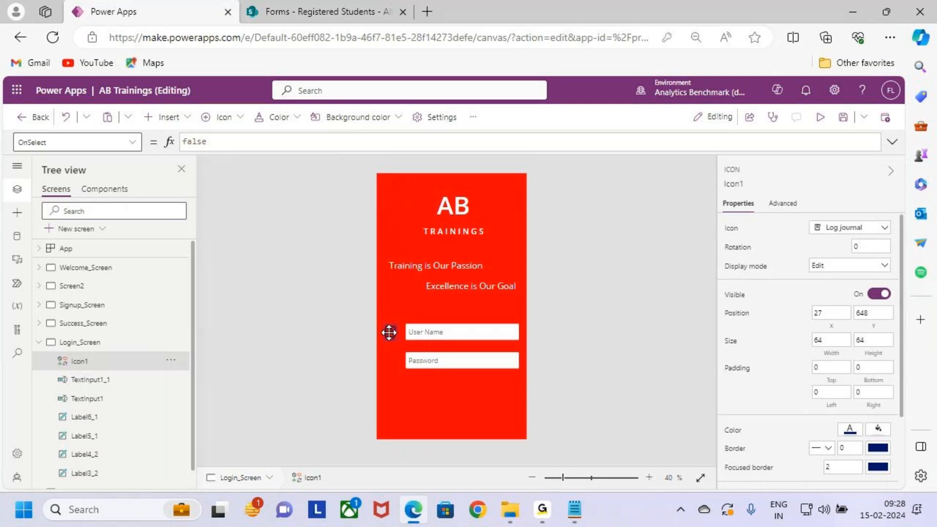
scroll(396, 342, up, 5)
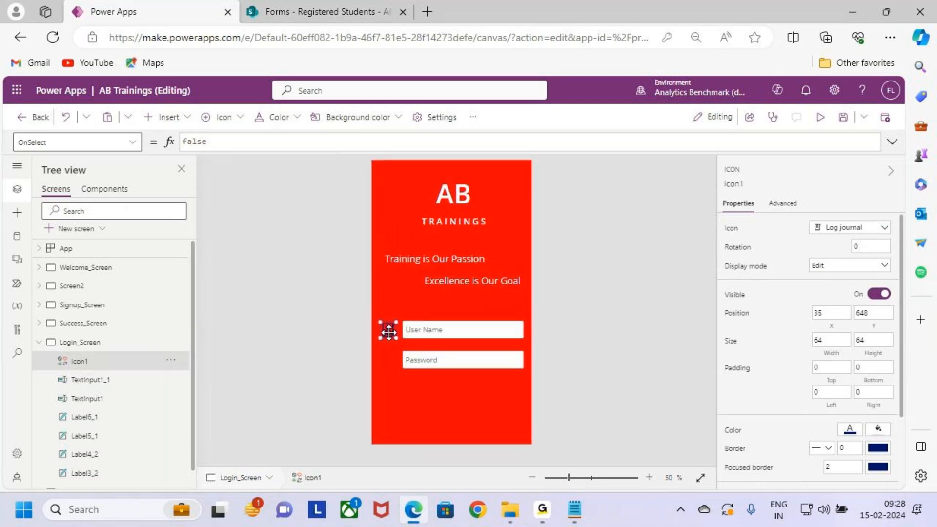
drag(266, 315, 263, 315)
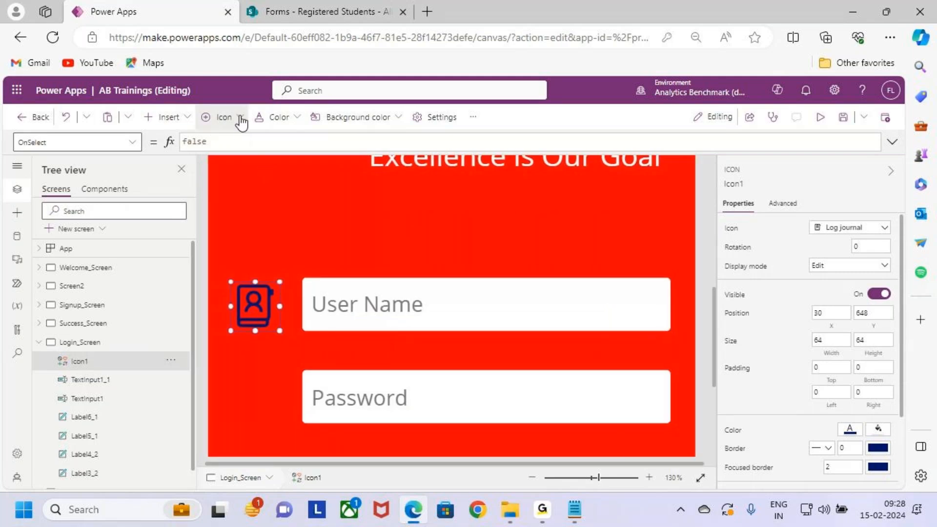
- Set the Log journal icon's color to white
click(273, 118)
click(268, 327)
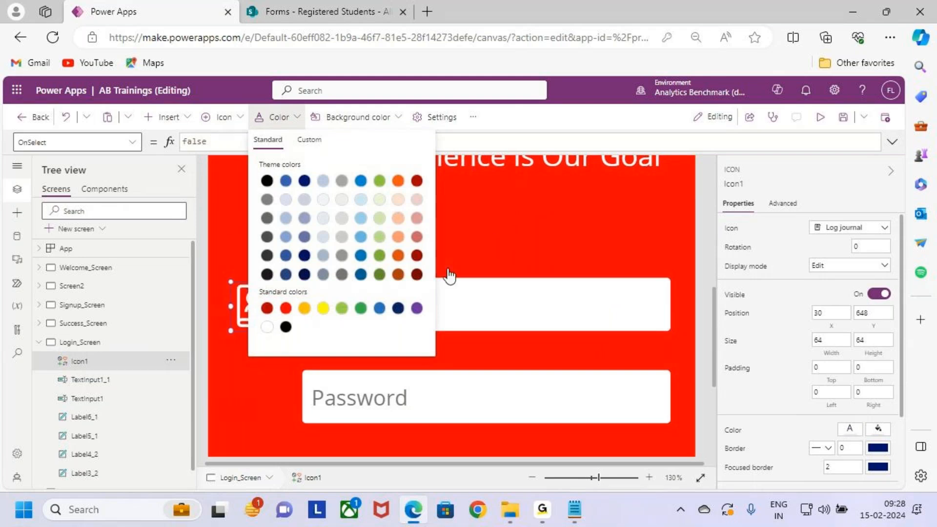
click(374, 220)
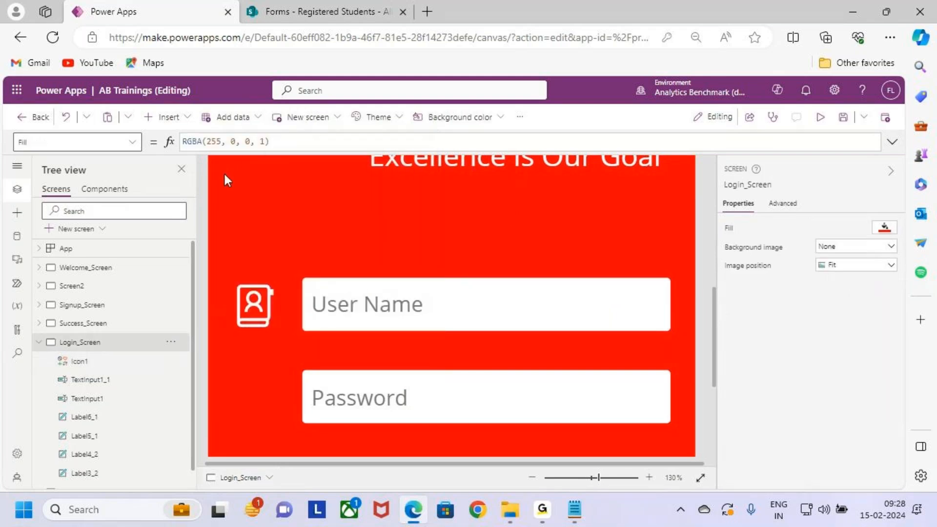
- Find the Key icon among the insertable controls and add it to Login_Screen
scroll(381, 264, down, 3)
scroll(383, 263, down, 4)
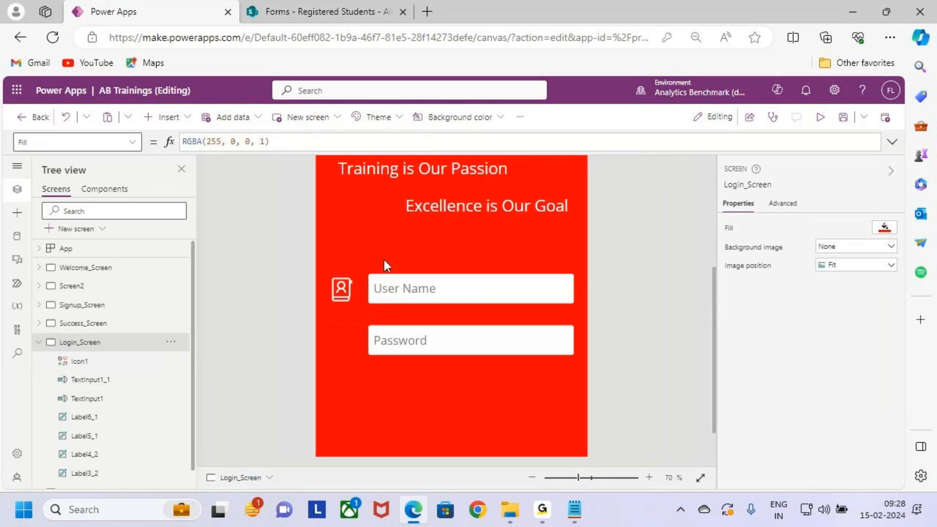
scroll(384, 266, down, 1)
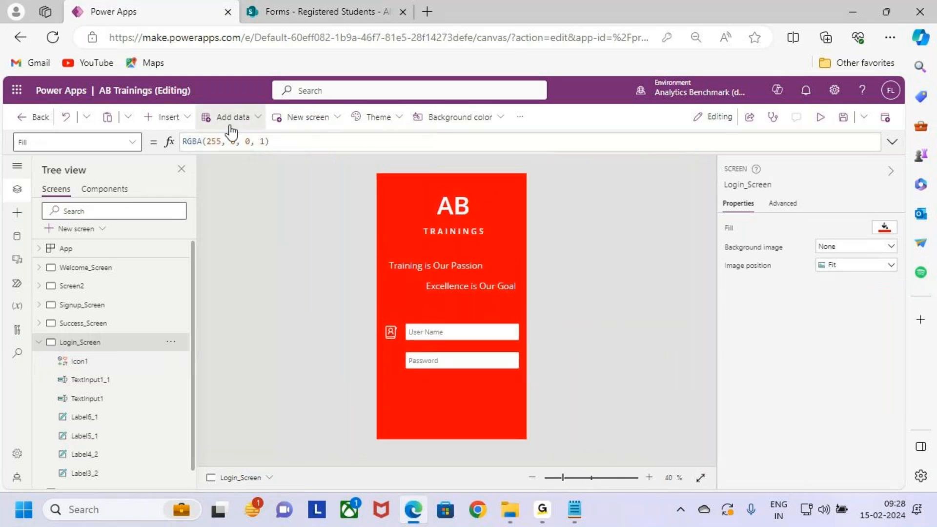
click(183, 117)
click(256, 126)
text(key)
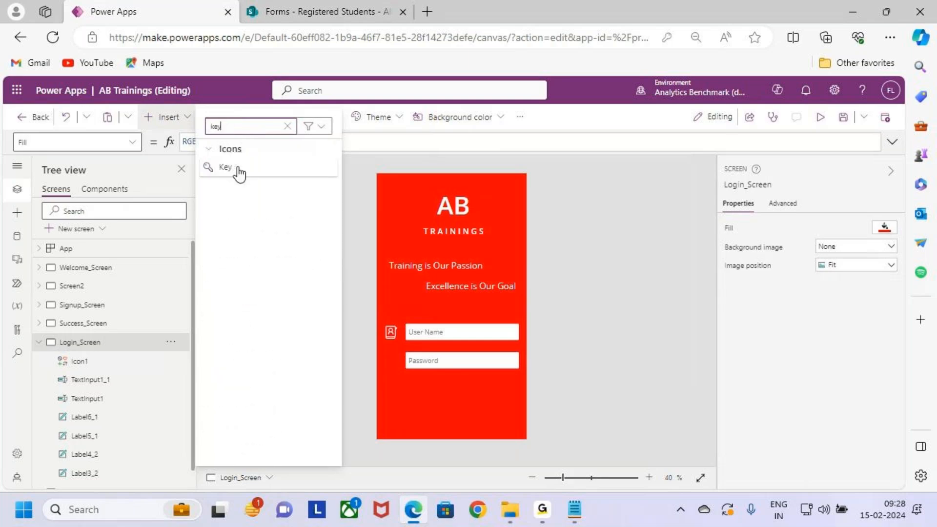
click(239, 171)
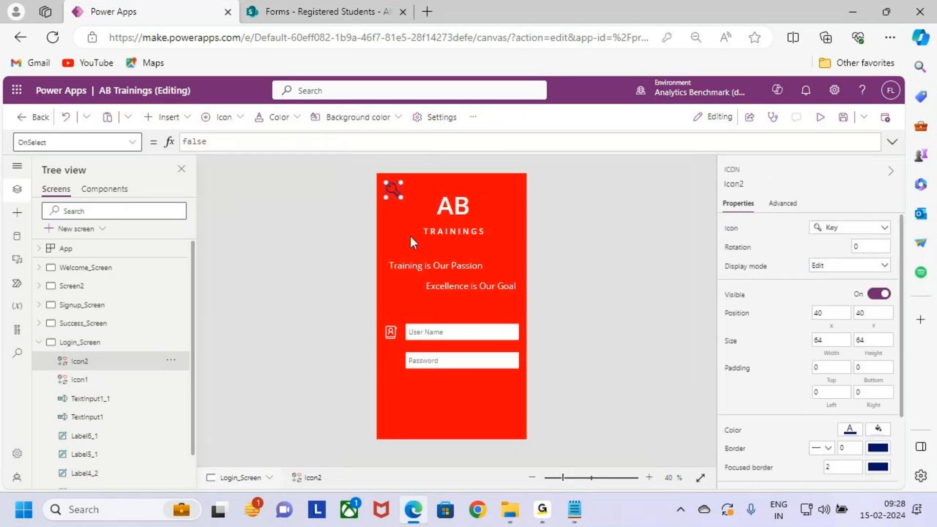
- Place the Key icon beside the Password input at about X 30, Y 752, and slightly enlarge the Log journal icon
drag(394, 189, 392, 356)
scroll(395, 333, up, 5)
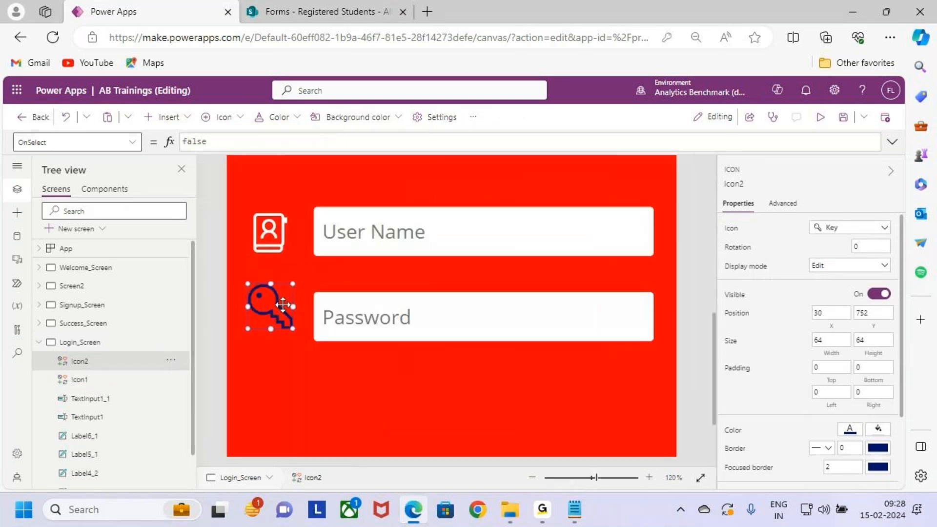
click(272, 239)
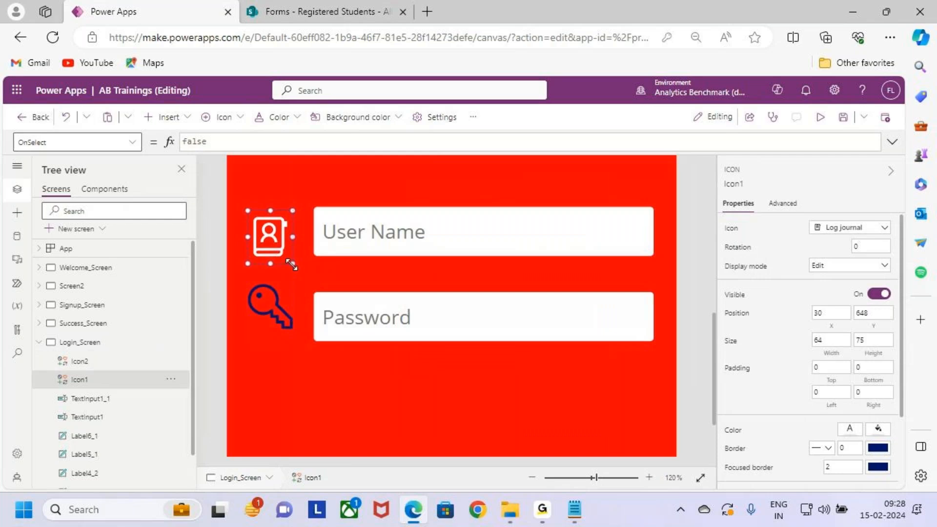
drag(297, 236, 277, 228)
- Set the Key icon's color to white
click(280, 292)
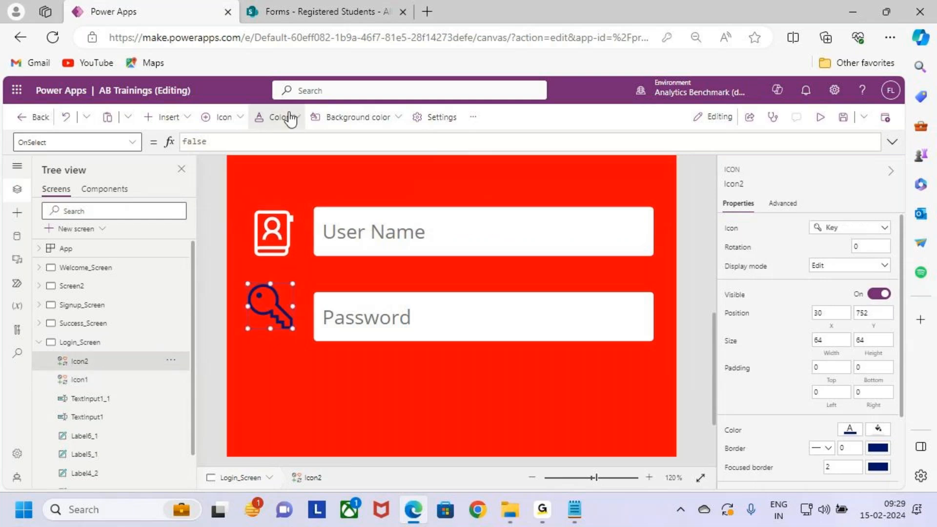
click(290, 117)
click(292, 380)
- Enlarge the Key icon beside the Password input to about 74 wide by 82 high
click(281, 311)
drag(293, 306, 297, 307)
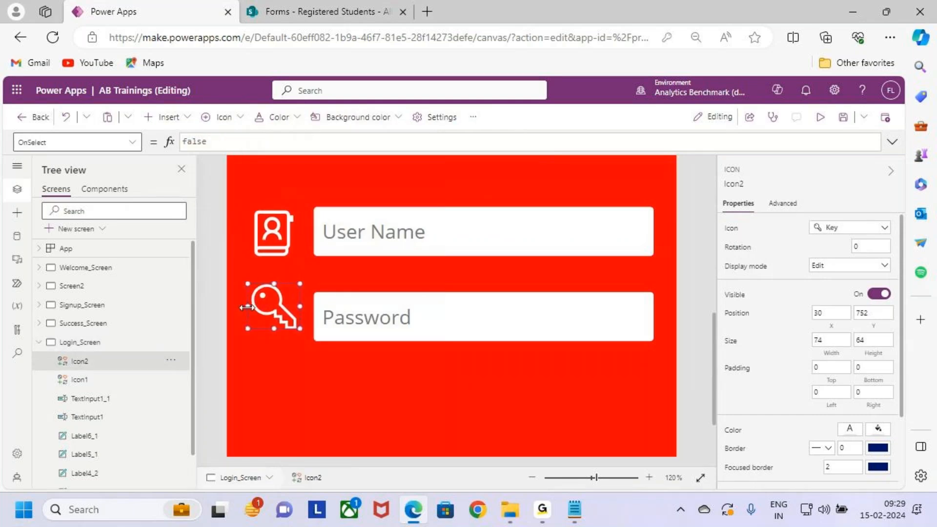
drag(274, 328, 273, 341)
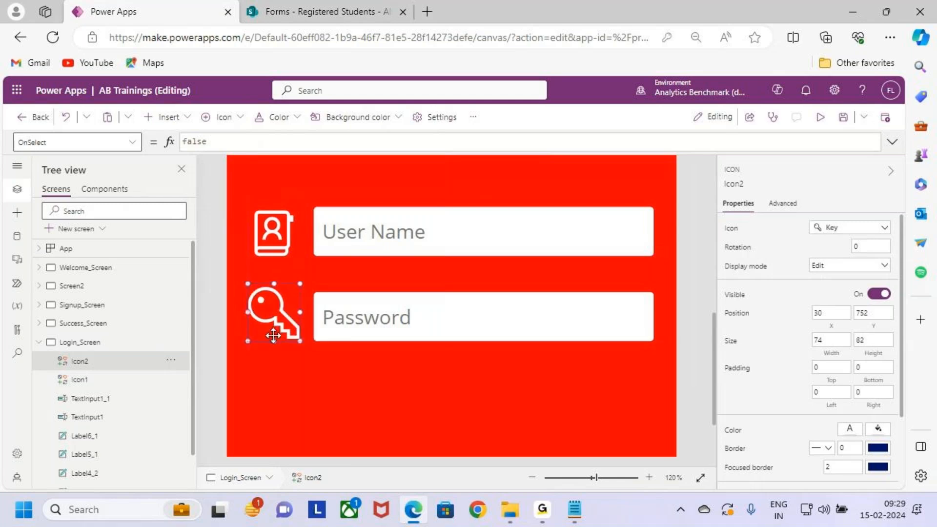
- Preview Login_Screen to examine the login inputs and their icons
click(453, 364)
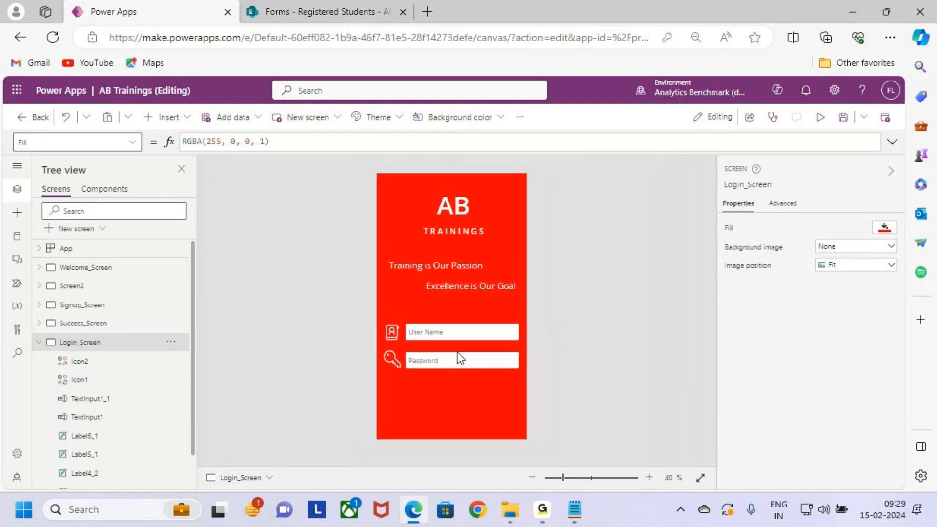
click(823, 118)
key(ctrl+2)
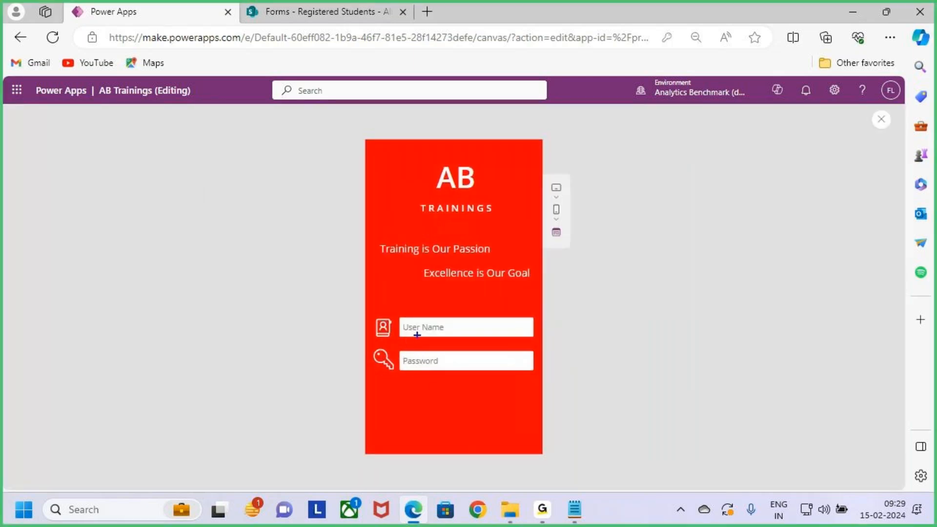